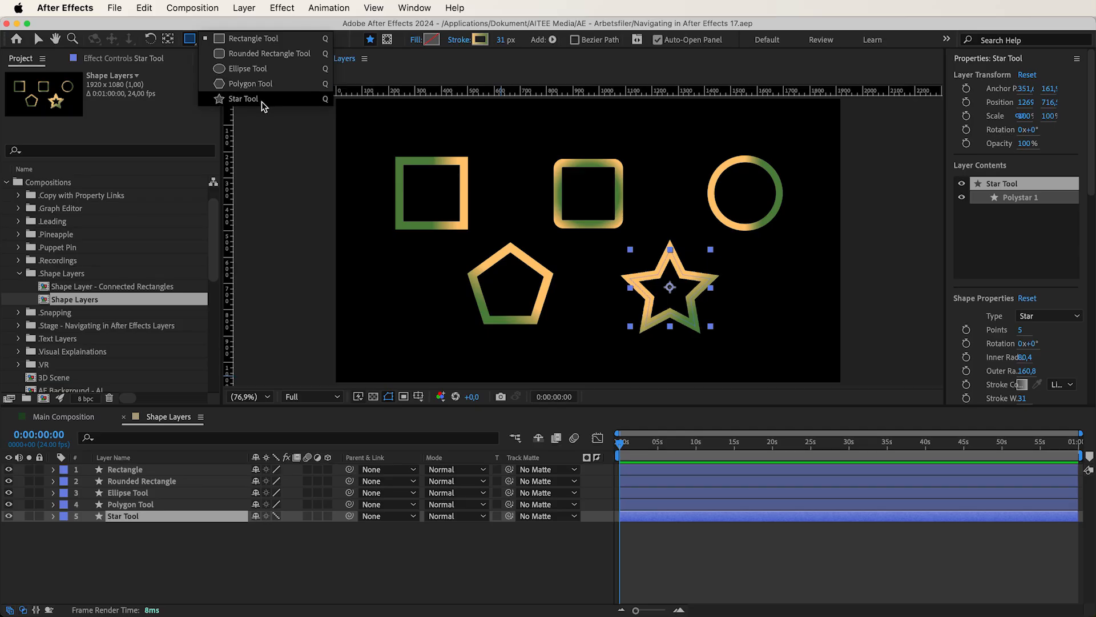
Step: Select the rectangle, rounded rectangle, ellipse, polygon and star in turn in the Shape Layers composition
left_click(236, 41)
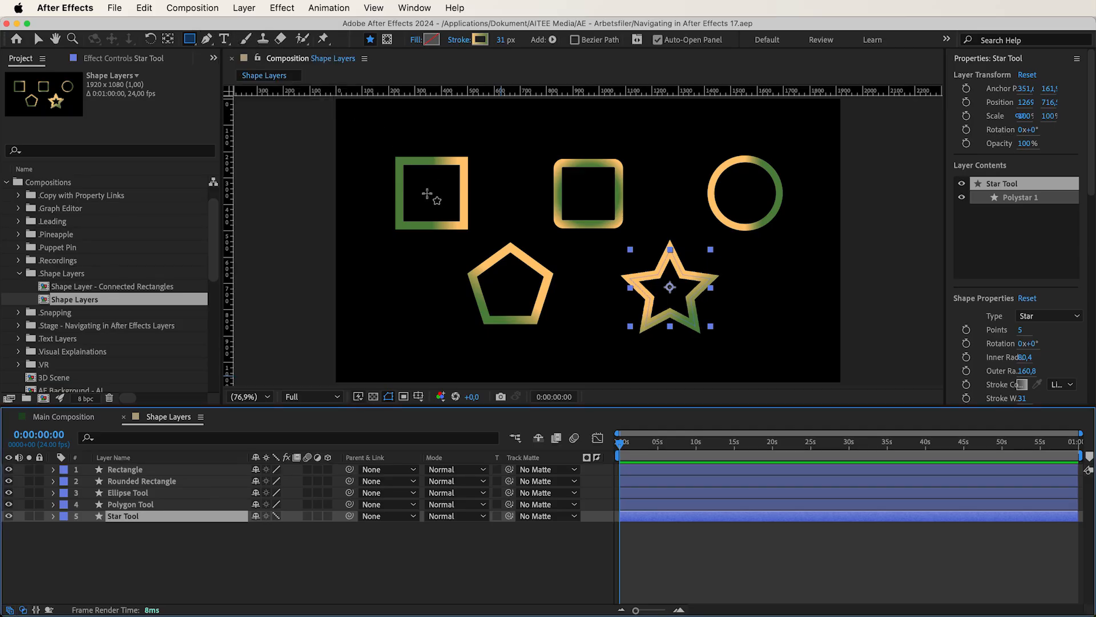
key("v")
left_click(436, 203)
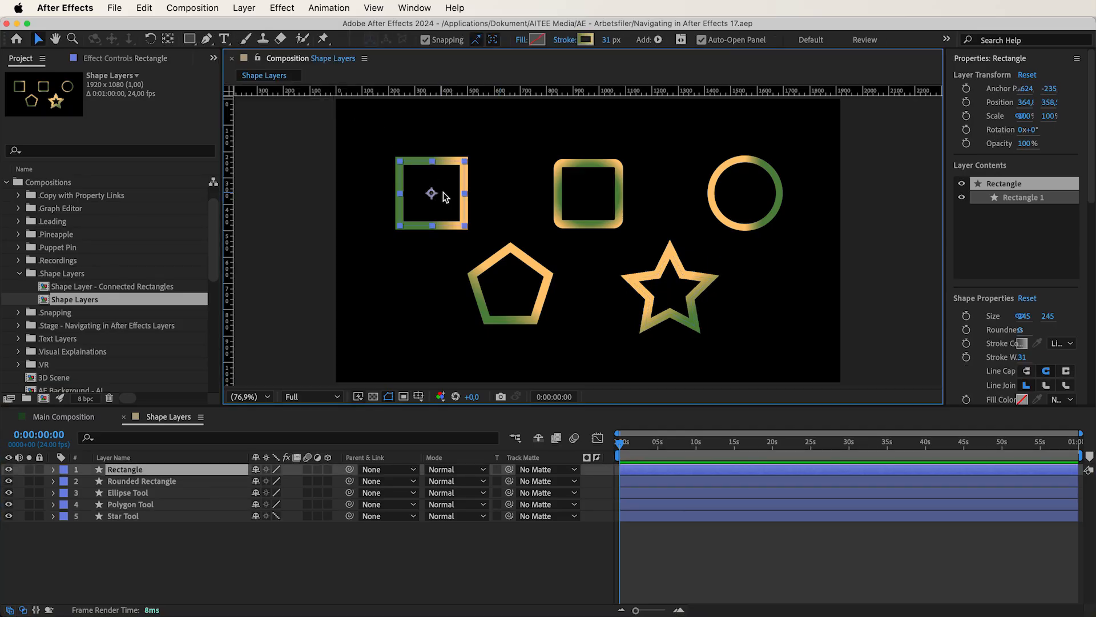
left_click(588, 196)
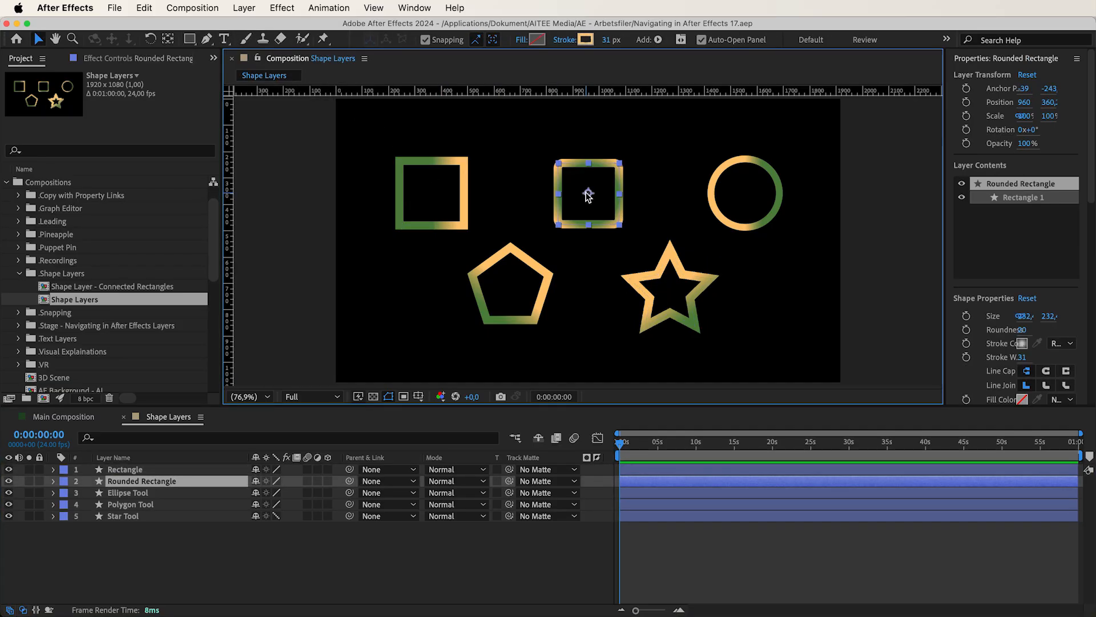
left_click(747, 193)
left_click(509, 296)
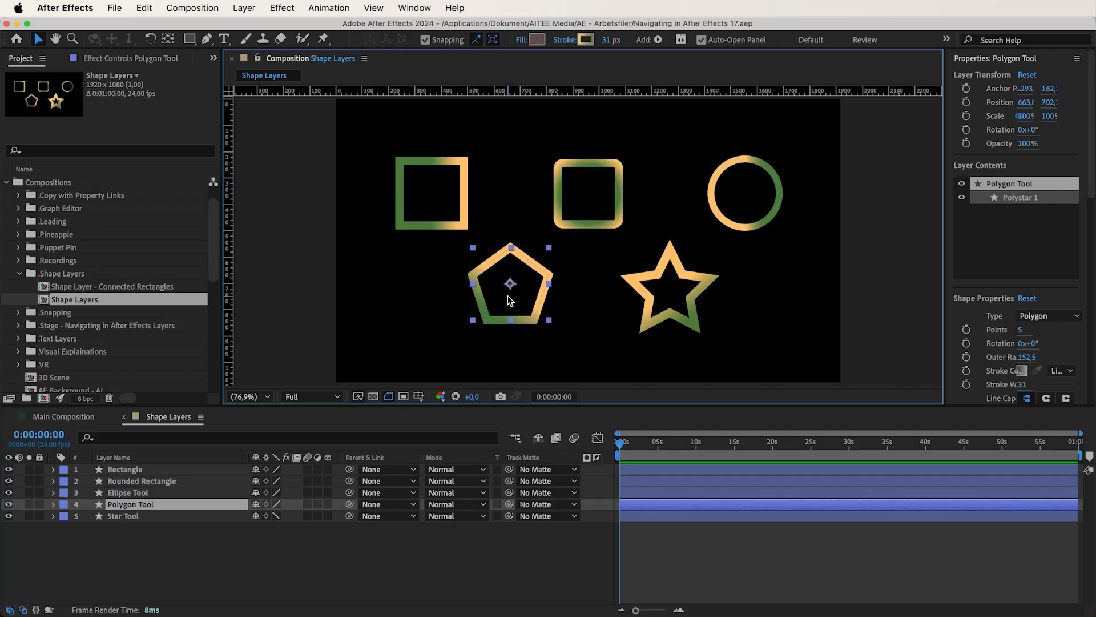
left_click(677, 293)
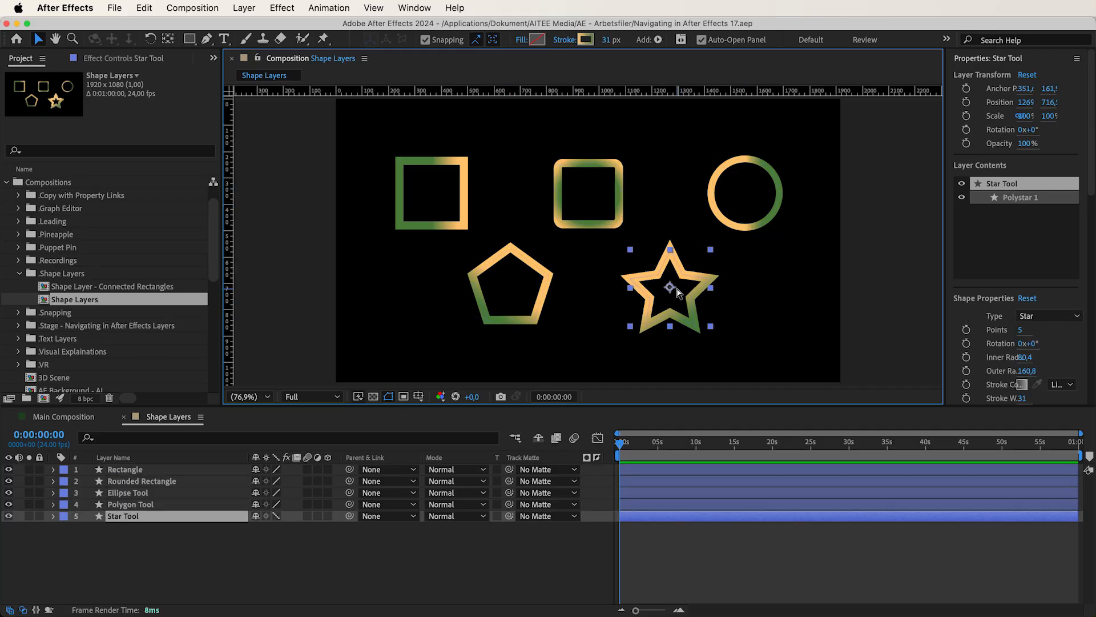
Step: Draw a rectangle about 244 × 211 px inside the Star Tool layer, delete it, and draw another one in the same area
left_click(190, 40)
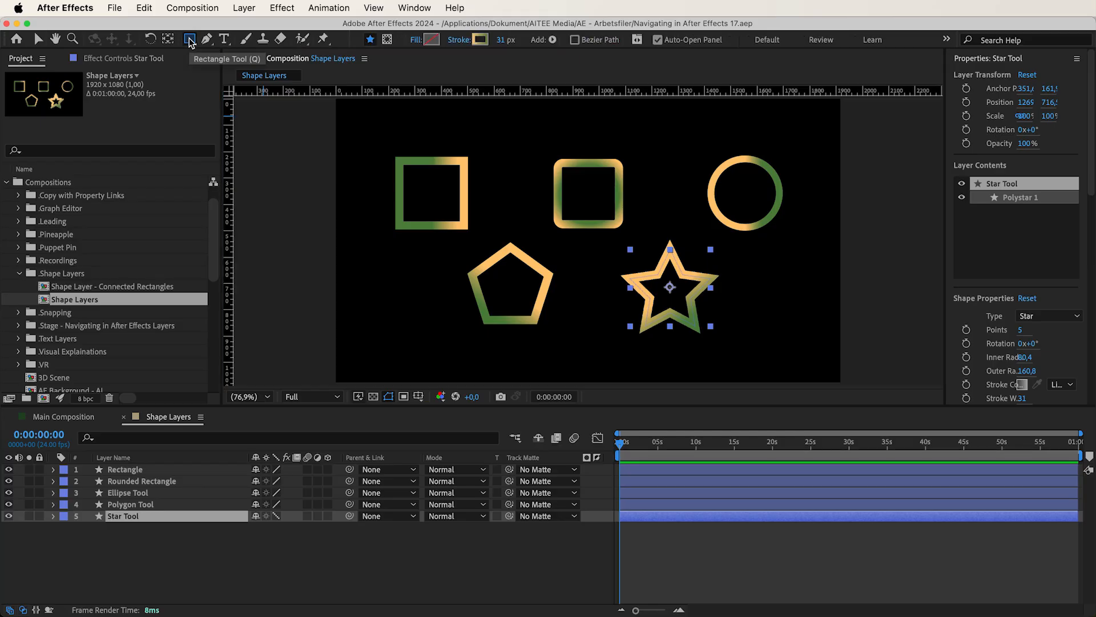
left_click_drag(374, 271, 441, 329)
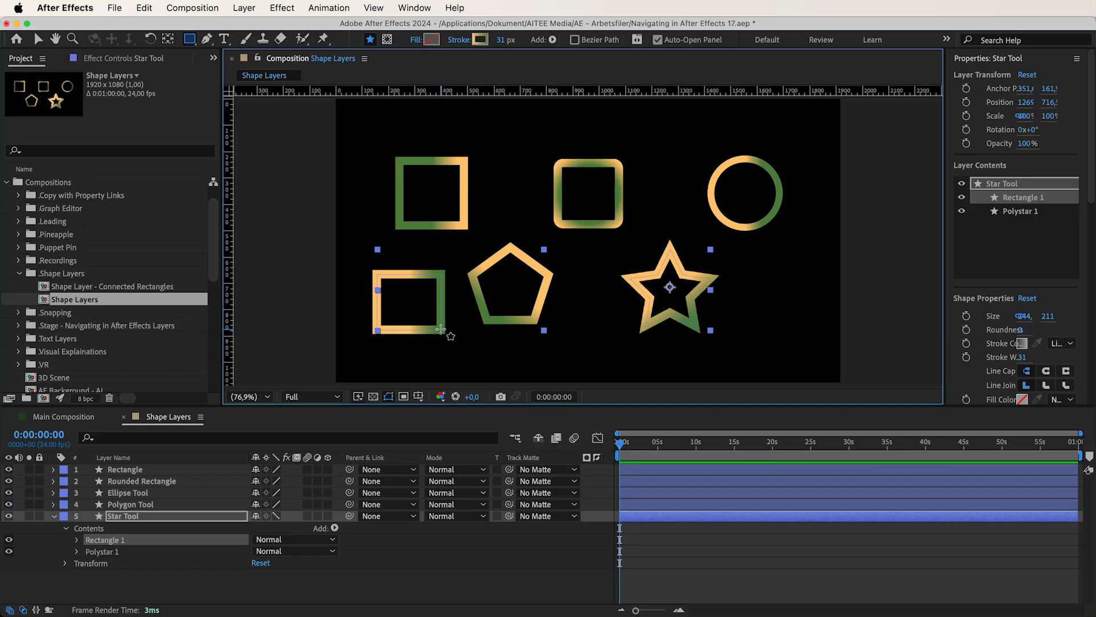
key("Delete")
left_click_drag(376, 269, 467, 351)
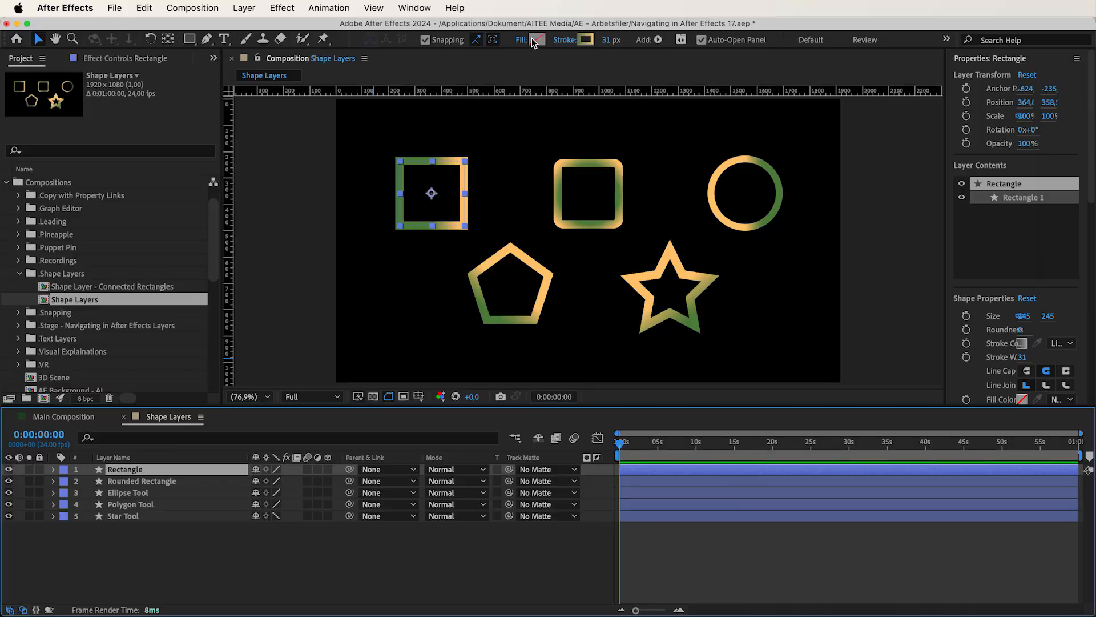
Step: Try red F61212 and blue 000FFF as the Rectangle layer's fill colour, and cancel the colour choice
left_click(532, 37)
left_click(599, 424)
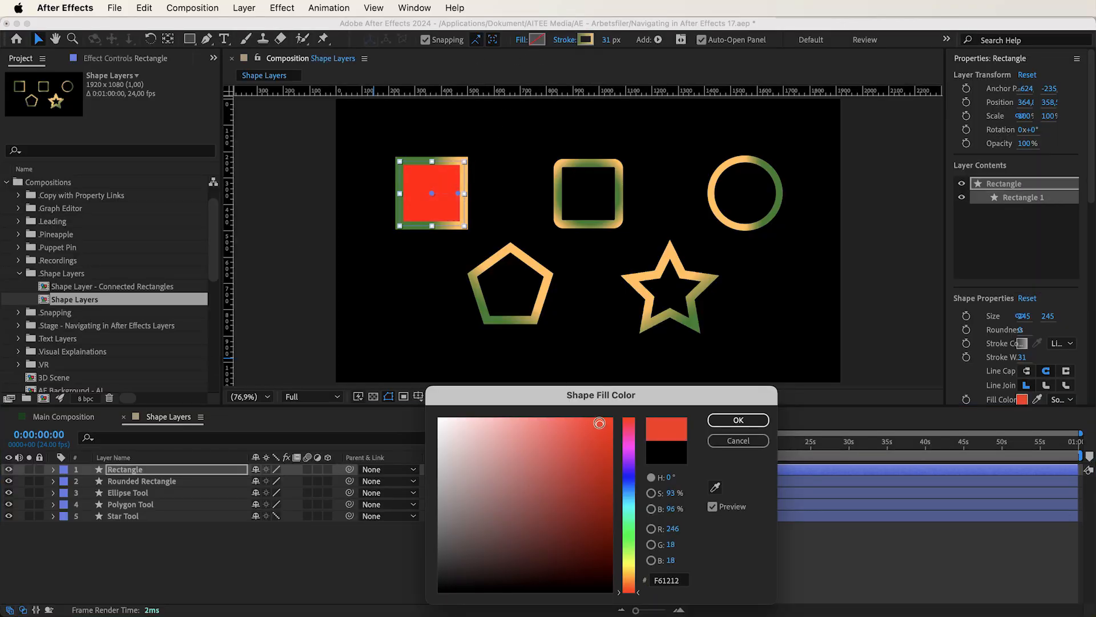
left_click(624, 477)
mouse_move(608, 421)
left_mouse_down()
mouse_move(569, 419)
mouse_move(662, 393)
mouse_move(662, 361)
left_mouse_up()
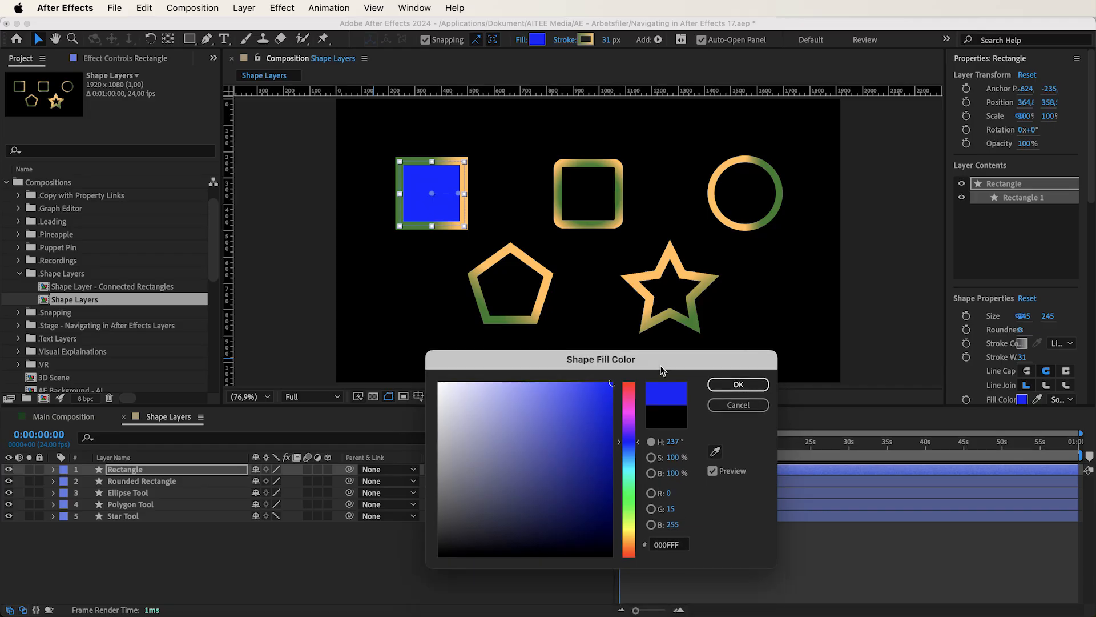
left_click(729, 406)
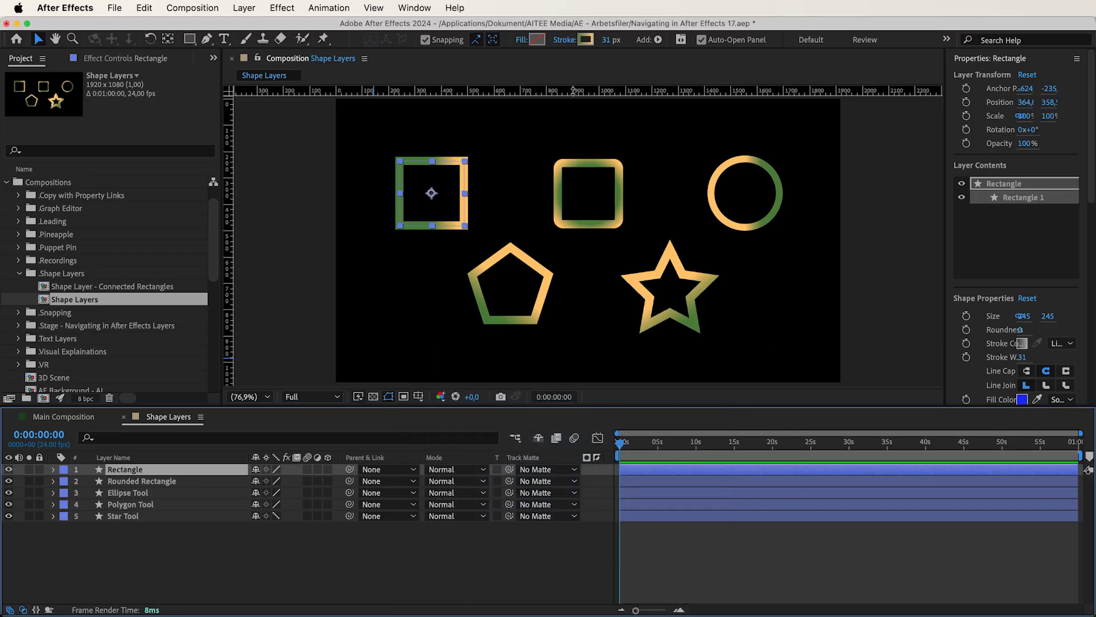
Step: Compare solid and linear gradient fills on the rectangle, and apply a radial gradient fill with Normal blending
left_click(522, 41)
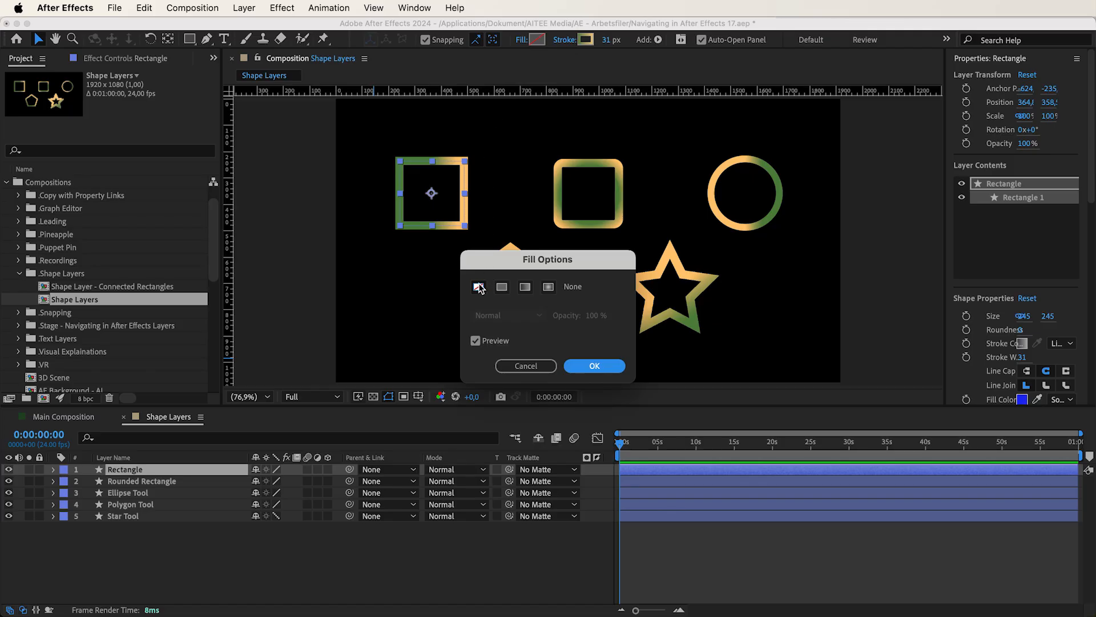
left_click(500, 287)
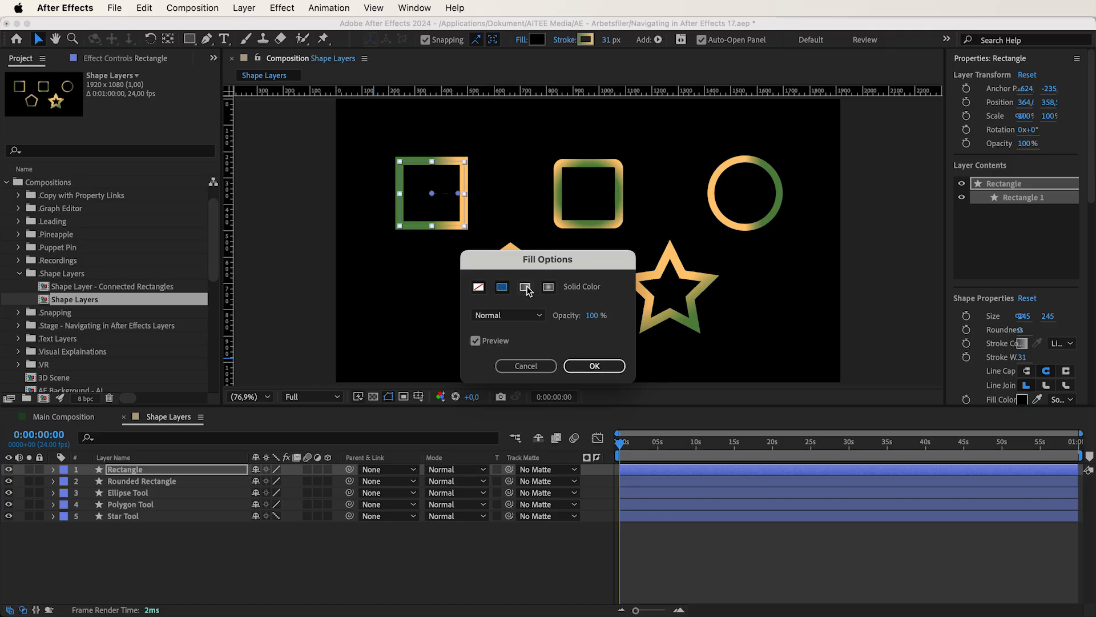
left_click(527, 289)
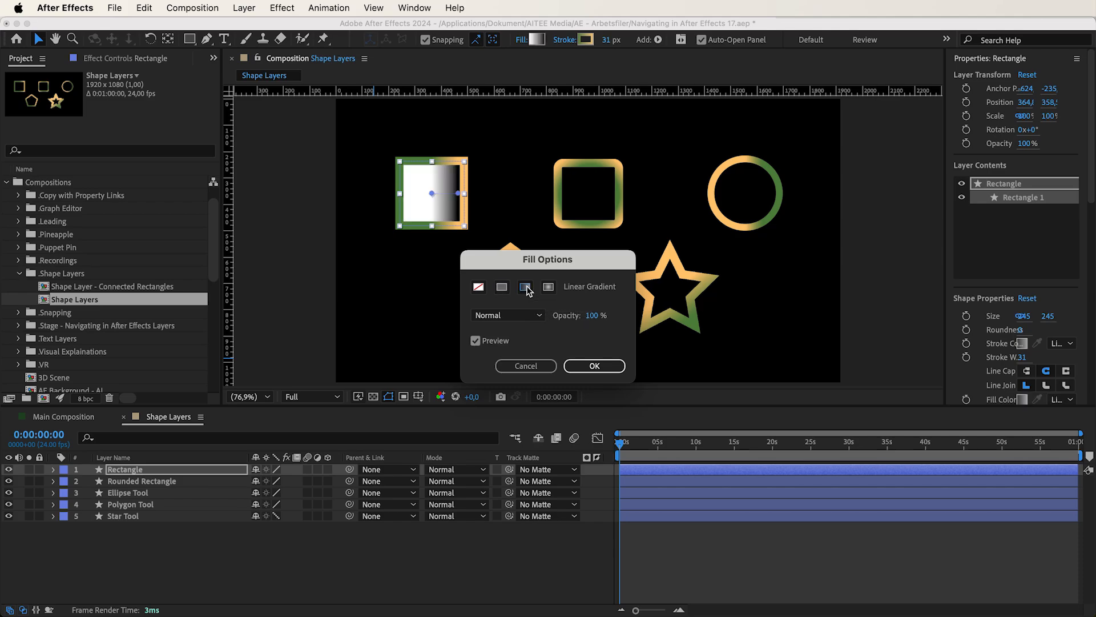
left_click(548, 288)
left_click(528, 316)
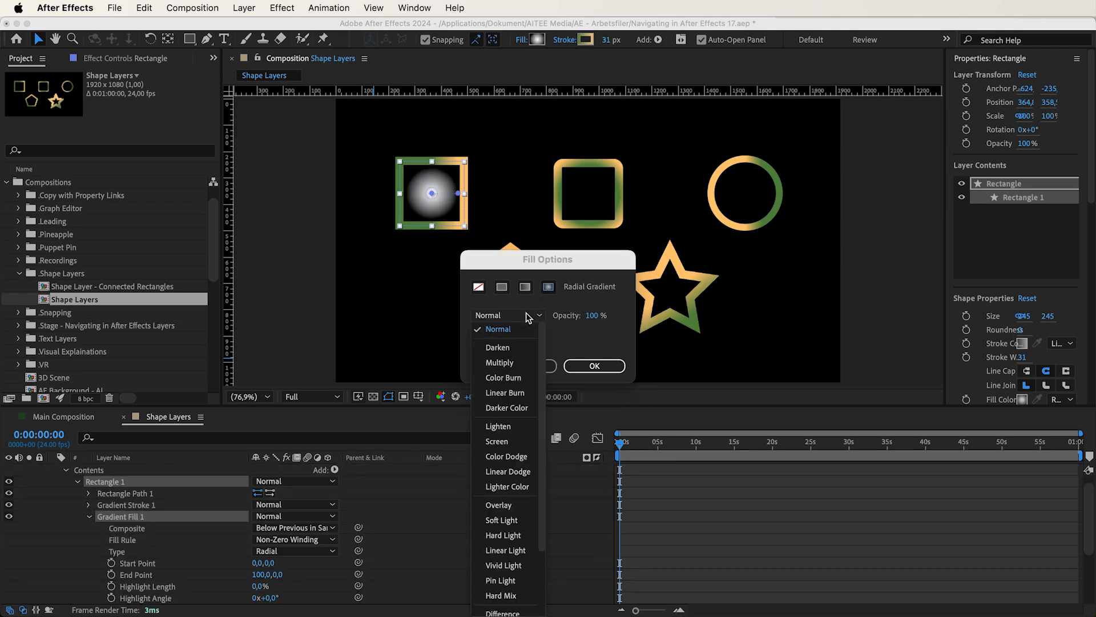
scroll(516, 361, "down", 3)
scroll(515, 361, "up", 5)
left_click(526, 316)
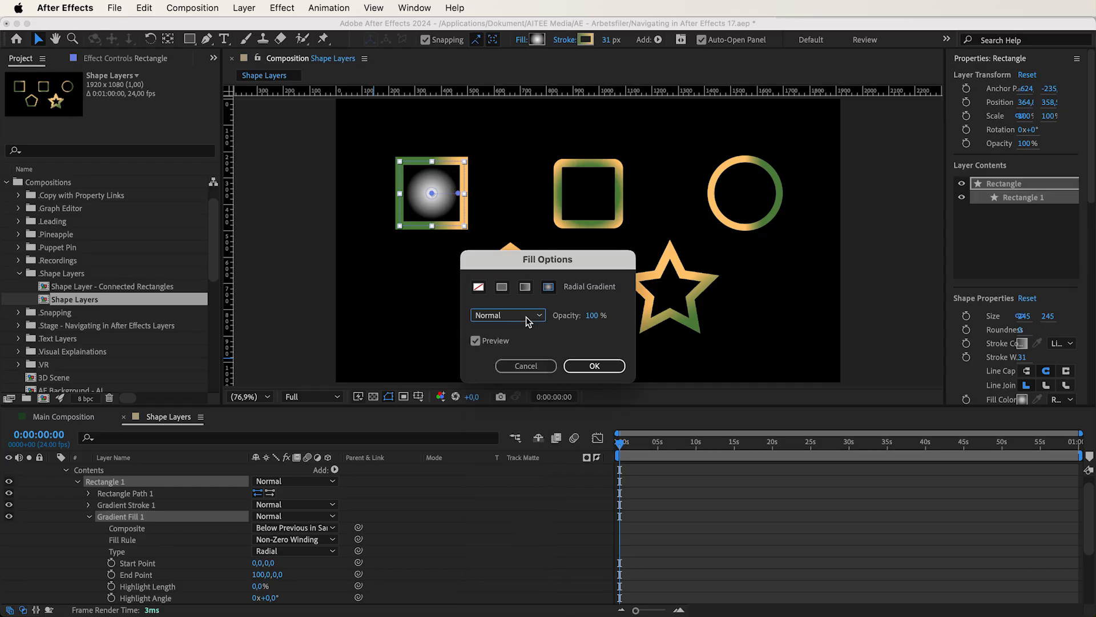
mouse_move(593, 321)
left_mouse_down()
mouse_move(484, 321)
mouse_move(576, 316)
left_mouse_up()
left_click(601, 366)
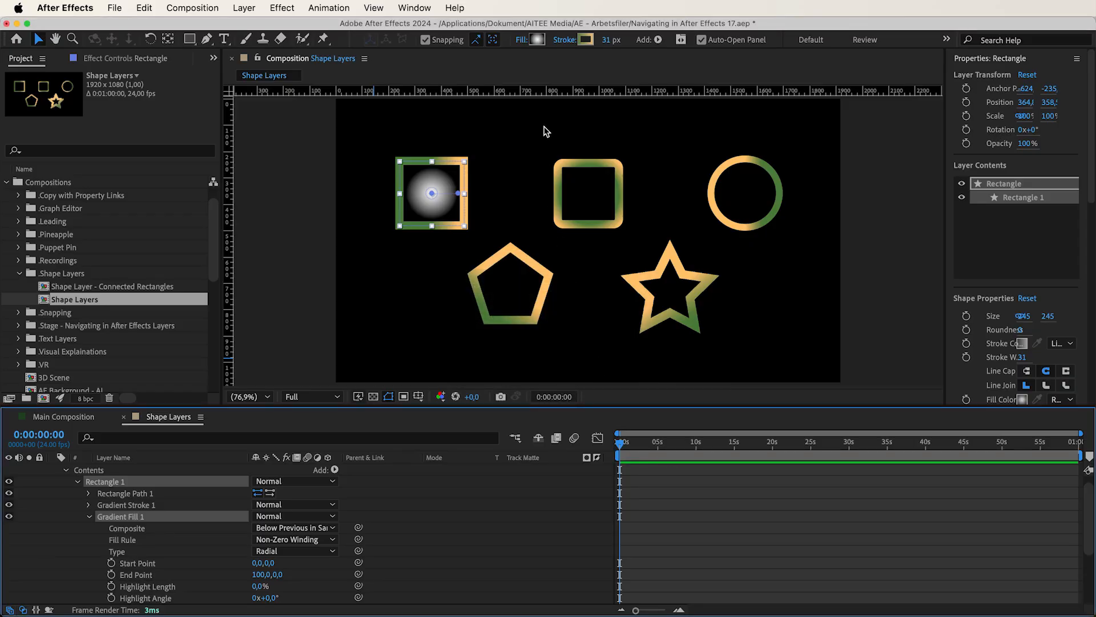
Step: Examine the colour stops of the rectangle's radial gradient fill in the Gradient Editor
left_click(536, 39)
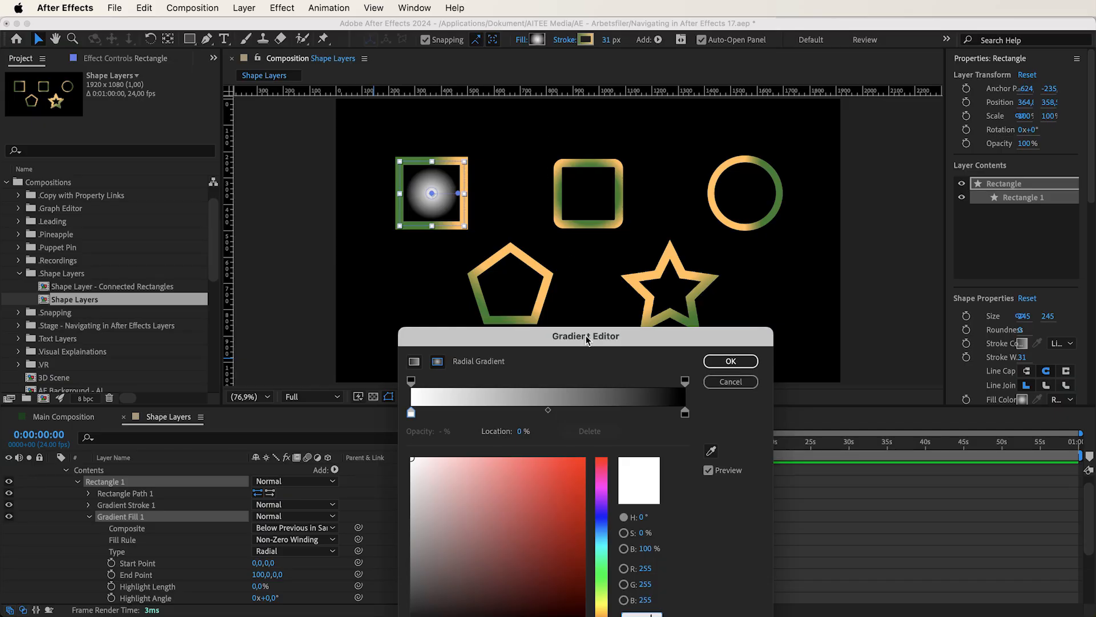
left_click_drag(585, 334, 588, 279)
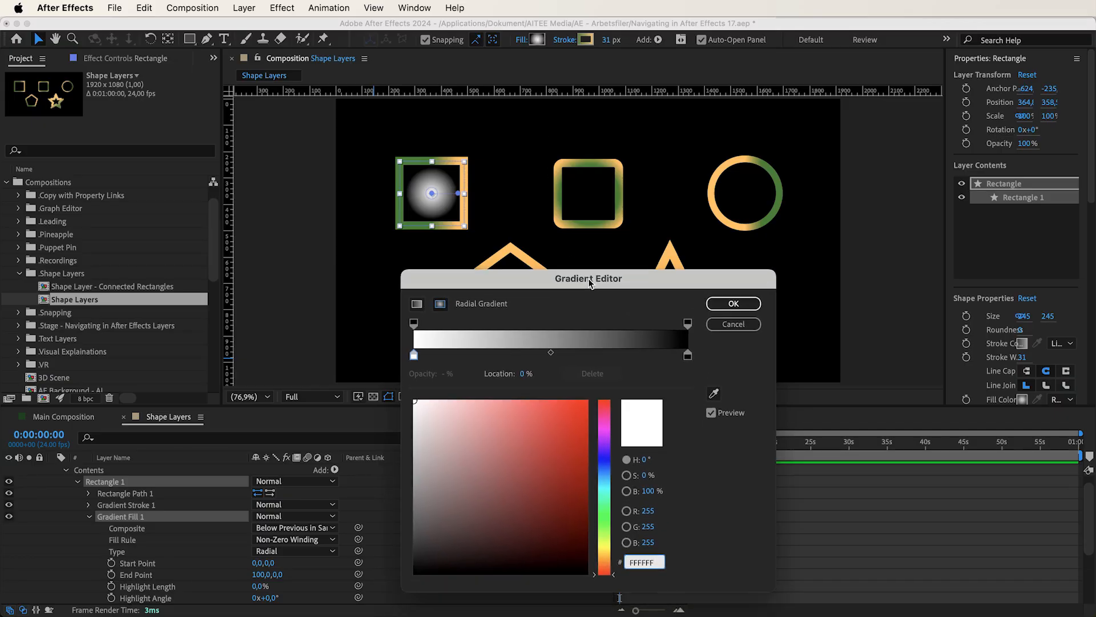
left_click(720, 306)
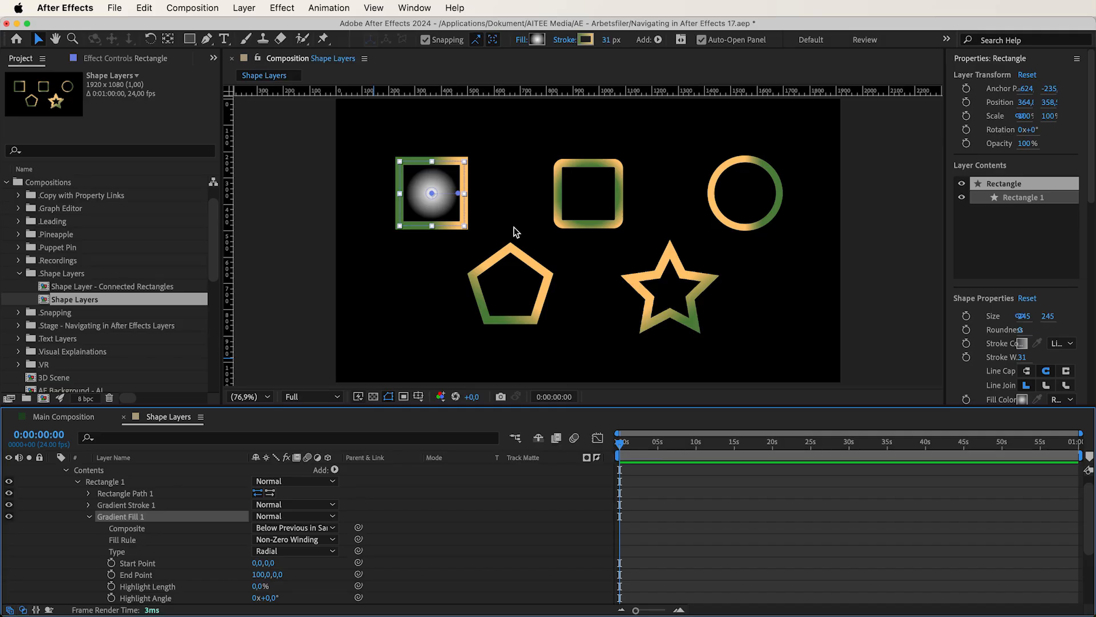
Step: Move the radial gradient's start and end points inside the rectangle, and undo the moves
mouse_move(459, 194)
left_mouse_down()
mouse_move(426, 194)
mouse_move(366, 145)
mouse_move(455, 214)
mouse_move(457, 196)
mouse_move(418, 196)
mouse_move(425, 217)
mouse_move(466, 205)
mouse_move(411, 151)
mouse_move(440, 191)
mouse_move(407, 198)
mouse_move(436, 190)
left_mouse_up()
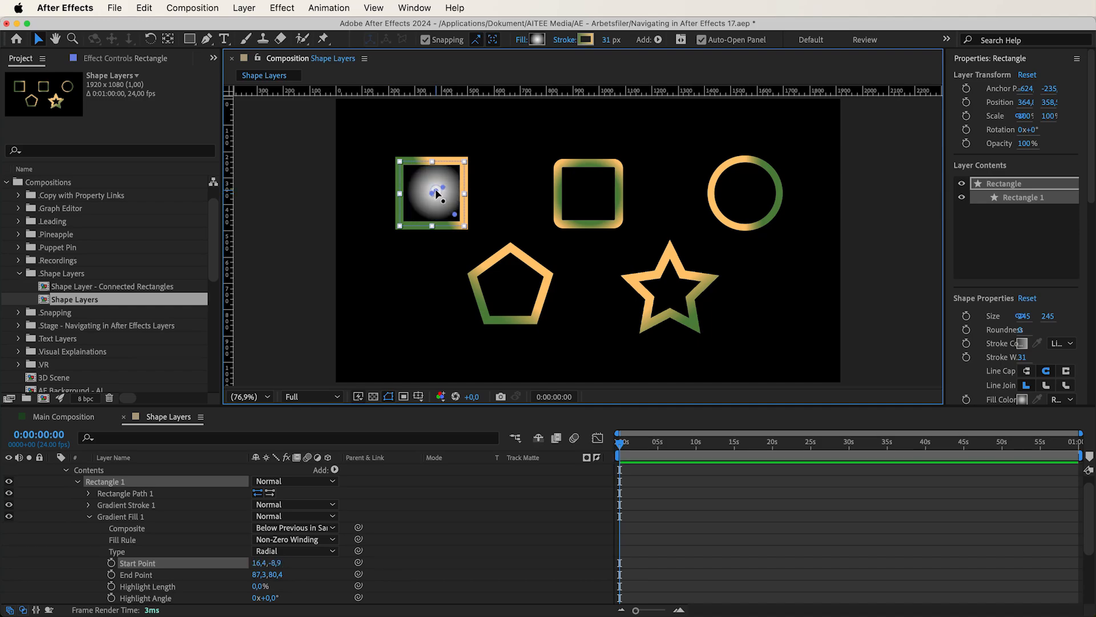
key("super+z")
key("super+z")
key("super+z")
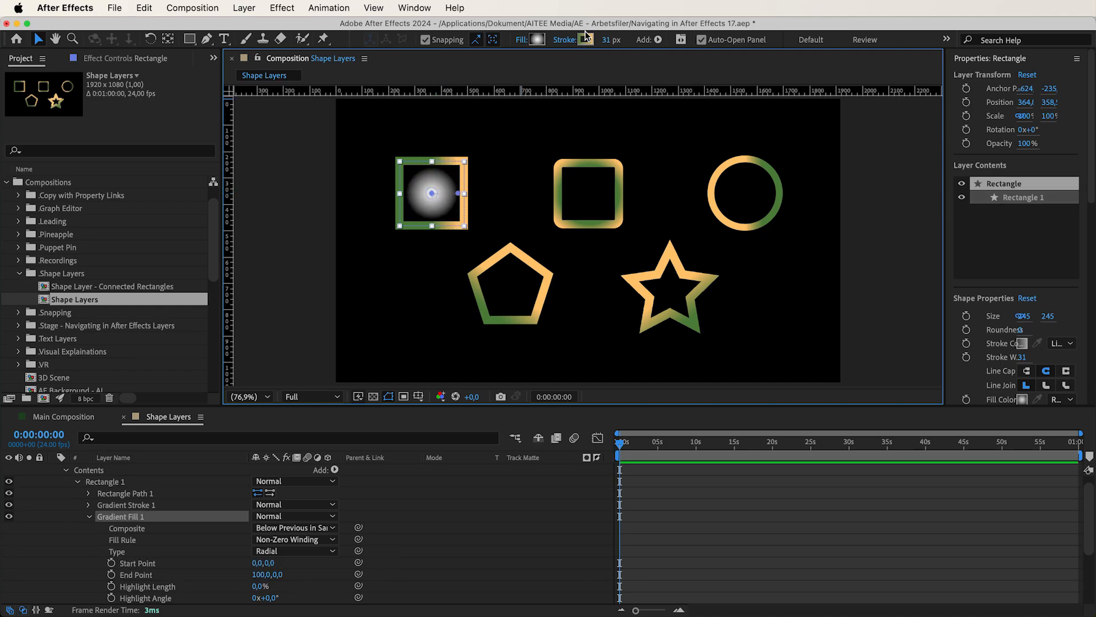
Step: Examine the rectangle's stroke gradient in the Gradient Editor and cancel without changes
left_click(586, 40)
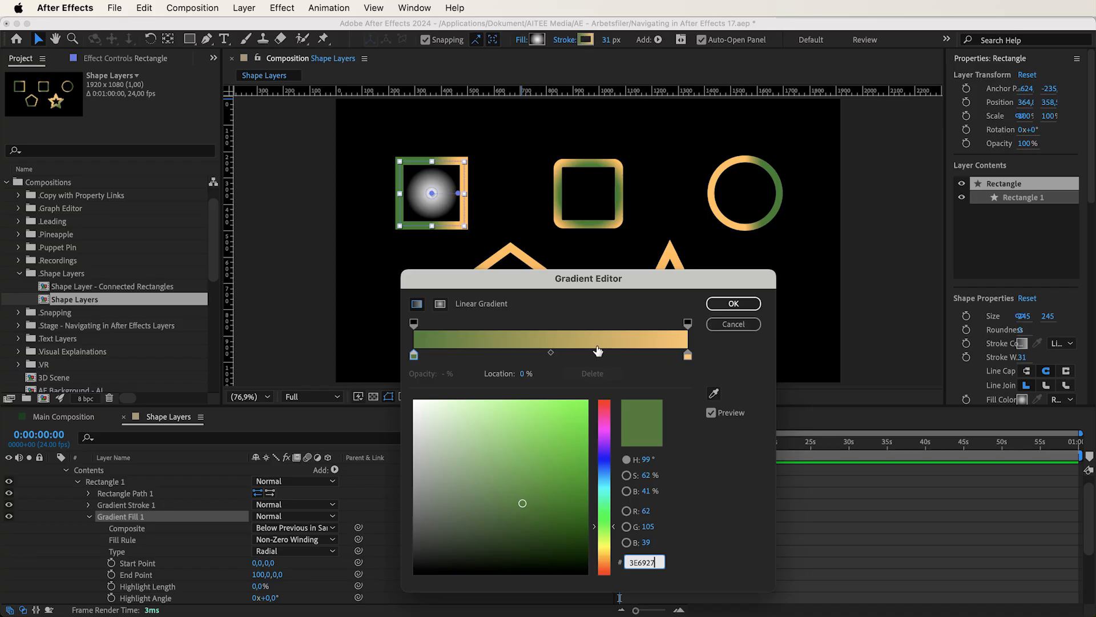
key("super+a")
left_click(730, 323)
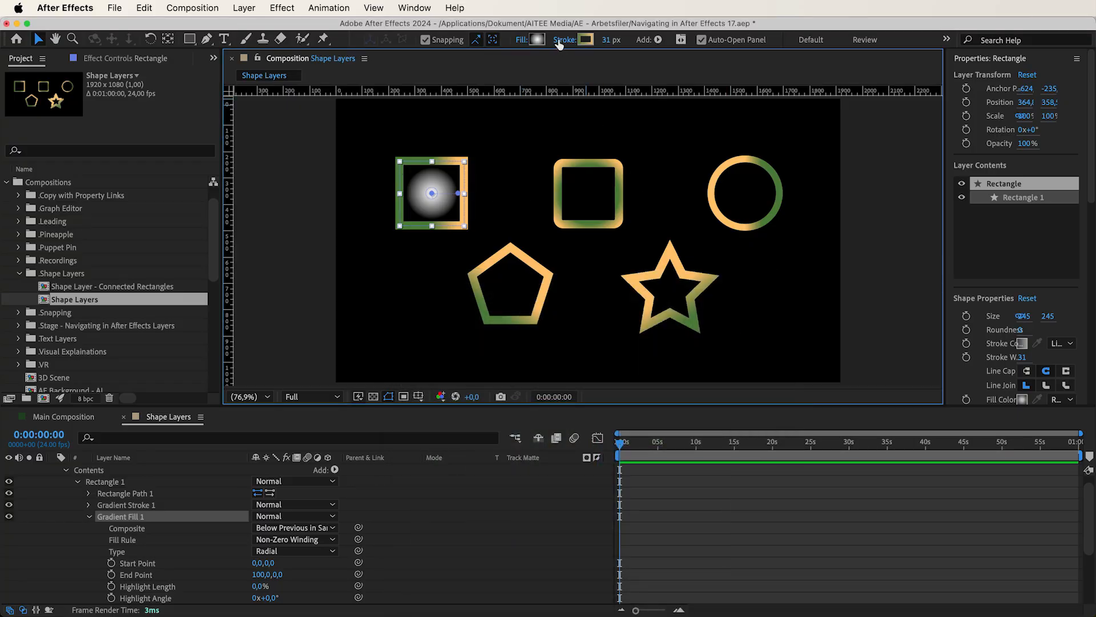
Step: Try the None, Solid Color and Radial Gradient stroke types on the rectangle, and return to Linear Gradient with Normal blending
left_click(559, 43)
left_click(479, 288)
left_click(502, 286)
left_click(524, 287)
left_click(549, 287)
left_click(525, 287)
left_click(523, 315)
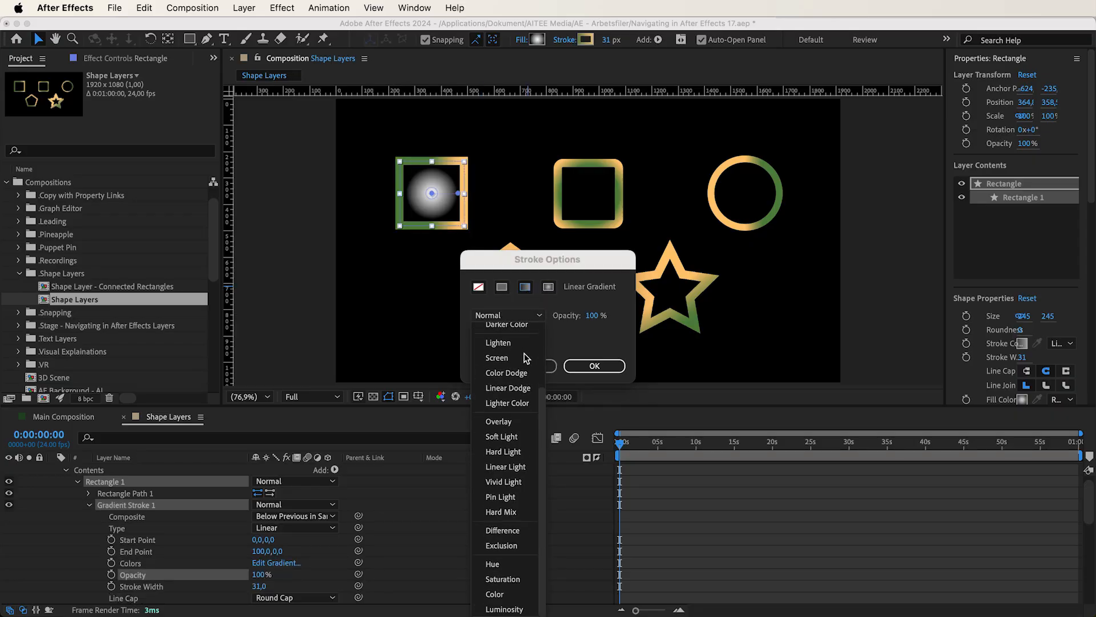
left_click(573, 342)
mouse_move(598, 316)
left_mouse_down()
mouse_move(476, 322)
mouse_move(555, 318)
left_mouse_up()
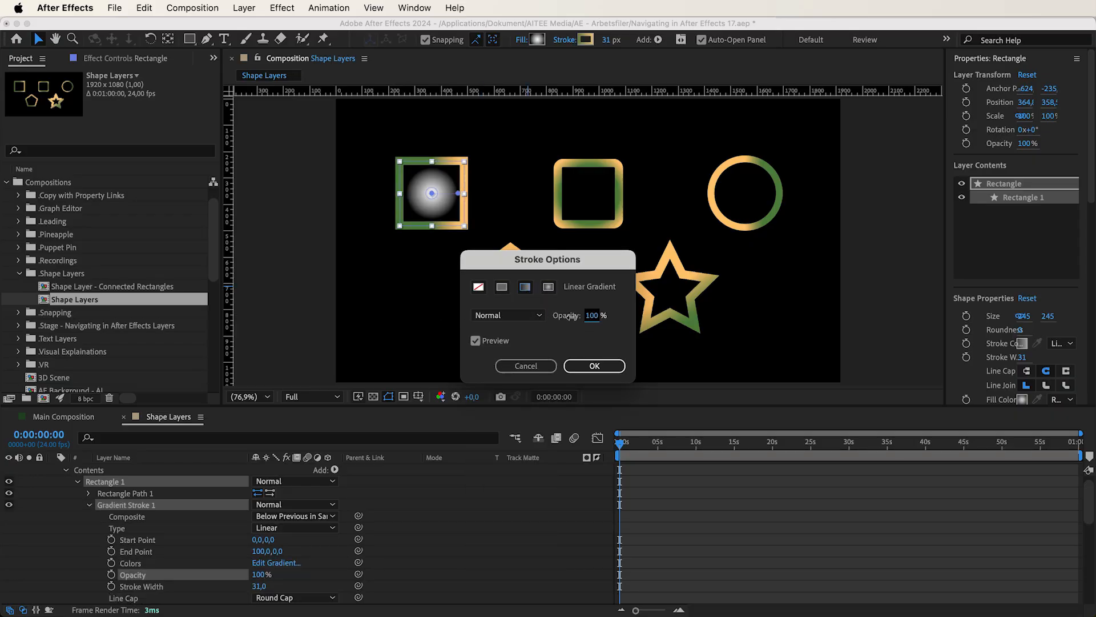
left_click(595, 366)
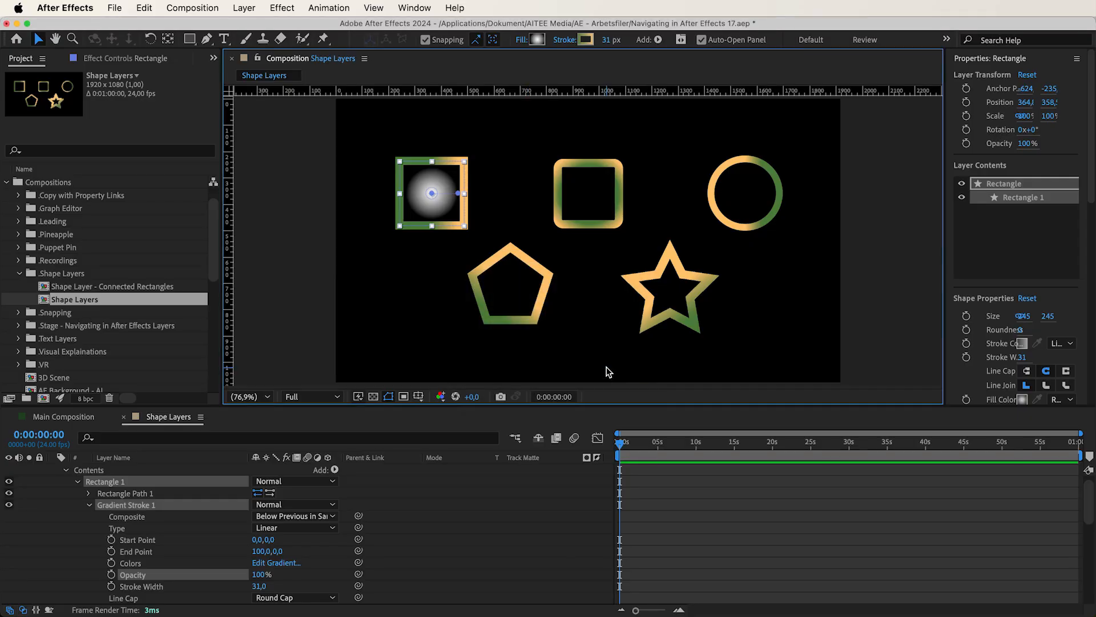
Step: Reduce the rectangle's stroke width to 0 px and set it back to 31 px
mouse_move(608, 45)
left_mouse_down()
mouse_move(666, 38)
mouse_move(594, 51)
left_mouse_up()
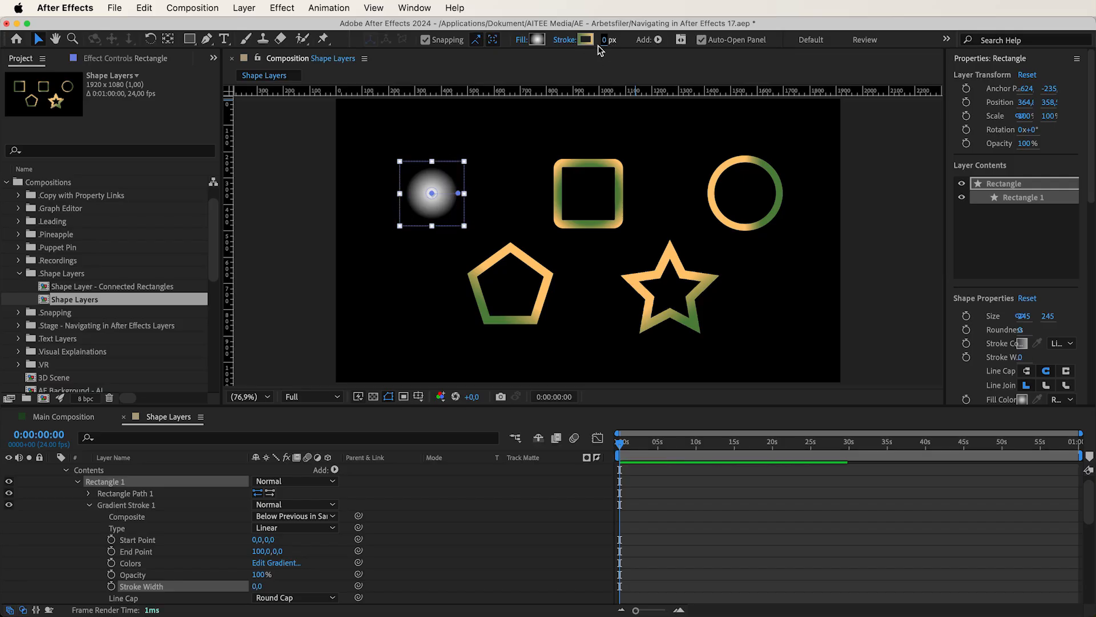
left_click(604, 40)
type("31")
key("Return")
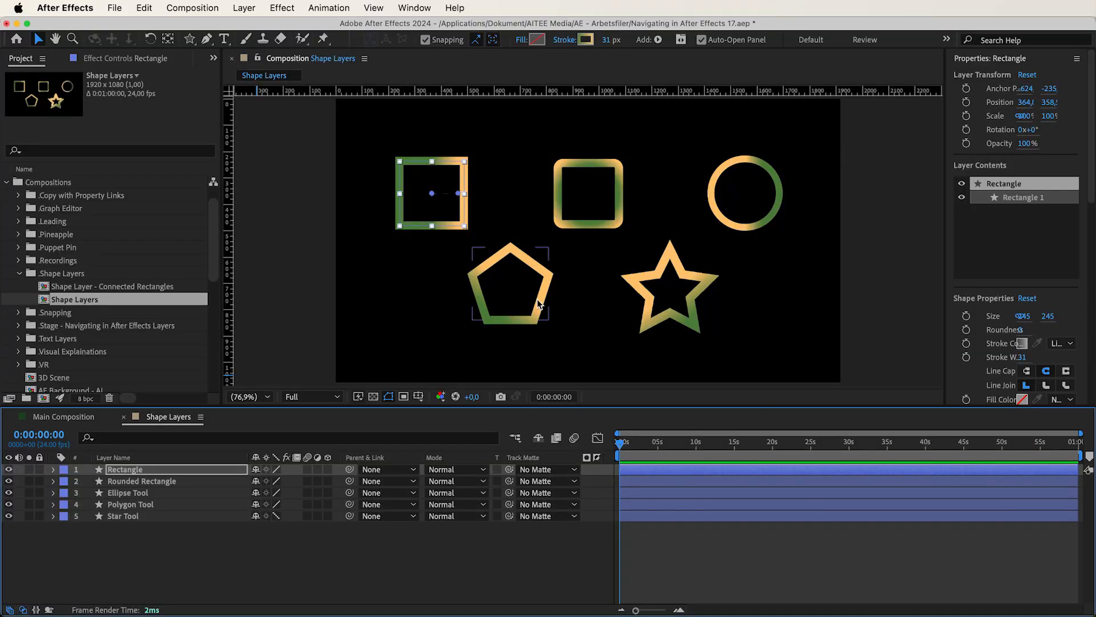
Step: With no layer selected, draw a star about 143 px in outer radius below the square, and increase its number of points
left_click(190, 39)
left_click(394, 568)
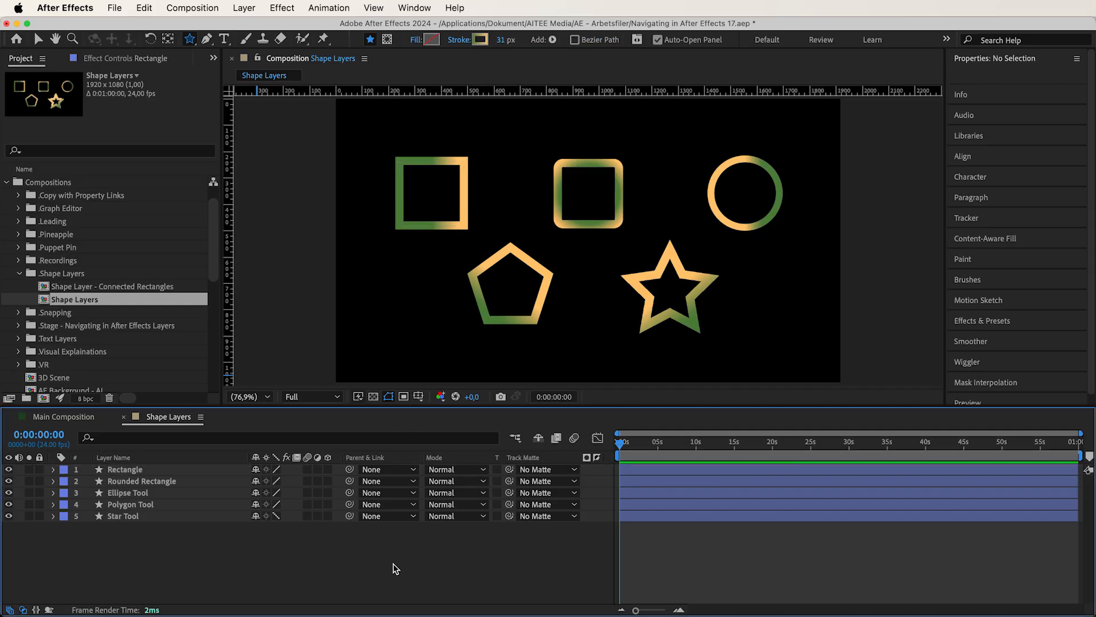
left_click_drag(391, 278, 414, 305)
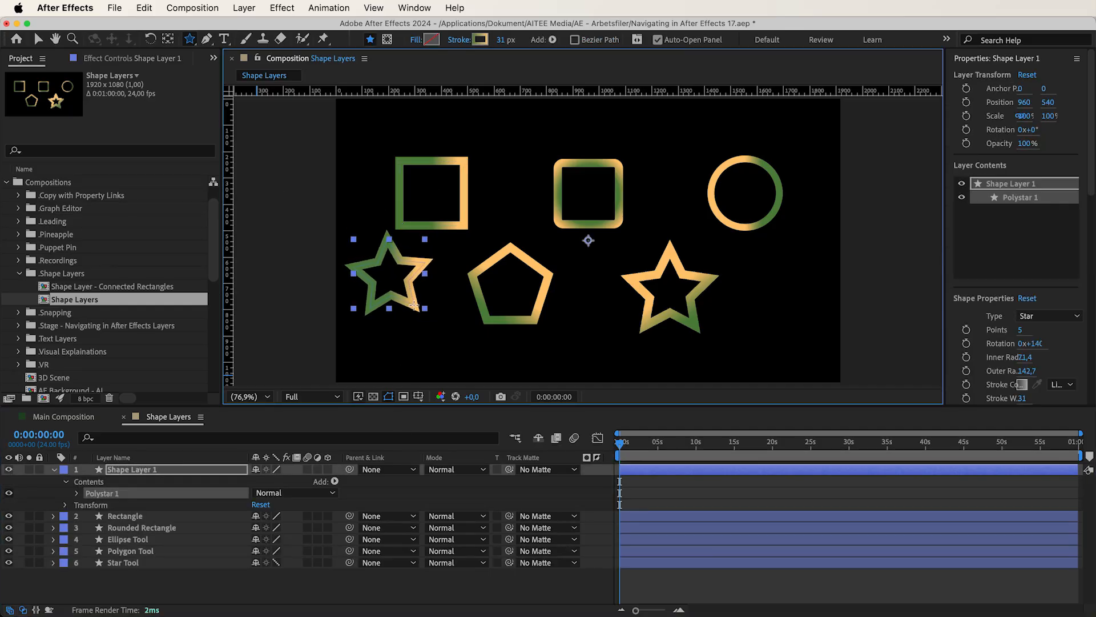
key("Up")
key("Up")
key("Up")
key("Up")
key("Up")
left_click_drag(414, 305, 418, 283)
Step: Add an 11-point star about 80 px in outer radius between the two squares, and a five-point star fitted to the composition
left_click_drag(498, 147, 516, 161)
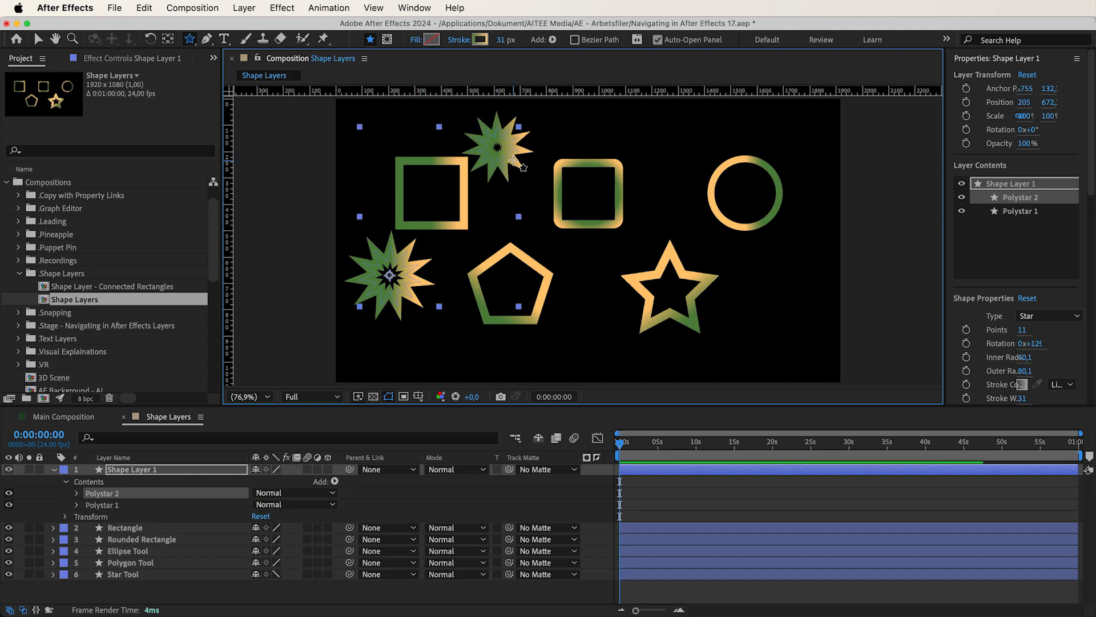
double_click(189, 40)
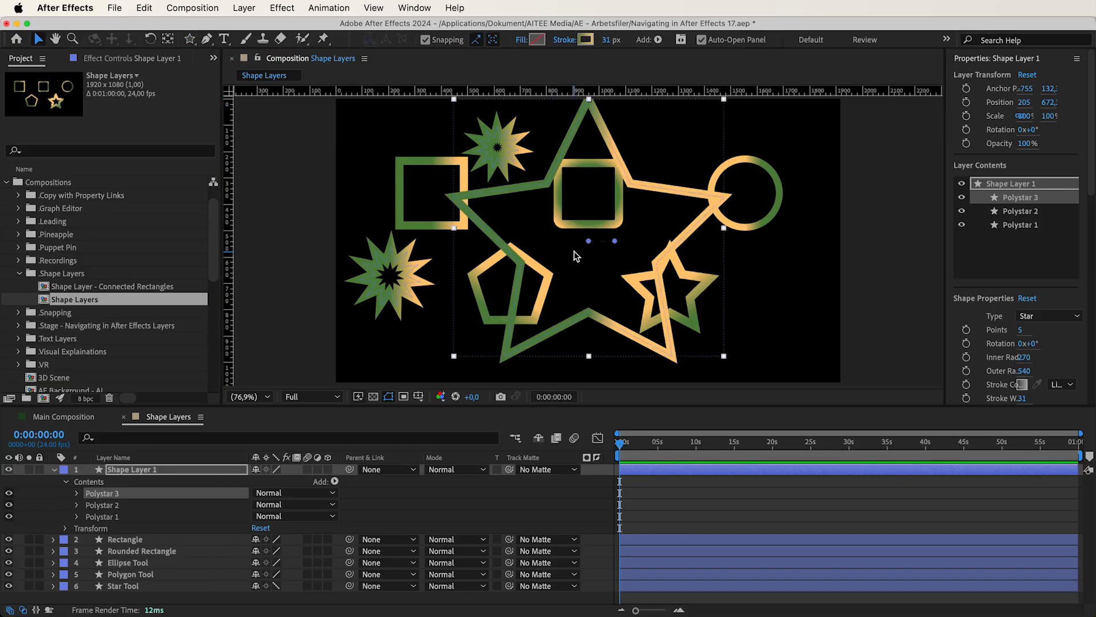
Step: Delete Shape Layer 1 containing the three added stars
left_click(175, 470)
key("Delete")
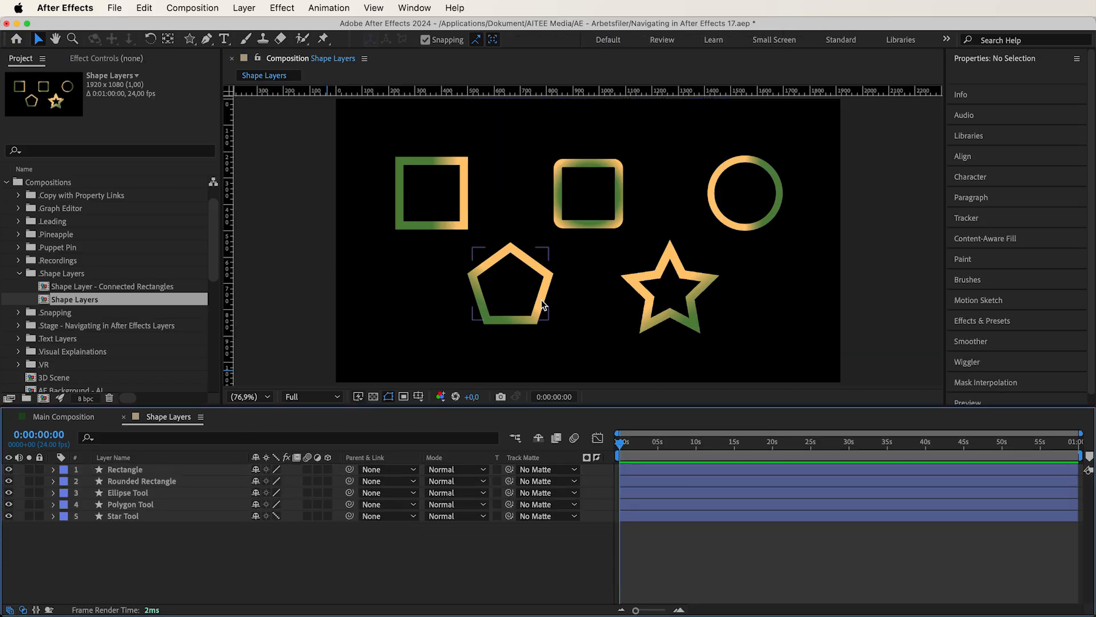
Step: Draw a five-point star about 155 px in outer radius below the square as a new shape layer, and delete it
left_click(190, 38)
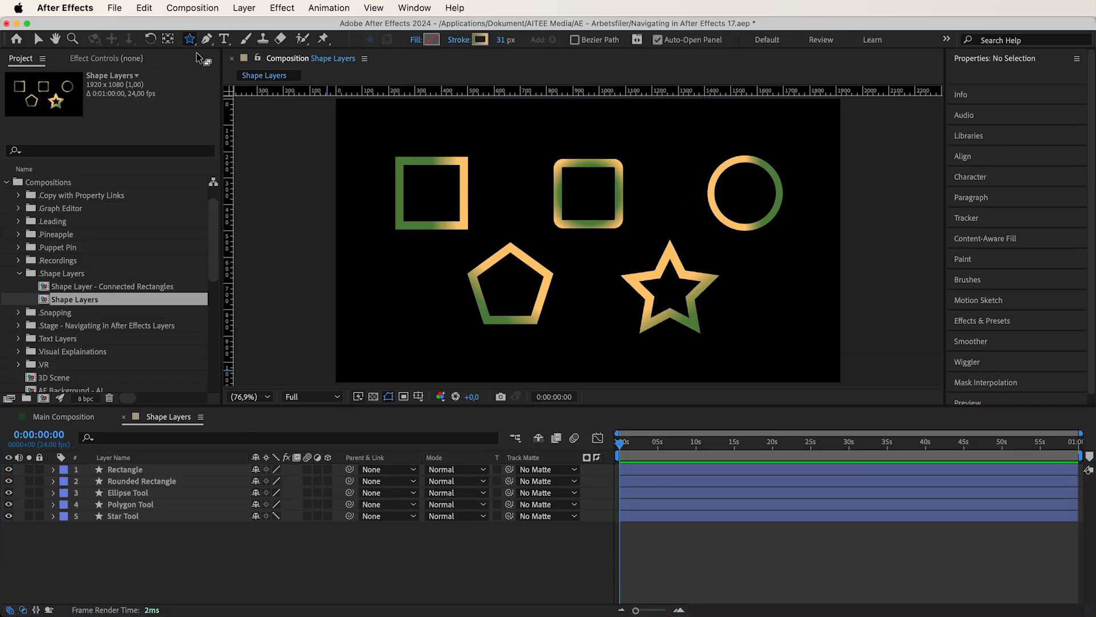
left_click_drag(392, 282, 415, 318)
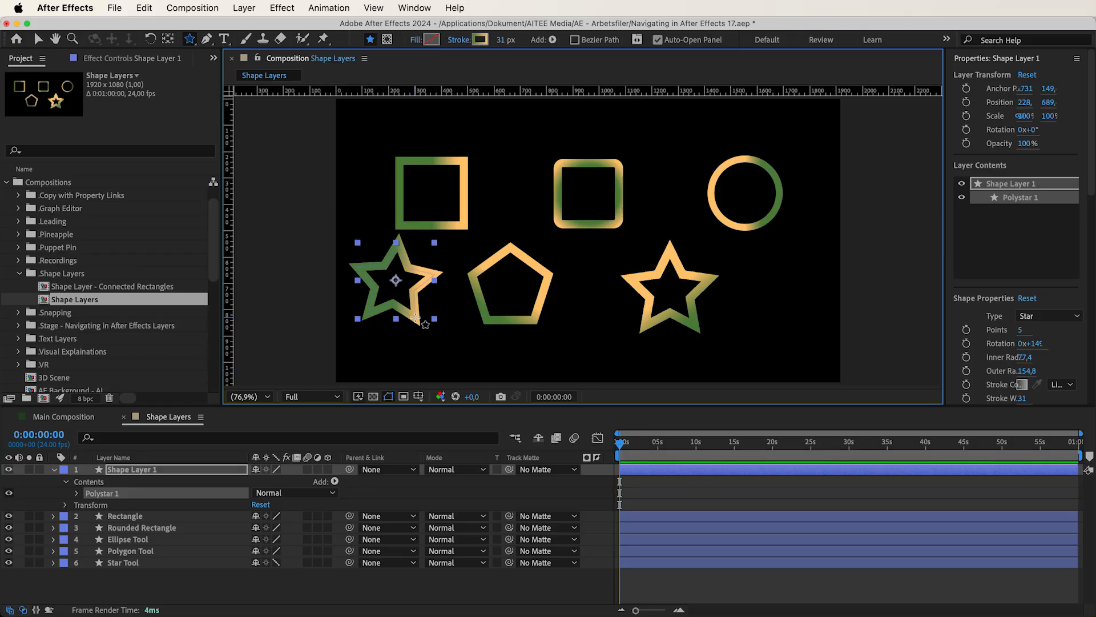
key("Delete")
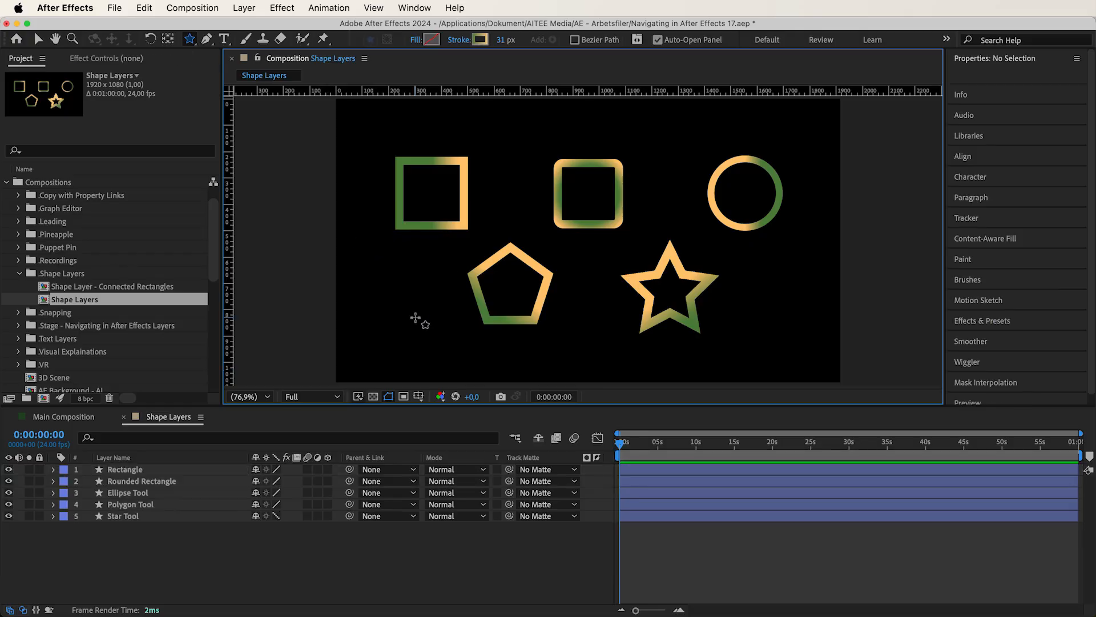
key("v")
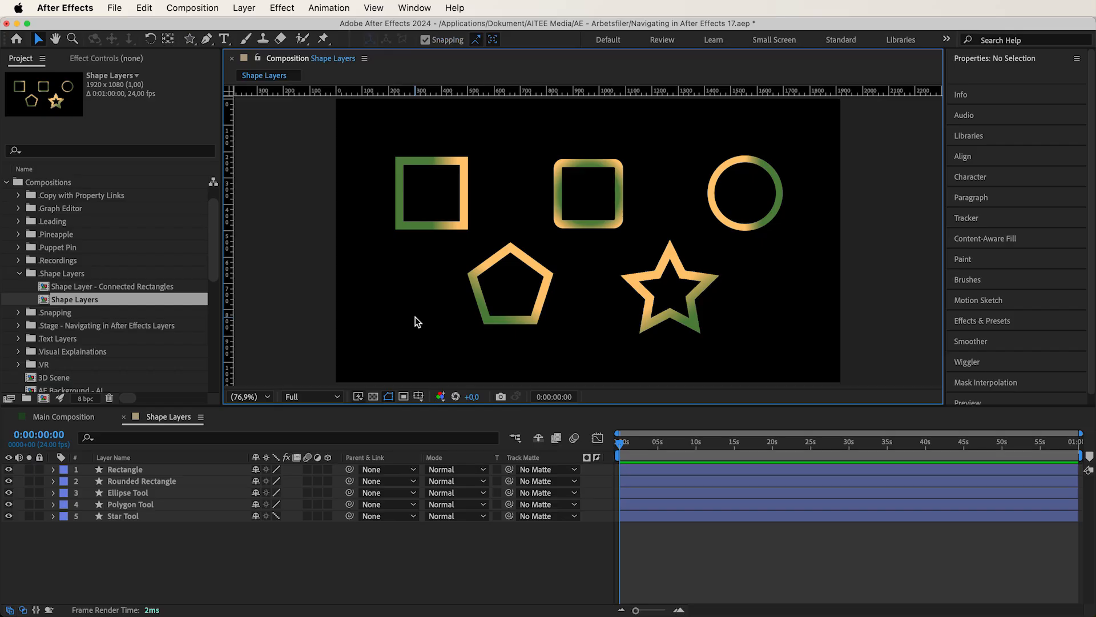
Step: Expand the Rectangle layer's Transform properties and make the layer 3D
left_click(53, 471)
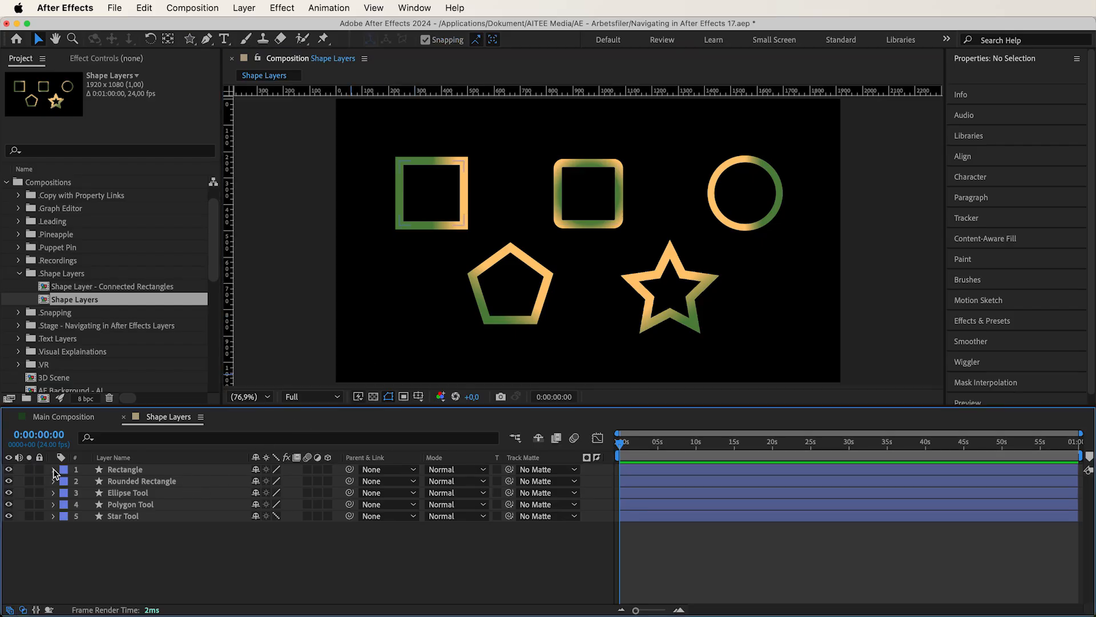
left_click(86, 493)
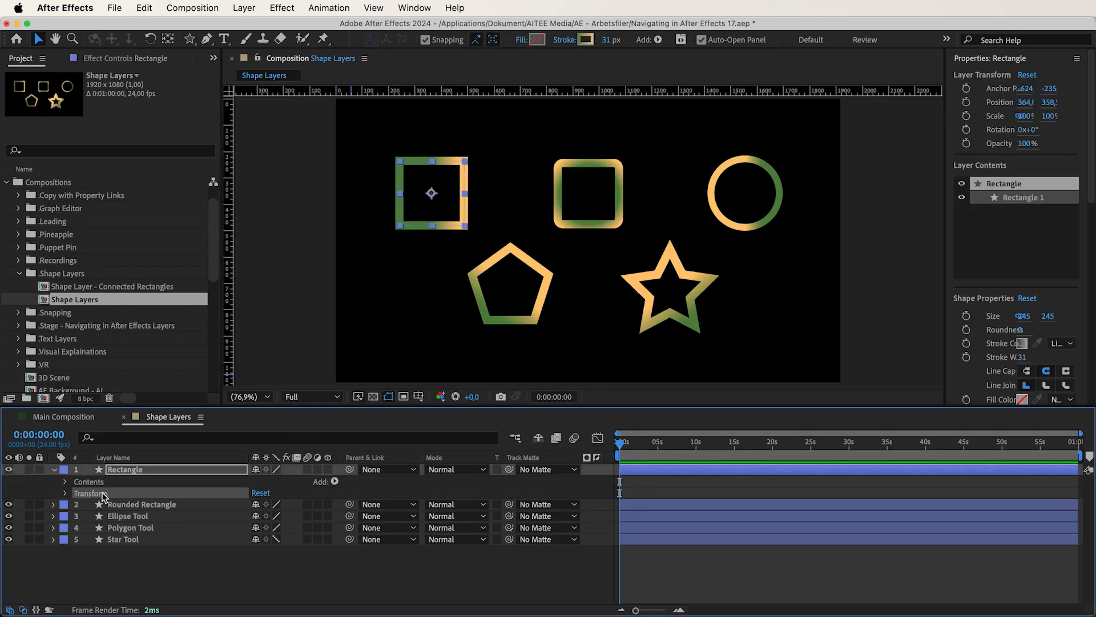
left_click(66, 494)
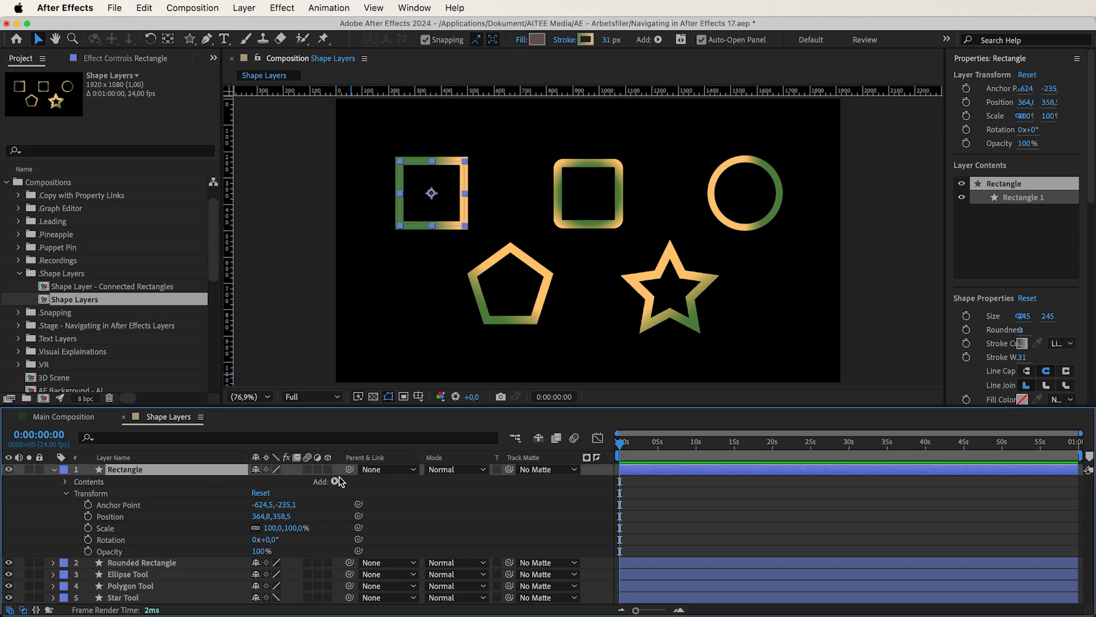
left_click(328, 468)
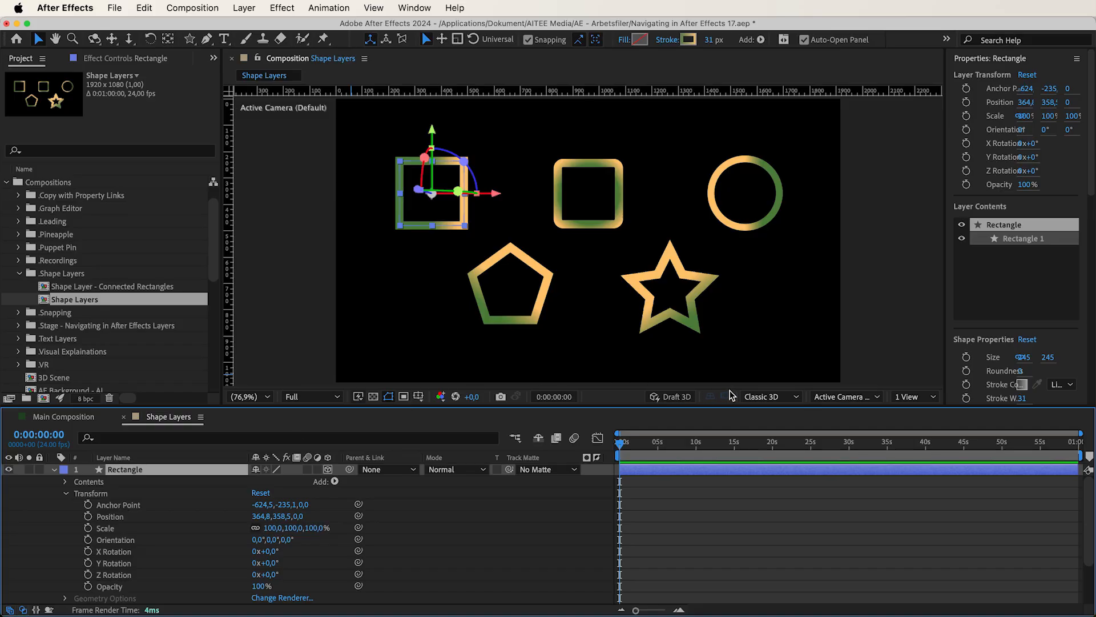
Step: Set the composition's 3D renderer to Cinema 4D
left_click(768, 396)
left_click(774, 444)
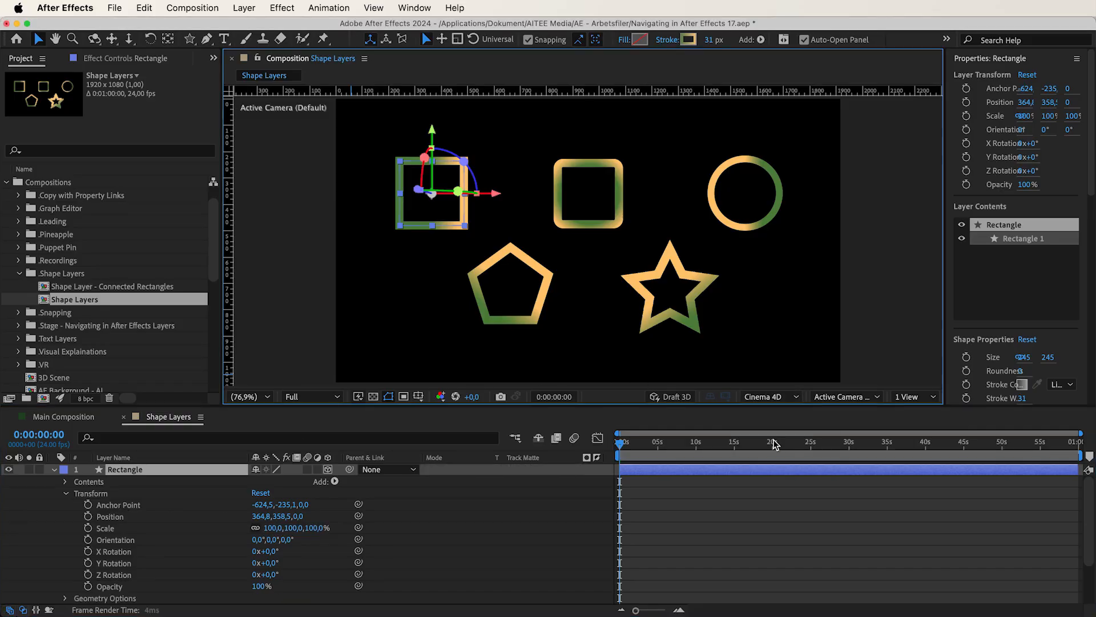
scroll(607, 506, "down", 3)
left_click(787, 398)
left_click(778, 425)
left_click(772, 396)
left_click(779, 440)
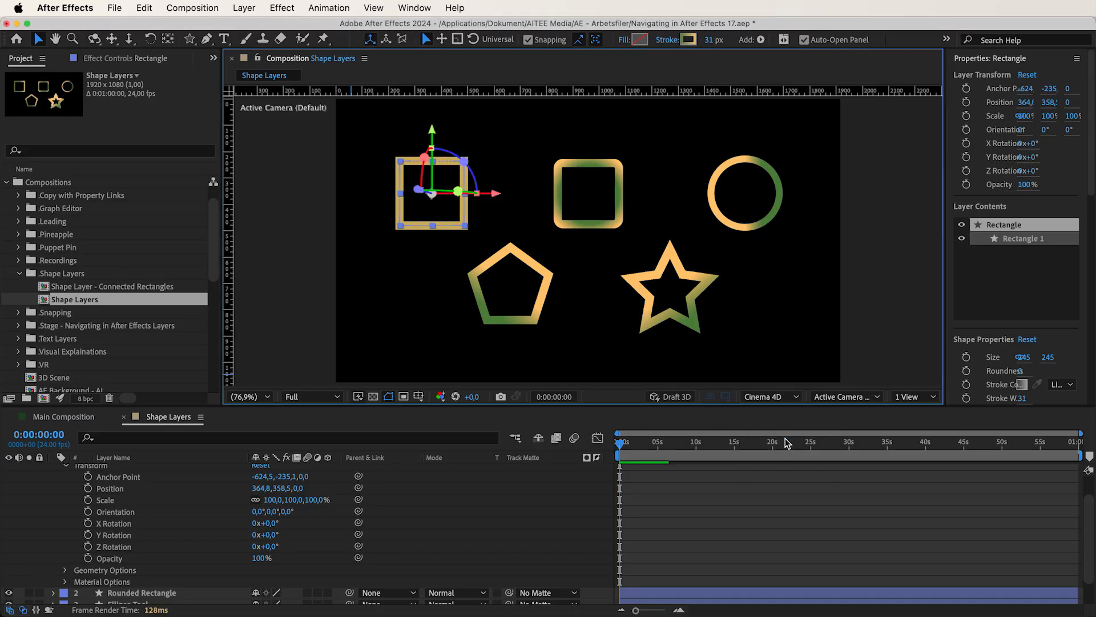
Step: Examine the Rectangle layer's Geometry Options and Material Options in the timeline
left_click(63, 571)
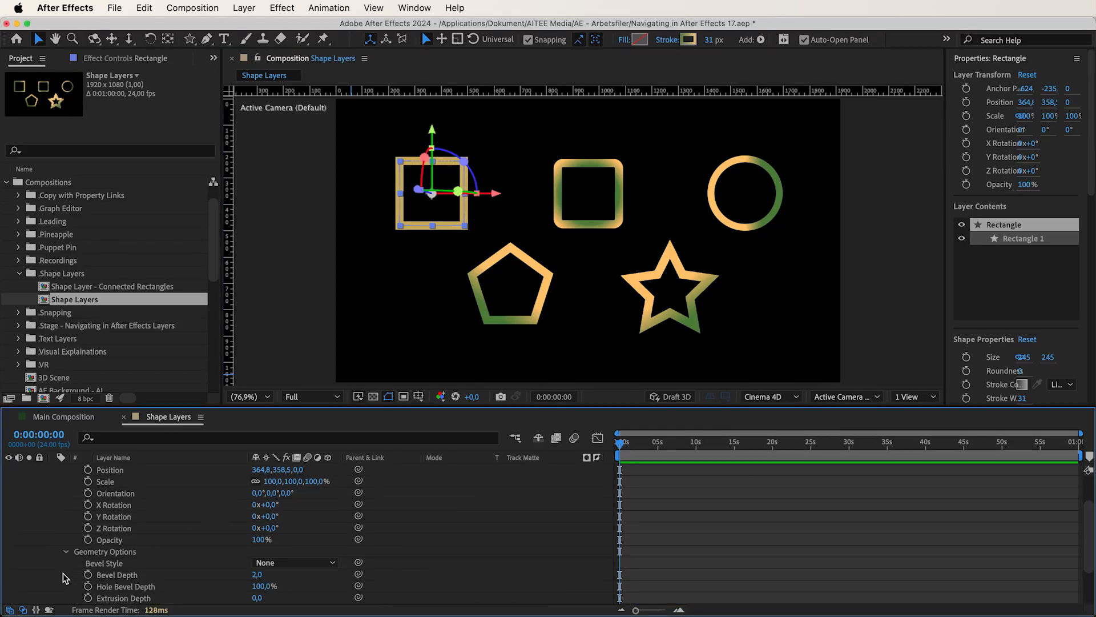
scroll(62, 573, "down", 1)
scroll(64, 577, "down", 1)
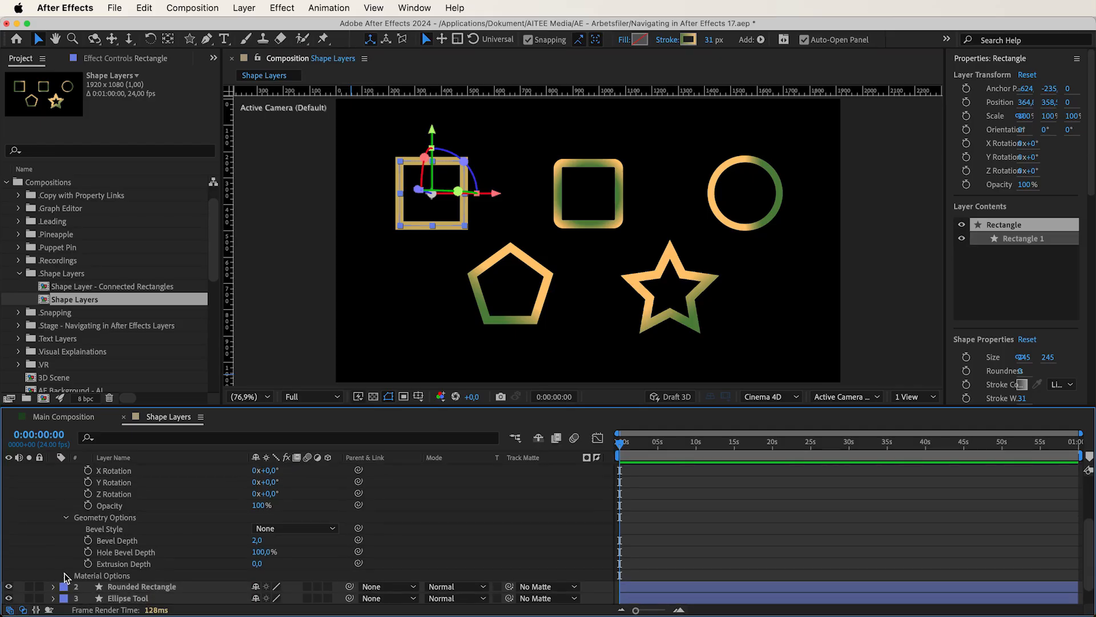
left_click(65, 576)
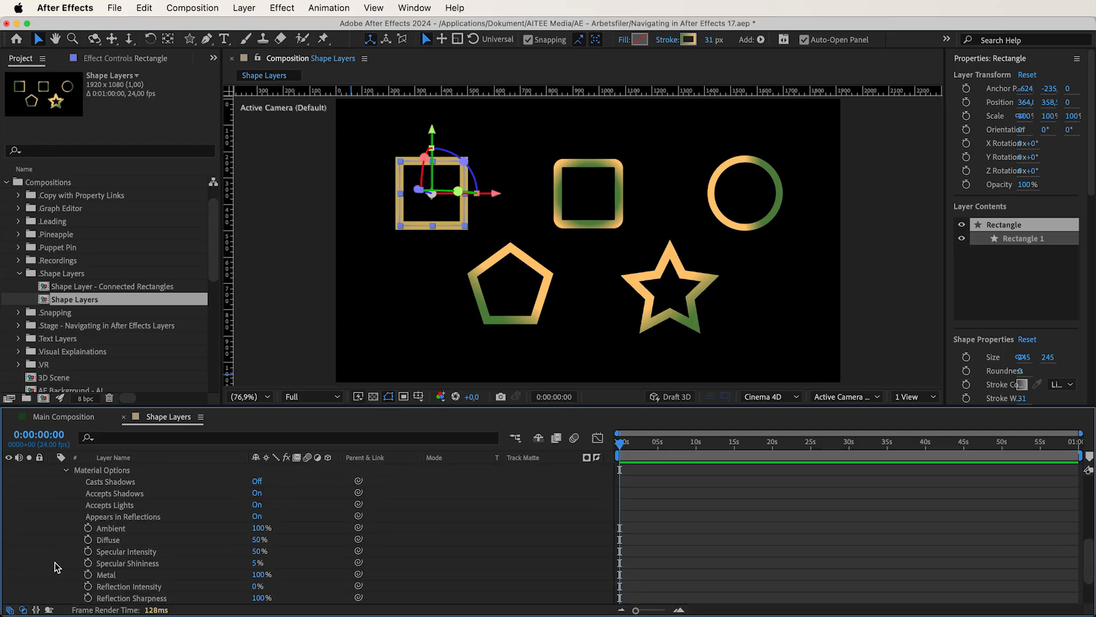
scroll(55, 567, "down", 3)
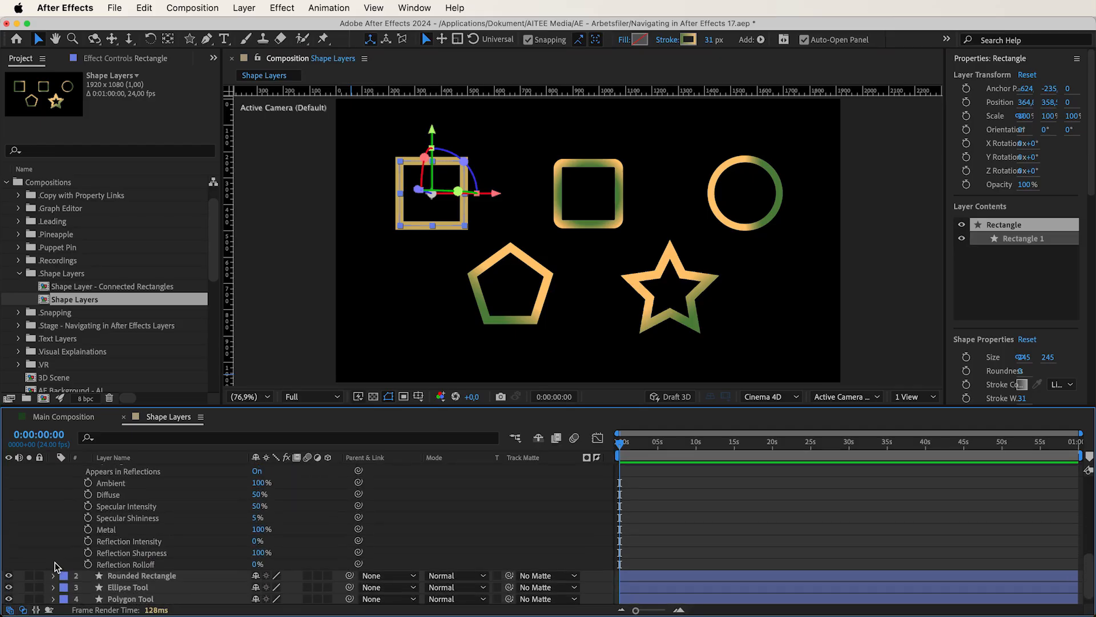
scroll(55, 566, "up", 12)
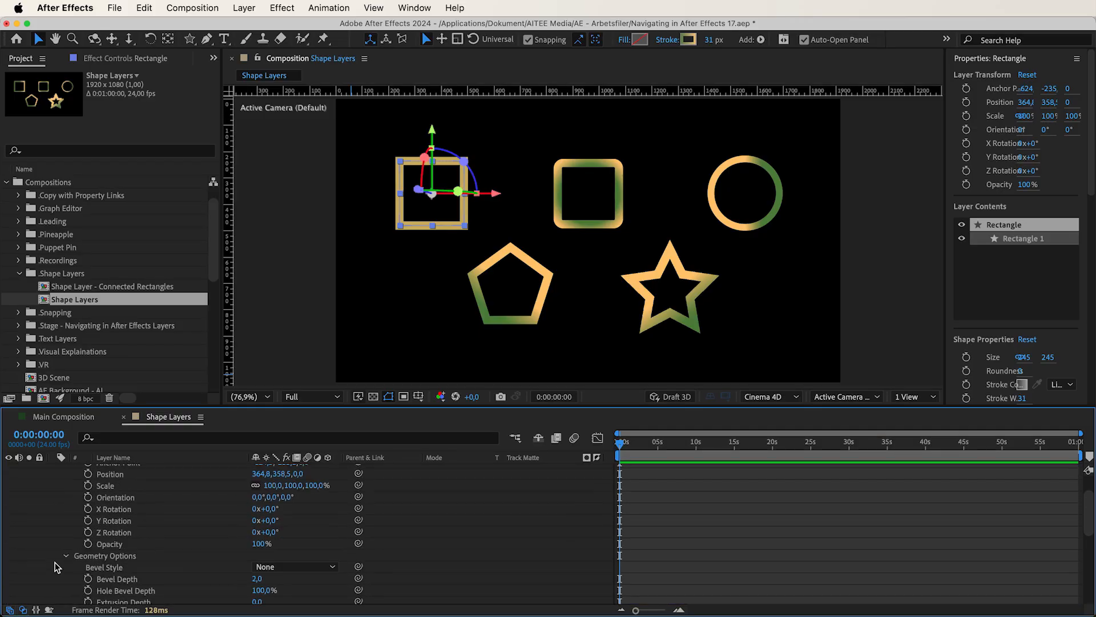
scroll(55, 567, "up", 3)
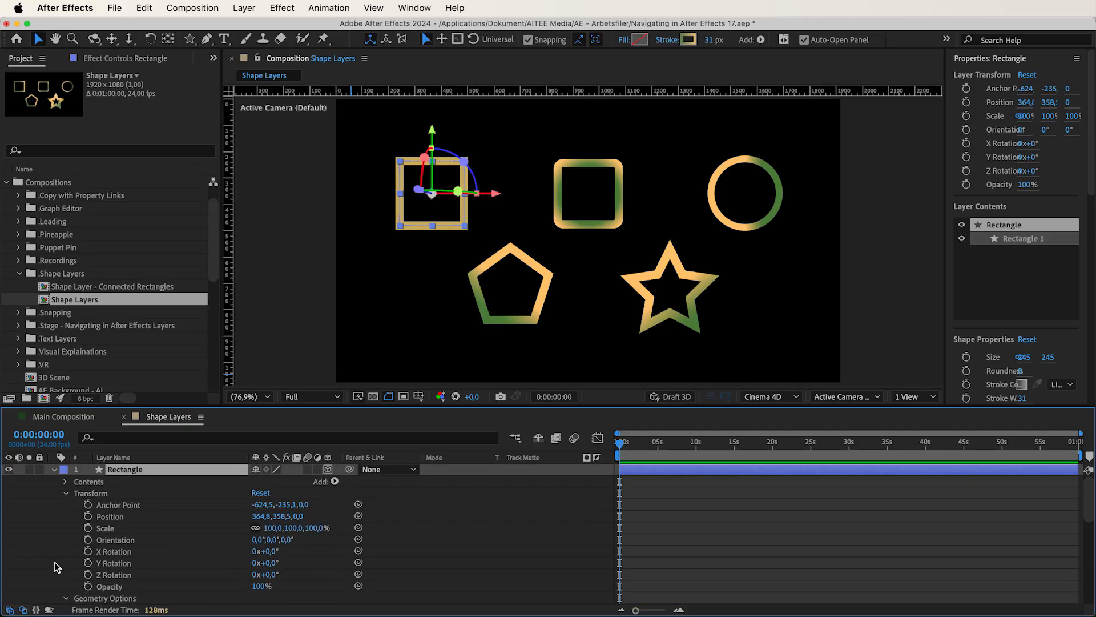
Step: Switch the 3D renderer back to Classic 3D and collapse the Rectangle layer's Transform and Material Options
left_click(770, 396)
left_click(768, 407)
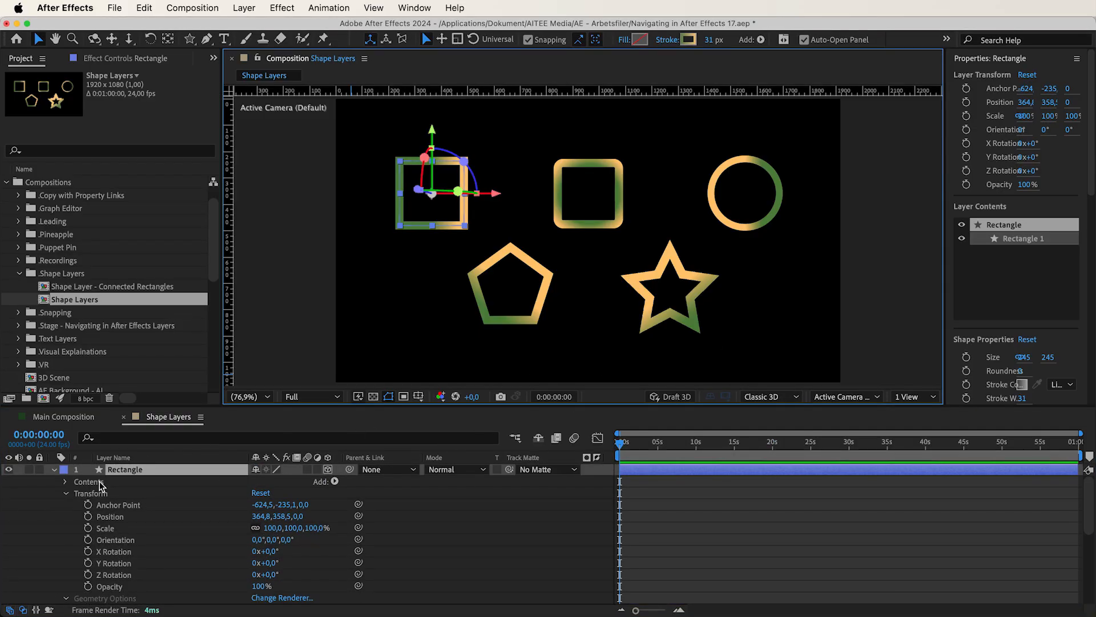
left_click(65, 493)
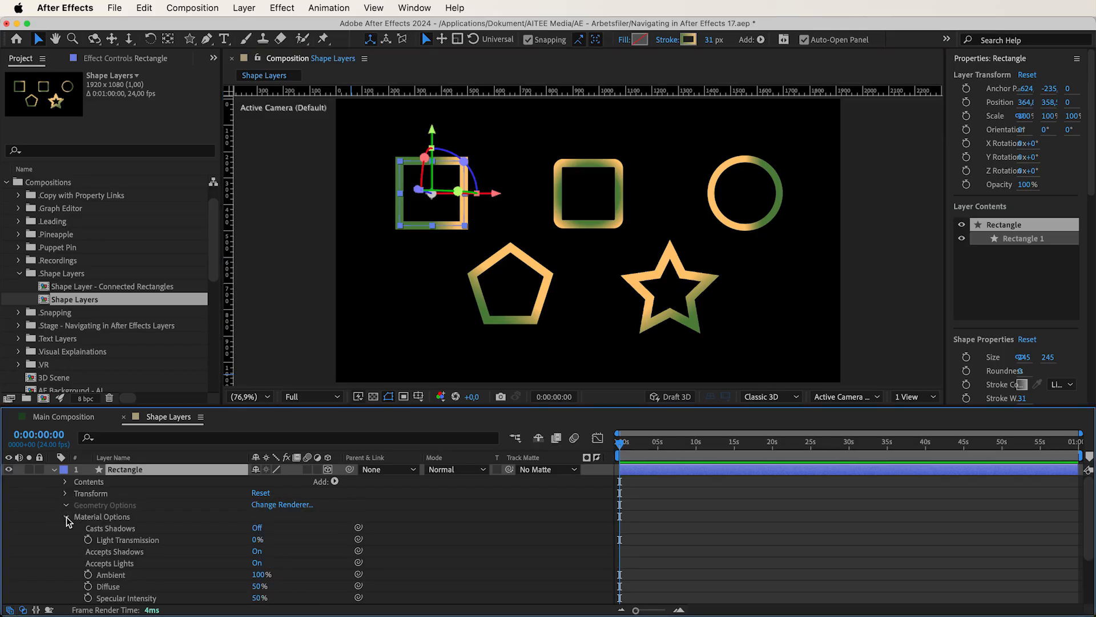
left_click(66, 517)
Step: With the Rectangle 1 group selected, draw a five-point star about 43 px in inner radius inside the Rectangle layer, and delete it
left_click(64, 482)
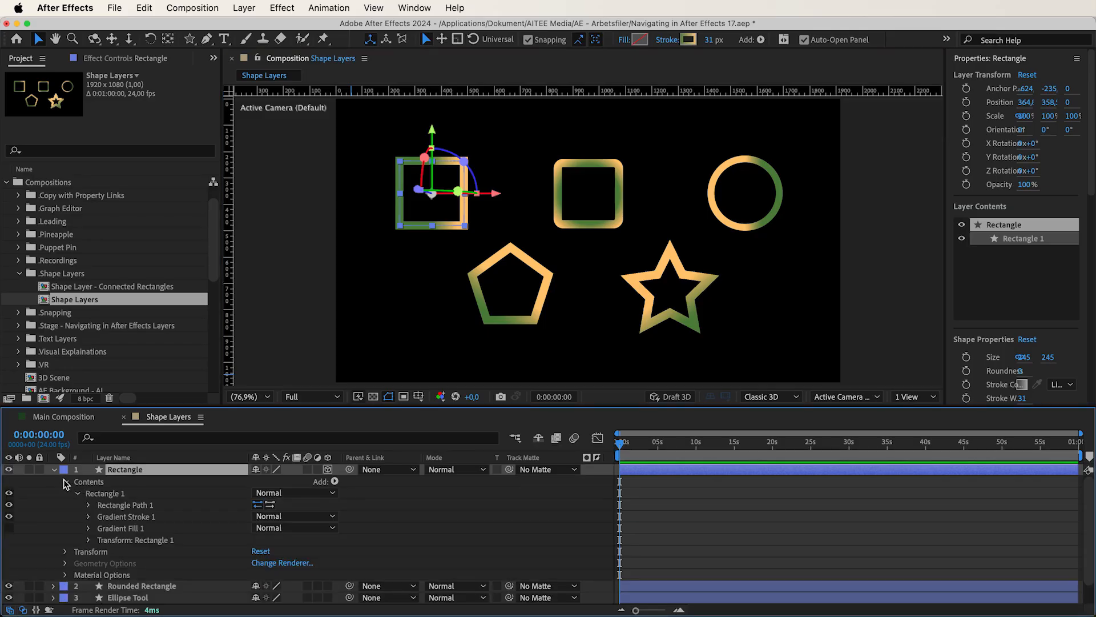
left_click(107, 495)
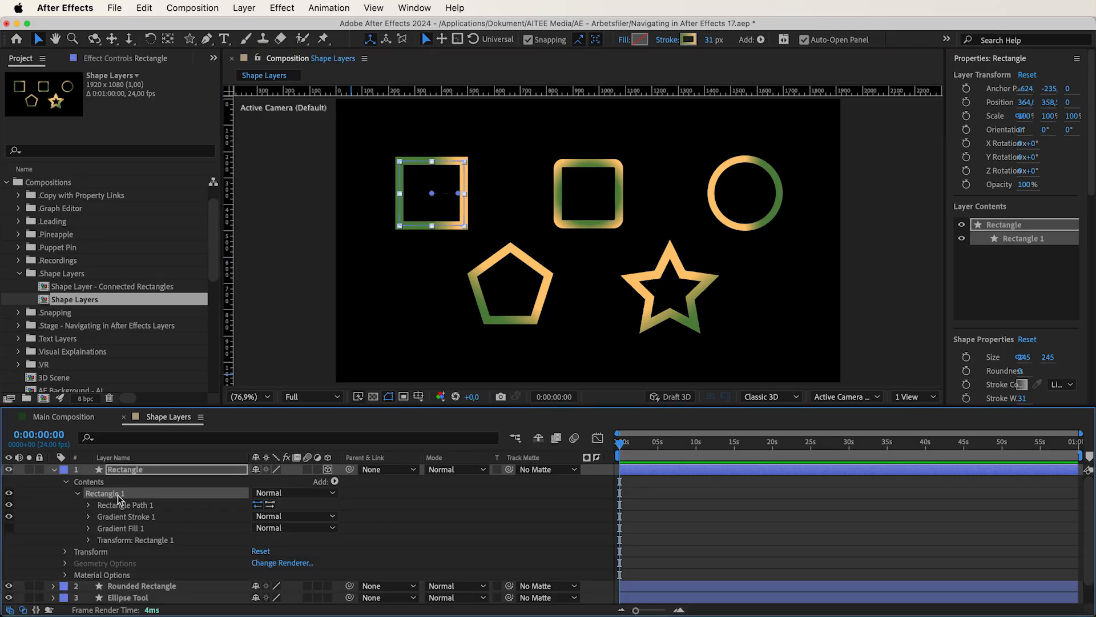
left_click(189, 38)
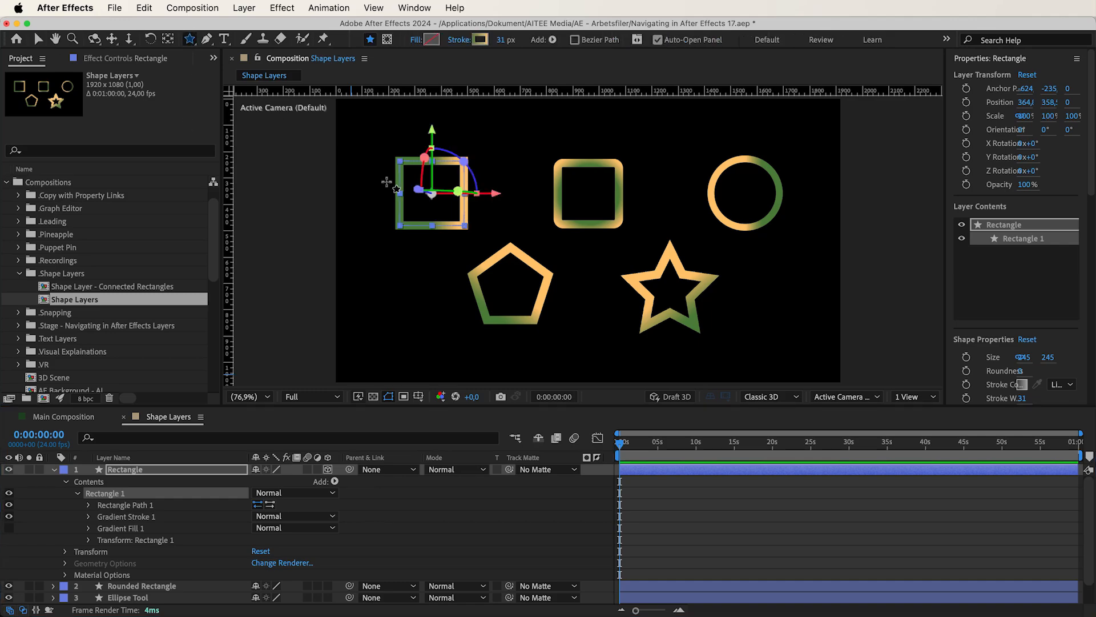
left_click_drag(430, 194, 439, 199)
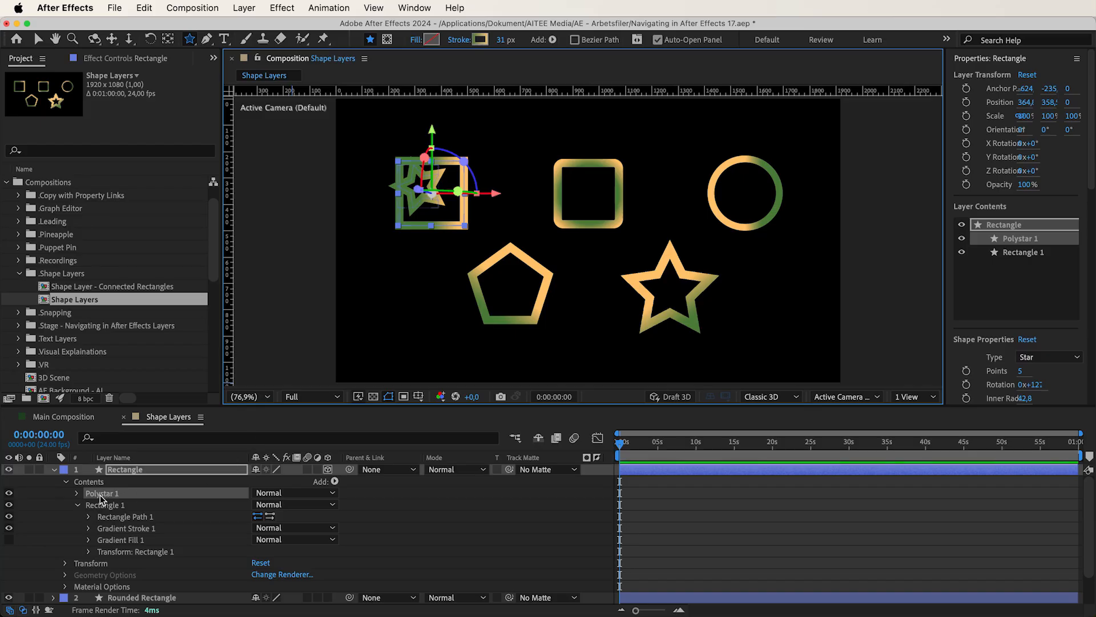
key("Delete")
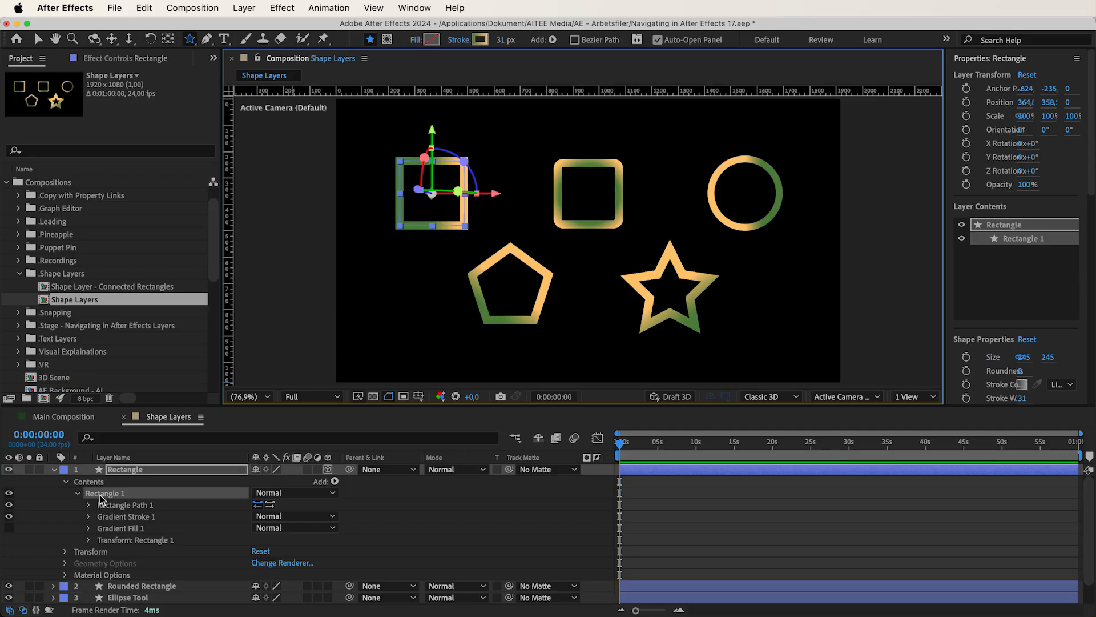
Step: Review the items that can be added to the Rectangle layer's contents and the blending modes available for the Rectangle 1 group
left_click(334, 482)
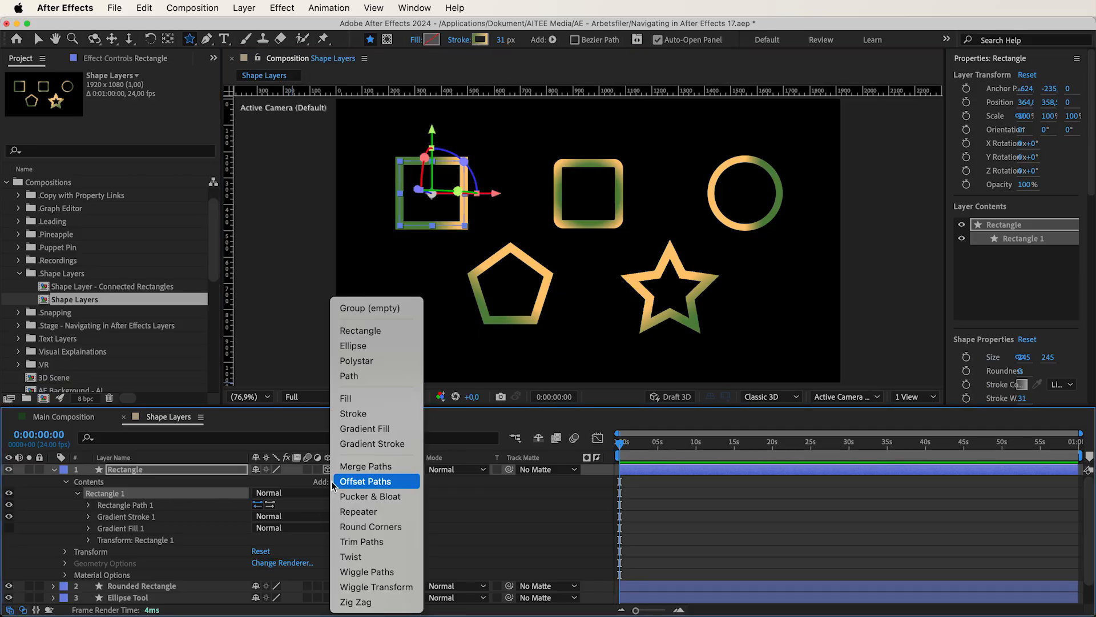
left_click(371, 378)
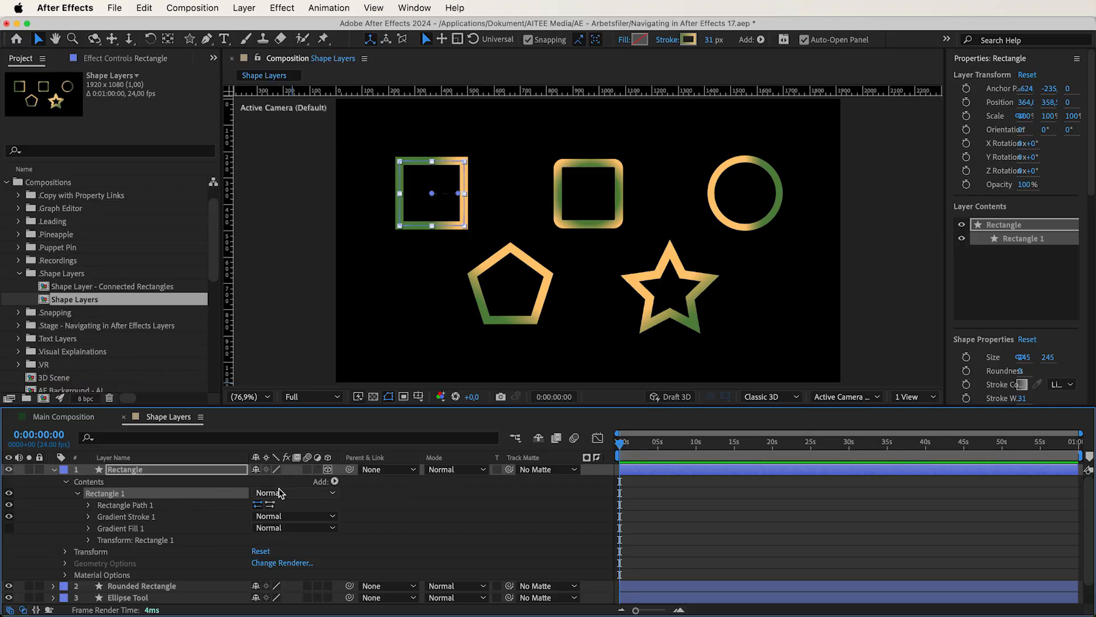
left_click(275, 493)
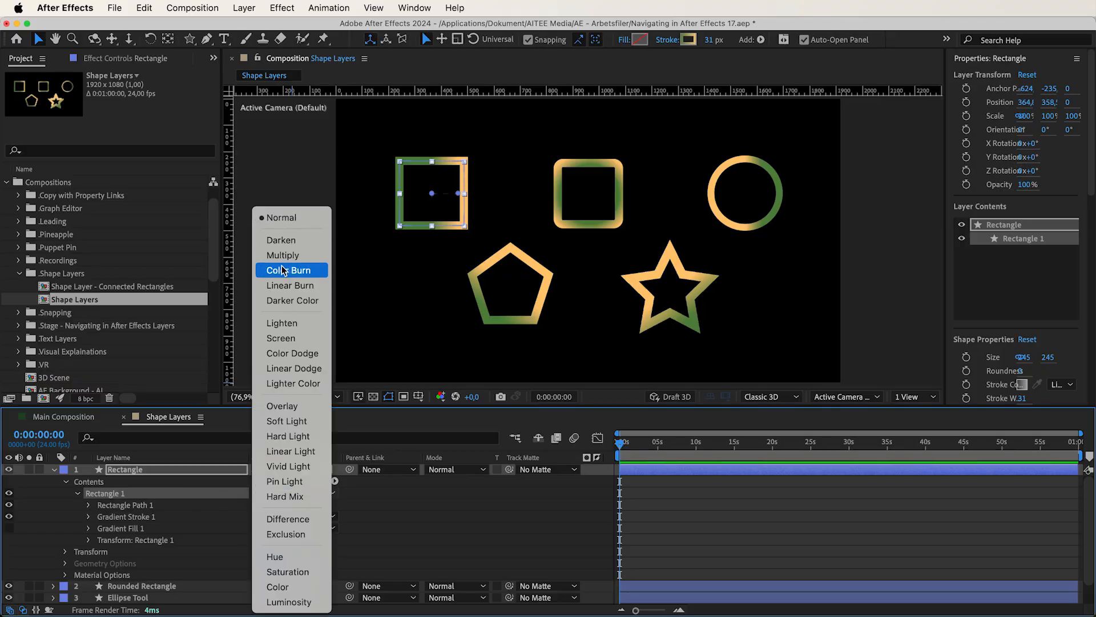
left_click(218, 494)
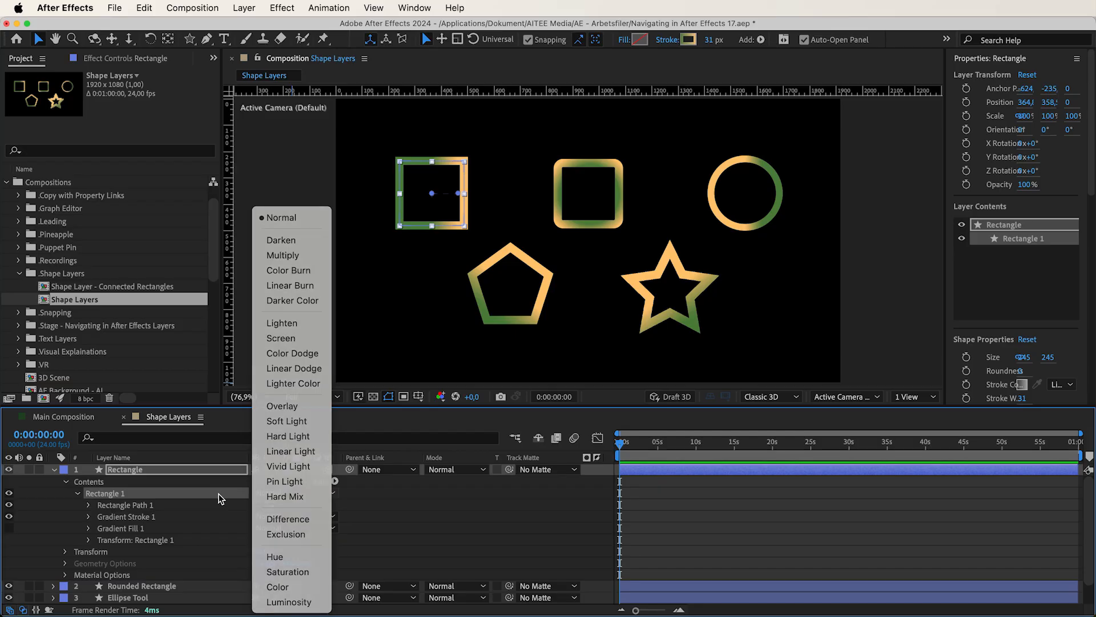
Step: Expand Rectangle Path 1 and Gradient Stroke 1 in the Rectangle 1 group and examine their properties
left_click(137, 507)
left_click(88, 505)
scroll(108, 519, "down", 2)
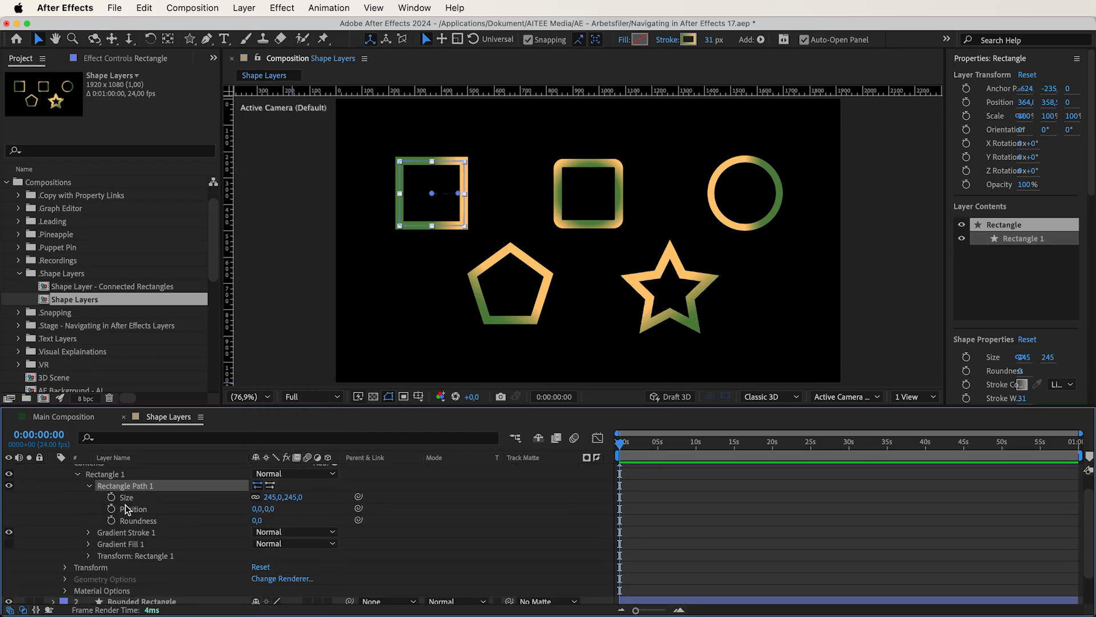
left_click(116, 526)
left_click(88, 526)
scroll(120, 542, "down", 5)
Step: Expand Gradient Fill 1 and Transform: Rectangle 1 and examine their properties
left_click(129, 554)
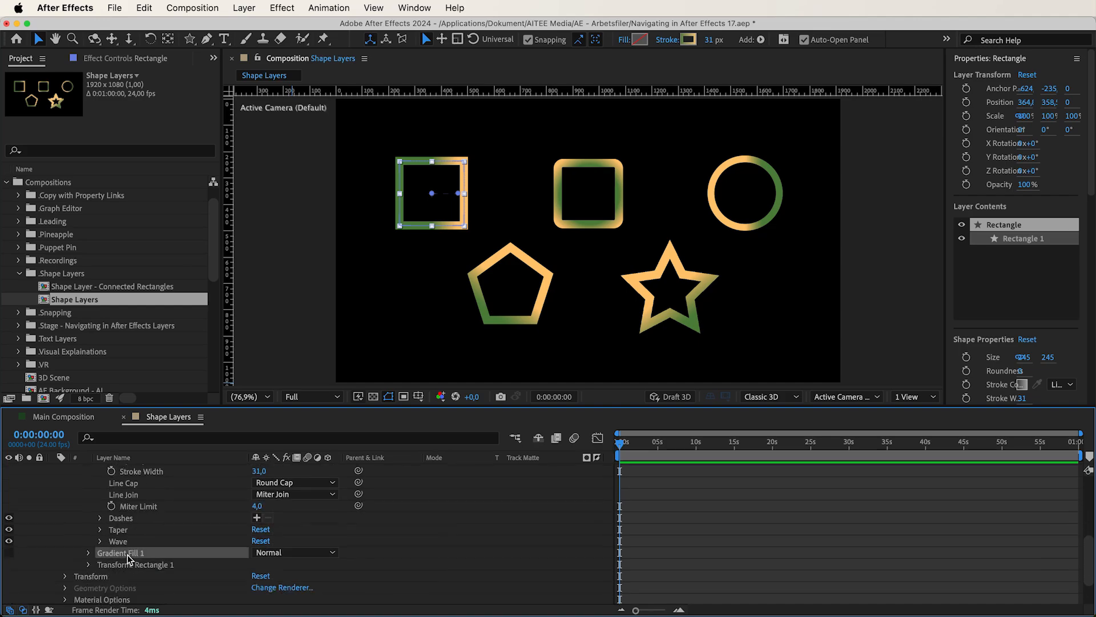
left_click(88, 554)
scroll(88, 556, "down", 3)
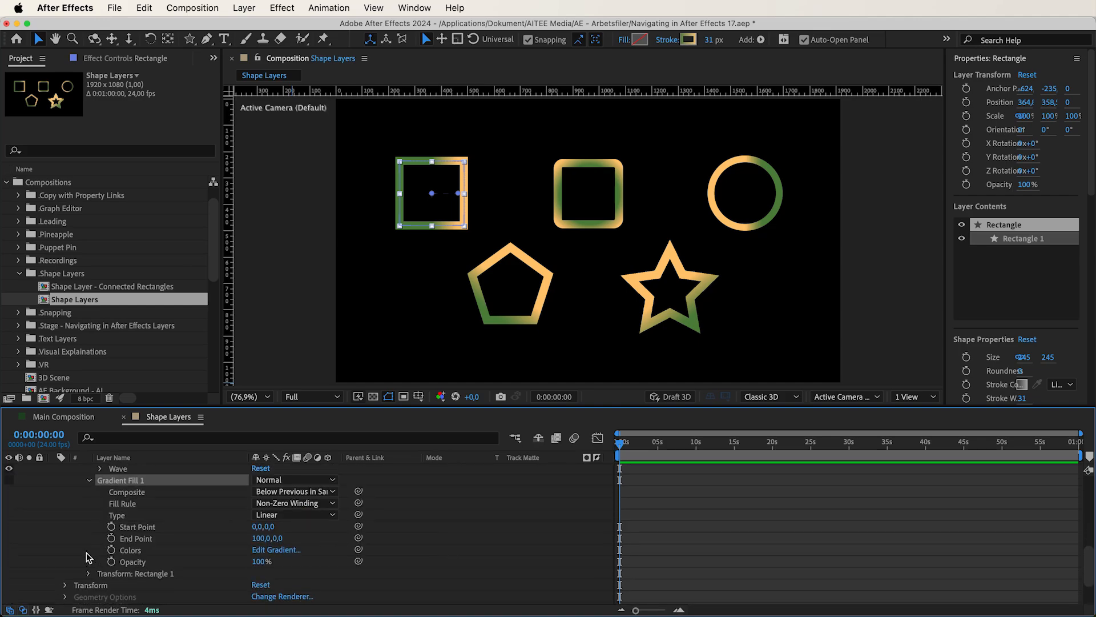
left_click(132, 586)
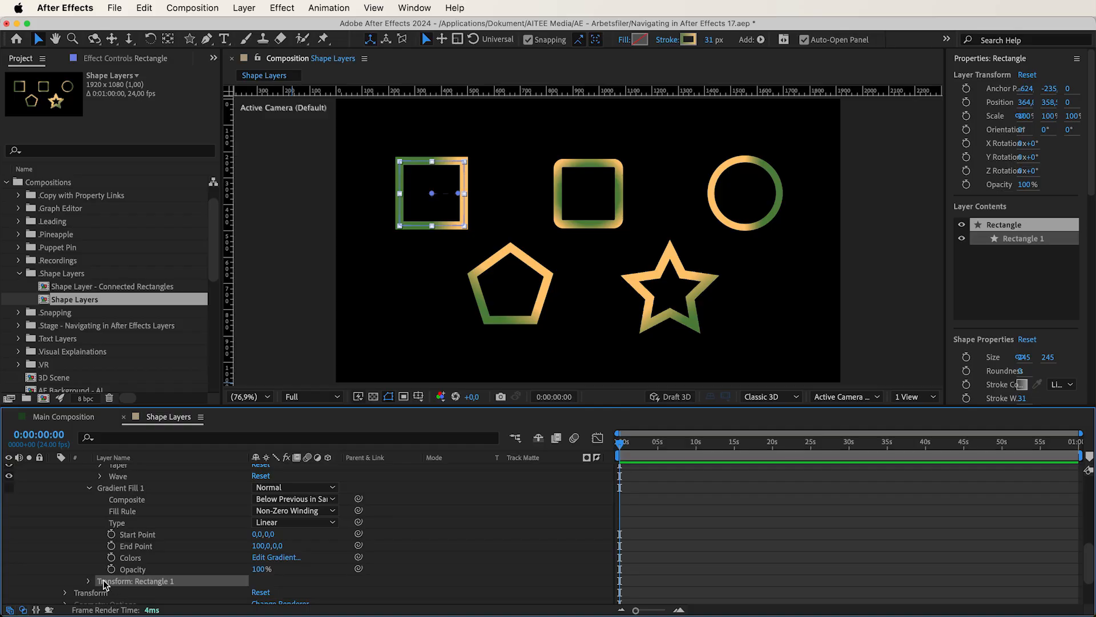
left_click(89, 581)
scroll(90, 582, "down", 3)
scroll(90, 583, "down", 1)
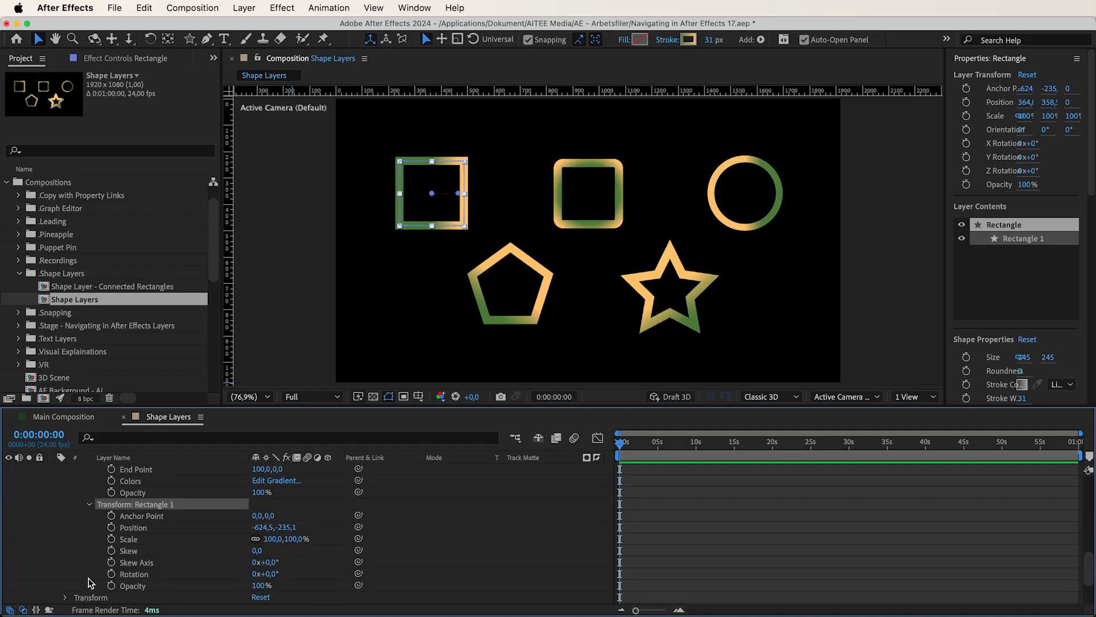
Step: Try changing the Skew value in Transform: Rectangle 1, and undo the change
left_click(131, 551)
mouse_move(257, 550)
left_mouse_down()
mouse_move(220, 551)
mouse_move(248, 557)
left_mouse_up()
key("super+z")
Step: Reverse the path direction of Rectangle Path 1 in the Rectangle layer
scroll(248, 558, "up", 8)
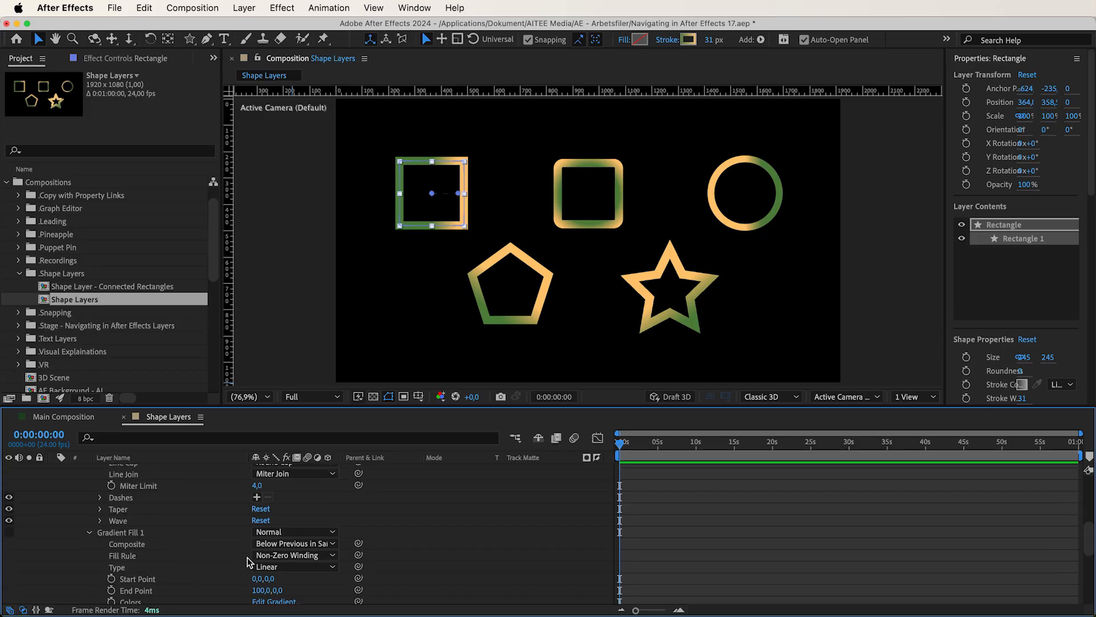
scroll(248, 558, "up", 7)
scroll(247, 557, "up", 3)
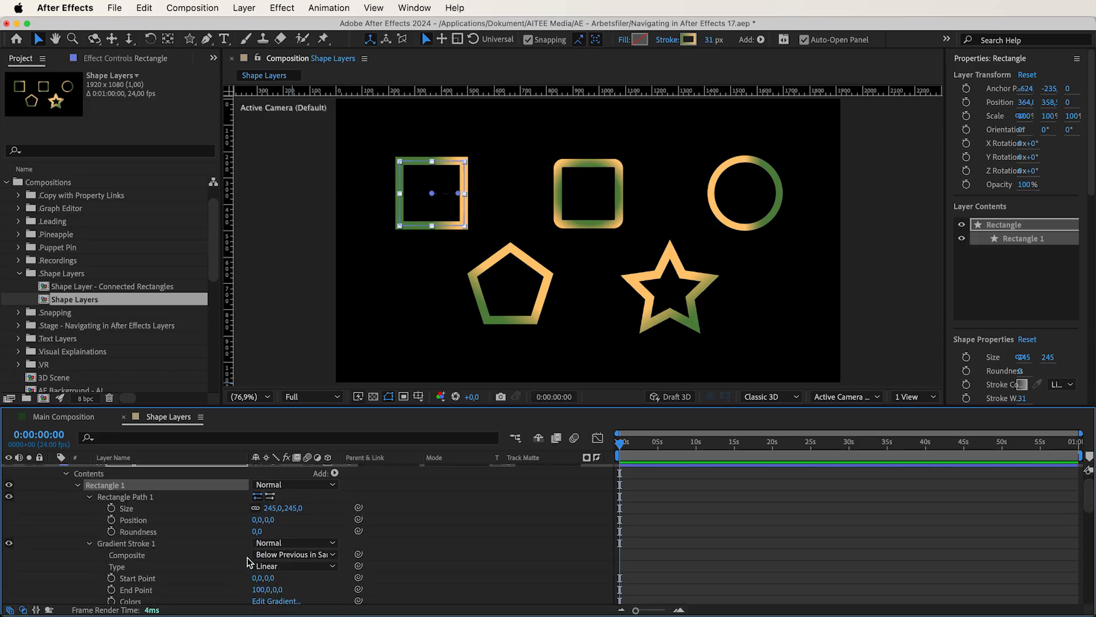
left_click(151, 496)
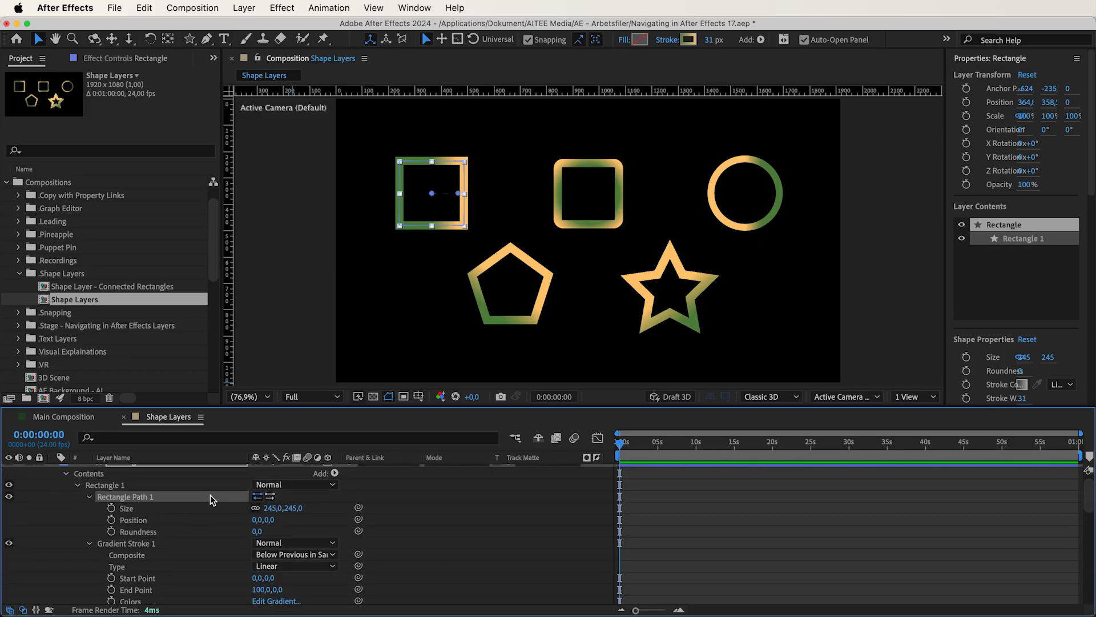
left_click(269, 497)
Step: Expand the Taper properties of Gradient Stroke 1 and set Start Length to 54%
scroll(214, 535, "down", 4)
scroll(214, 535, "down", 5)
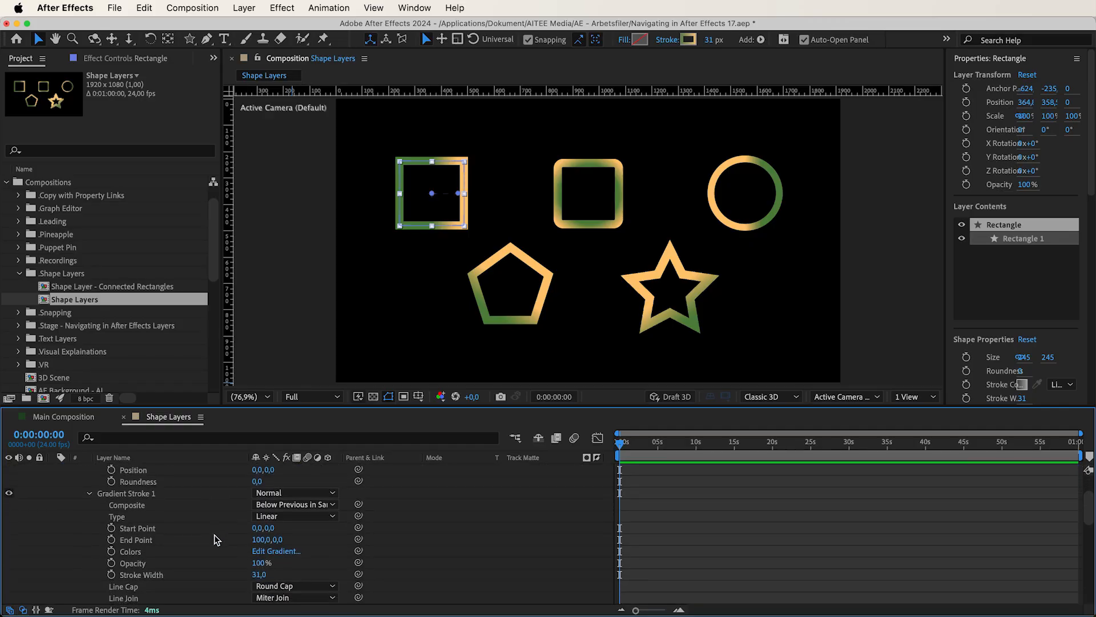
scroll(214, 534, "down", 1)
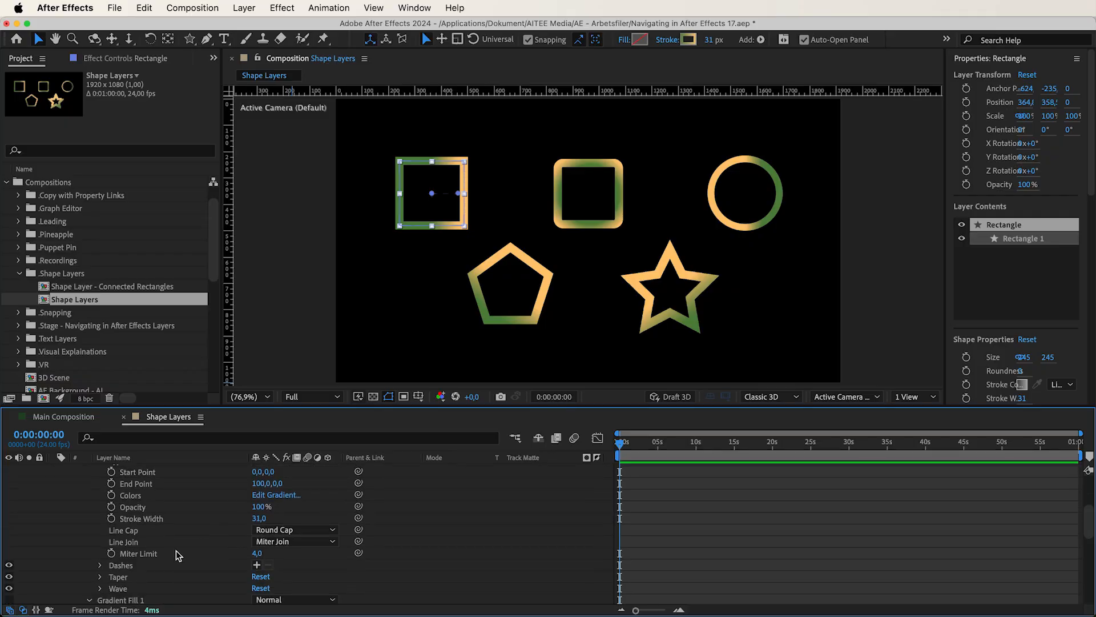
left_click(100, 578)
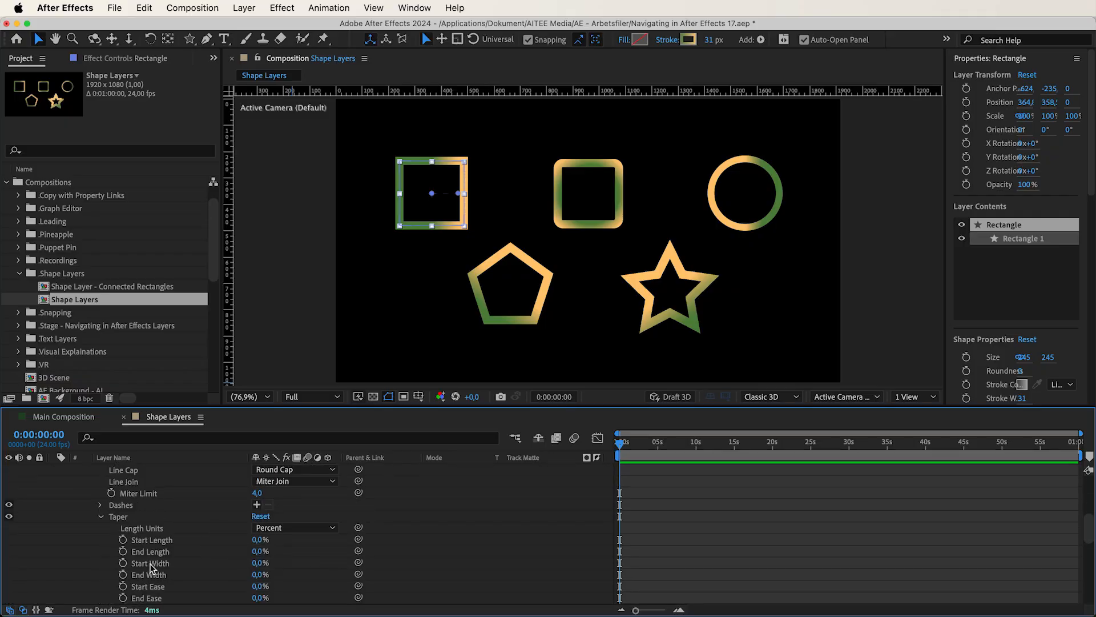
left_click_drag(255, 539, 294, 540)
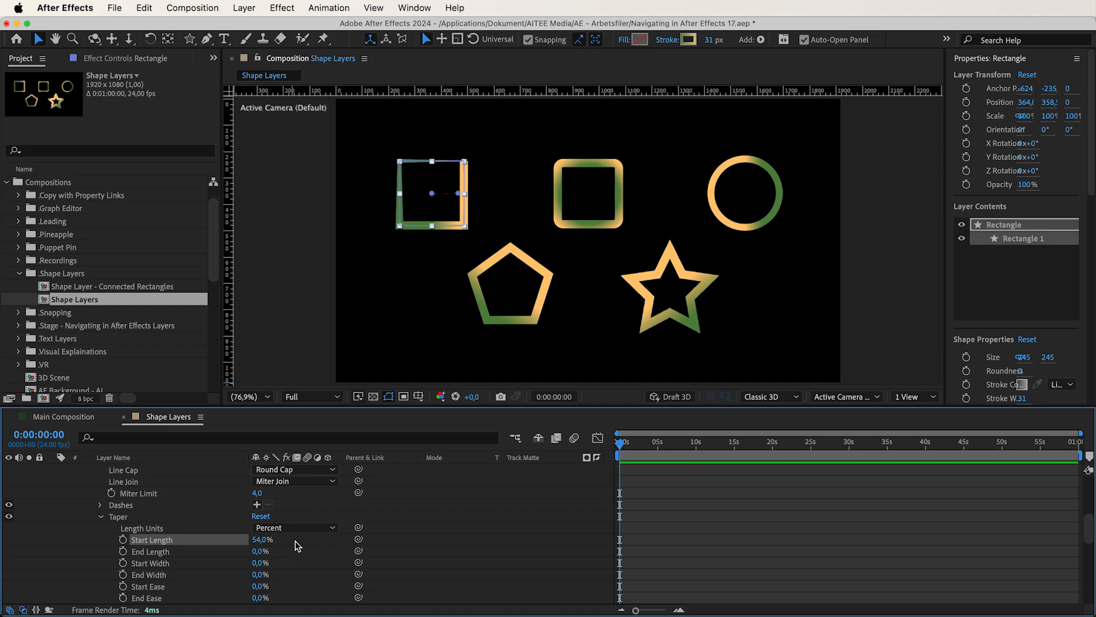
Step: Switch Rectangle Path 1 between normal and reversed path direction to compare the taper, ending on the normal direction
scroll(295, 545, "up", 5)
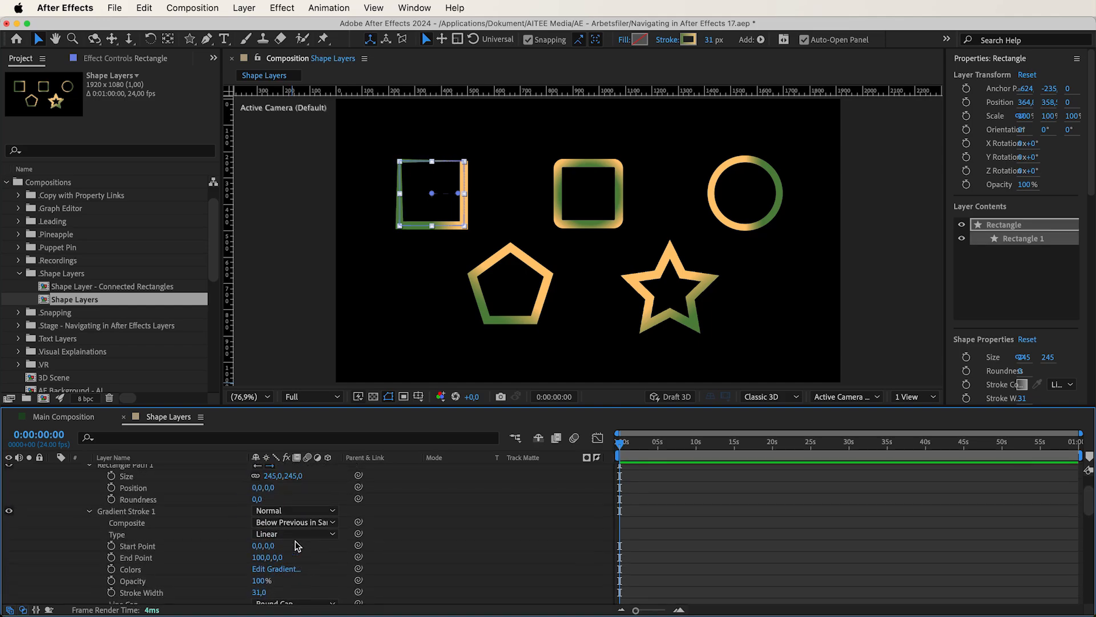
scroll(296, 546, "up", 3)
left_click(257, 506)
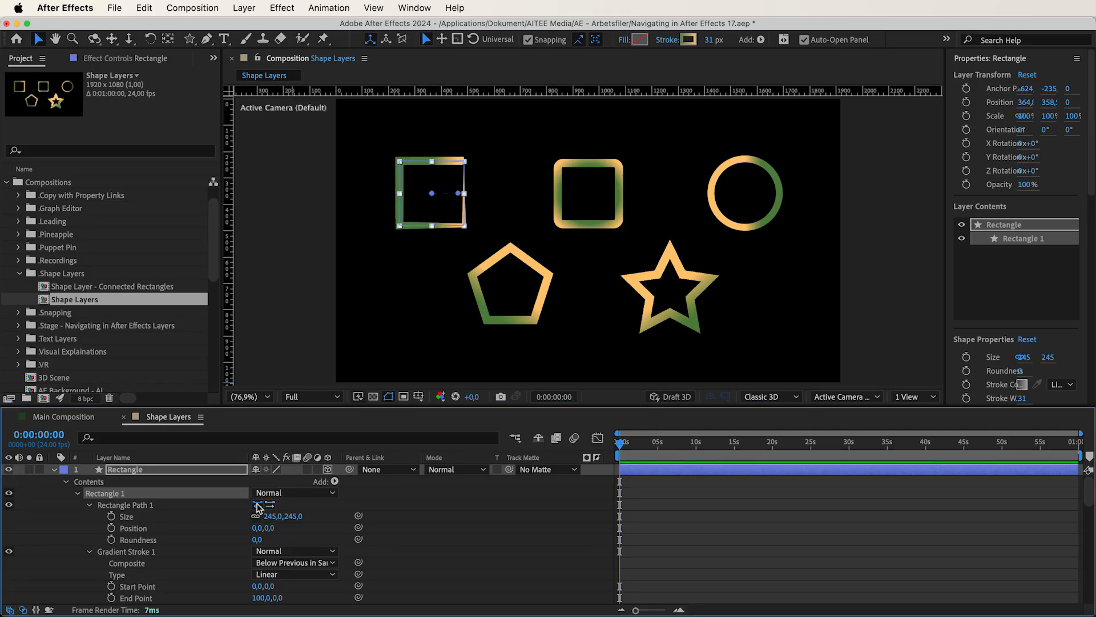
left_click(271, 504)
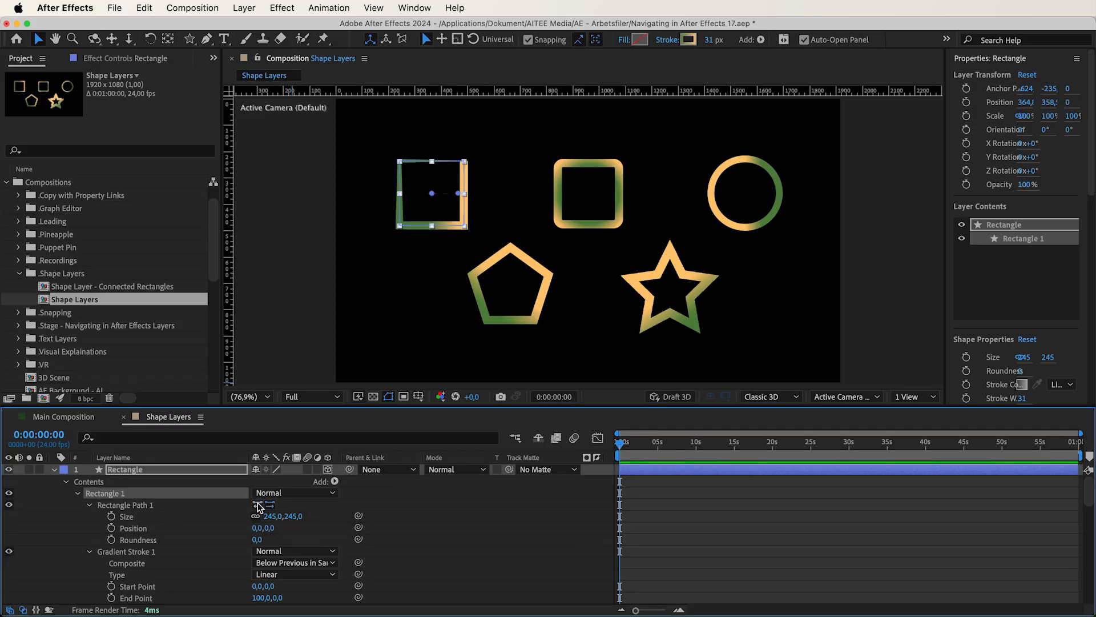
left_click(258, 505)
left_click(185, 508)
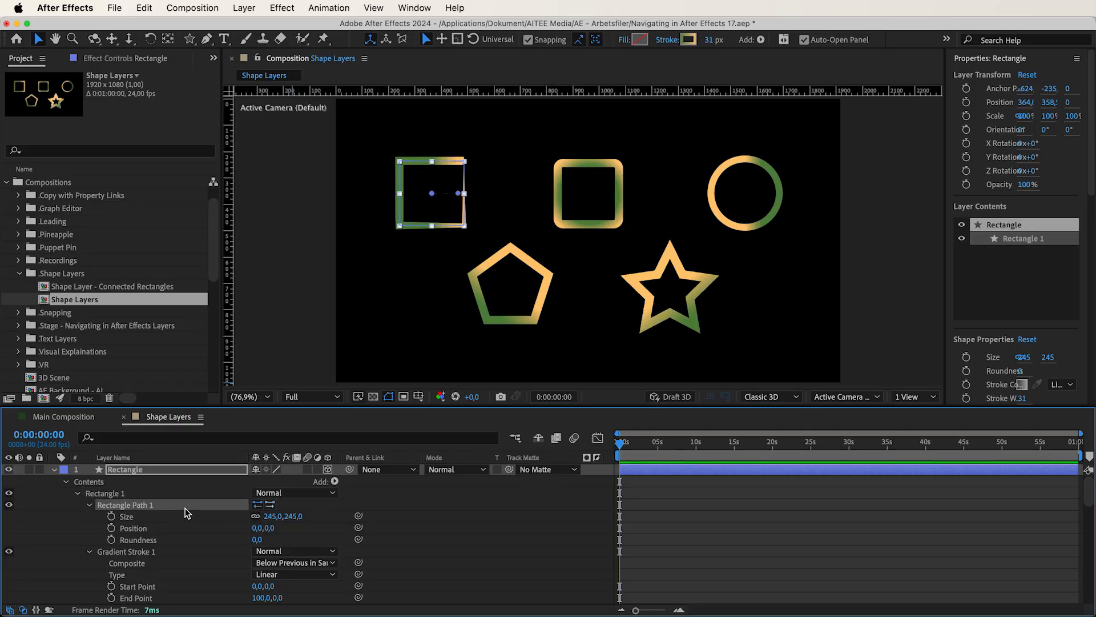
left_click_drag(294, 516, 325, 540)
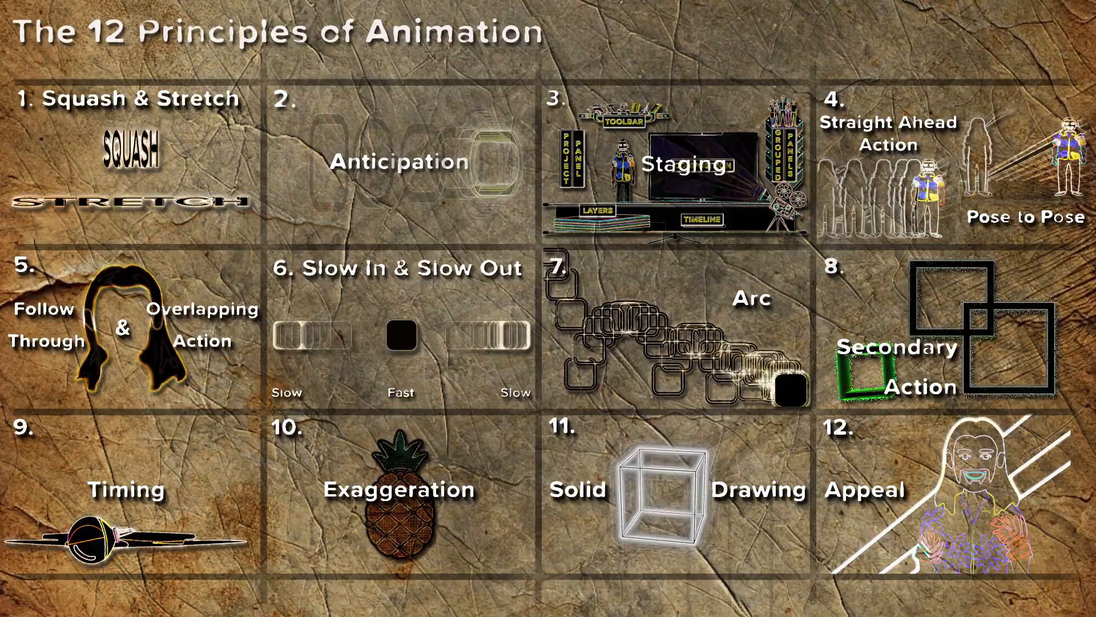
Step: Hide the Rounded Rectangle, Ellipse Tool, Polygon Tool and Star Tool layers
scroll(144, 524, "down", 10)
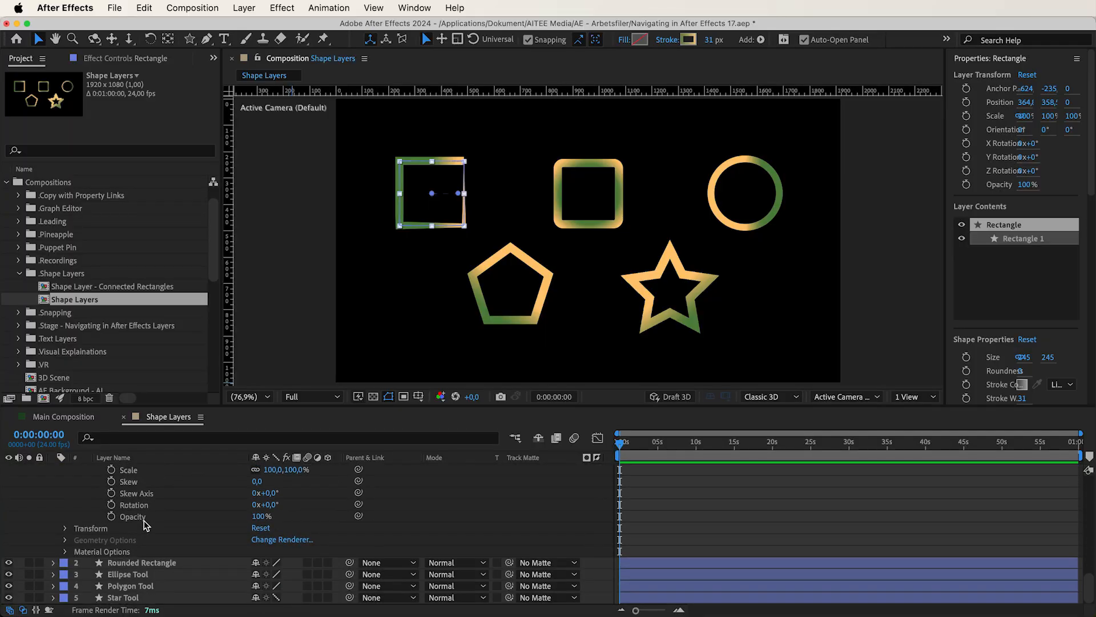
left_click_drag(8, 564, 8, 601)
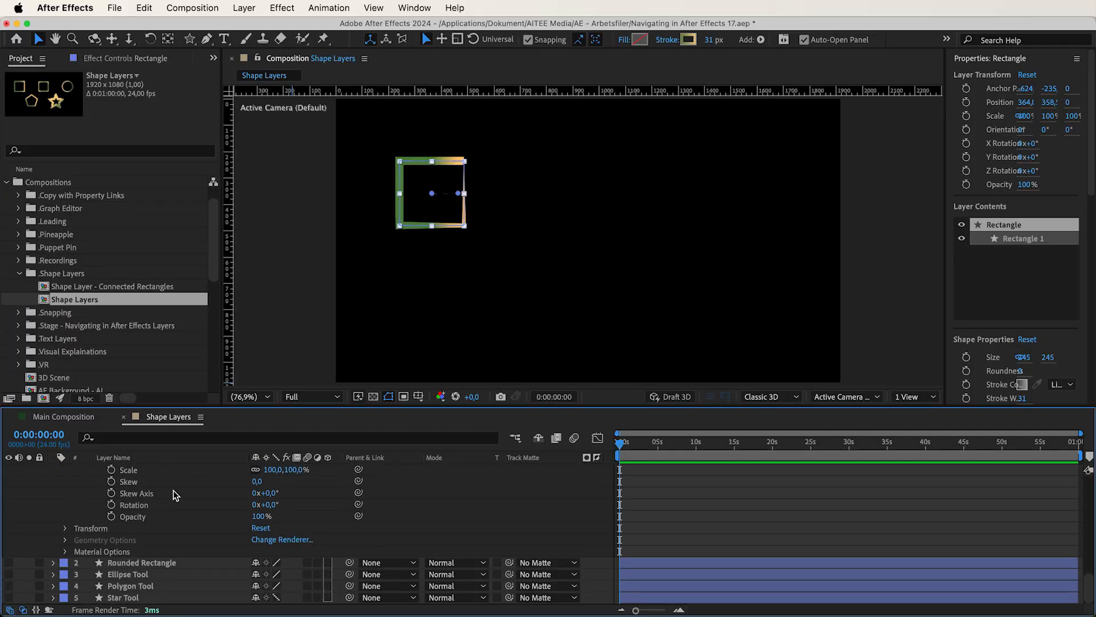
Step: Try a taper Start Length of 100% on Gradient Stroke 1, restore it to 0%, and collapse the Taper properties
scroll(173, 490, "down", 10)
left_click_drag(258, 572, 362, 571)
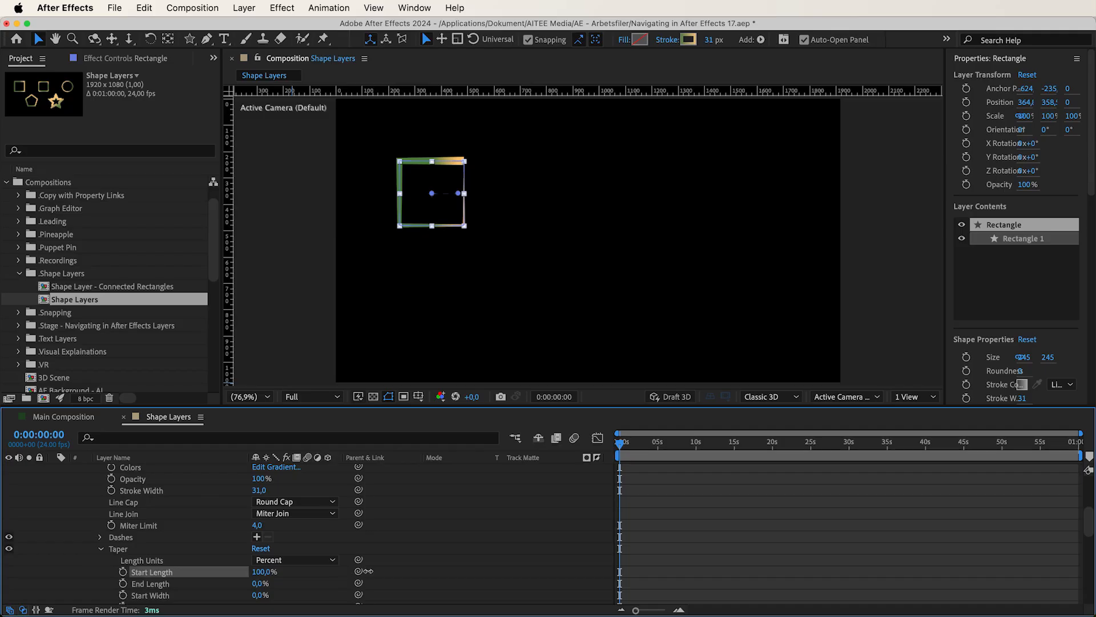
left_click_drag(257, 572, 162, 570)
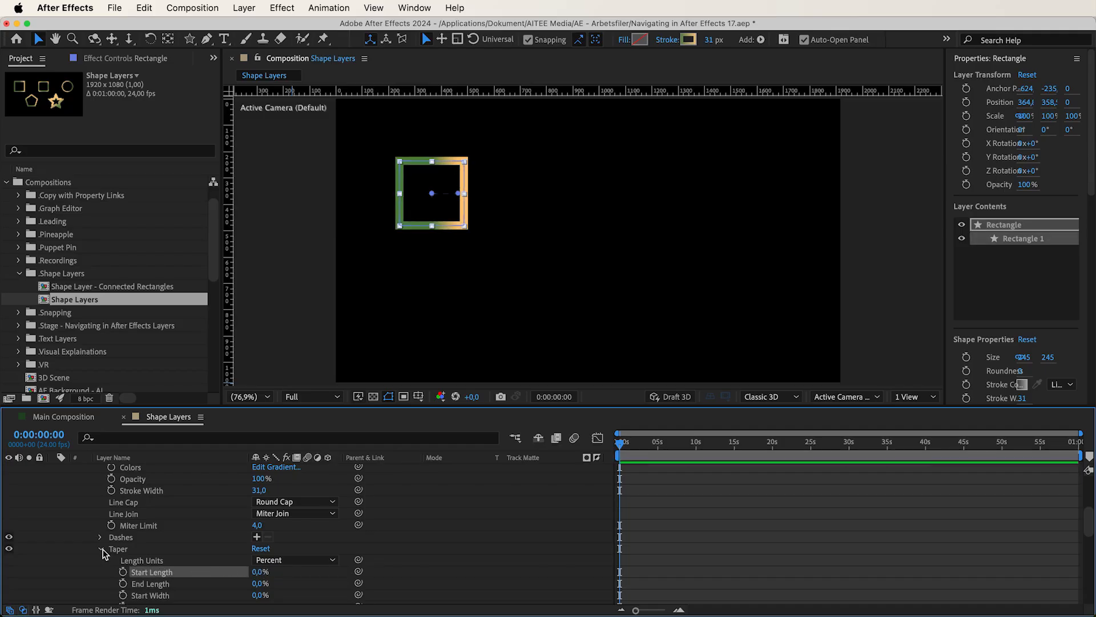
left_click(103, 549)
Step: Enable keyframing for Size, Position and Roundness of Rectangle Path 1 at 0:00:00:00
scroll(103, 551, "up", 5)
left_click(111, 516)
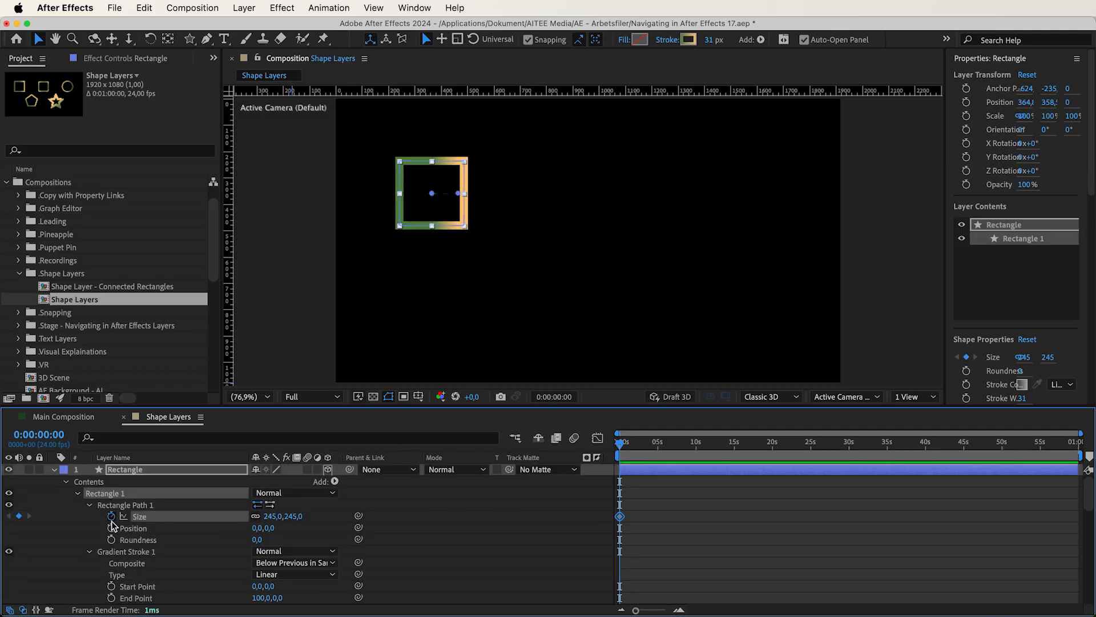
left_click(111, 527)
left_click(111, 539)
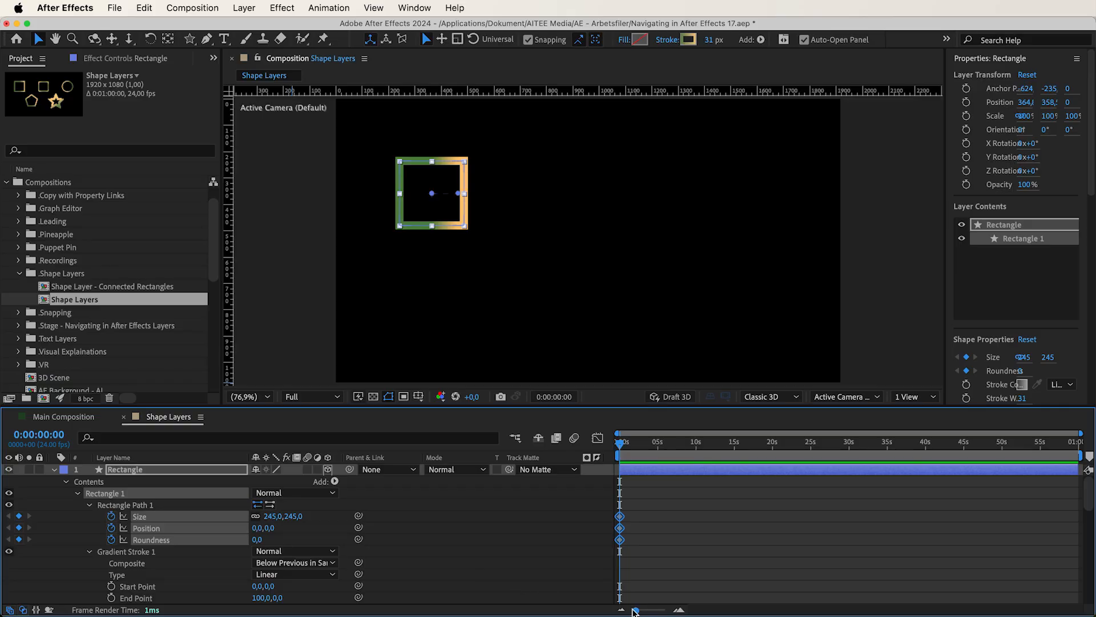
Step: At 0:00:00:12, keyframe Rectangle Path 1 with Size 298, Position -78, 0 and an unchanged Roundness
left_click_drag(635, 611, 663, 611)
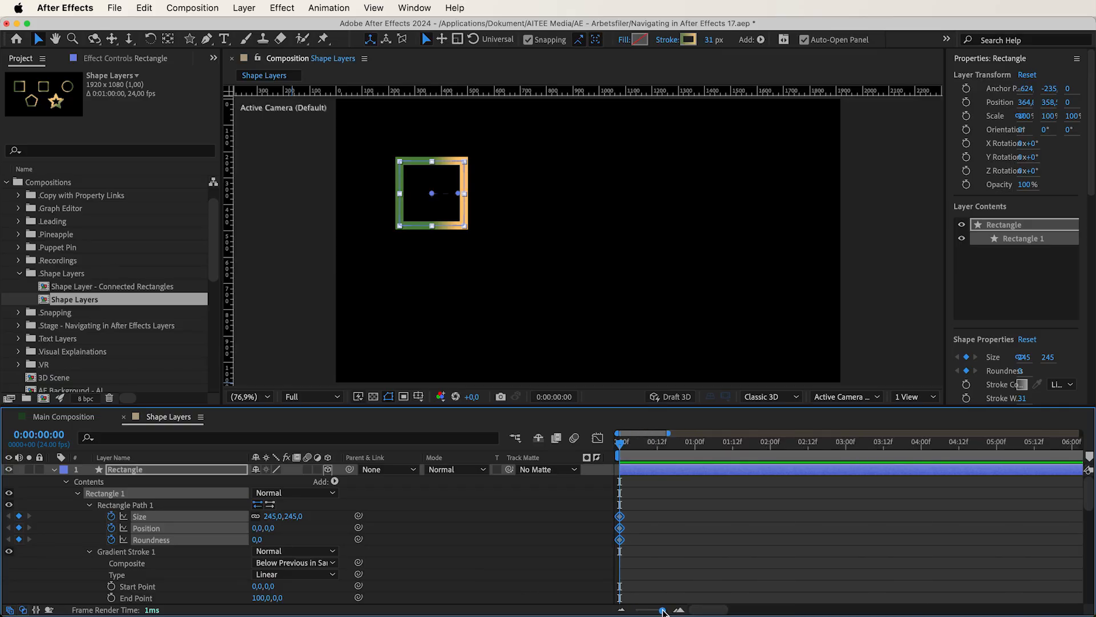
left_click_drag(622, 440, 661, 437)
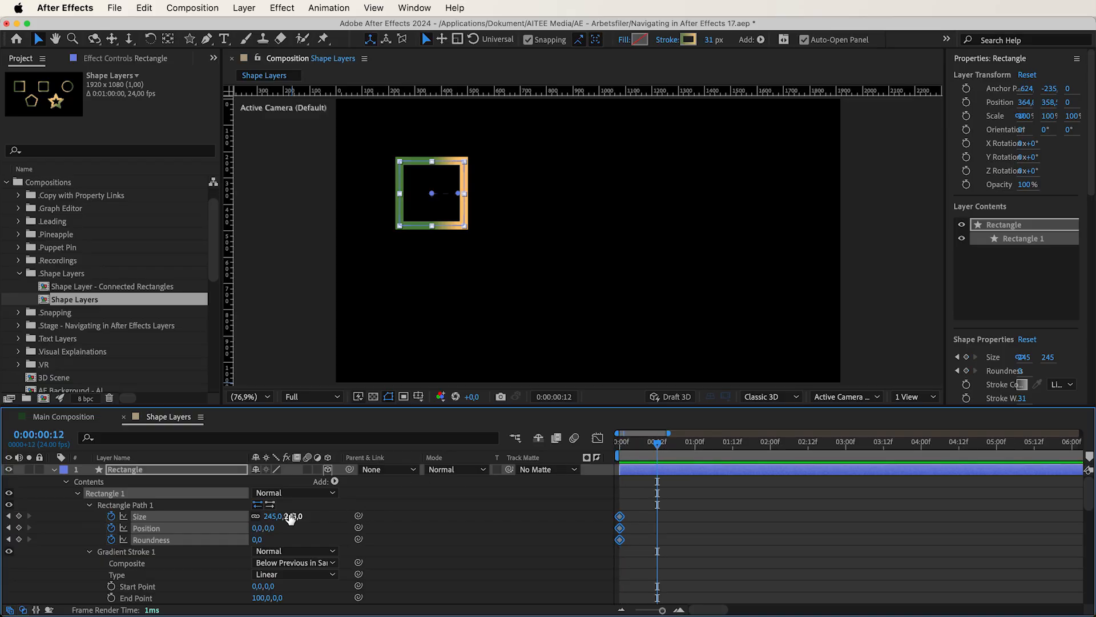
left_click_drag(290, 516, 321, 511)
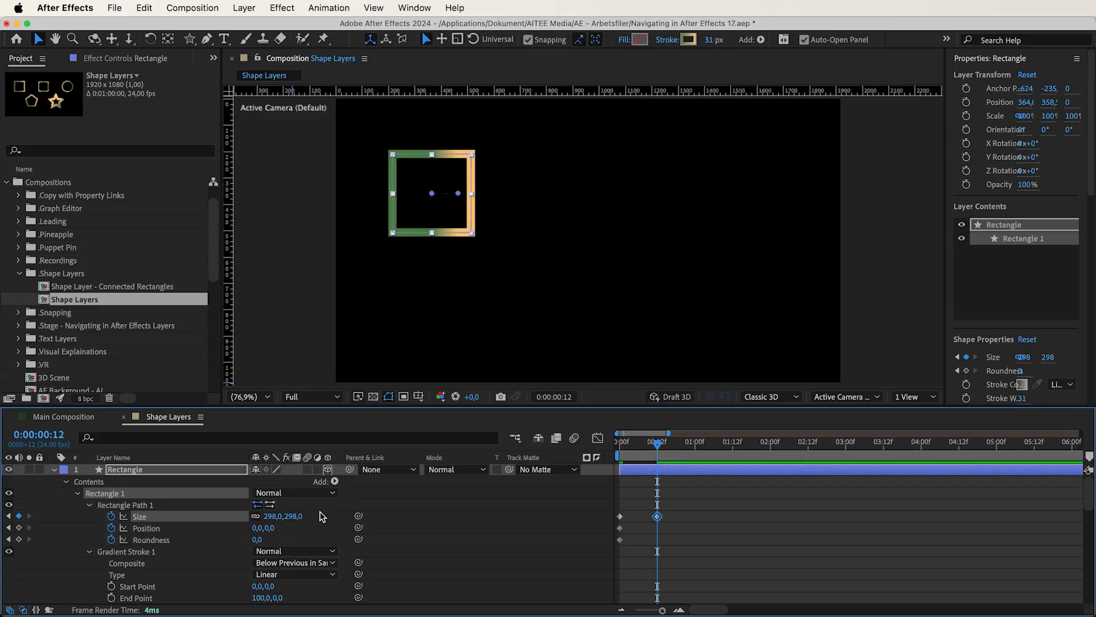
left_click_drag(256, 528, 210, 534)
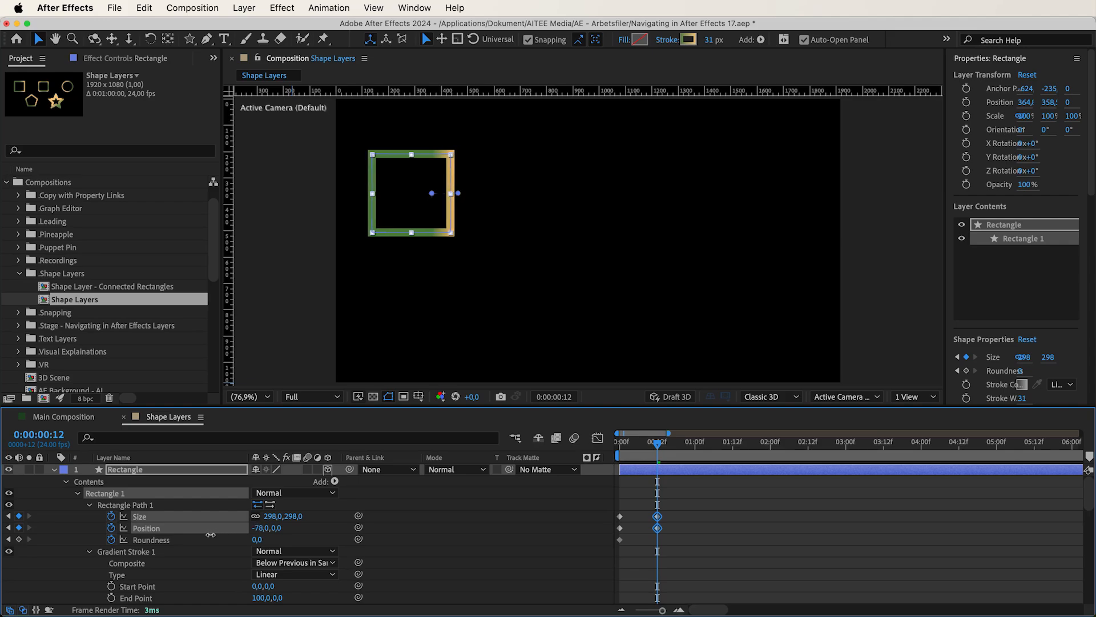
left_click(157, 539)
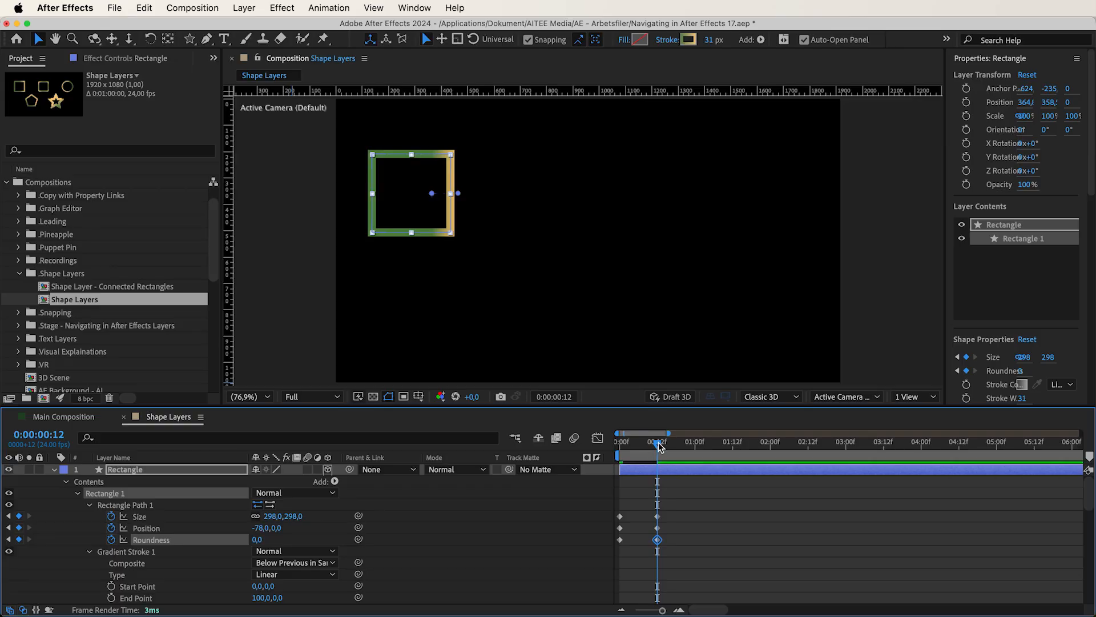
Step: At 0:00:00:18, keyframe Rectangle Path 1 with Size 404, Position 1196, 0 and Roundness 351
left_click_drag(658, 444, 676, 443)
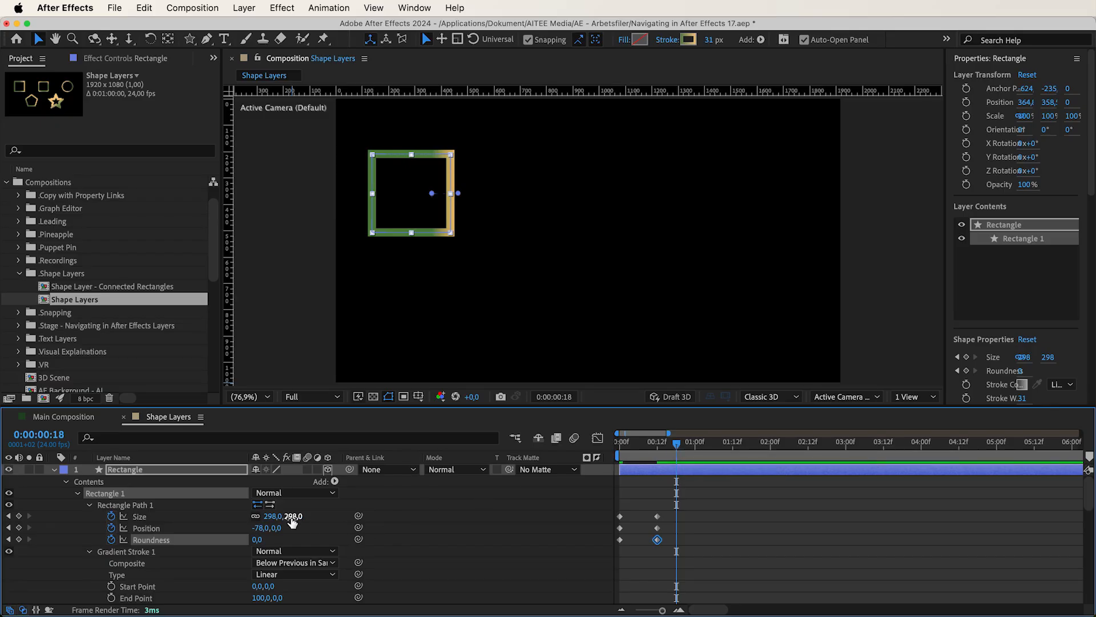
left_click_drag(291, 516, 354, 506)
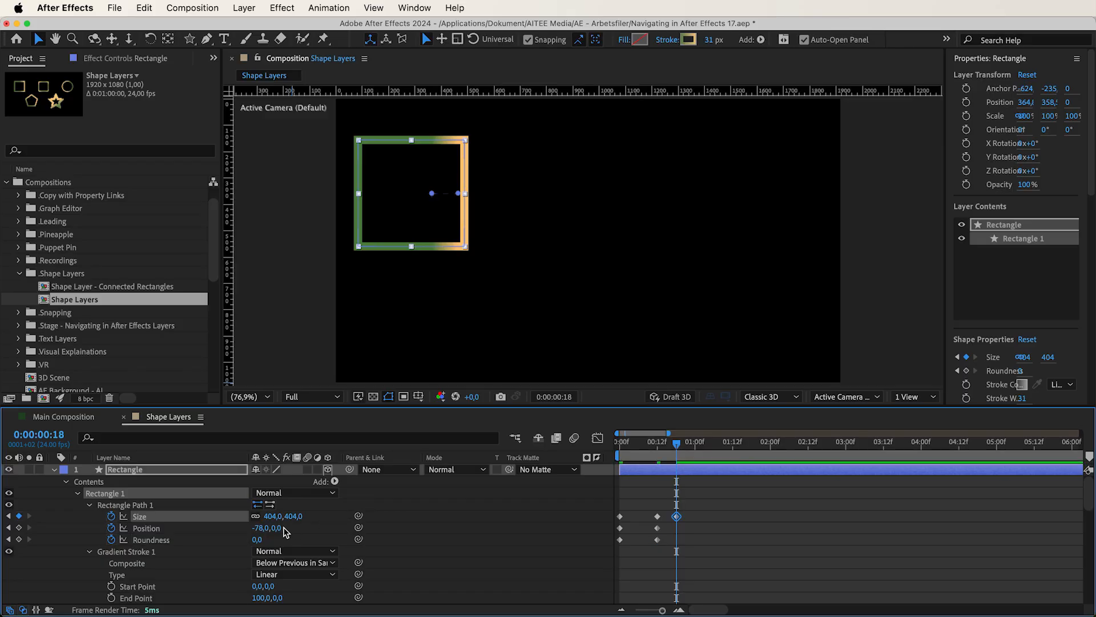
left_click_drag(260, 528, 765, 524)
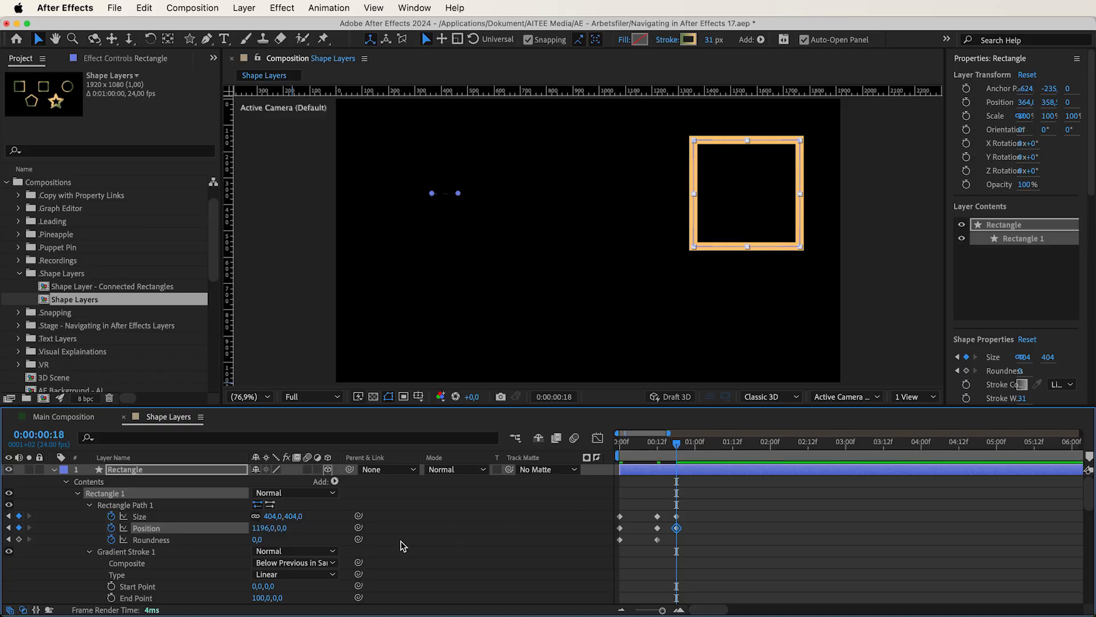
left_click_drag(257, 539, 502, 543)
Step: Preview the rectangle's keyframed animation from the beginning of the composition
key("space")
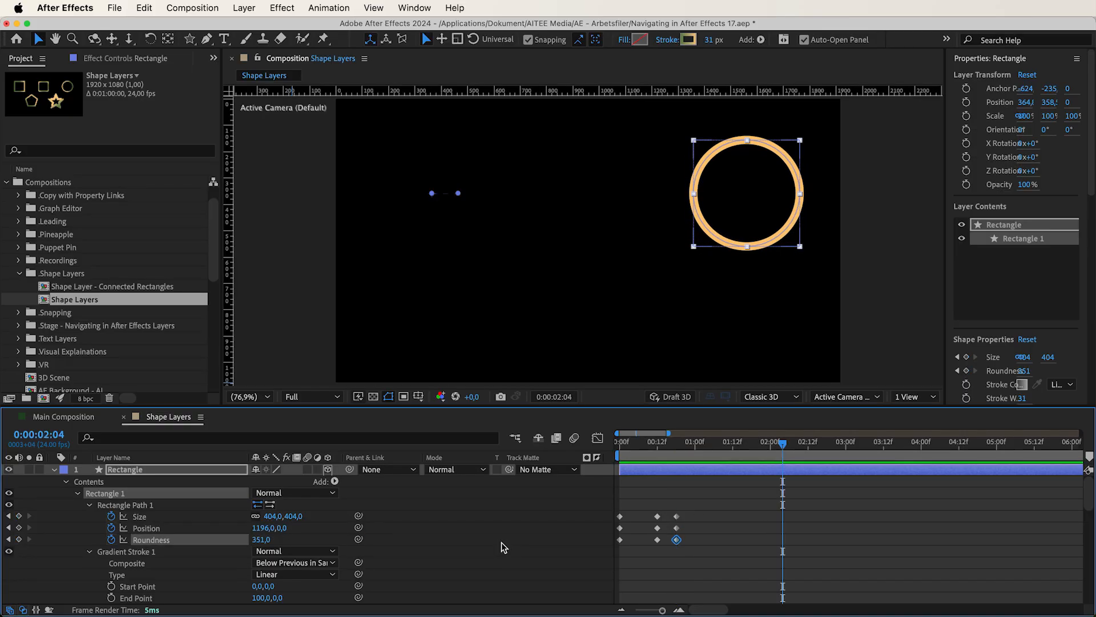
left_click_drag(783, 445, 587, 438)
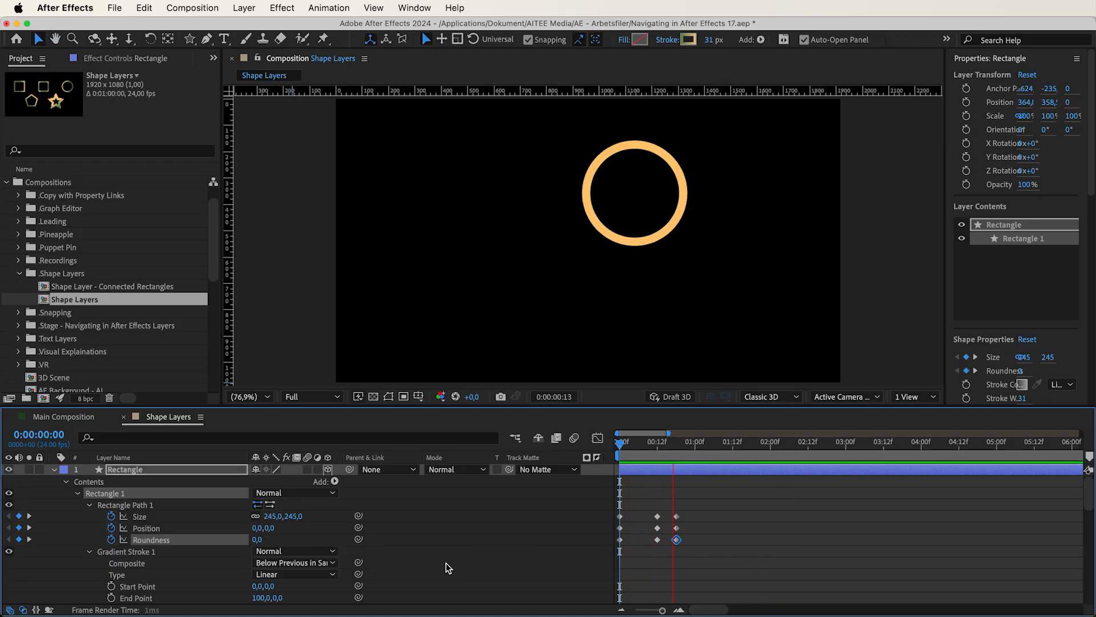
key("space")
Step: Shorten the work area to run from the start of the composition to about 0:00:01:12
left_click_drag(728, 444, 680, 447)
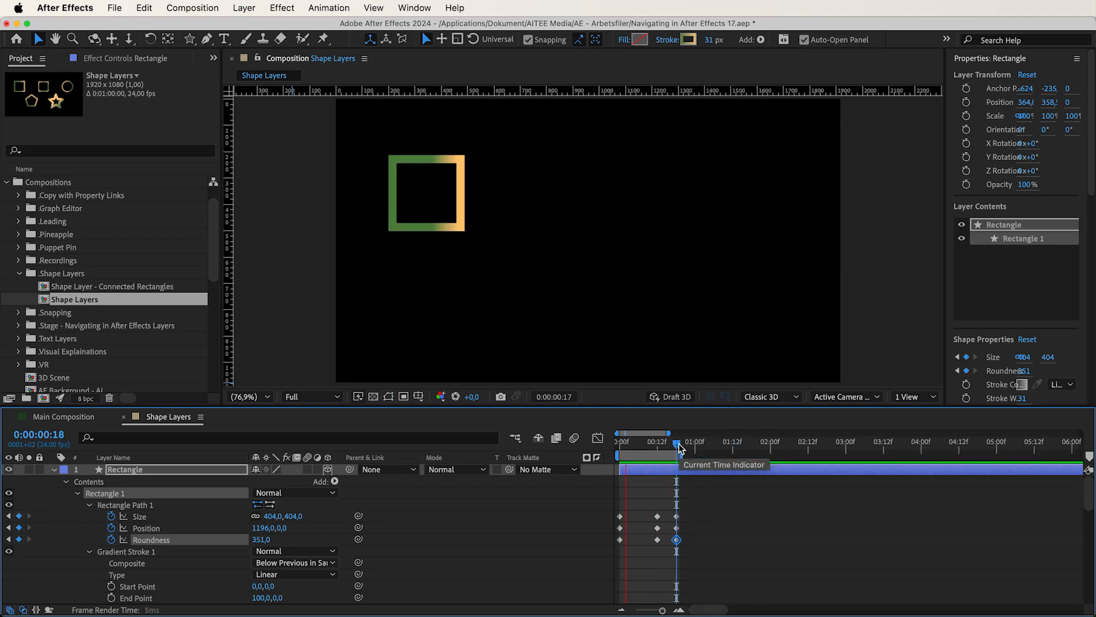
key("space")
left_click_drag(645, 441, 603, 444)
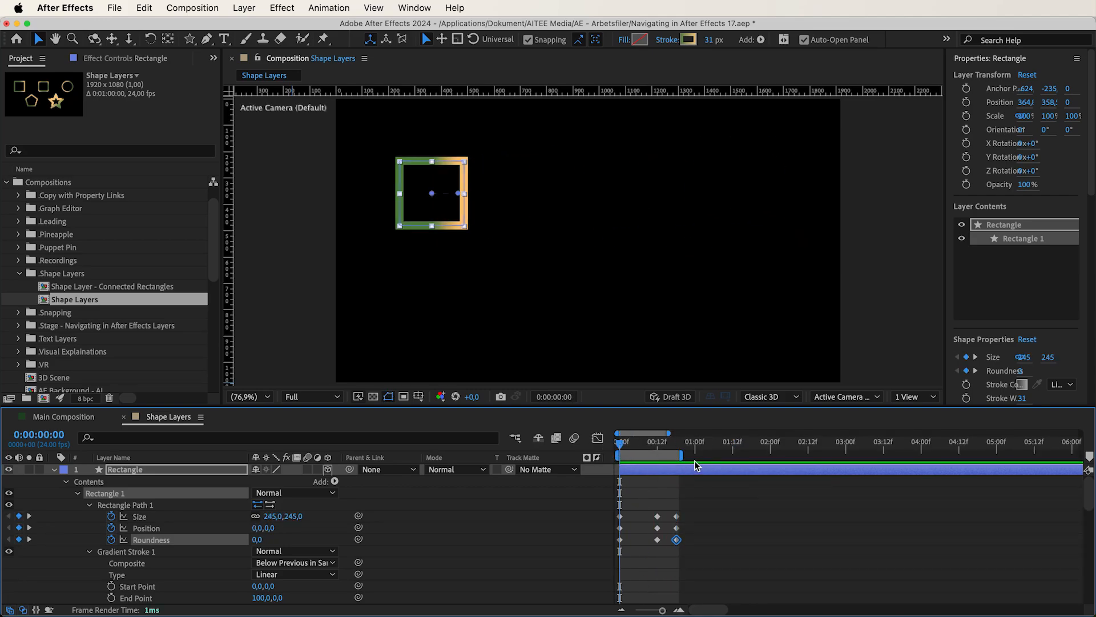
left_click_drag(685, 456, 735, 456)
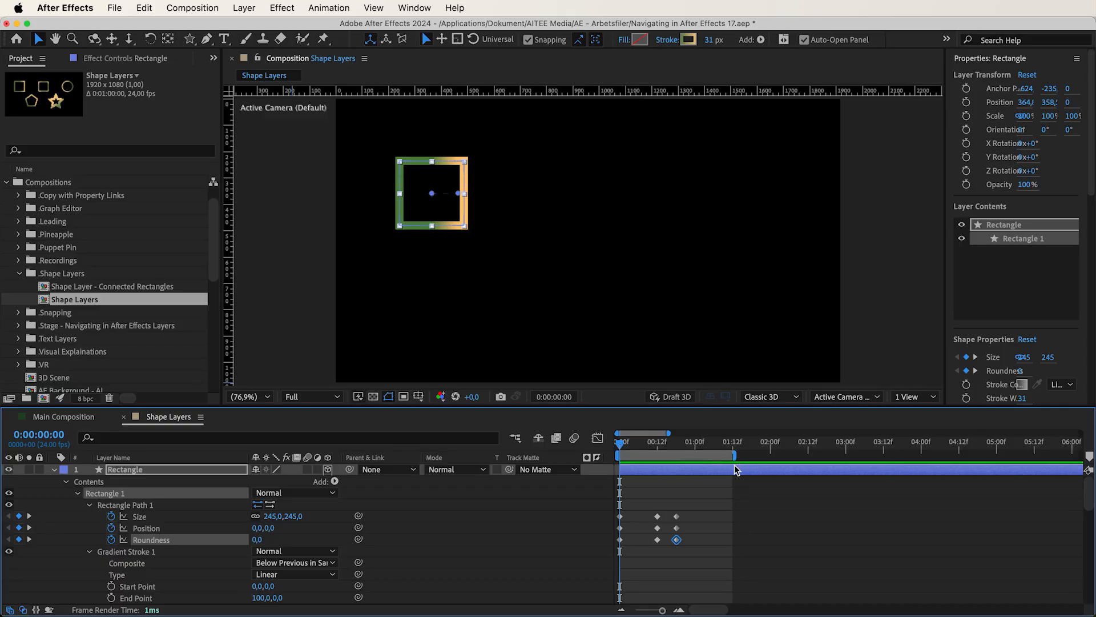
Step: Apply Easy Ease to all Size, Position and Roundness keyframes of Rectangle Path 1 and preview the animation
left_click_drag(714, 500, 611, 545)
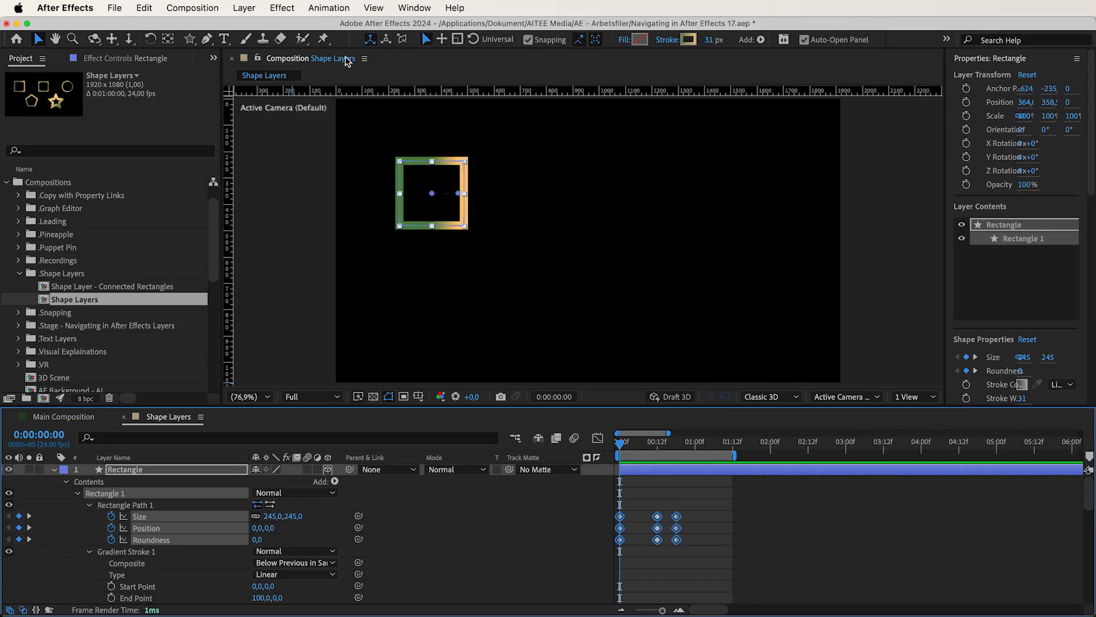
left_click(329, 8)
mouse_move(396, 156)
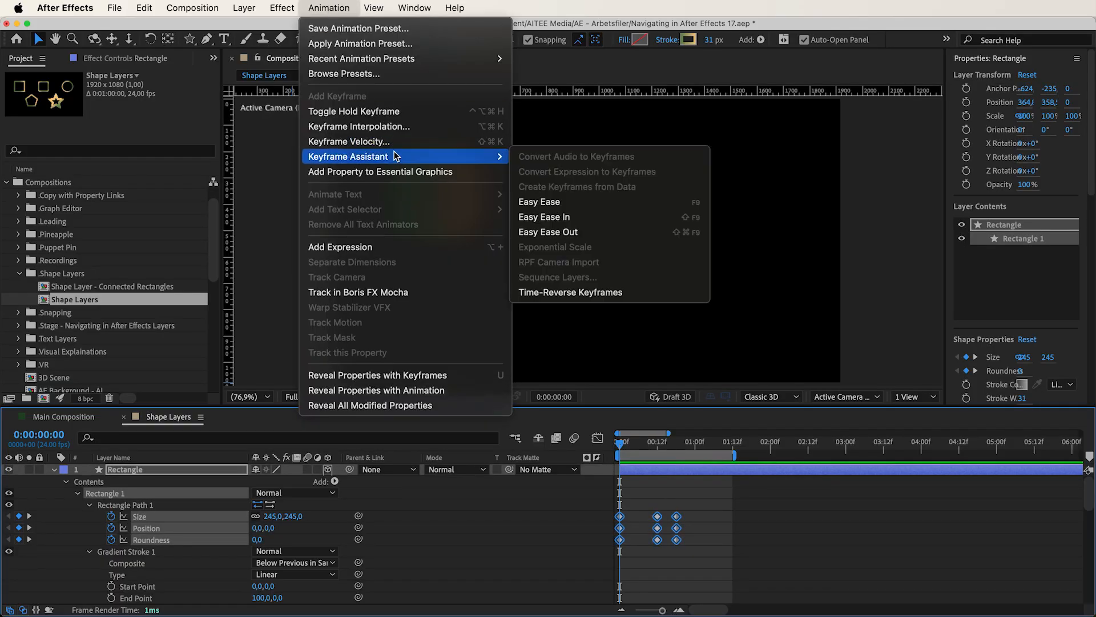
left_click(556, 204)
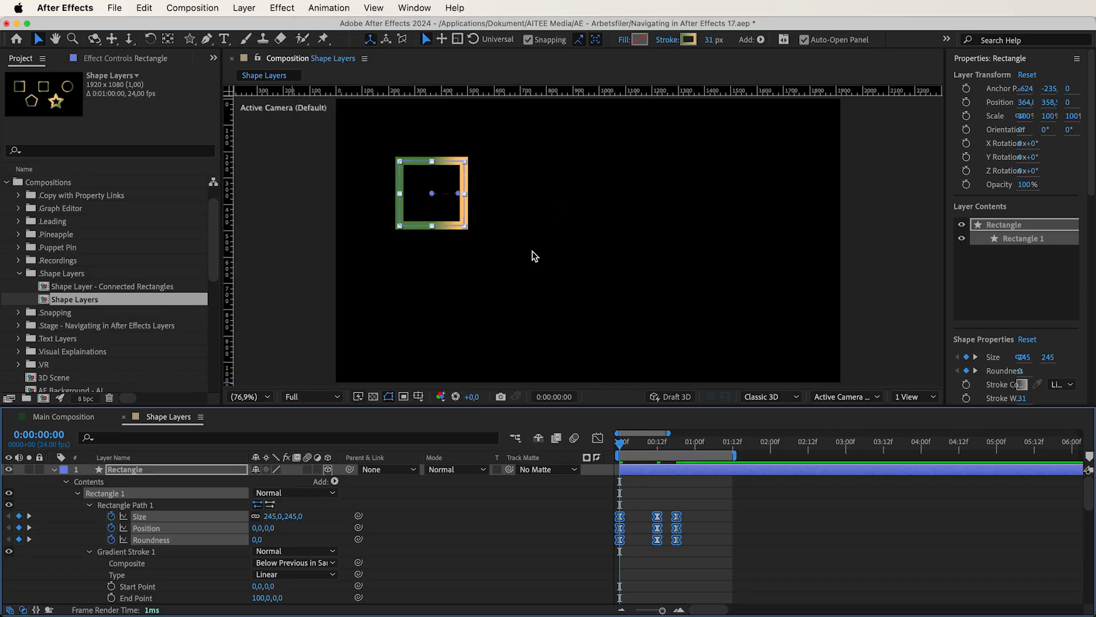
key("space")
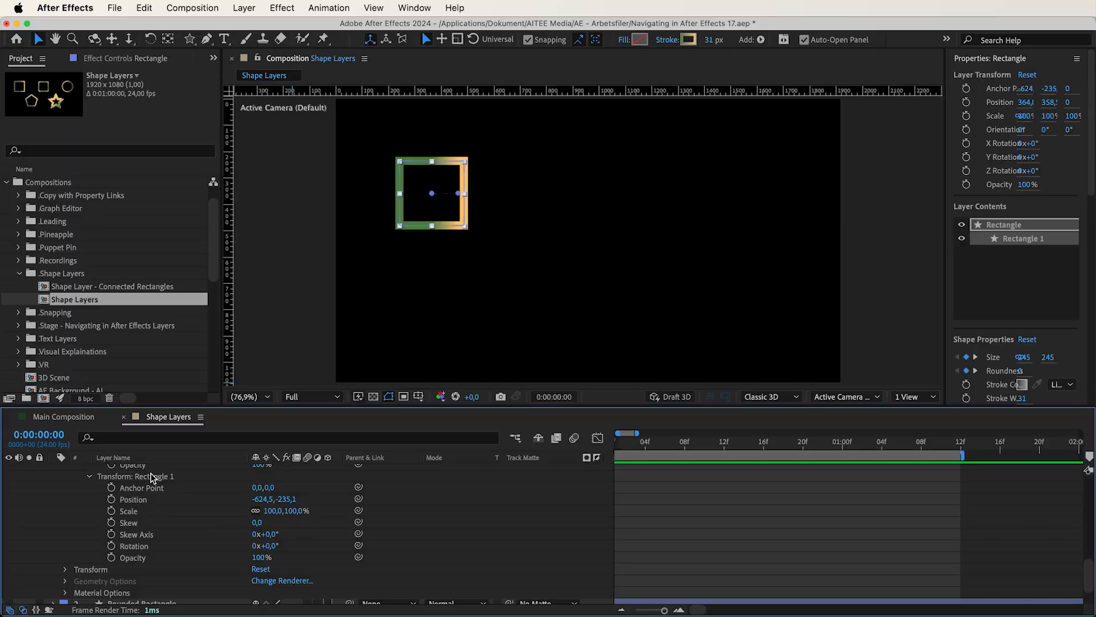
left_click(145, 476)
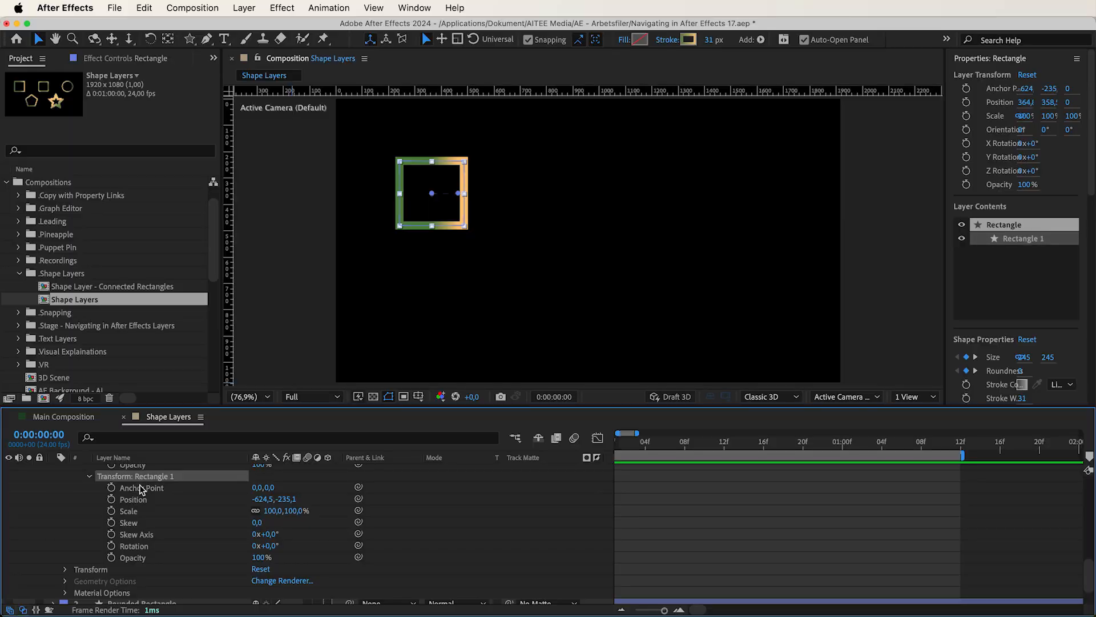
left_click_drag(287, 498, 326, 505)
Step: Sharpen the easing of all Size, Position and Roundness keyframes by lengthening their speed graph influence handles in the Graph Editor, and preview the animation
scroll(197, 502, "up", 5)
scroll(197, 502, "up", 5)
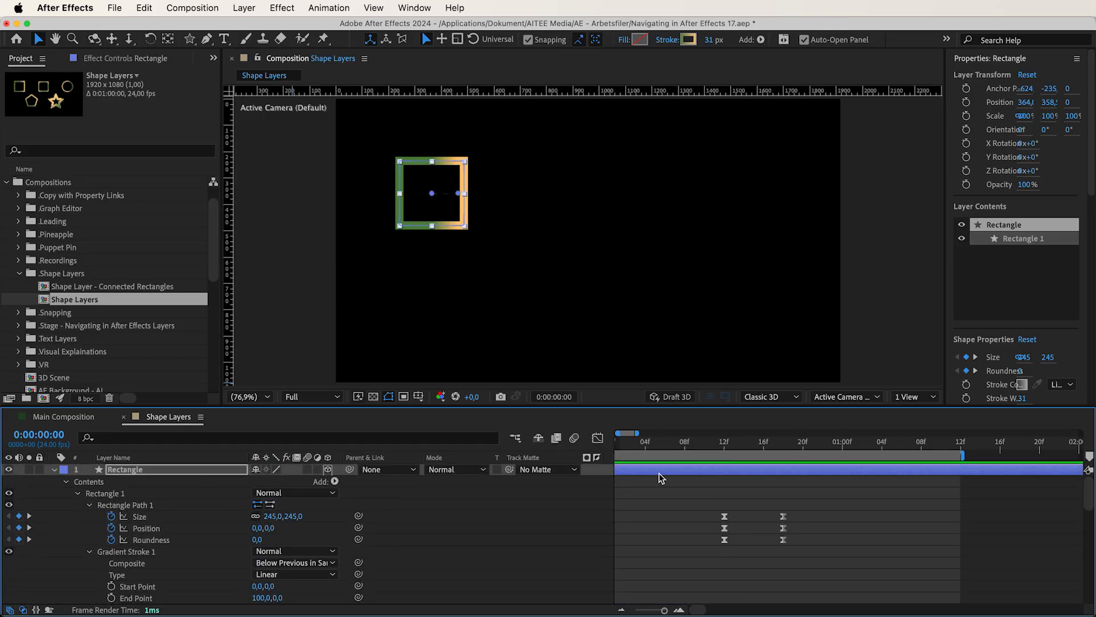
left_click_drag(833, 491, 611, 558)
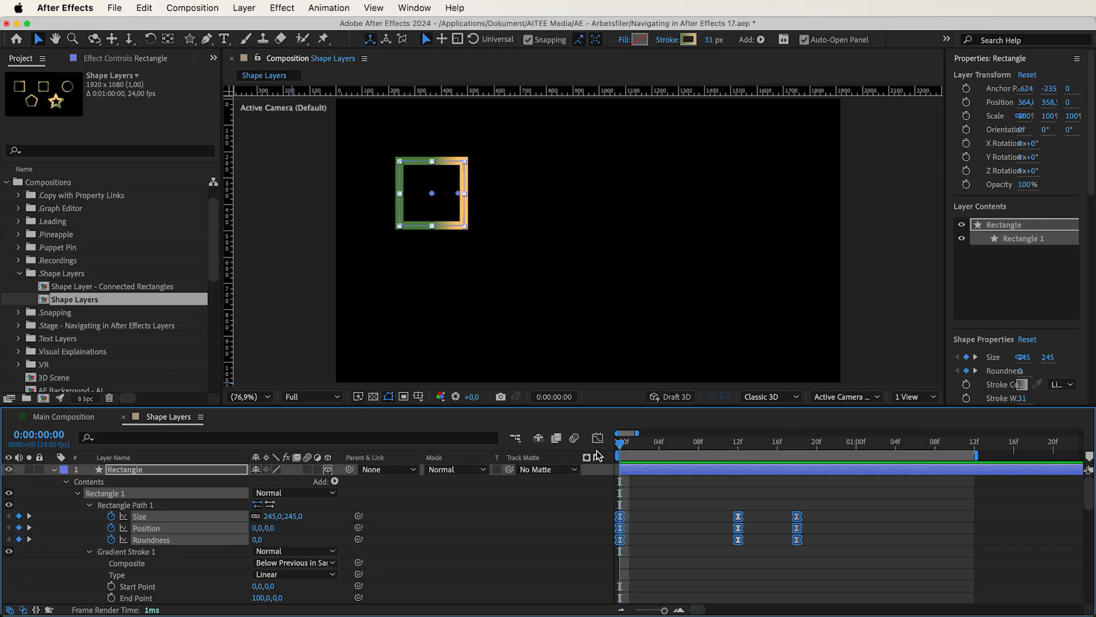
left_click(597, 439)
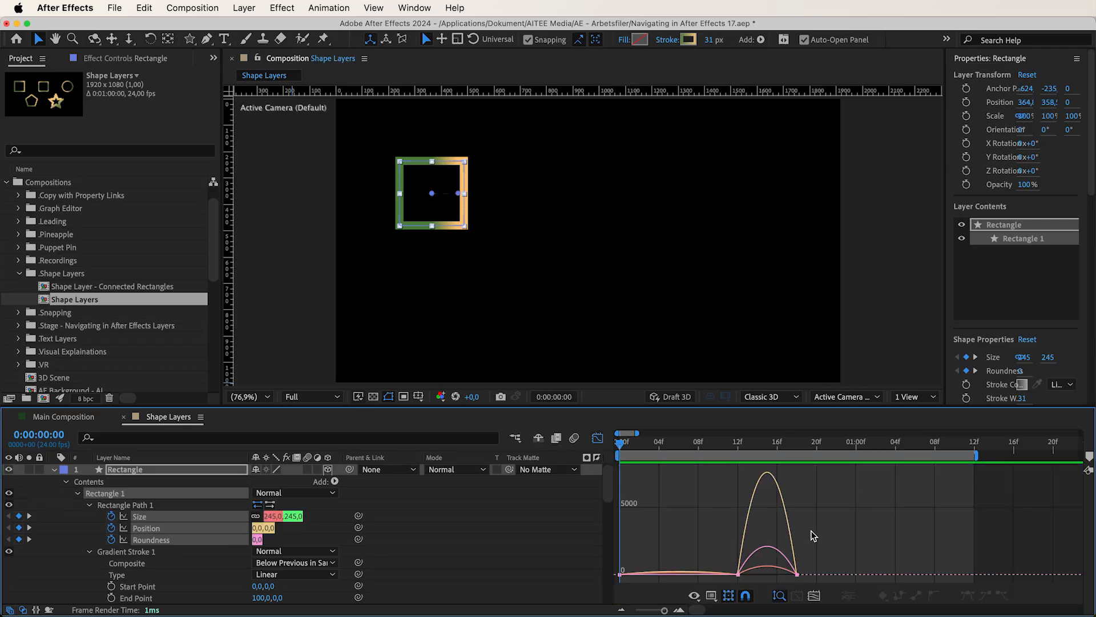
left_click_drag(831, 537, 709, 570)
left_click(638, 570)
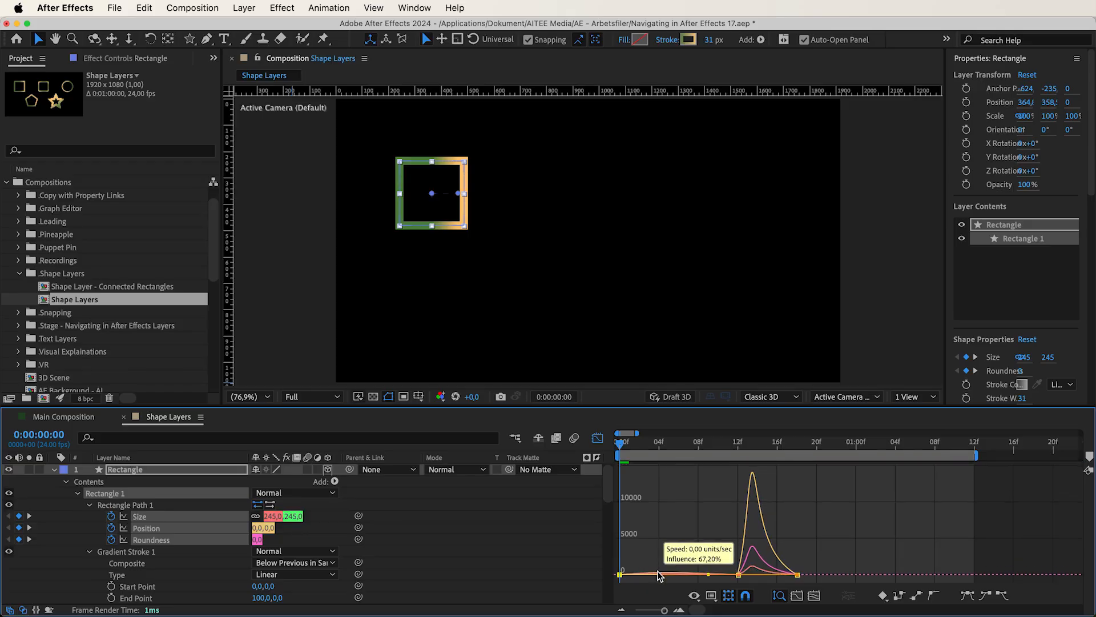
left_click_drag(724, 550, 757, 570)
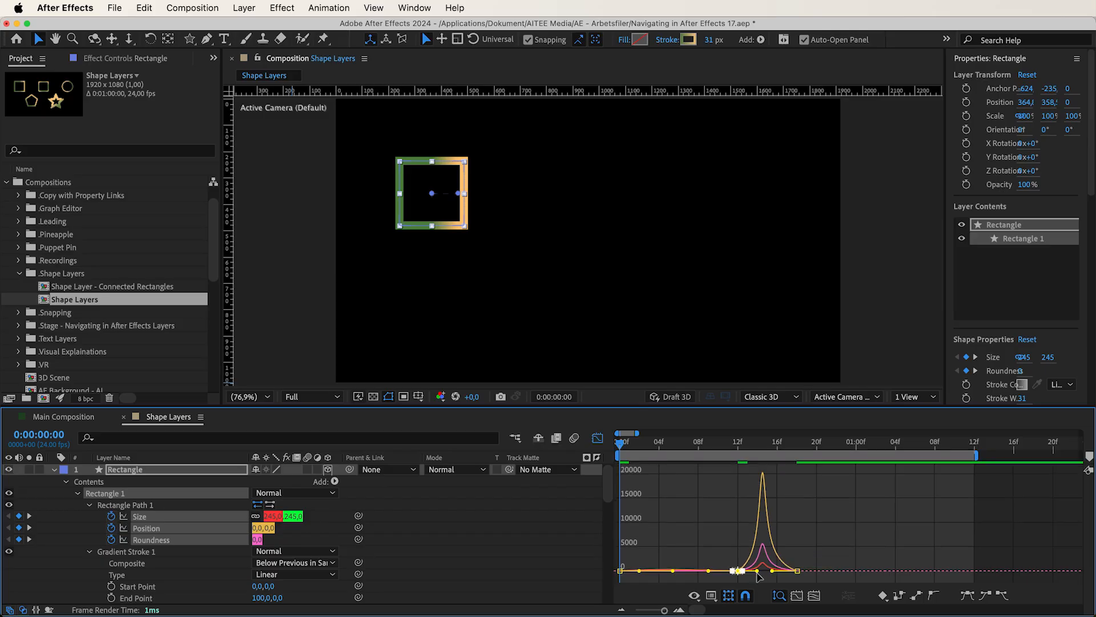
key("space")
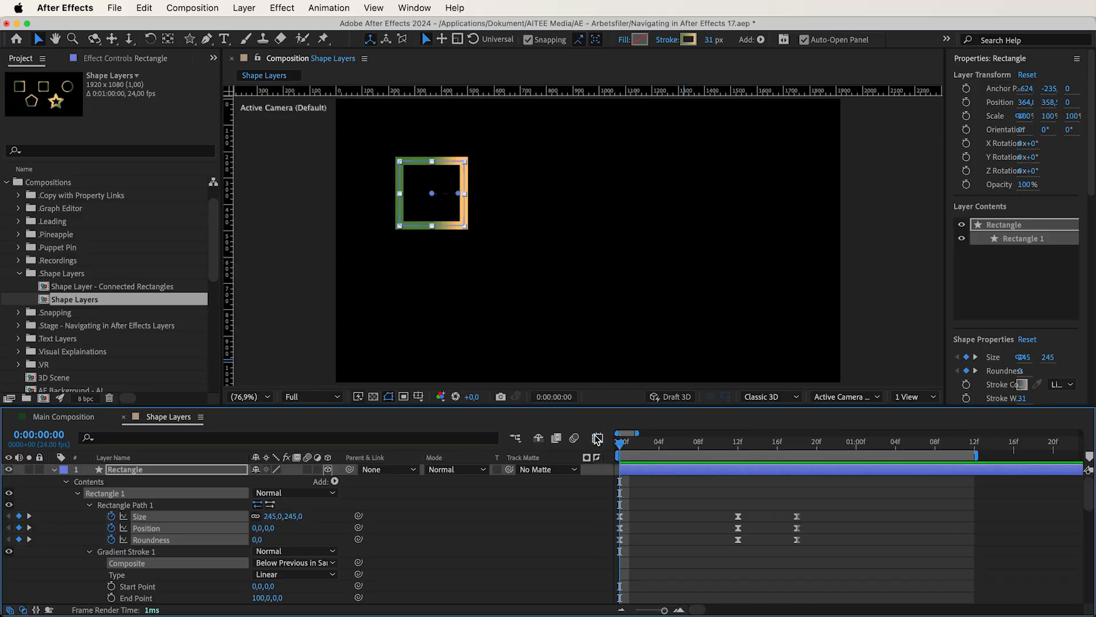
Step: Review the blending mode options of Gradient Stroke 1 and locate its Composite property
scroll(129, 551, "down", 5)
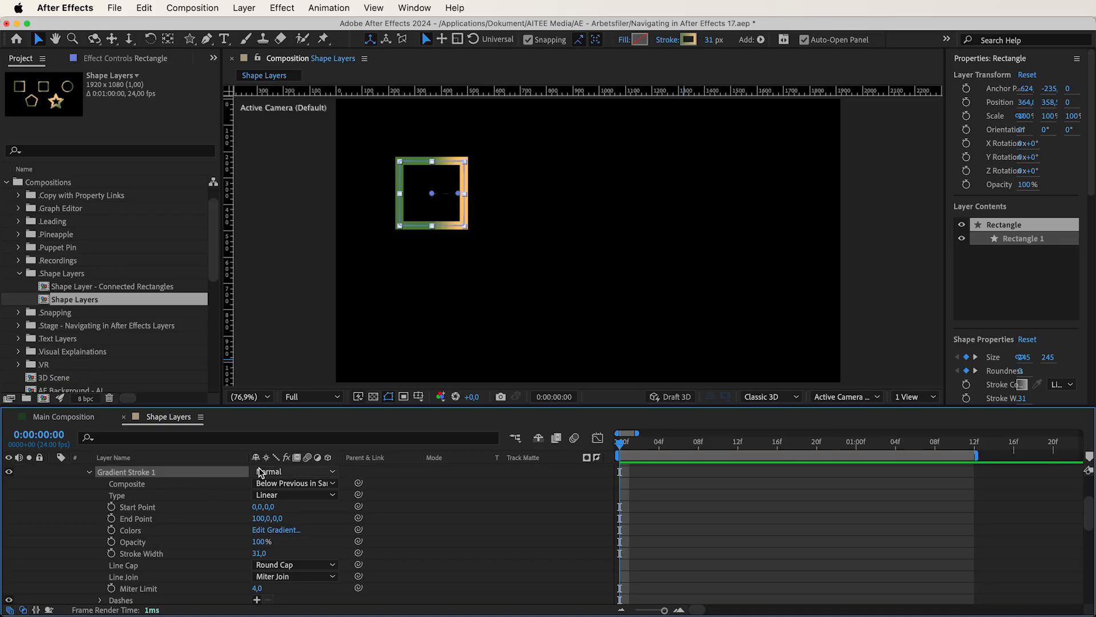
left_click(280, 471)
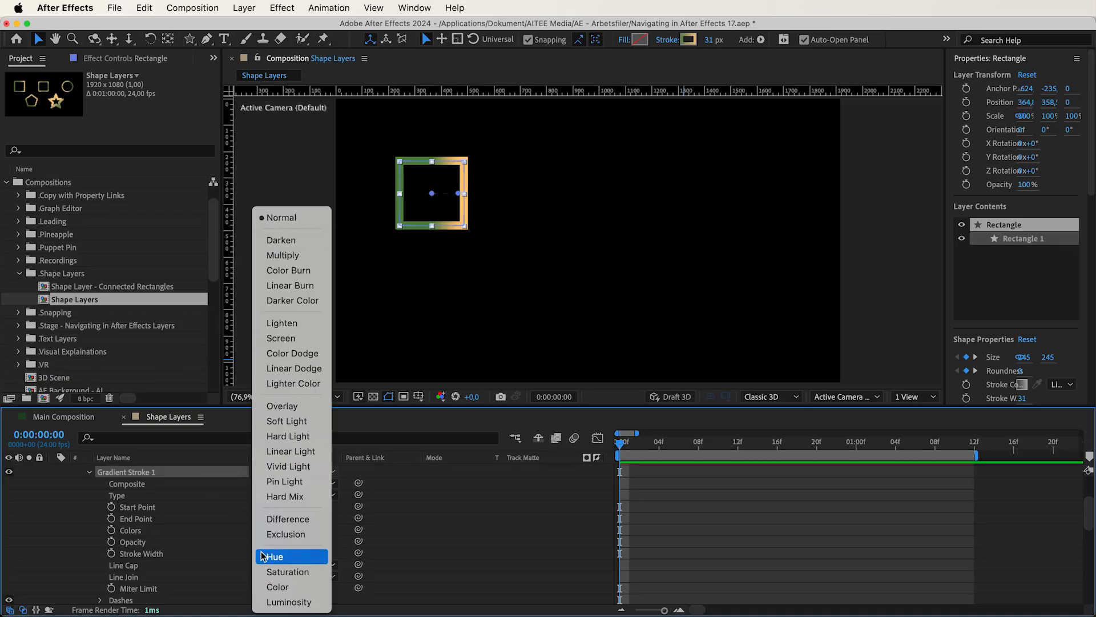
left_click(201, 469)
left_click(152, 485)
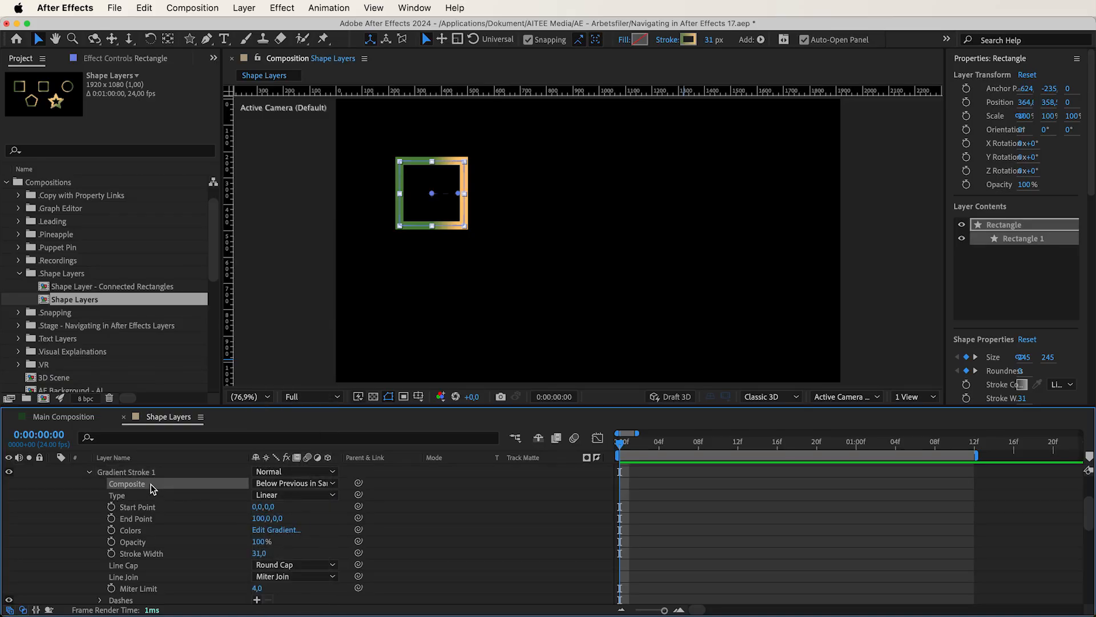
Step: Add a second, solid white Stroke to Rectangle 1 with a Stroke Width of 10 and inspect it at 200% magnification
scroll(240, 494, "up", 5)
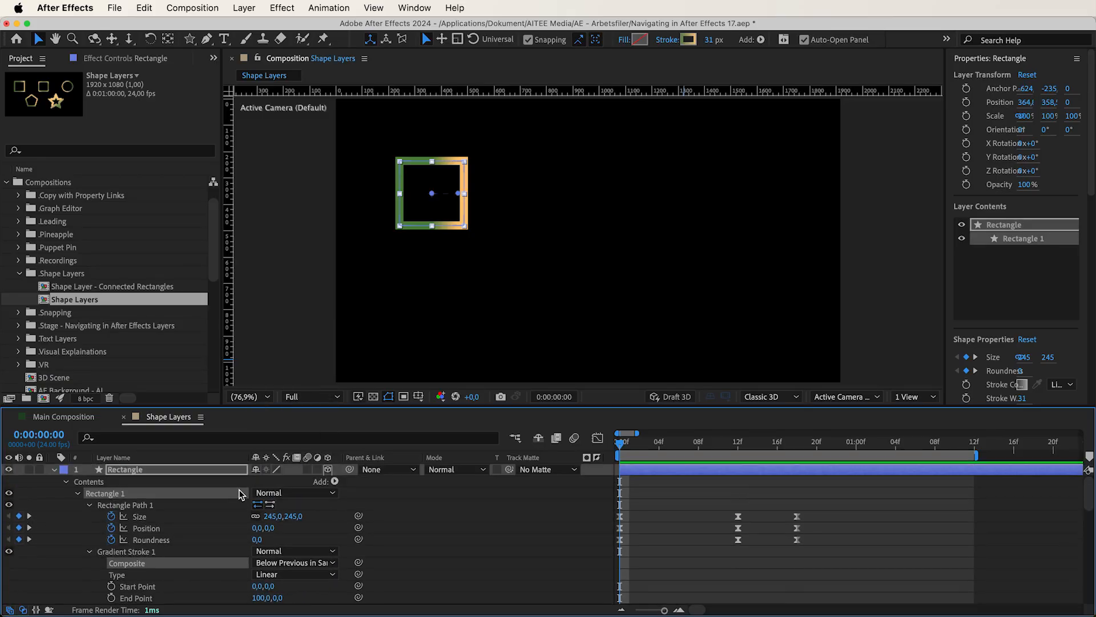
left_click(333, 482)
left_click(352, 413)
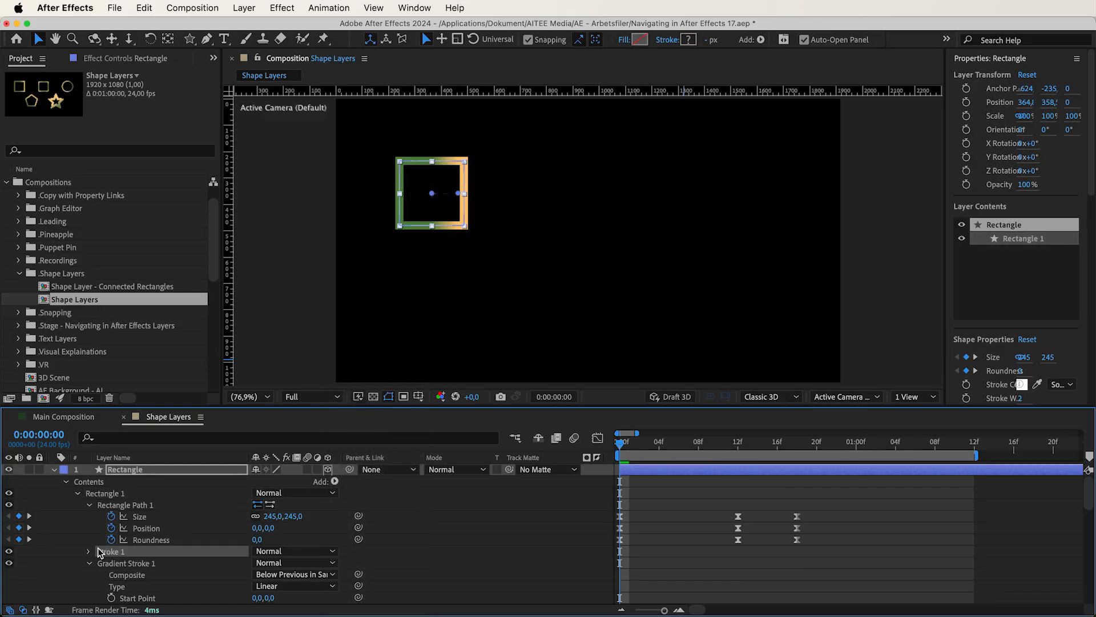
left_click(88, 551)
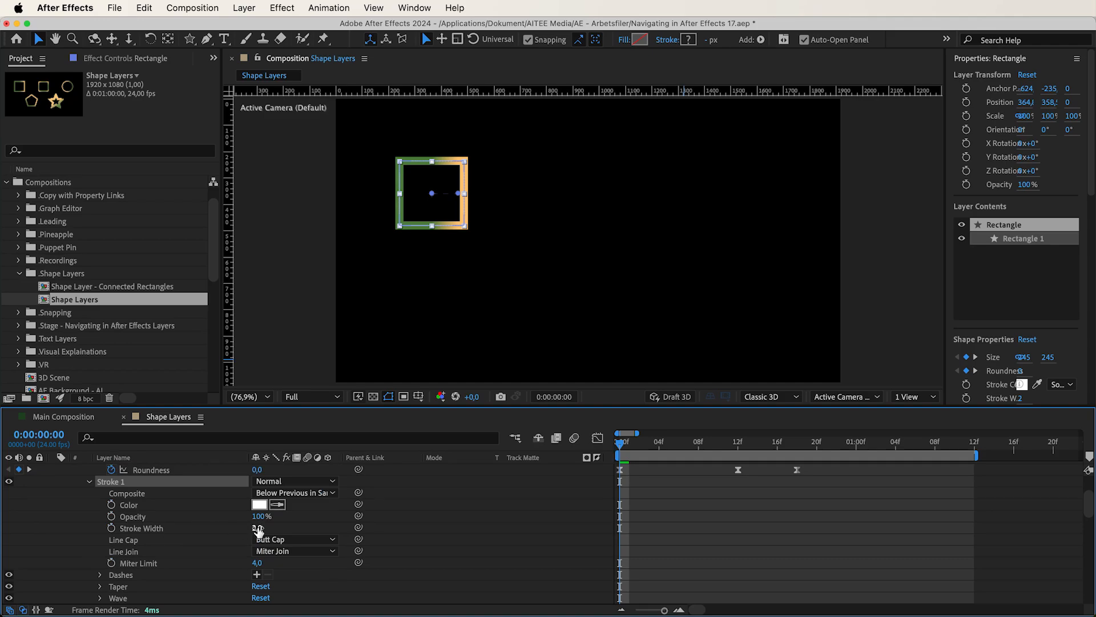
left_click_drag(258, 527, 263, 530)
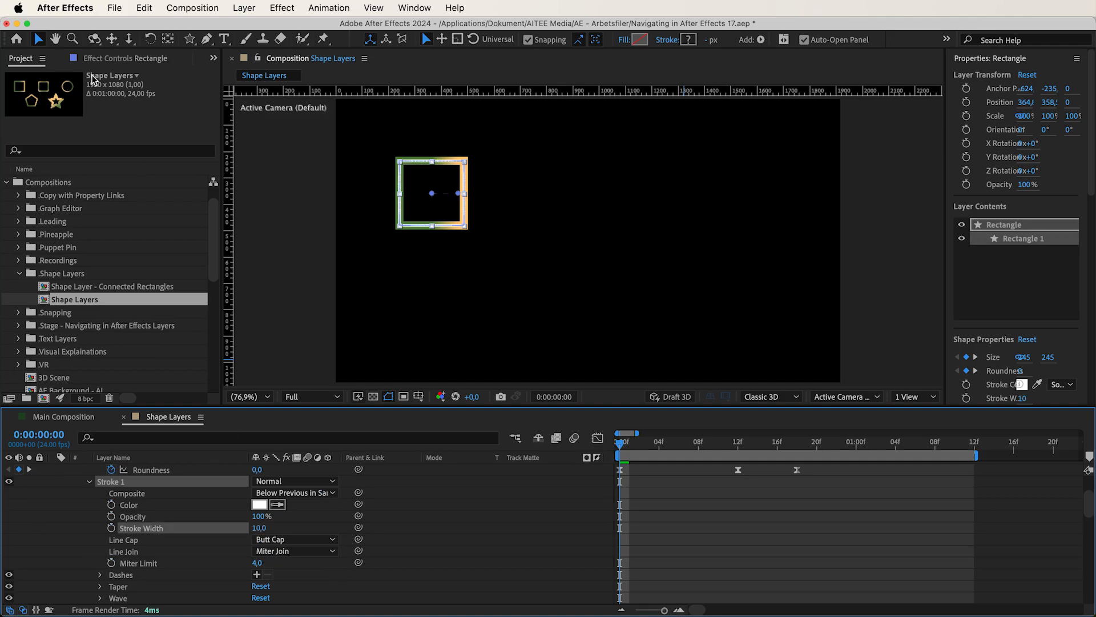
left_click(73, 40)
left_click(432, 194)
key("v")
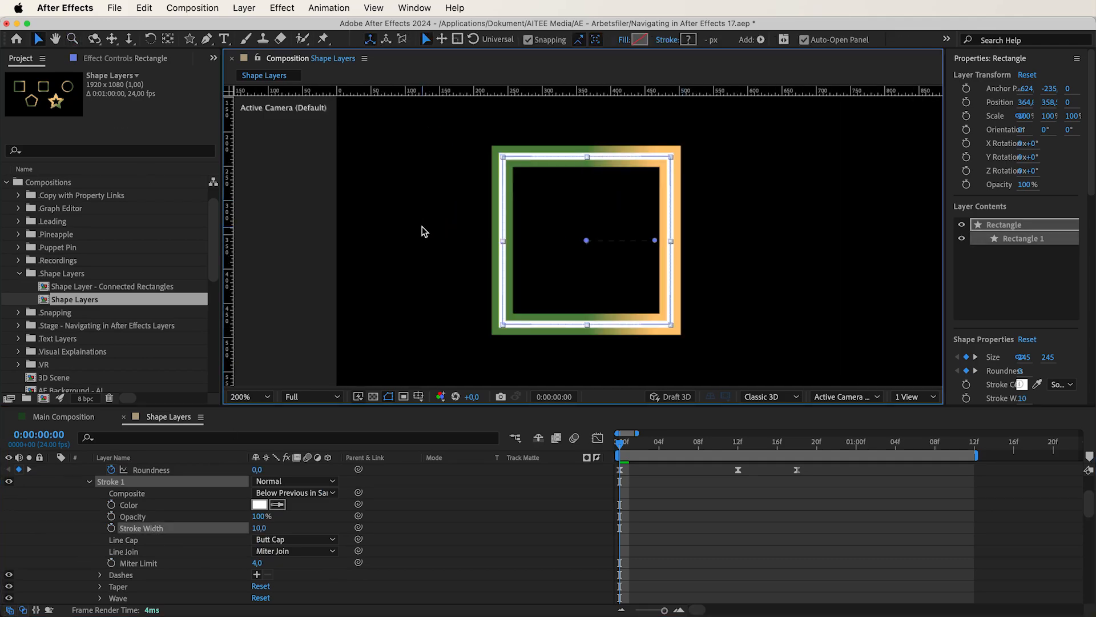
Step: Set the Composite option of Gradient Stroke 1 to Above Previous in Same Group
scroll(166, 533, "up", 3)
scroll(168, 533, "down", 6)
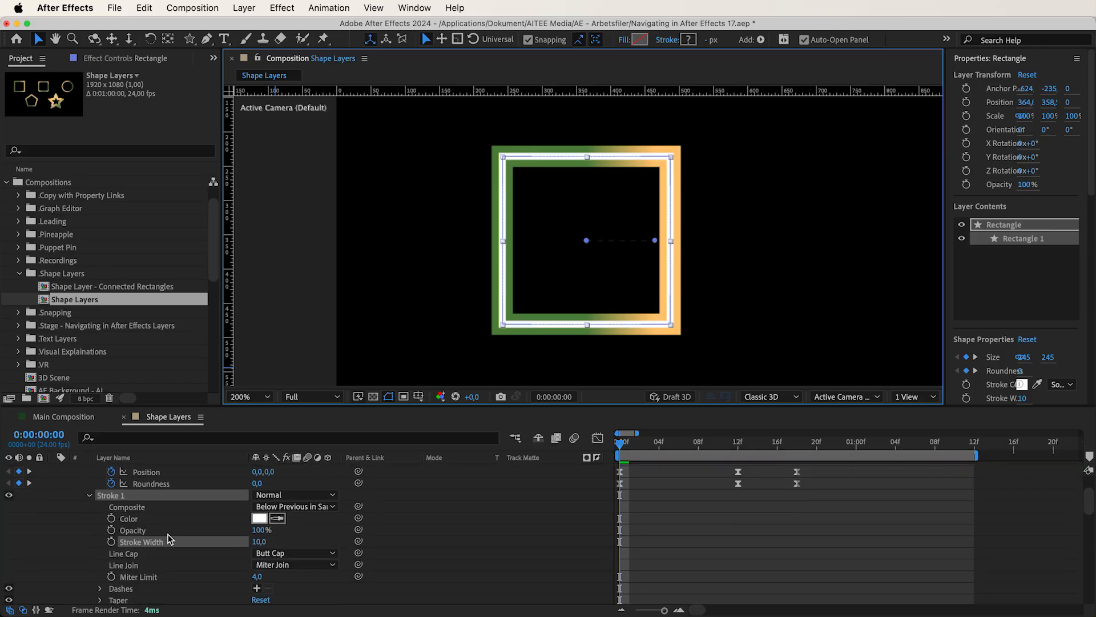
scroll(169, 538, "down", 2)
left_click(139, 508)
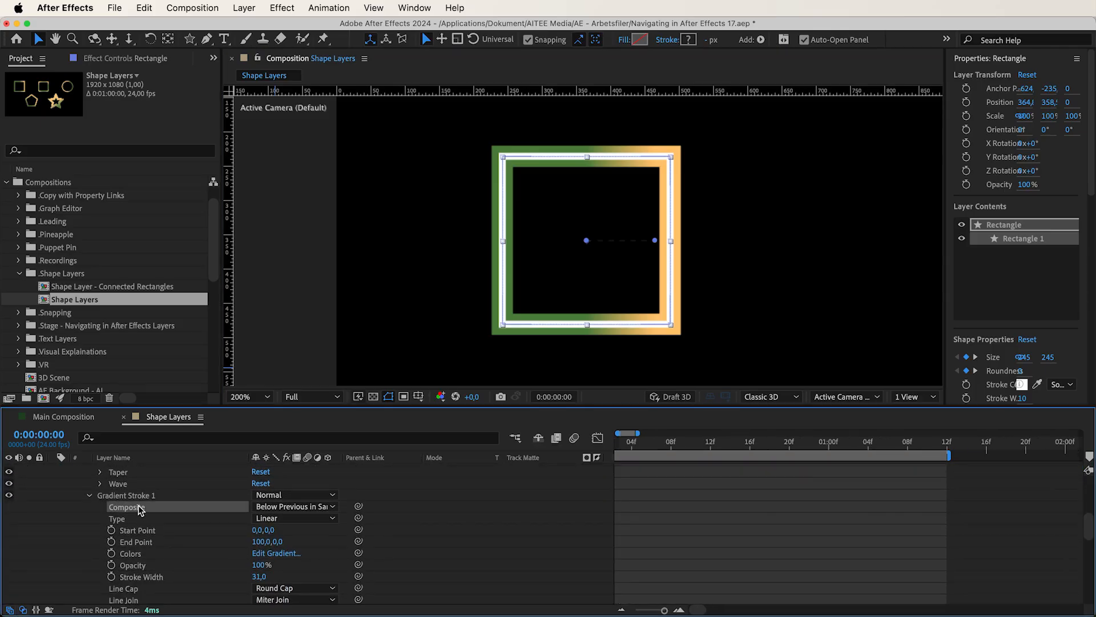
left_click(279, 506)
left_click(295, 537)
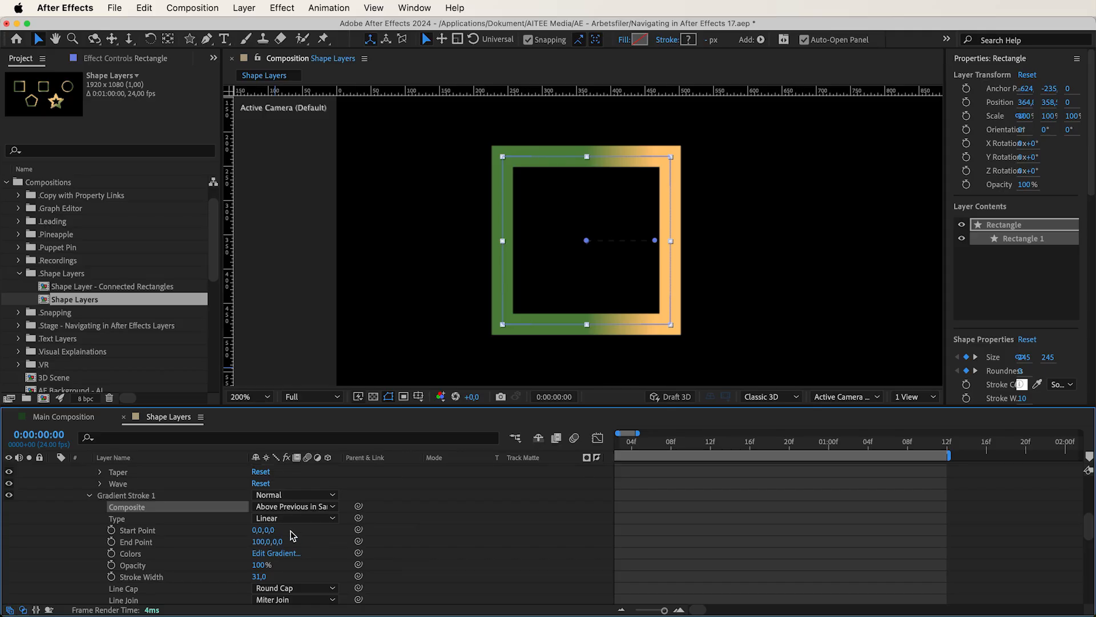
Step: Change the gradient type of Gradient Stroke 1 to Radial
left_click(286, 518)
left_click(286, 536)
left_click(285, 518)
left_click(279, 548)
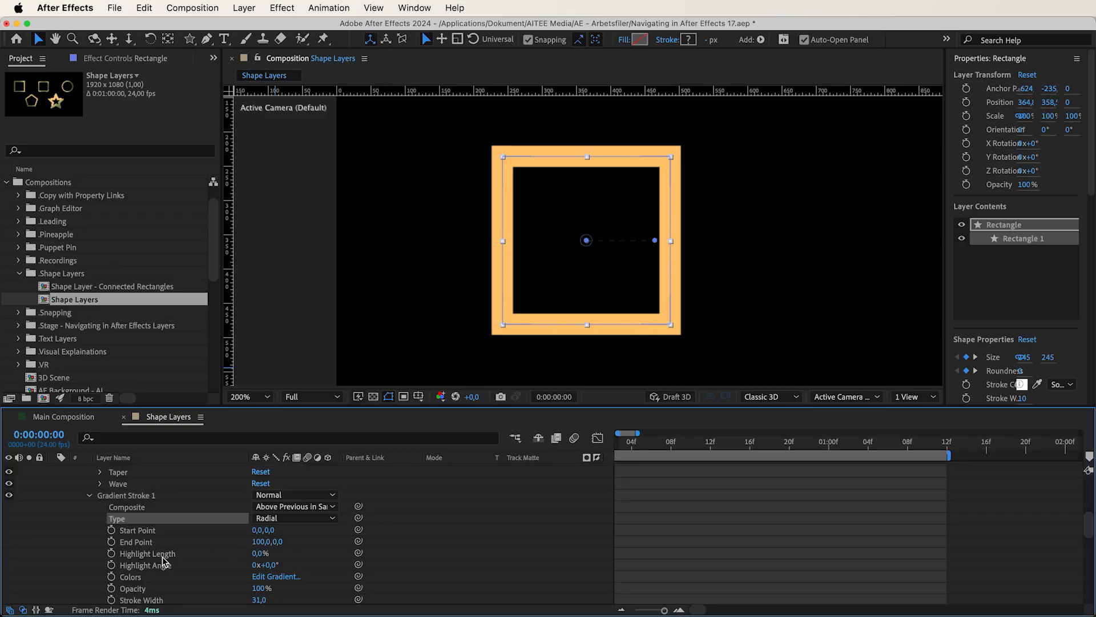
Step: Move the radial gradient's End Point outside the rectangle's lower right corner, to about 165.6, 182.7, viewing the composition at 100%
left_click(164, 555)
left_click(165, 542)
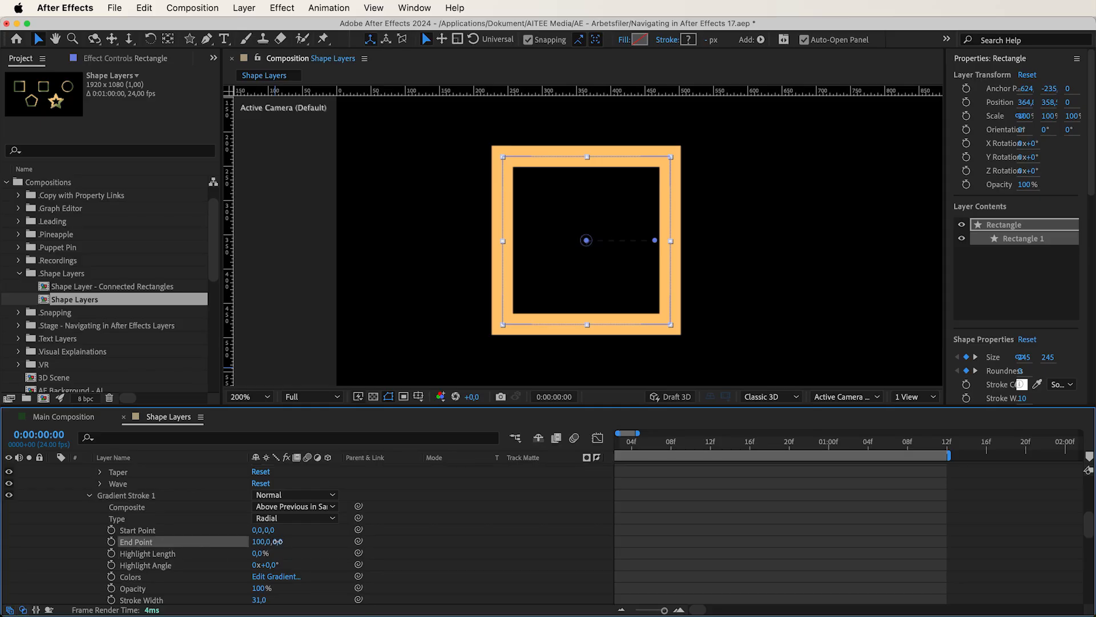
mouse_move(330, 539)
left_mouse_down()
mouse_move(464, 537)
mouse_move(431, 543)
left_mouse_up()
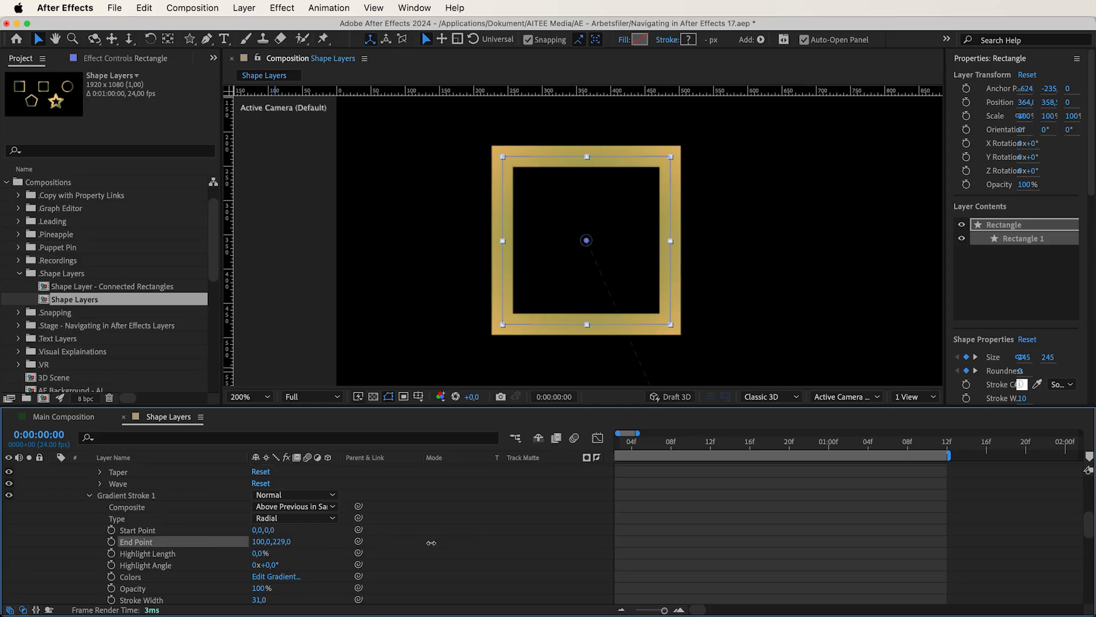
left_click(261, 398)
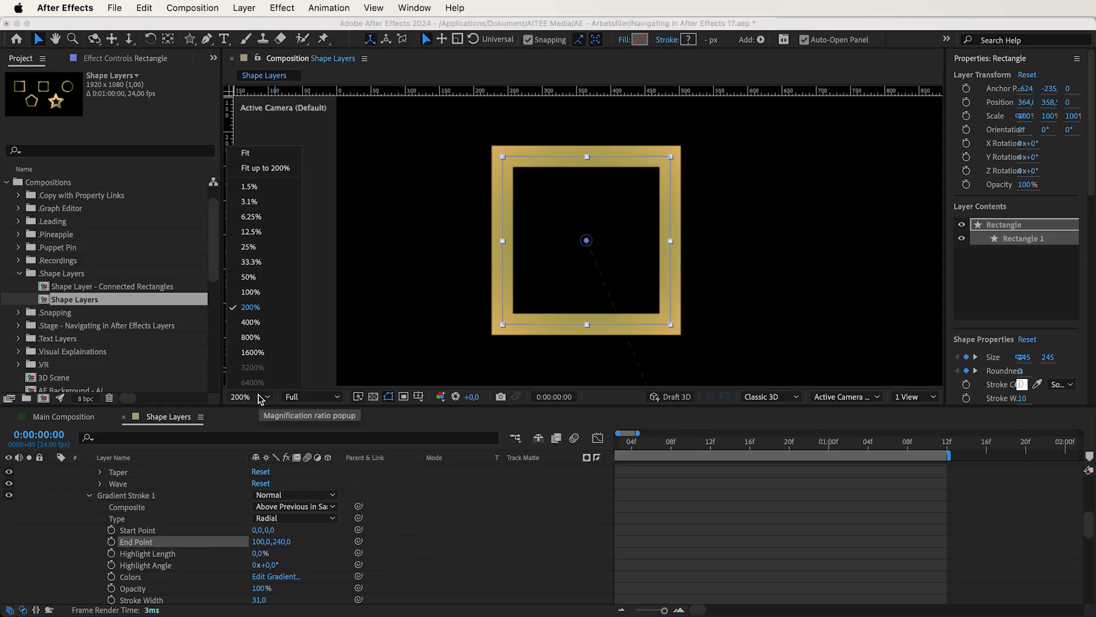
left_click(261, 299)
mouse_move(621, 321)
left_mouse_down()
mouse_move(649, 269)
mouse_move(519, 194)
mouse_move(403, 233)
mouse_move(689, 234)
mouse_move(661, 259)
mouse_move(644, 307)
left_mouse_up()
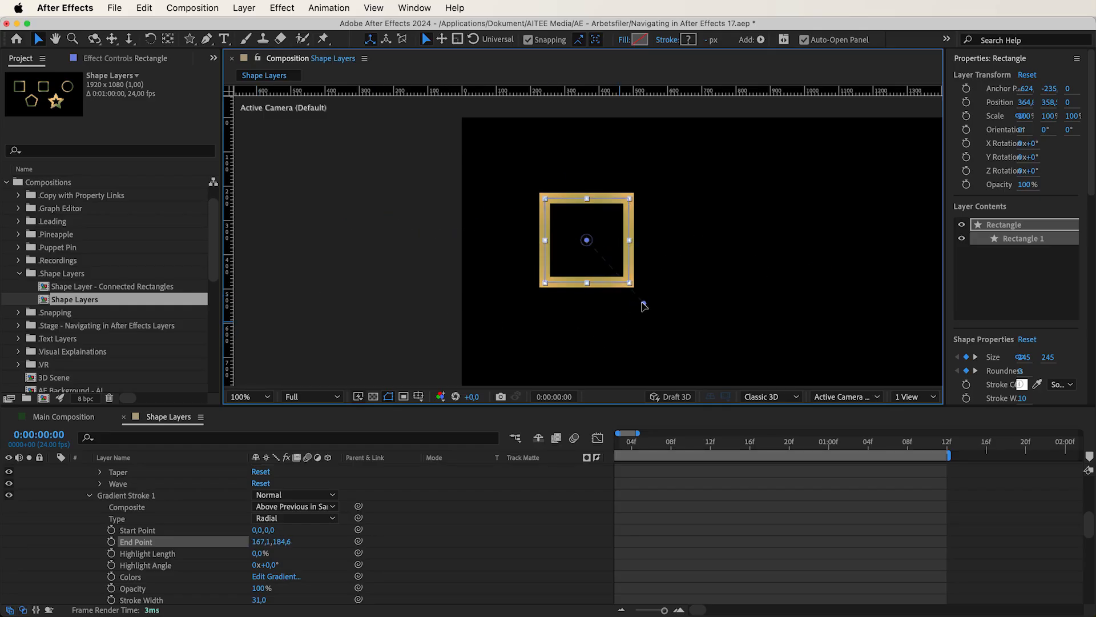
Step: Try moving the Start Point of the radial gradient stroke
left_click(172, 530)
mouse_move(267, 529)
left_mouse_down()
mouse_move(170, 545)
mouse_move(243, 540)
left_mouse_up()
mouse_move(586, 232)
left_mouse_down()
mouse_move(558, 237)
mouse_move(641, 210)
mouse_move(607, 332)
mouse_move(583, 197)
mouse_move(594, 244)
left_mouse_up()
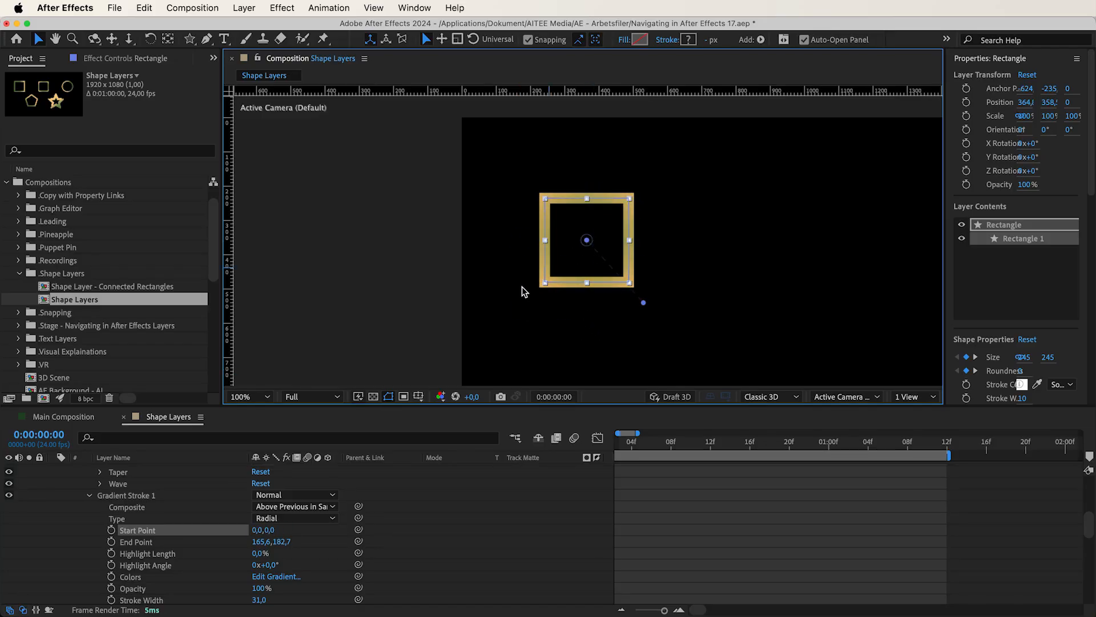
Step: Set the Highlight Length of Gradient Stroke 1 to 100%
left_click(164, 555)
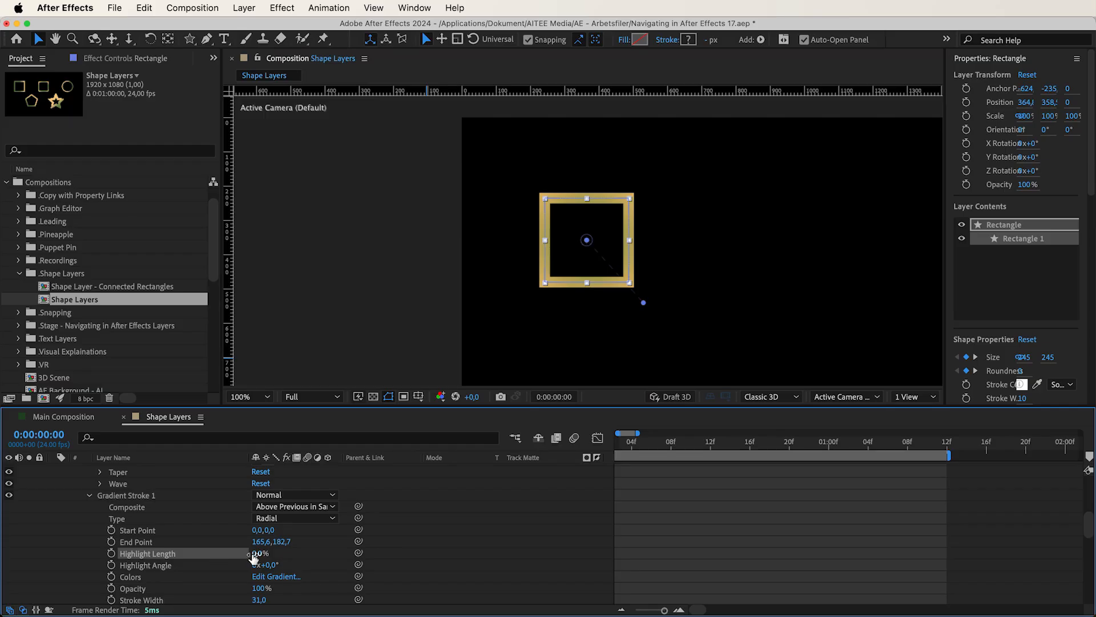
mouse_move(256, 554)
left_mouse_down()
mouse_move(171, 558)
mouse_move(252, 568)
left_mouse_up()
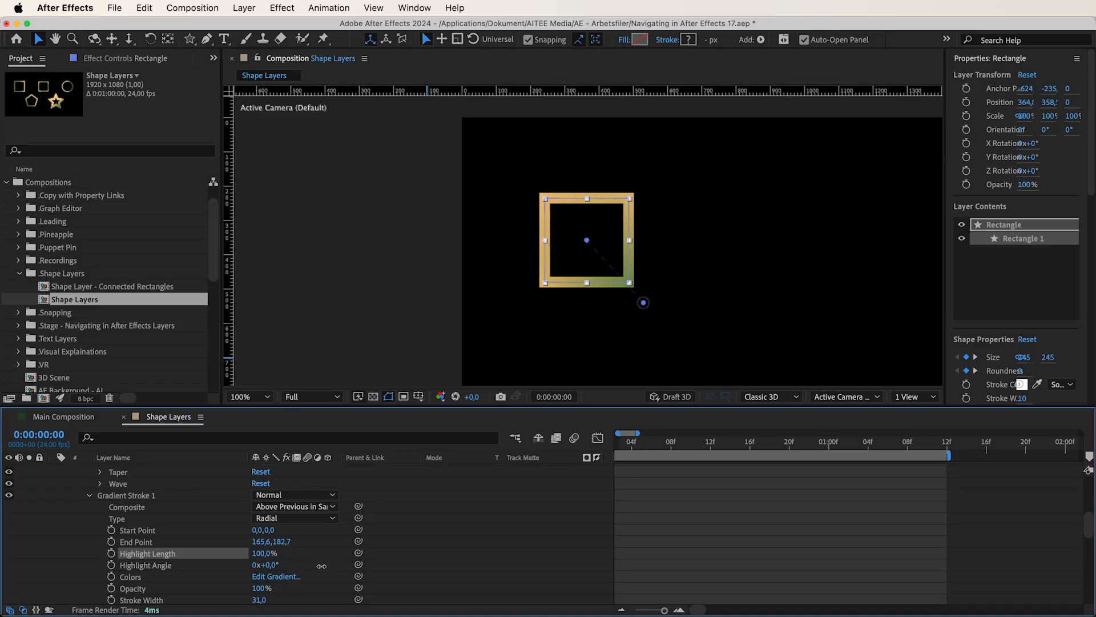
Step: Try blue 0300FF for the starting color stop of Gradient Stroke 1 and discard the change
left_click(136, 578)
left_click(271, 577)
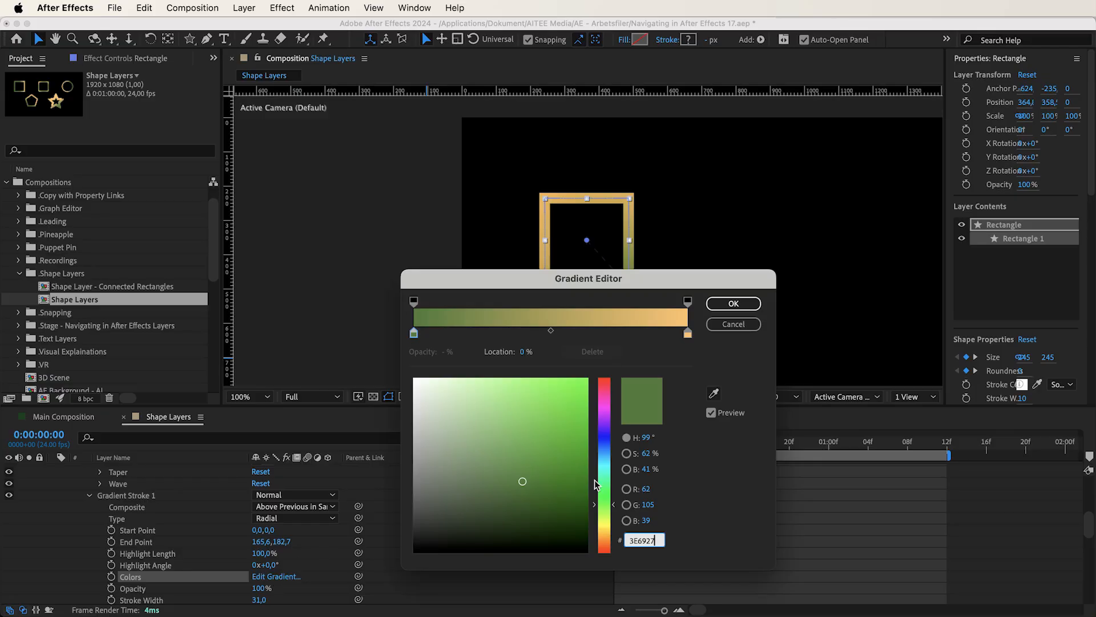
left_click(604, 435)
mouse_move(573, 398)
left_mouse_down()
mouse_move(570, 512)
mouse_move(457, 388)
mouse_move(587, 393)
left_mouse_up()
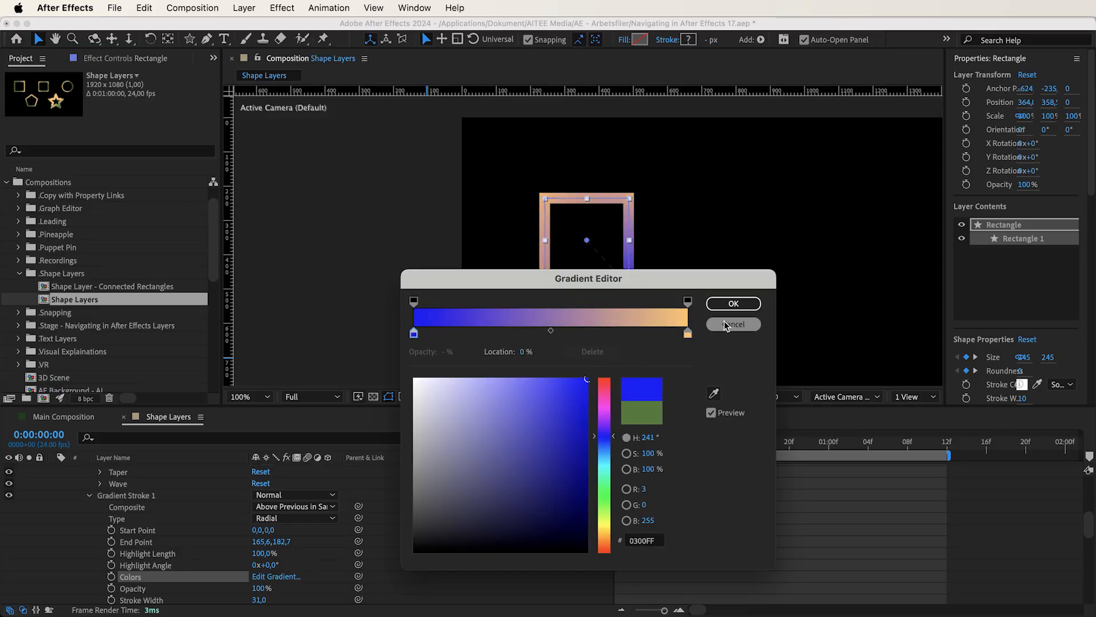
left_click(724, 323)
Step: Try lowering the Opacity of Gradient Stroke 1 to 12% and adjusting its Stroke Width, undoing each change
left_click_drag(258, 588, 201, 589)
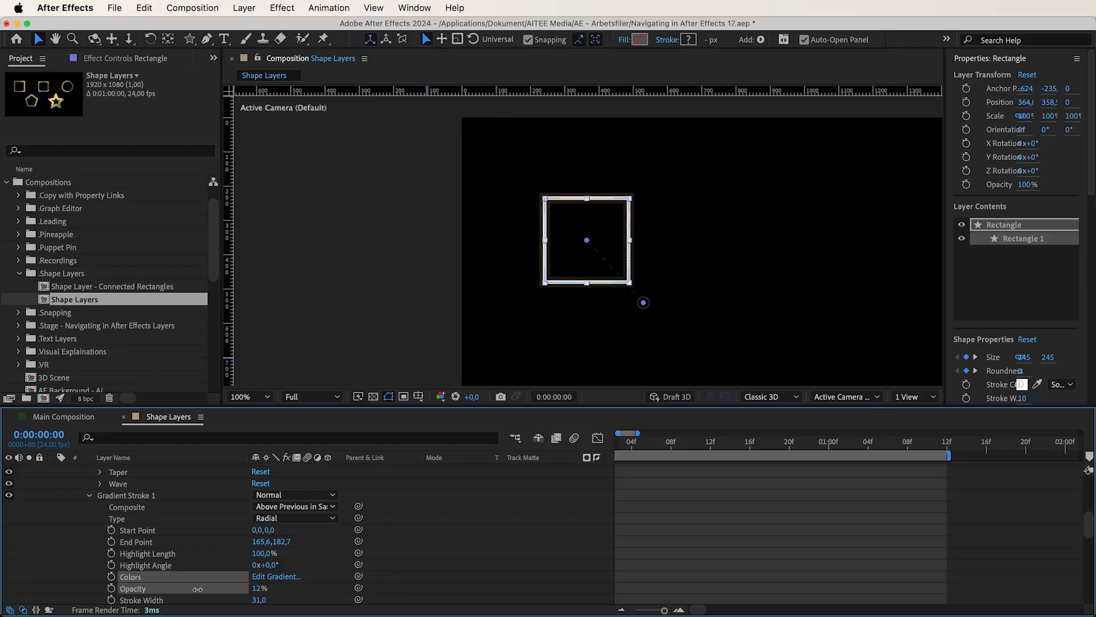
key("super+z")
scroll(214, 573, "down", 3)
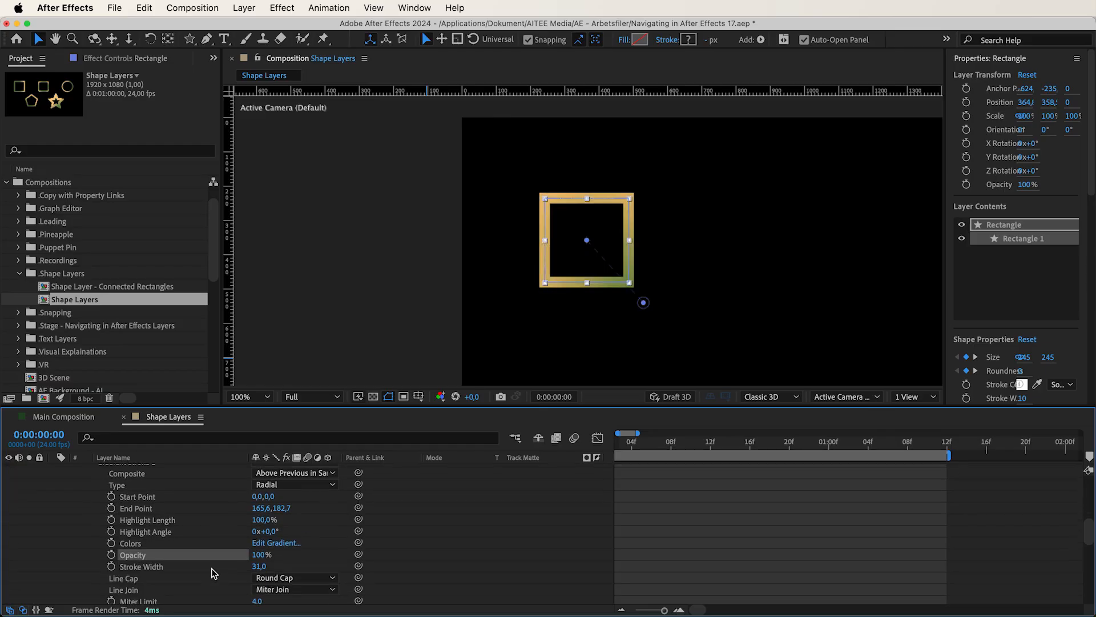
scroll(215, 572, "down", 1)
left_click_drag(258, 558, 292, 554)
key("super+z")
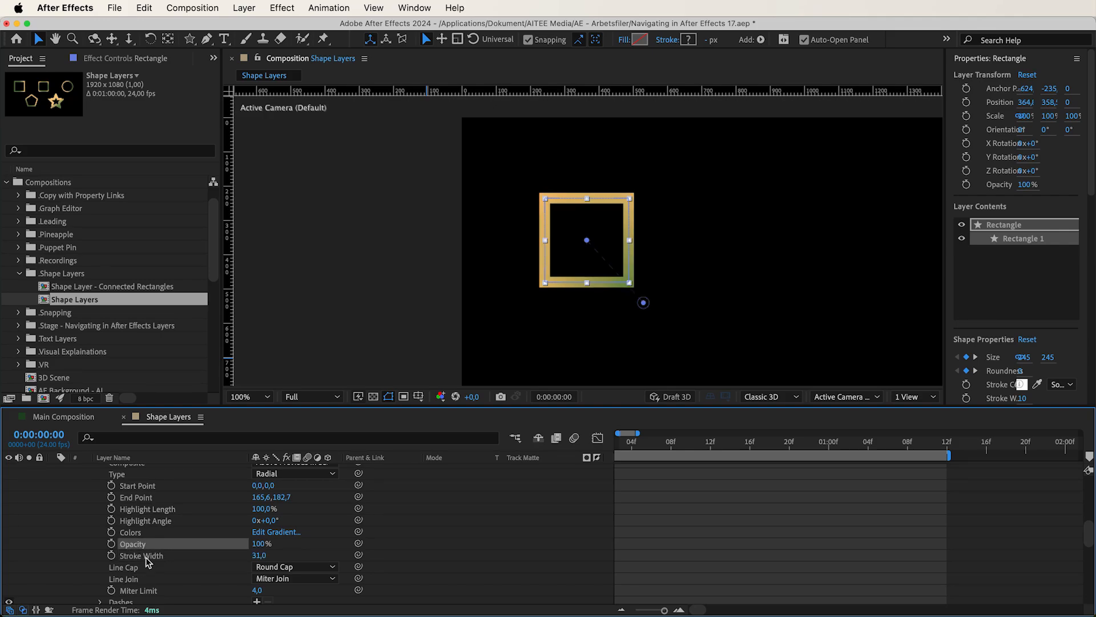
left_click(133, 569)
left_click(135, 577)
left_click(135, 569)
Step: Add Trim Paths to Rectangle 1 and expand its properties
scroll(222, 541, "up", 15)
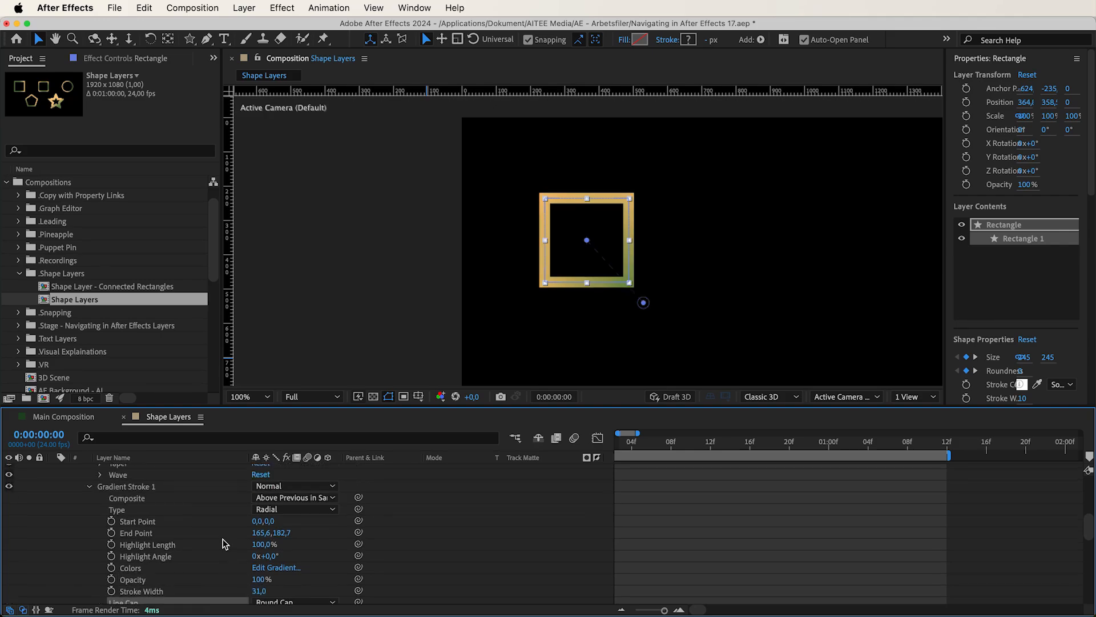
scroll(223, 540, "up", 2)
left_click(327, 482)
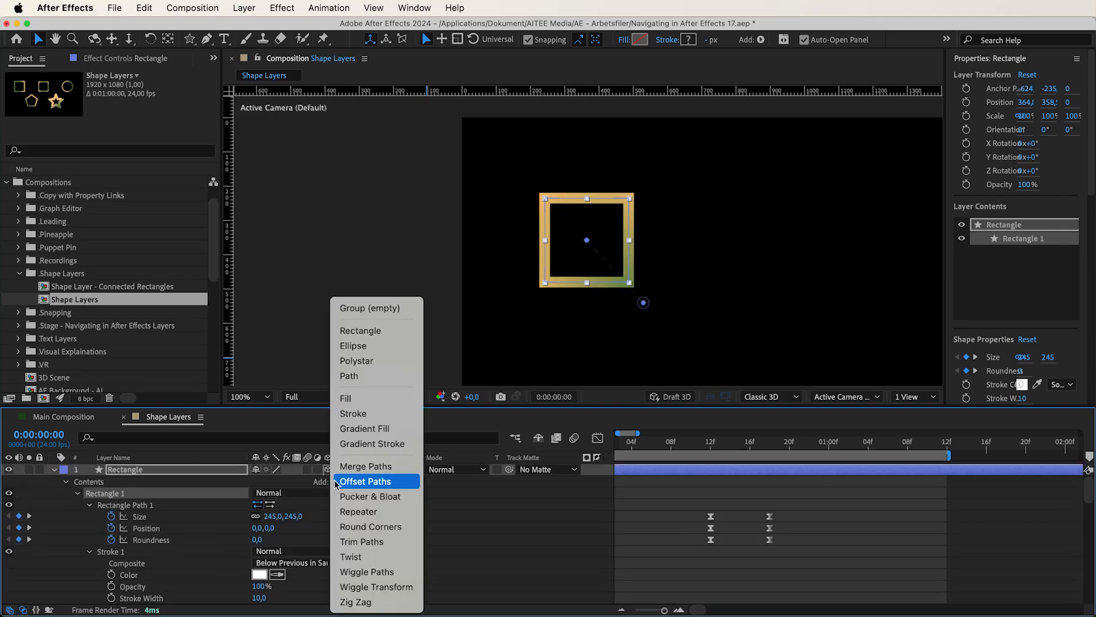
left_click(362, 542)
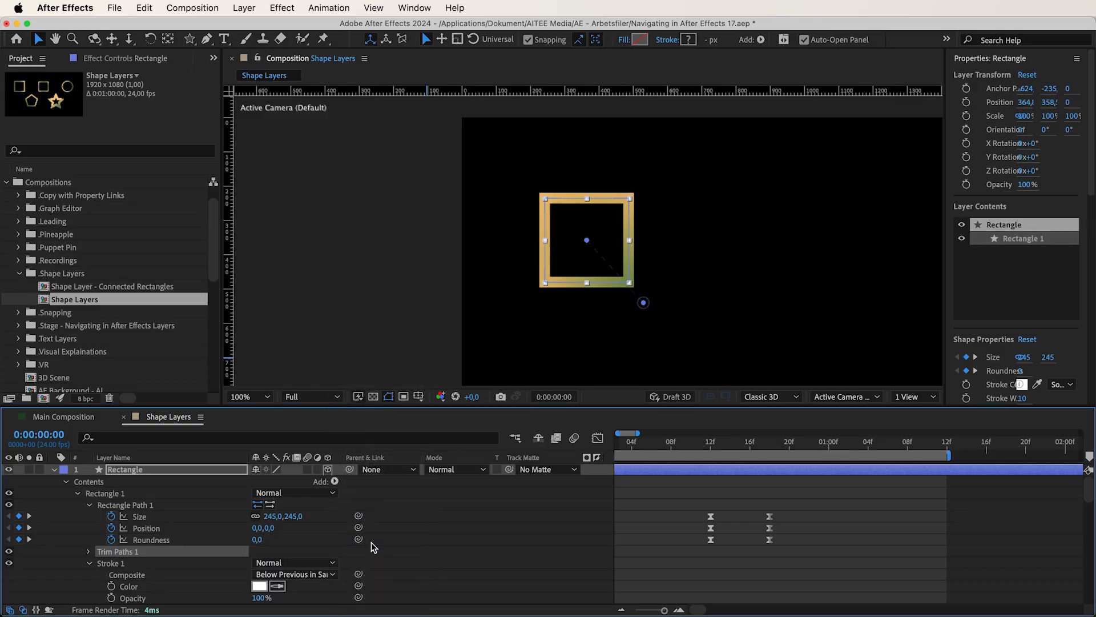
left_click(89, 551)
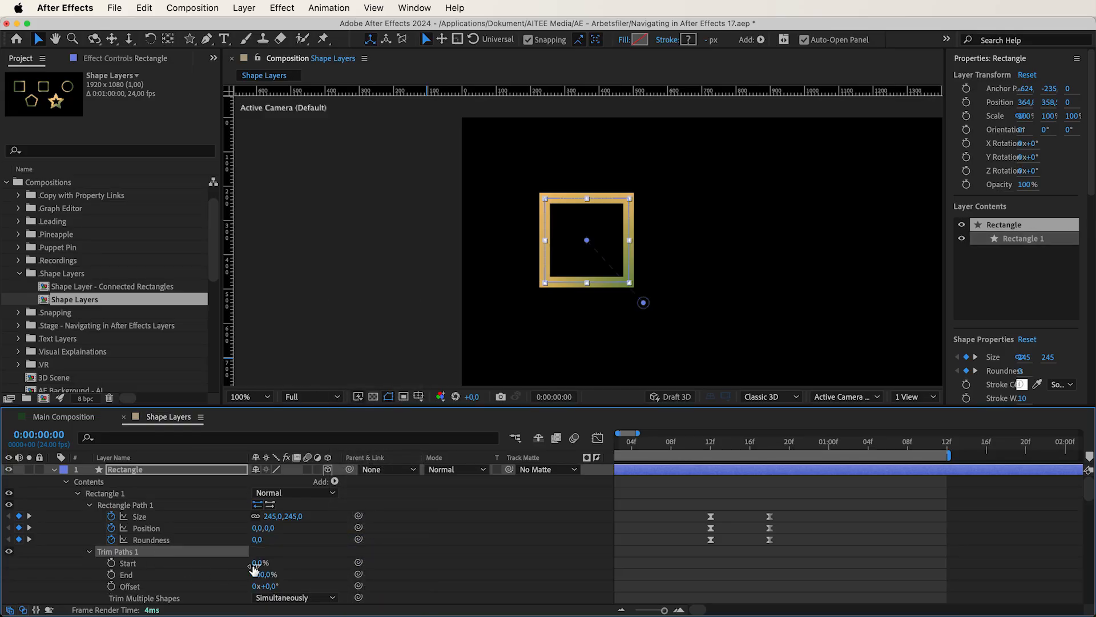
Step: Try changing the Trim Paths Start of Rectangle 1, and set the Trim Paths Offset of Rectangle 2 to 90°
mouse_move(258, 563)
left_mouse_down()
mouse_move(328, 562)
mouse_move(187, 580)
mouse_move(291, 584)
mouse_move(451, 560)
left_mouse_up()
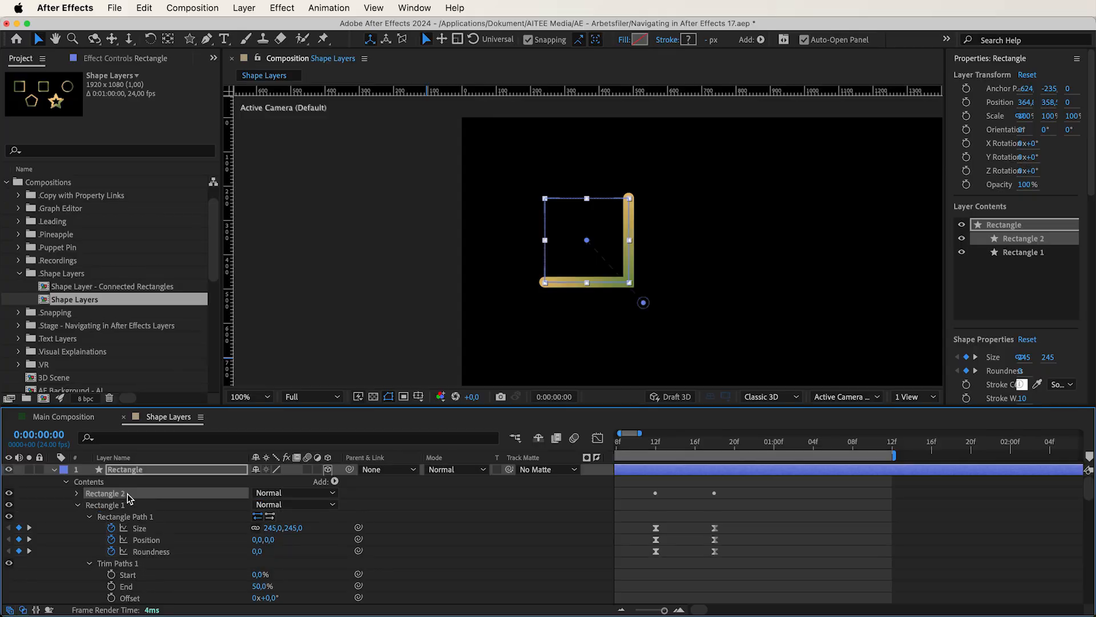
left_click(77, 493)
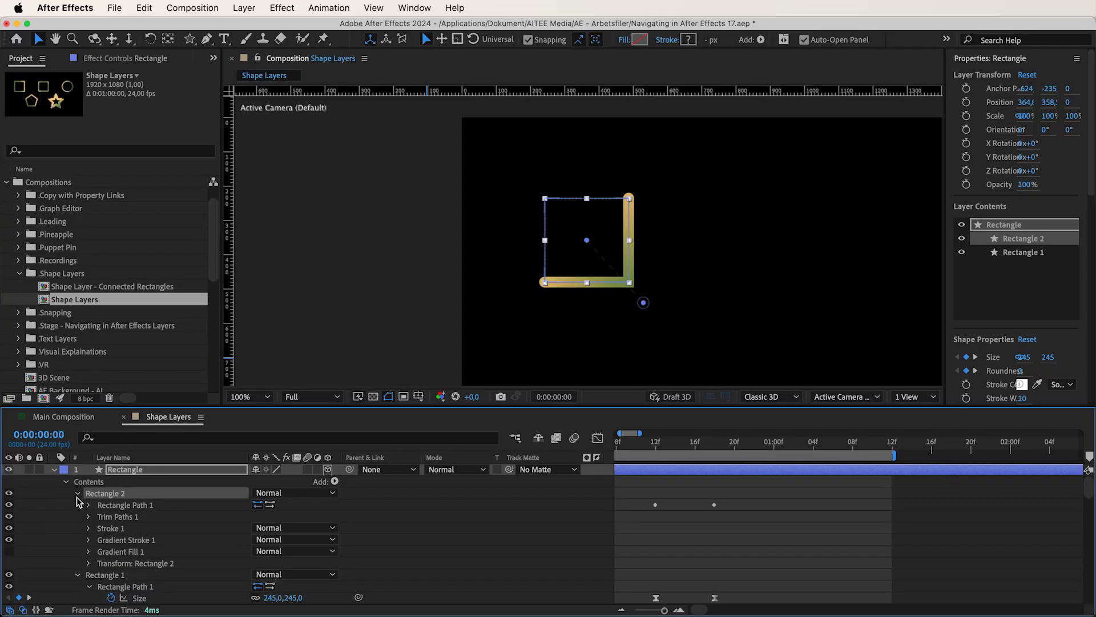
left_click(88, 517)
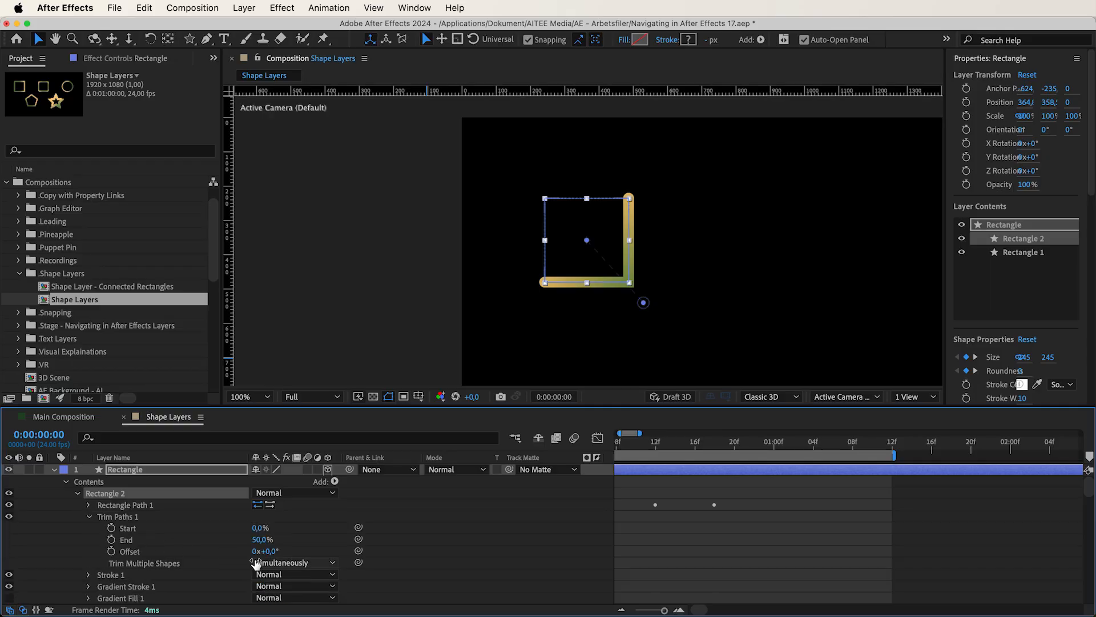
left_click_drag(267, 551, 323, 546)
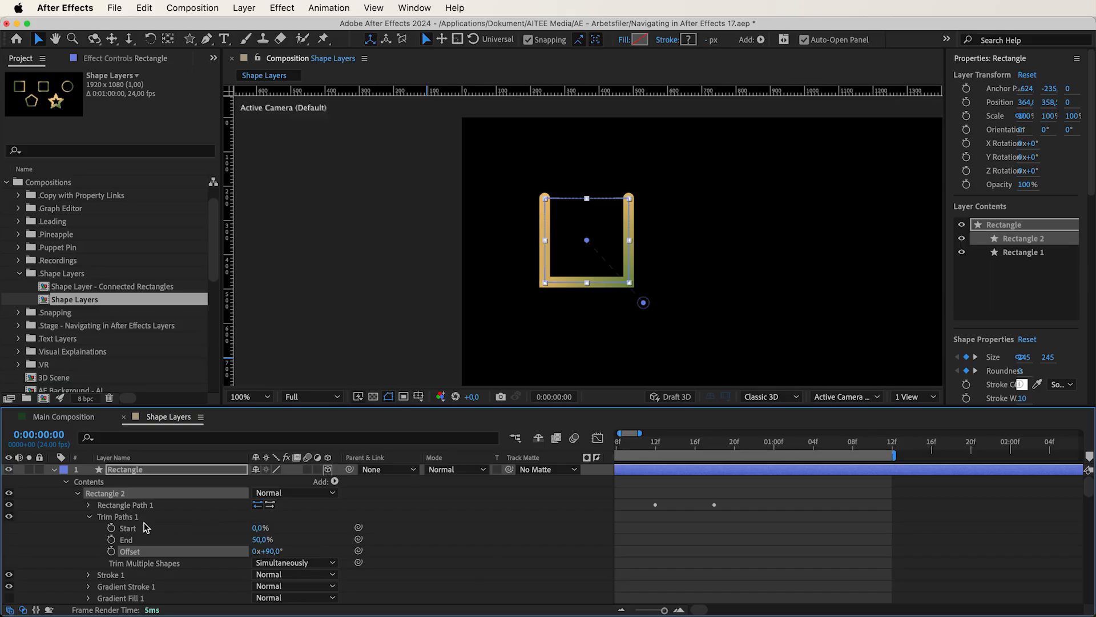
Step: Move Trim Paths 1 out of Rectangle 2 to the layer's Contents level, below both rectangles, and set its Offset to 258°
left_click_drag(128, 518, 106, 482)
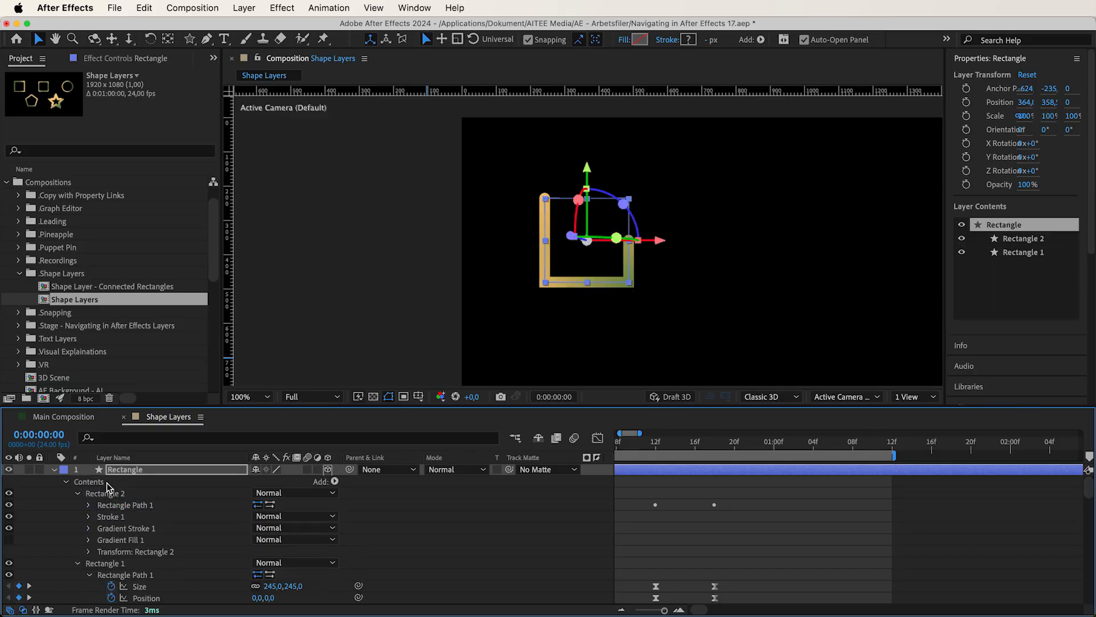
left_click(78, 494)
left_click(76, 505)
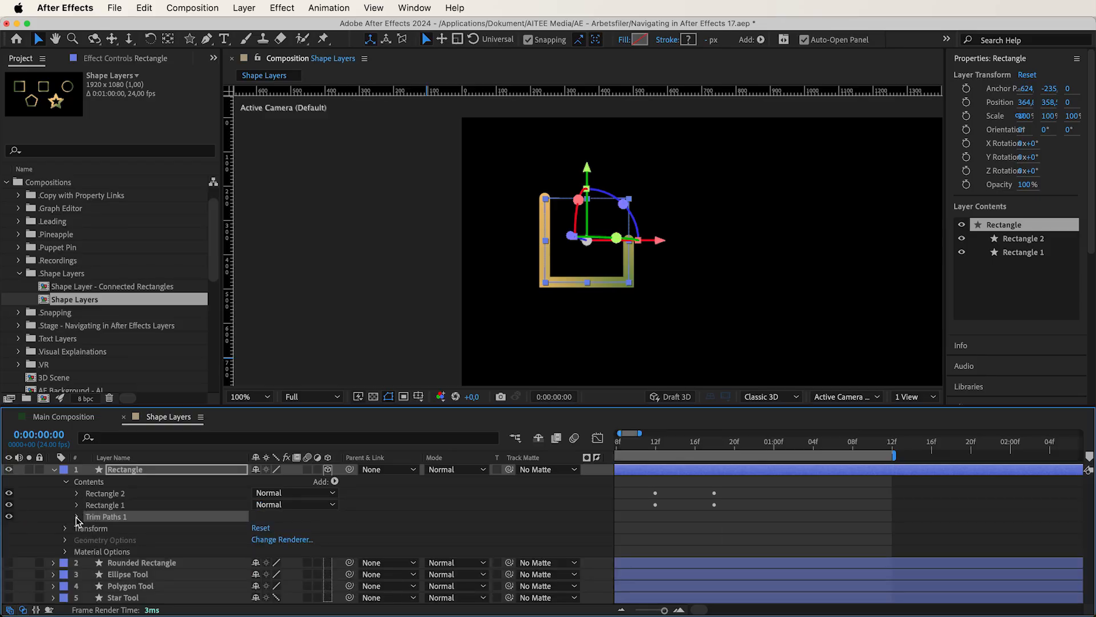
left_click(77, 517)
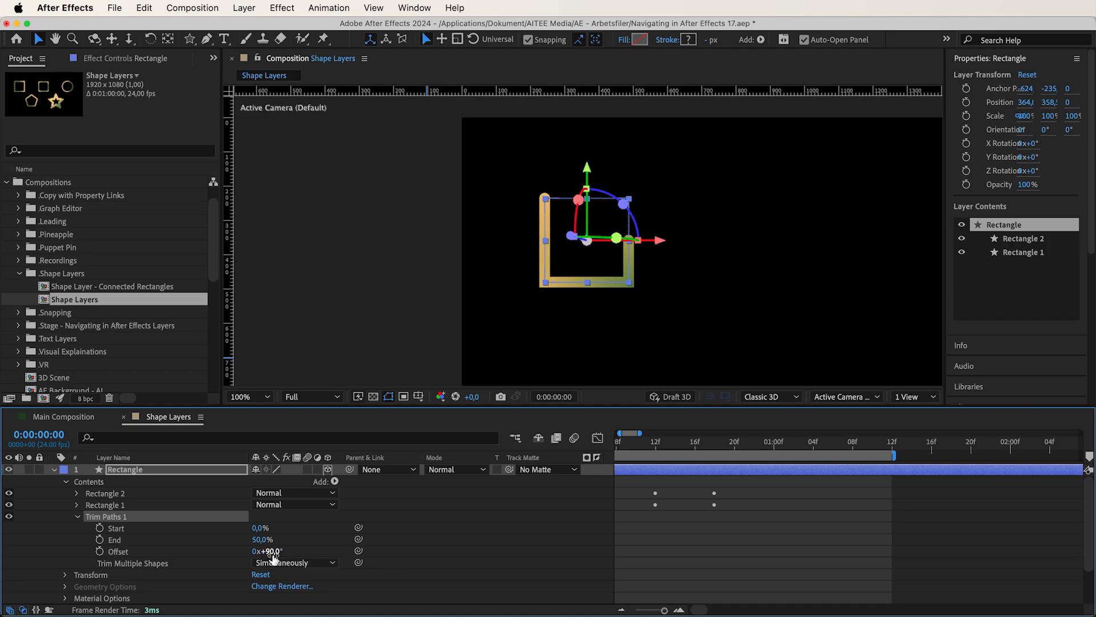
mouse_move(273, 552)
left_mouse_down()
mouse_move(476, 521)
mouse_move(106, 565)
mouse_move(417, 528)
mouse_move(375, 537)
left_mouse_up()
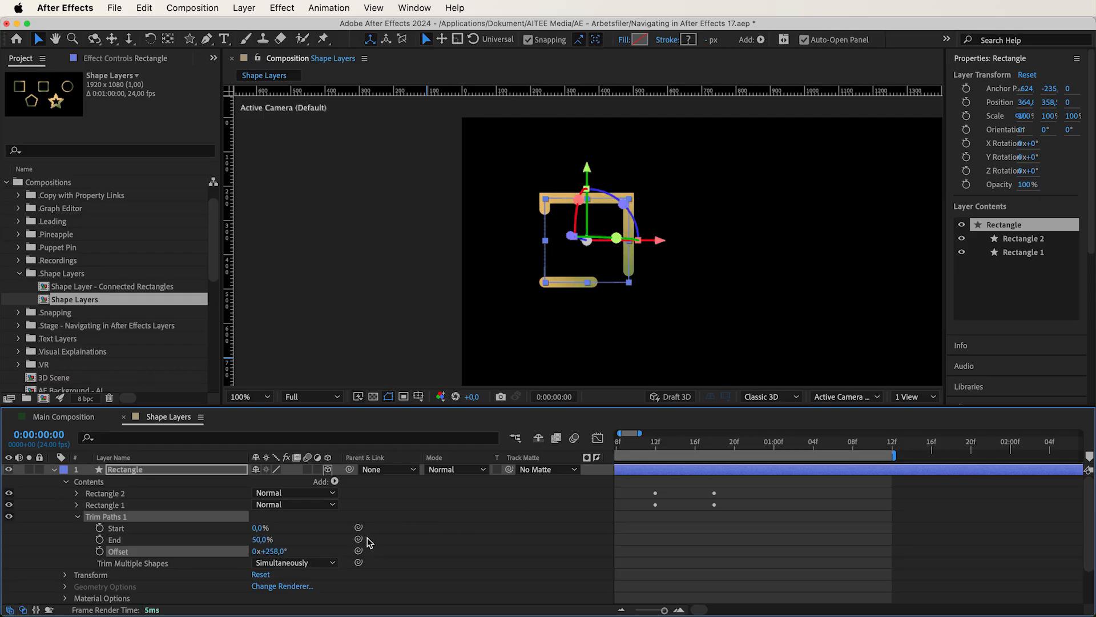
Step: Set Trim Multiple Shapes of the layer-level Trim Paths to Individually and its Offset to 94°
left_click(294, 562)
left_click(295, 594)
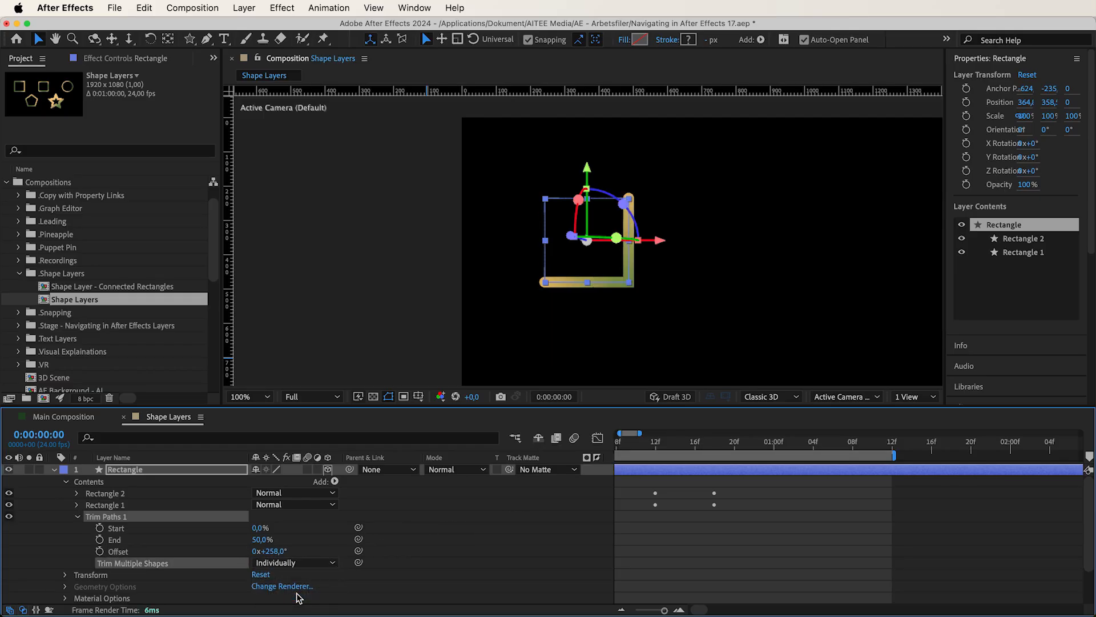
mouse_move(278, 551)
left_mouse_down()
mouse_move(433, 536)
mouse_move(469, 519)
mouse_move(280, 550)
mouse_move(674, 480)
mouse_move(336, 519)
mouse_move(169, 558)
left_mouse_up()
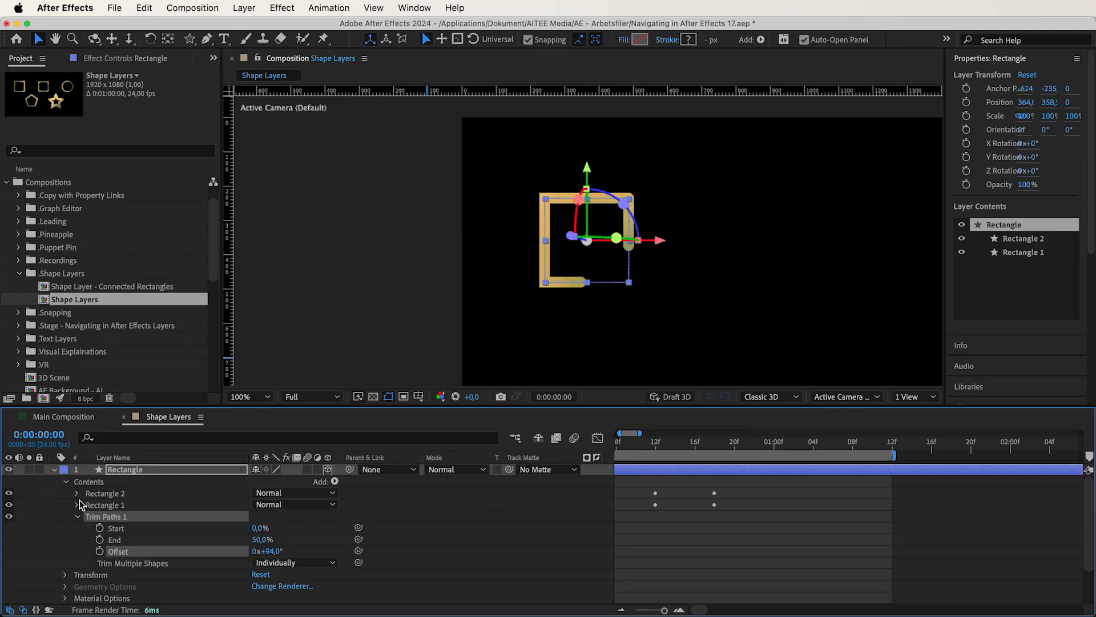
Step: Enlarge the composition view to 200% and shift the Offset of Rectangle 1's own Trim Paths so its stroke wraps the lower-right corner
left_click(77, 505)
scroll(91, 514, "down", 7)
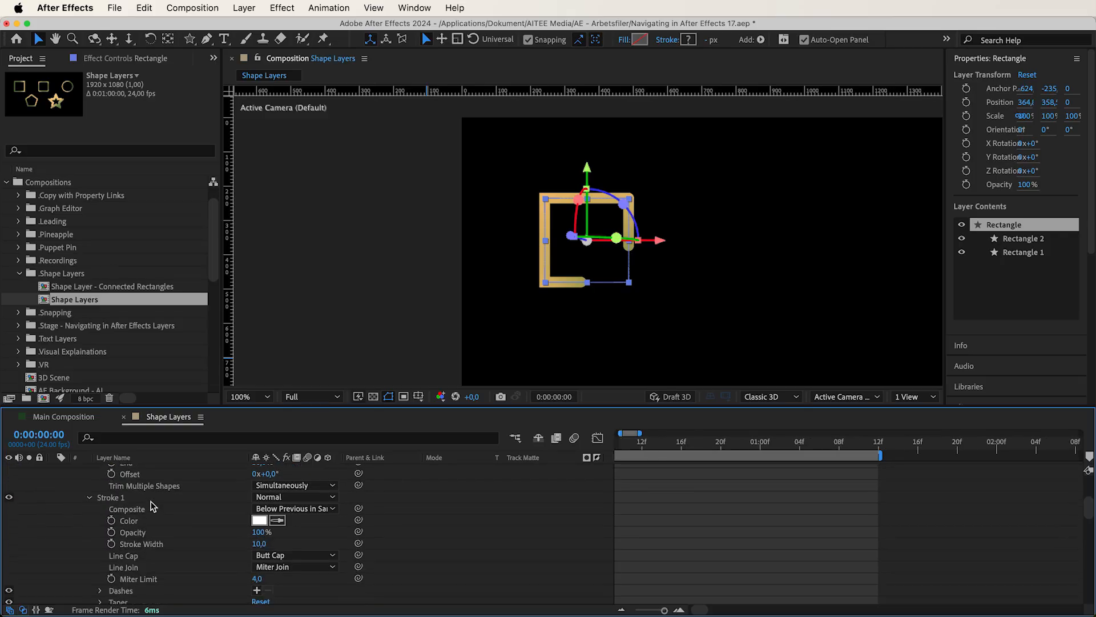
left_click(135, 526)
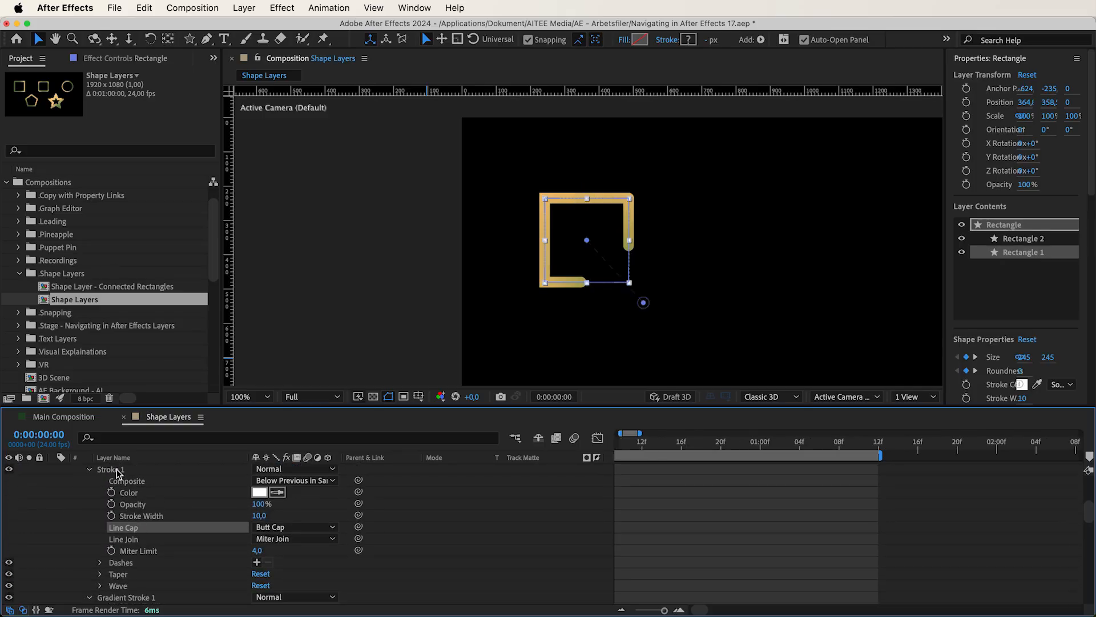
left_click(72, 39)
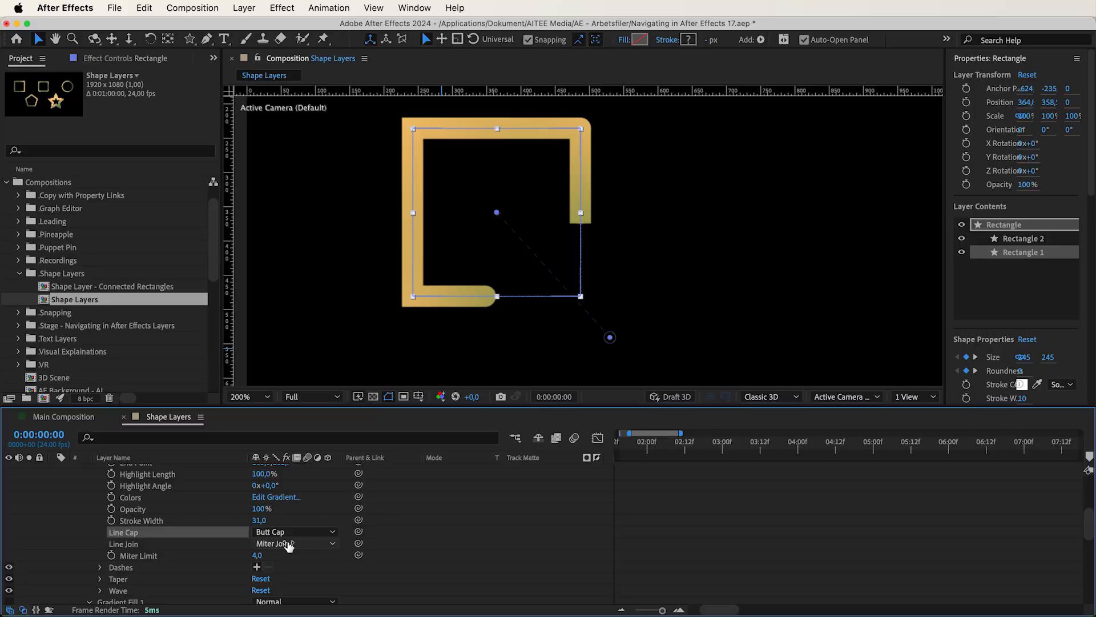
scroll(280, 542, "up", 10)
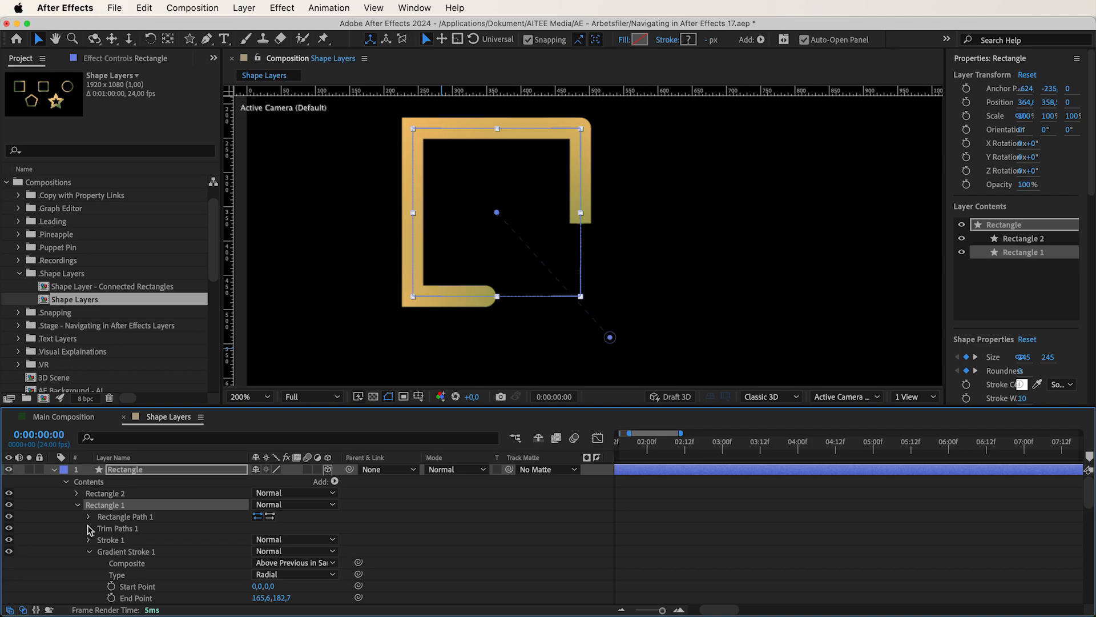
left_click(90, 529)
mouse_move(269, 563)
left_mouse_down()
mouse_move(332, 552)
mouse_move(315, 563)
mouse_move(326, 577)
left_mouse_up()
Step: Set the Line Cap of Rectangle 1's Gradient Stroke 1 to Round Cap
scroll(383, 579, "down", 6)
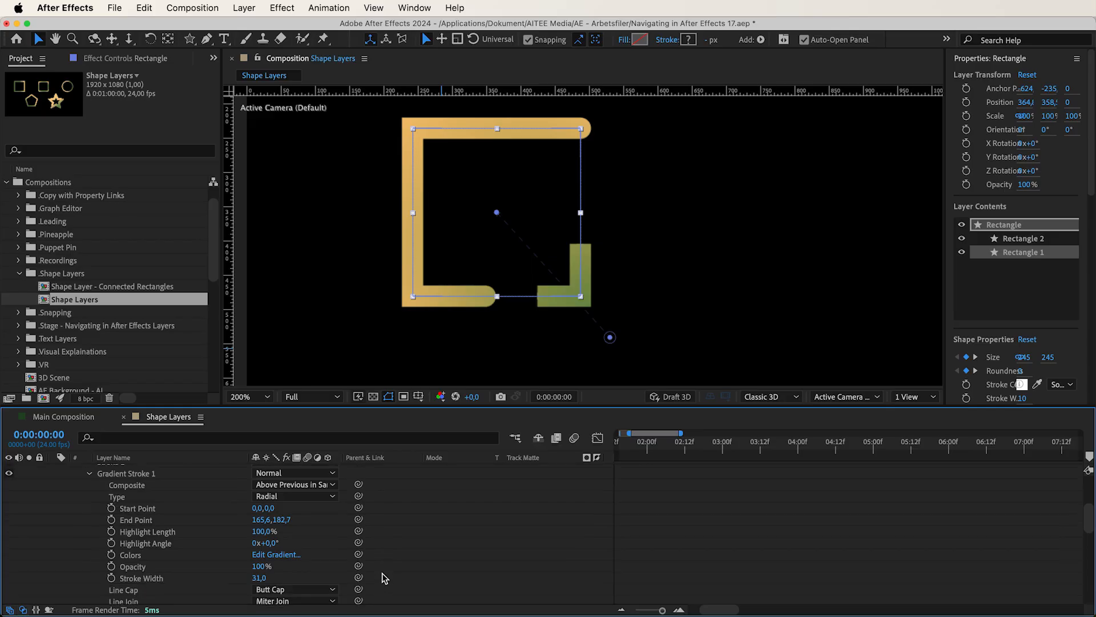
scroll(383, 578, "down", 1)
left_click(303, 576)
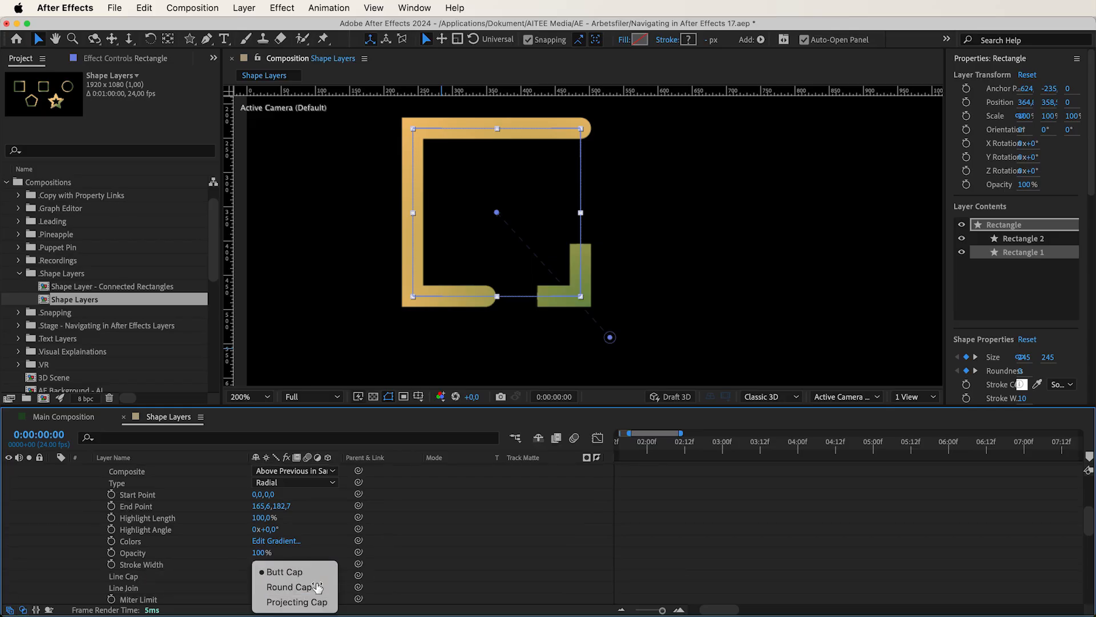
left_click(318, 588)
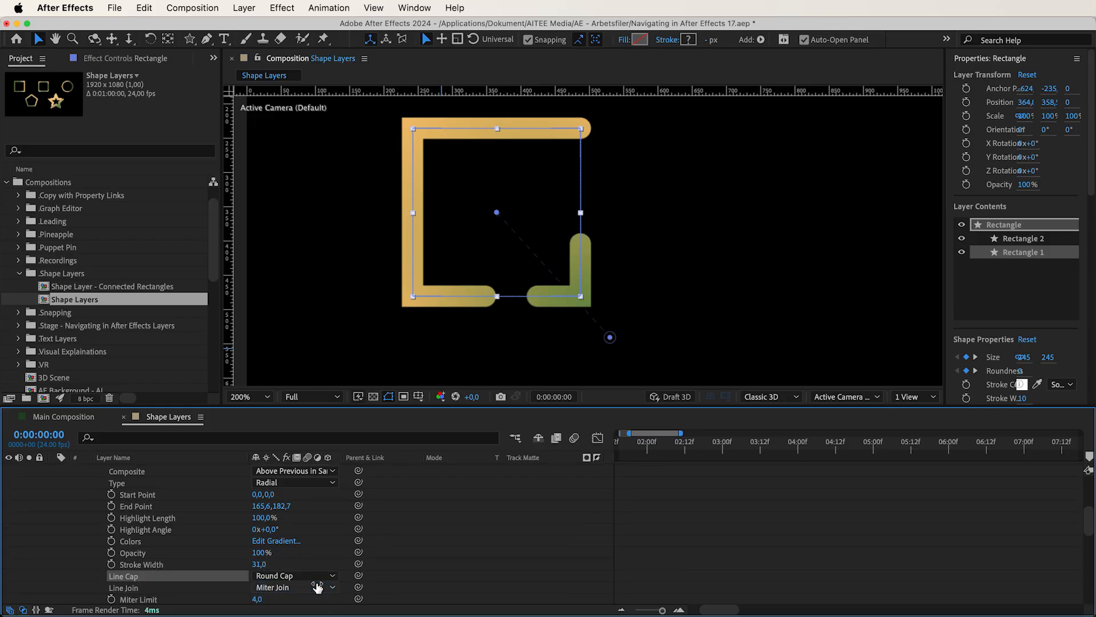
Step: Set the Line Cap of Rectangle 1's Gradient Stroke 1 to Projecting Cap and its Trim Paths Offset to 68°
left_click(315, 576)
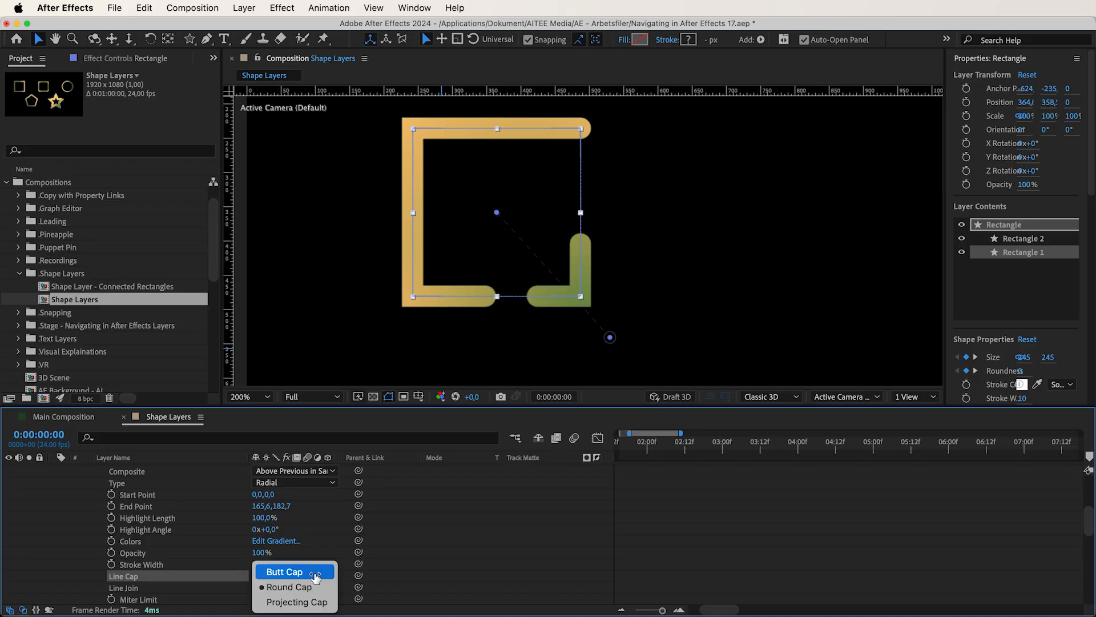
left_click(315, 602)
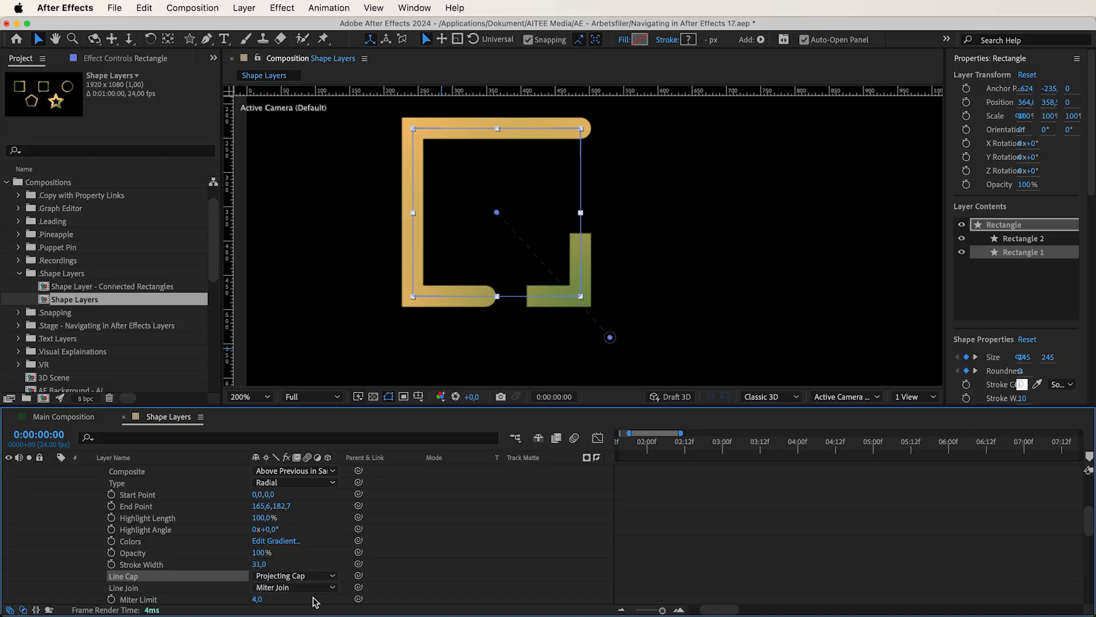
scroll(399, 560, "up", 8)
mouse_move(278, 553)
left_mouse_down()
mouse_move(289, 555)
mouse_move(264, 567)
mouse_move(291, 571)
left_mouse_up()
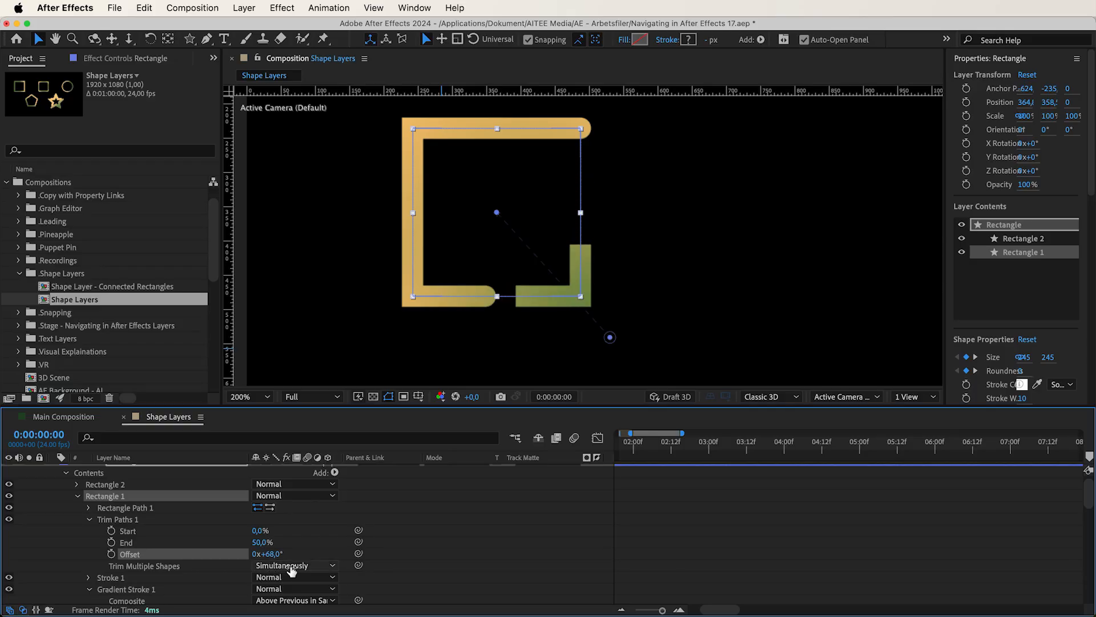
Step: Try Round Join and Bevel Join as the Line Join of Rectangle 1's Gradient Stroke 1, and restore Miter Join
scroll(291, 571, "down", 8)
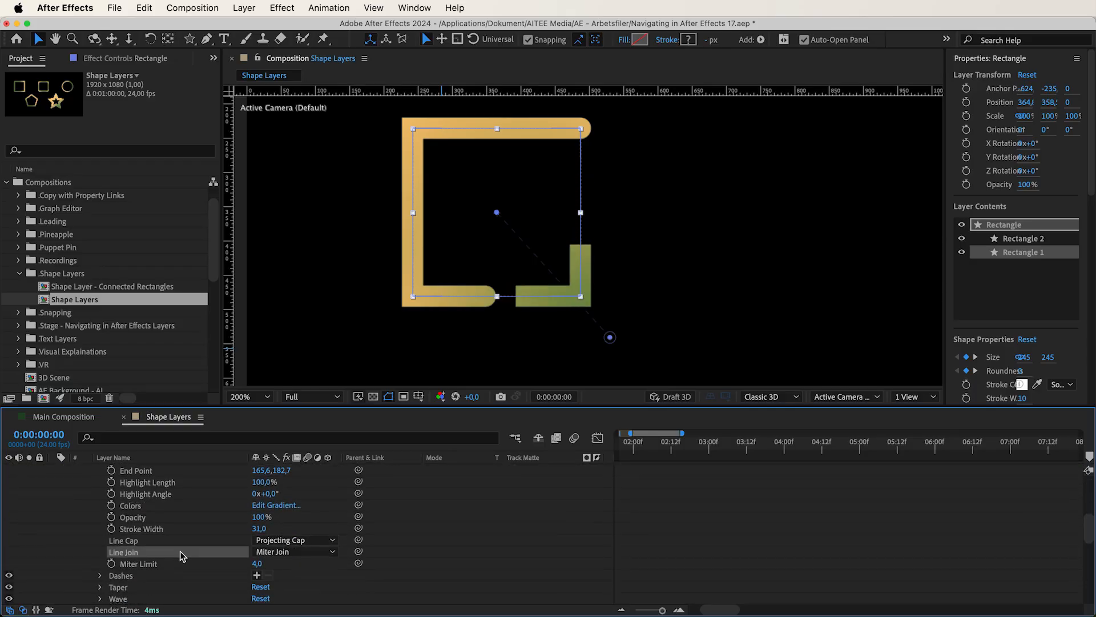
left_click(278, 553)
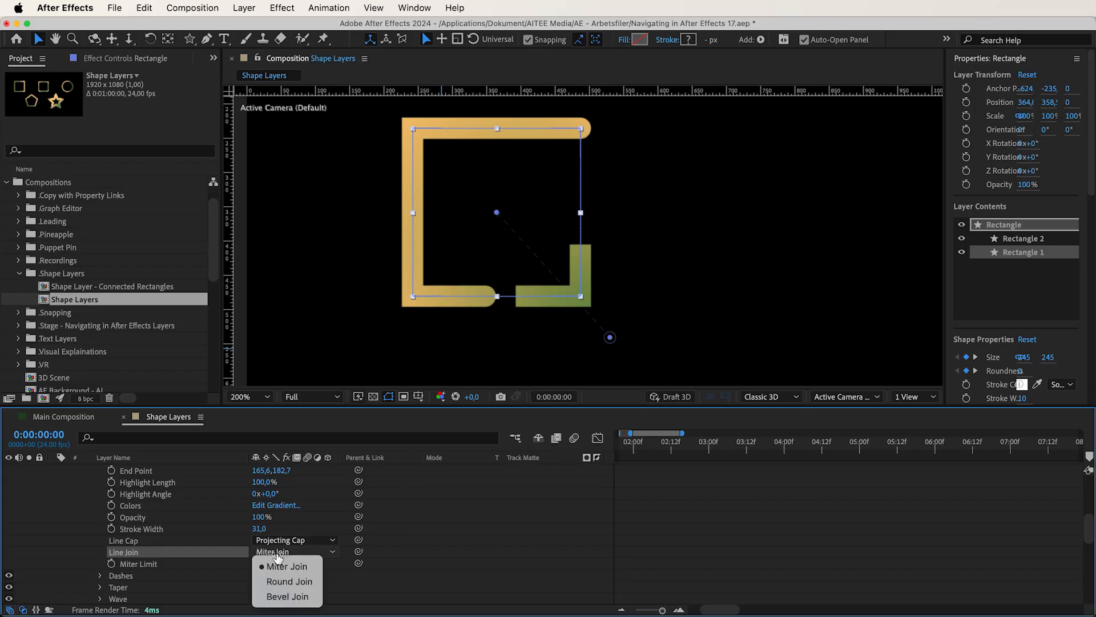
left_click(289, 582)
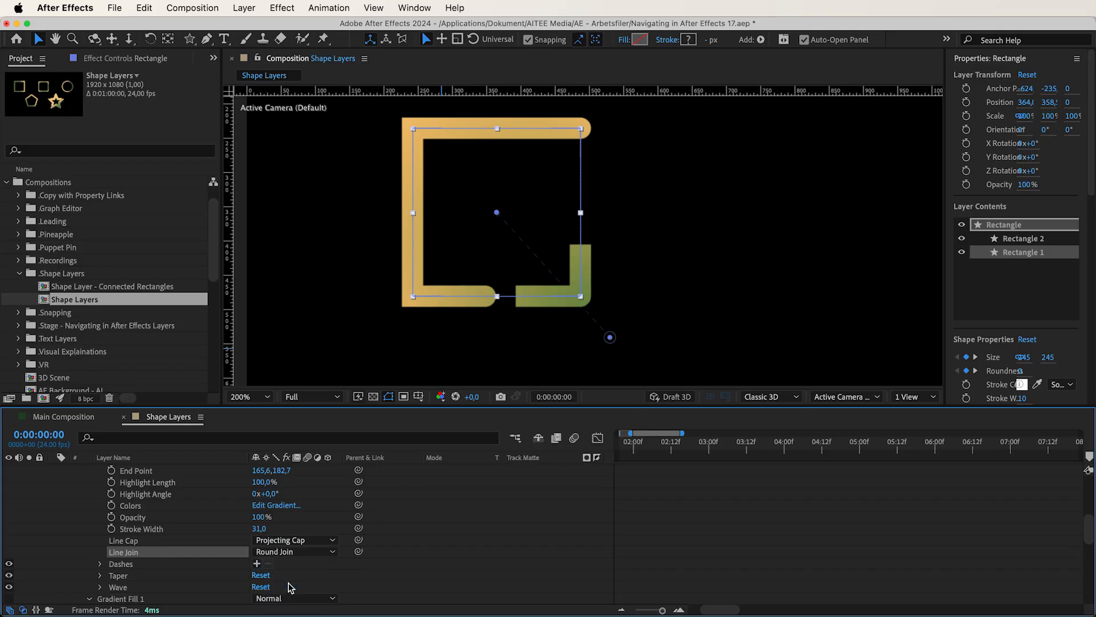
left_click(284, 553)
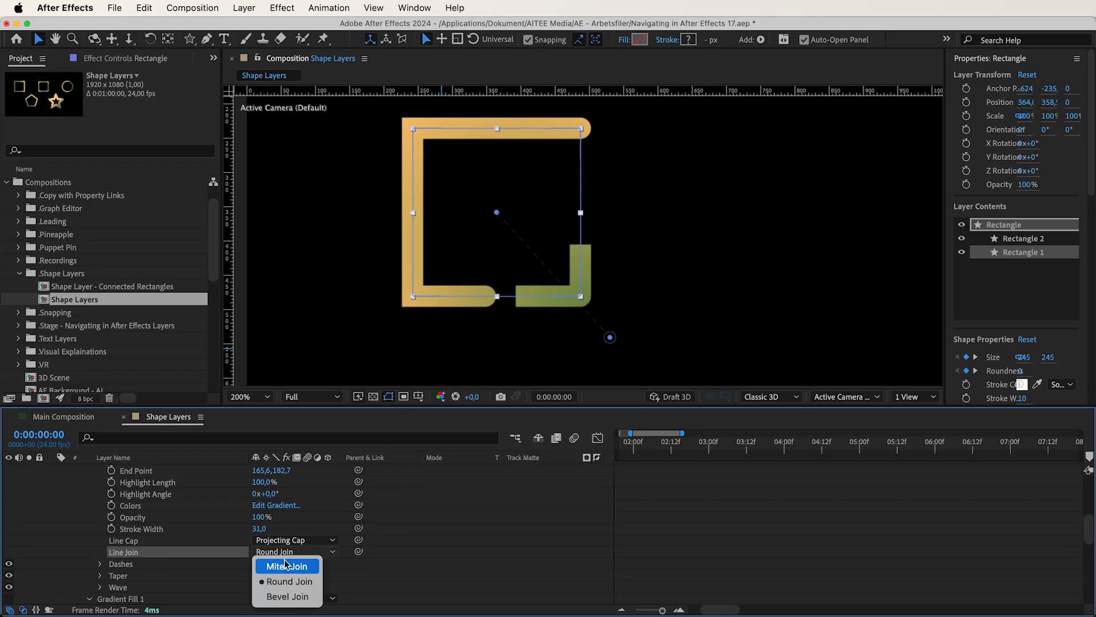
left_click(296, 597)
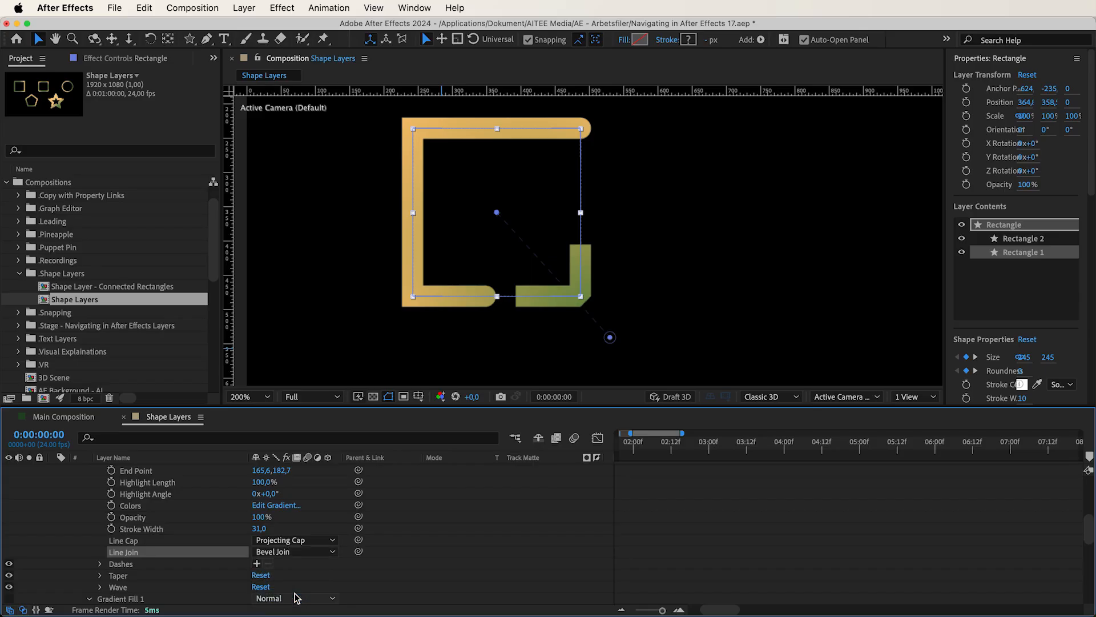
left_click(285, 552)
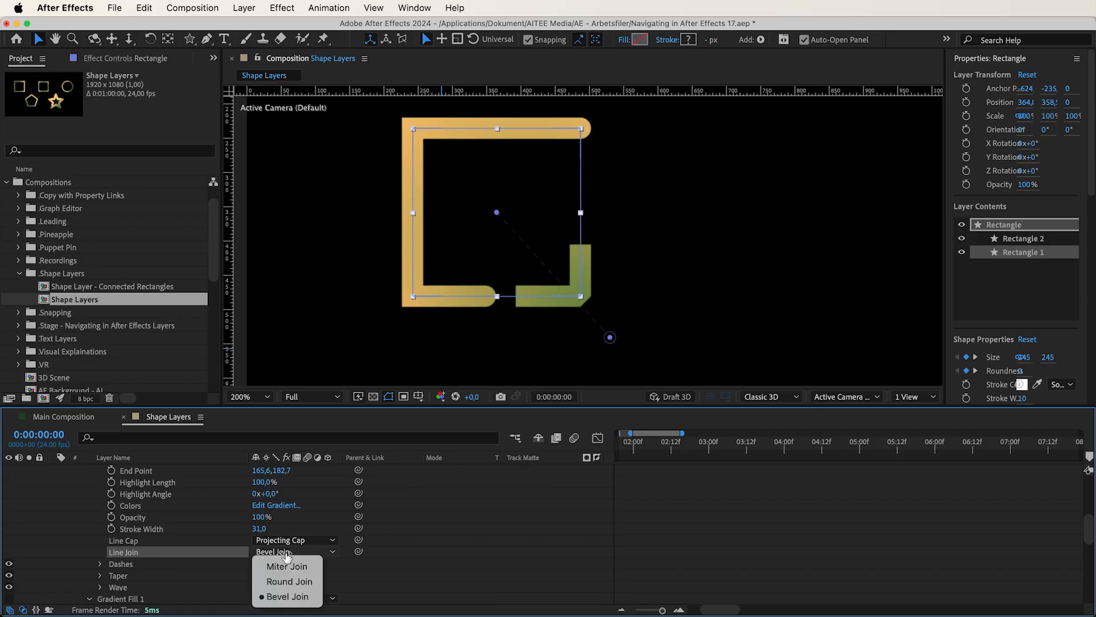
left_click(287, 566)
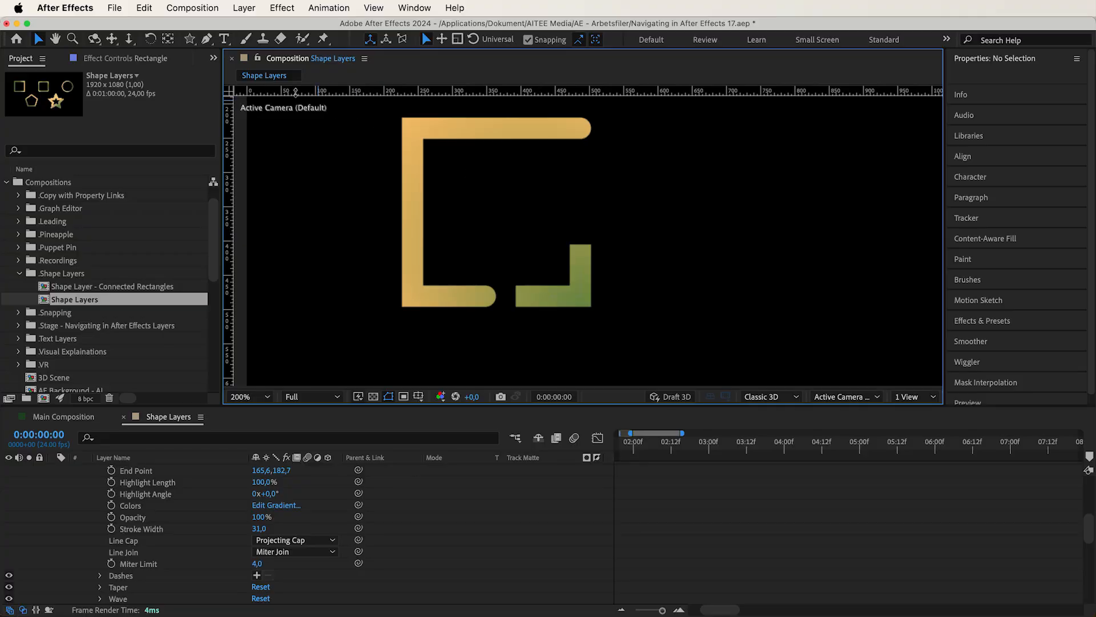
Step: Draw an open six-point zigzag path with the Pen tool on a new shape layer beside the rectangle
left_click(208, 39)
left_click(713, 159)
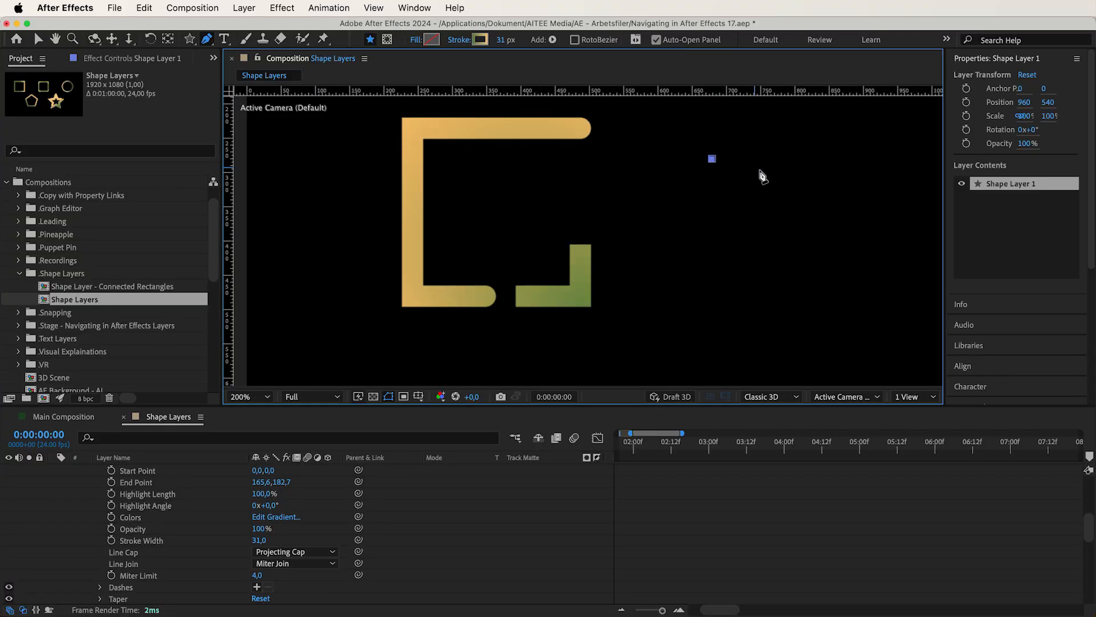
left_click(835, 197)
left_click(708, 246)
left_click(837, 258)
left_click(689, 315)
left_click(854, 344)
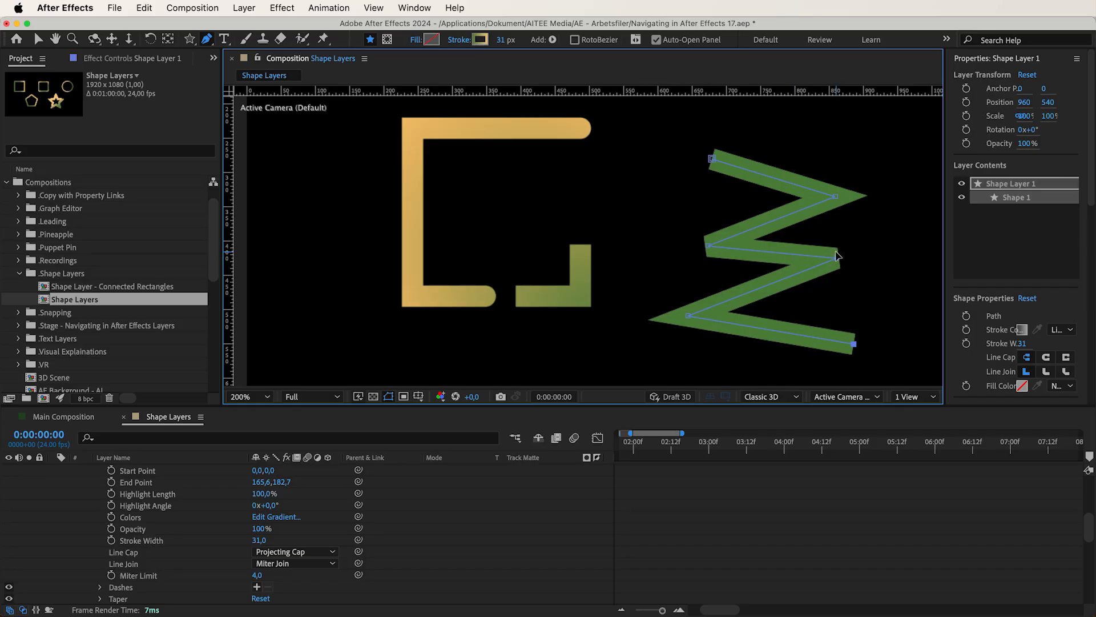
Step: Set the Miter Limit of the zigzag shape's Gradient Stroke 1 to 50 and reselect the Rectangle layer
left_click(151, 575)
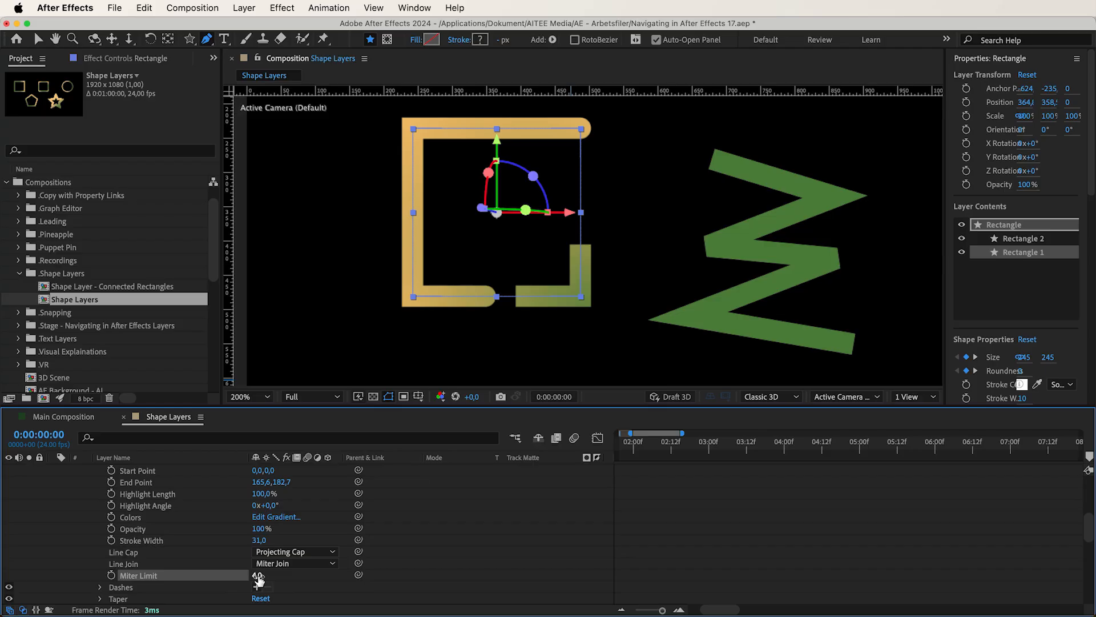
key("v")
left_click(794, 269)
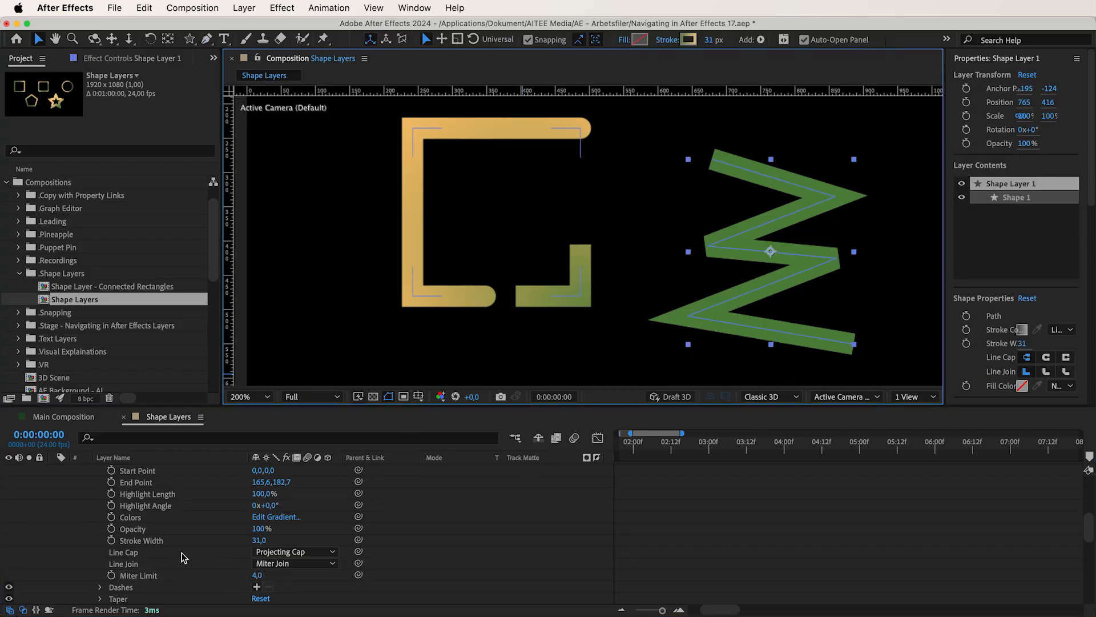
left_click(53, 469)
left_click(64, 482)
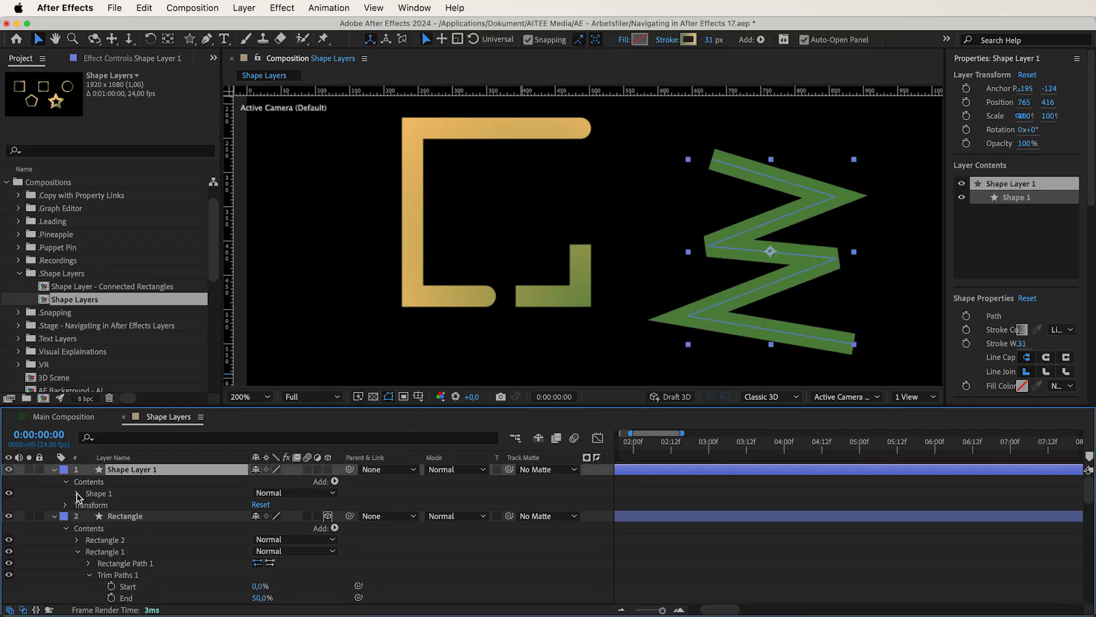
left_click(77, 493)
left_click(90, 506)
left_click(143, 587)
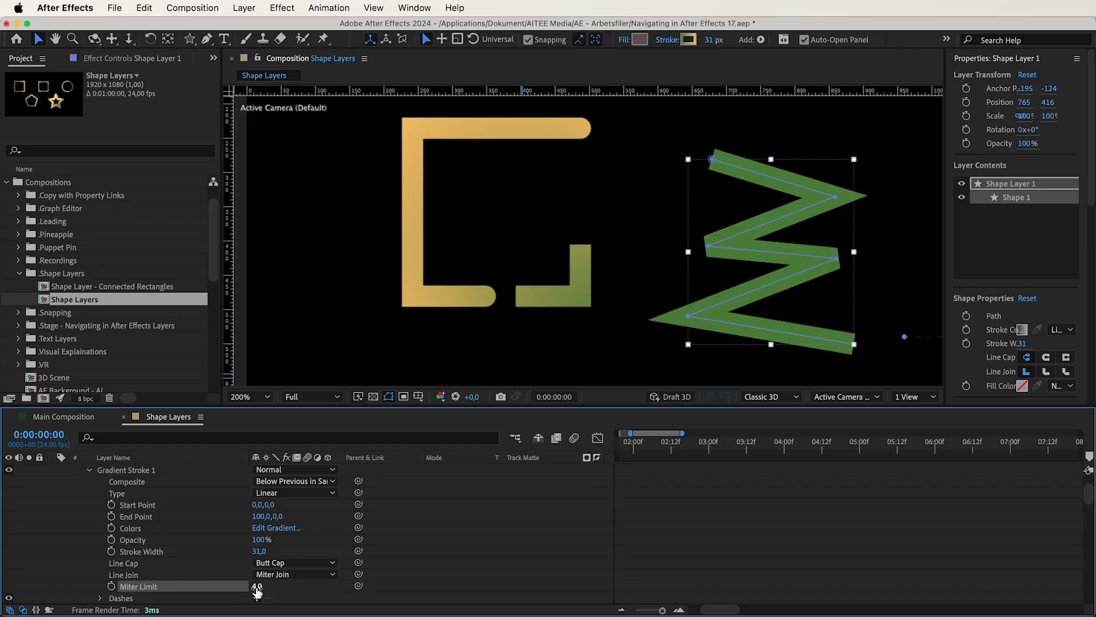
left_click_drag(258, 587, 266, 586)
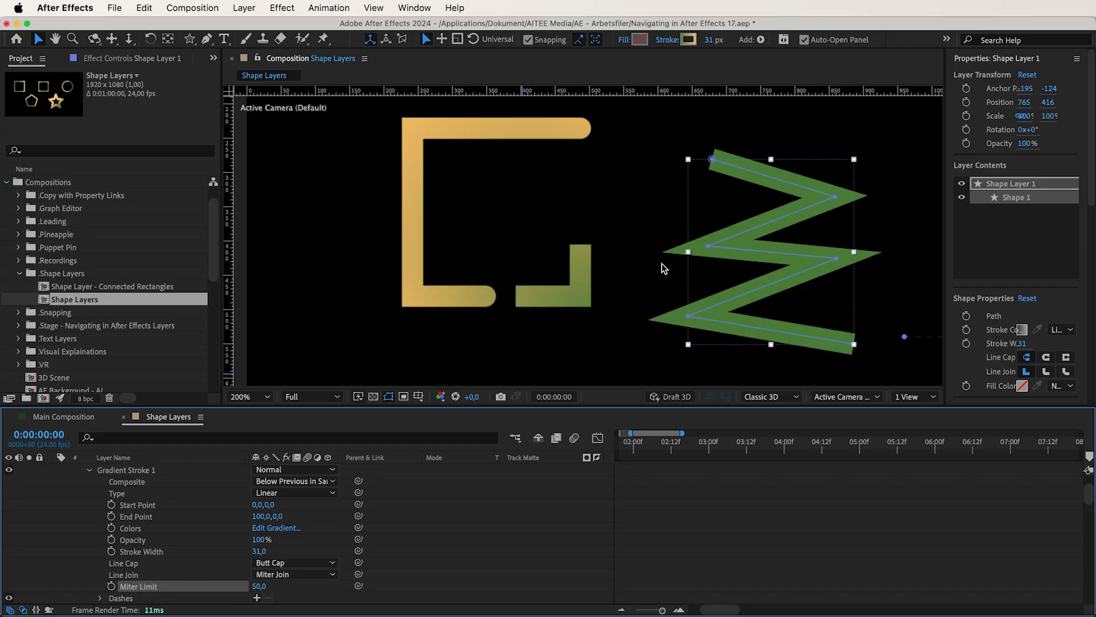
left_click(584, 251)
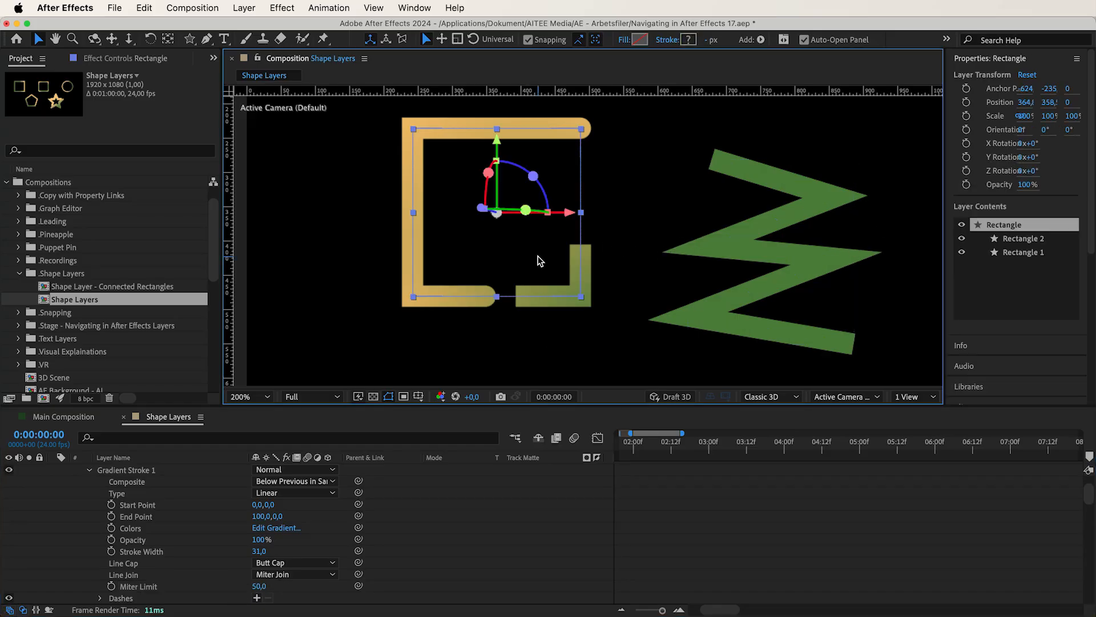
Step: Add a dash of 19 to Rectangle 1's Gradient Stroke 1 and set its Stroke Width to 8
scroll(235, 521, "down", 5)
left_click(121, 559)
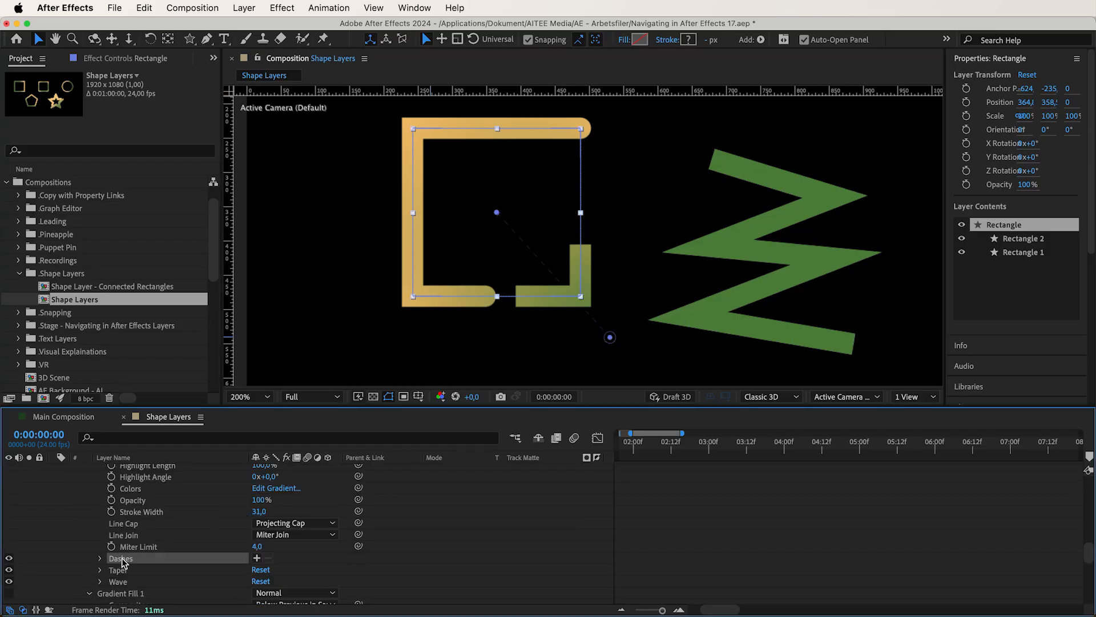
left_click(258, 559)
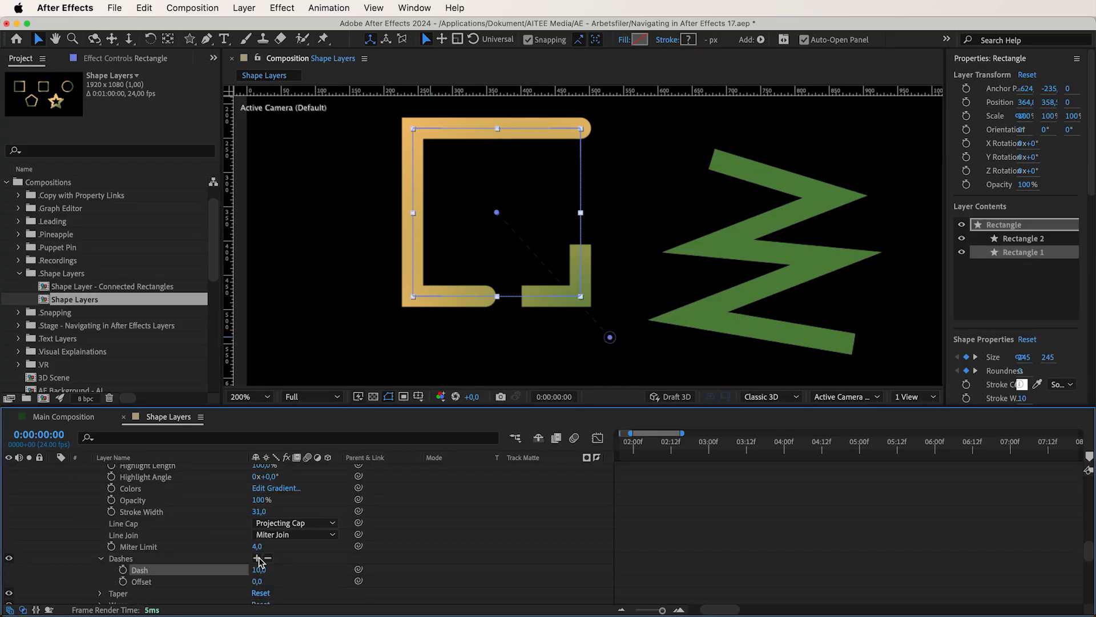
mouse_move(262, 570)
left_mouse_down()
mouse_move(269, 574)
mouse_move(246, 583)
left_mouse_up()
left_click_drag(259, 512, 245, 519)
Step: Change Rectangle 1's Trim Paths Offset to about 30° so the dashed stroke lies along one straight side
scroll(233, 523, "up", 5)
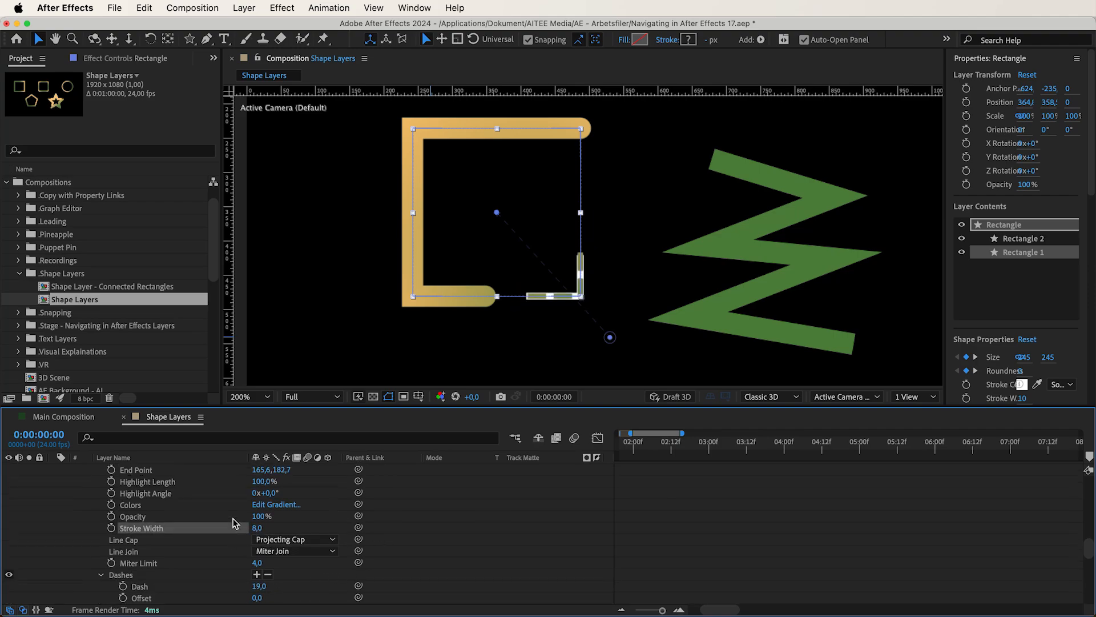
scroll(233, 523, "up", 2)
left_click_drag(277, 495, 286, 494)
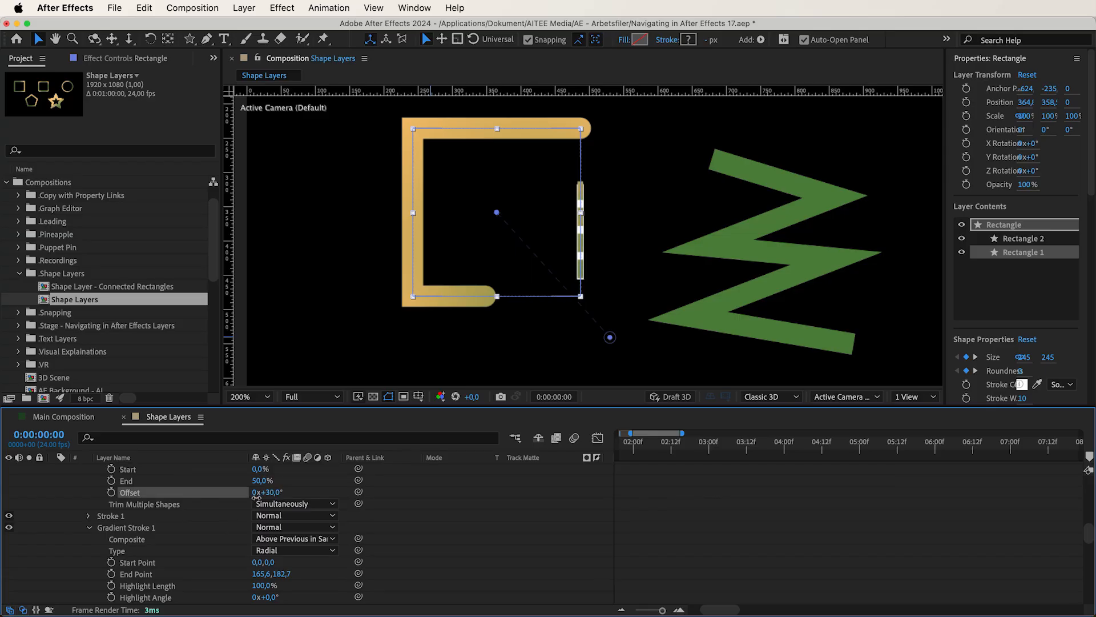
Step: Set Gradient Stroke 1's Dash to 13 and add a Gap of 22
scroll(228, 562, "down", 5)
scroll(228, 561, "down", 2)
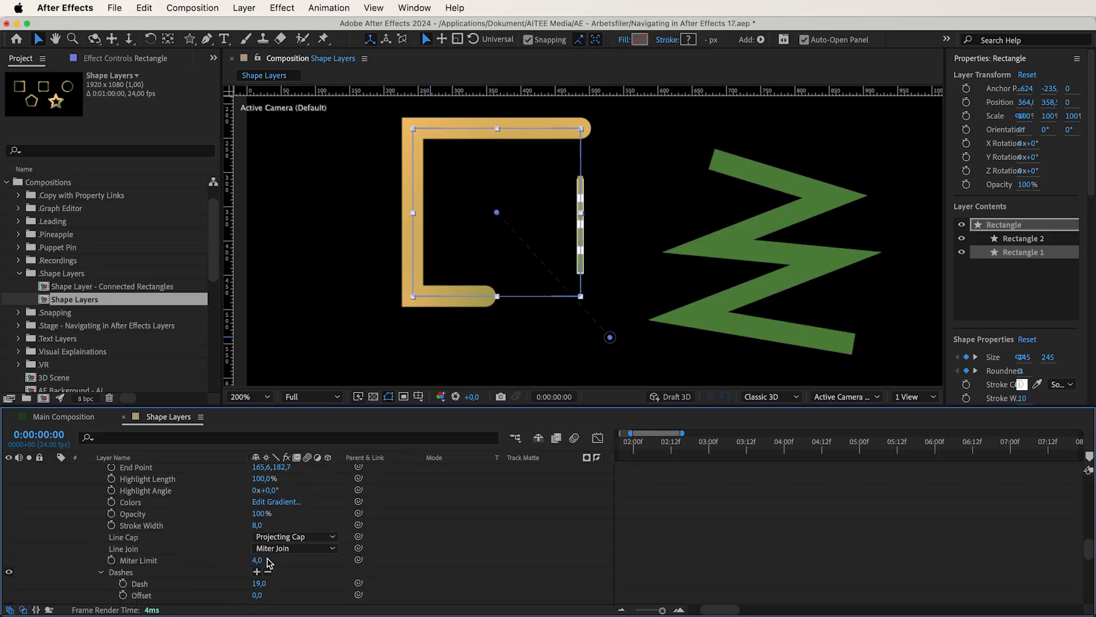
mouse_move(255, 566)
left_mouse_down()
mouse_move(291, 564)
mouse_move(254, 579)
left_mouse_up()
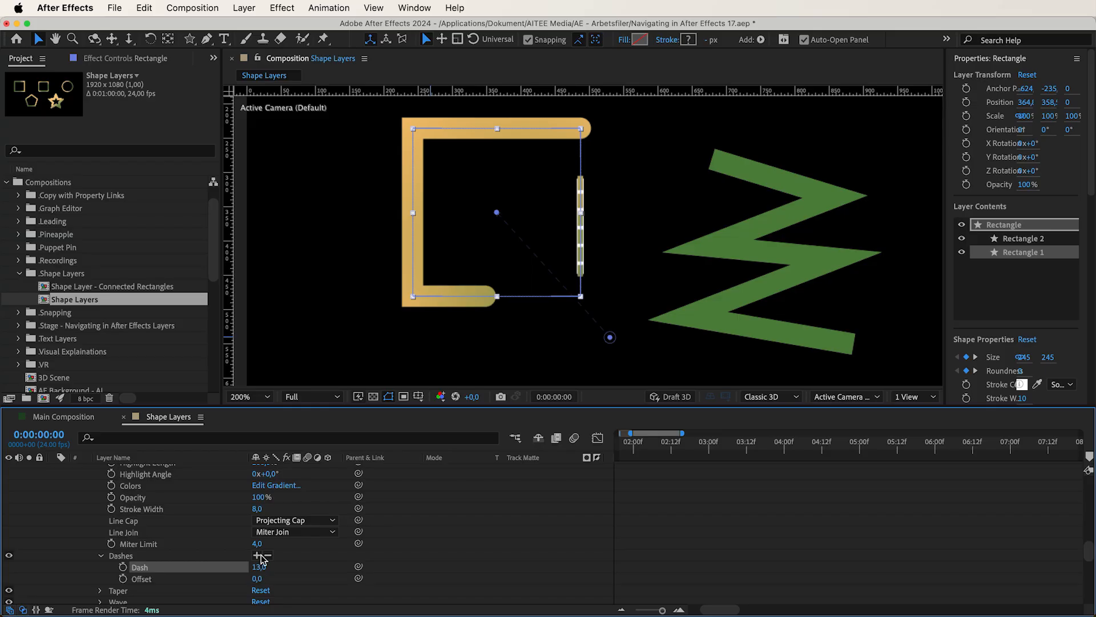
left_click(258, 556)
left_click_drag(259, 578, 241, 595)
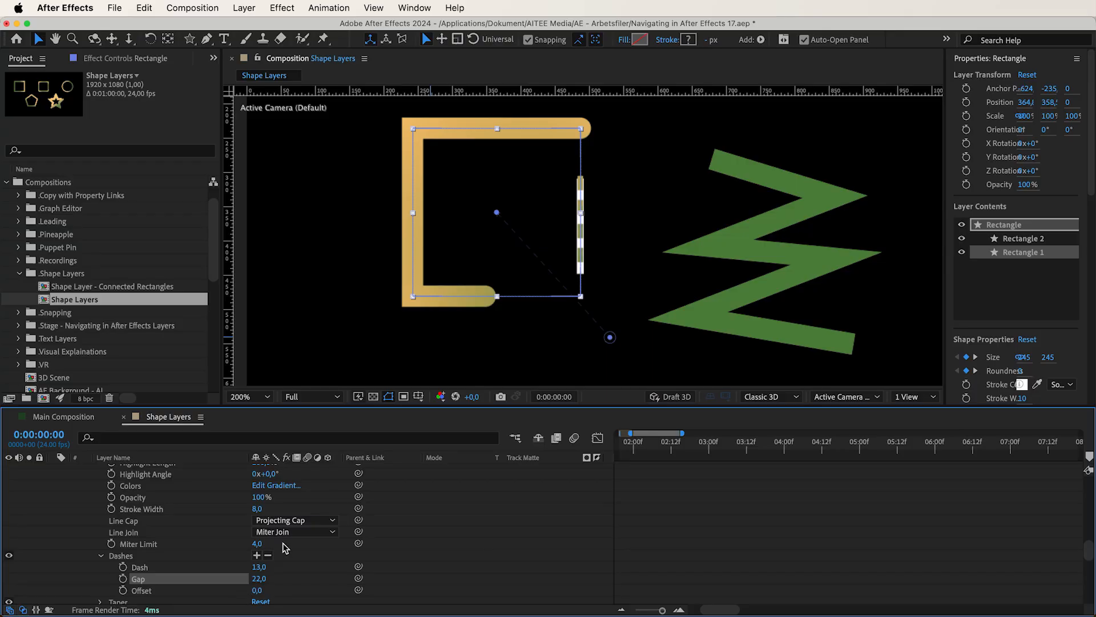
Step: Try Butt Cap and Round Cap as the Line Cap of the dashed Gradient Stroke 1, and restore Projecting Cap
left_click(289, 521)
left_click(285, 531)
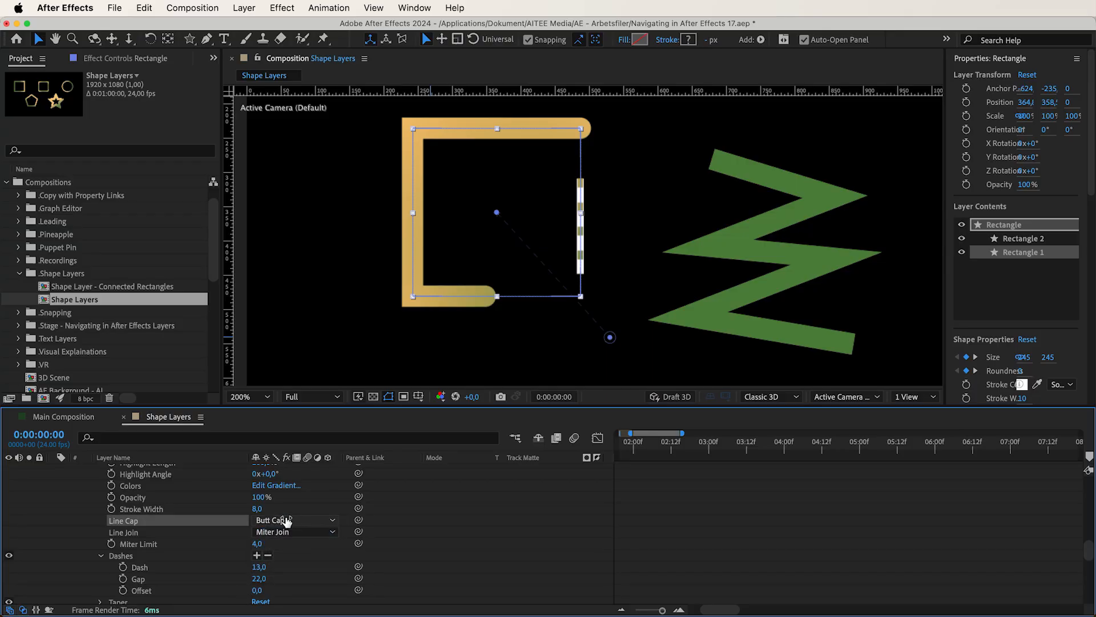
left_click(287, 520)
left_click(291, 549)
left_click(288, 520)
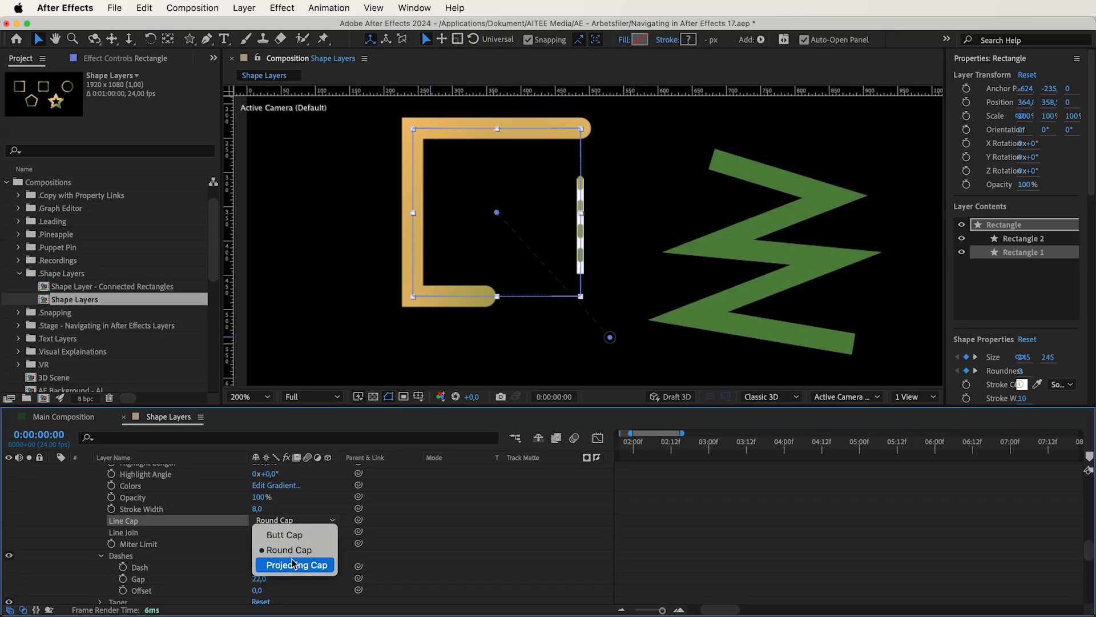
left_click(294, 565)
Step: Adjust Rectangle 1's Trim Paths Offset so the dashed stroke wraps around the rectangle's lower corner
scroll(266, 515, "up", 5)
scroll(260, 514, "up", 4)
left_click_drag(272, 509, 418, 475)
left_click_drag(324, 485, 280, 485)
Step: Set Gradient Stroke 1's Stroke Width to 31, remove its gap and set Dash to 0
scroll(232, 527, "down", 3)
scroll(229, 527, "down", 10)
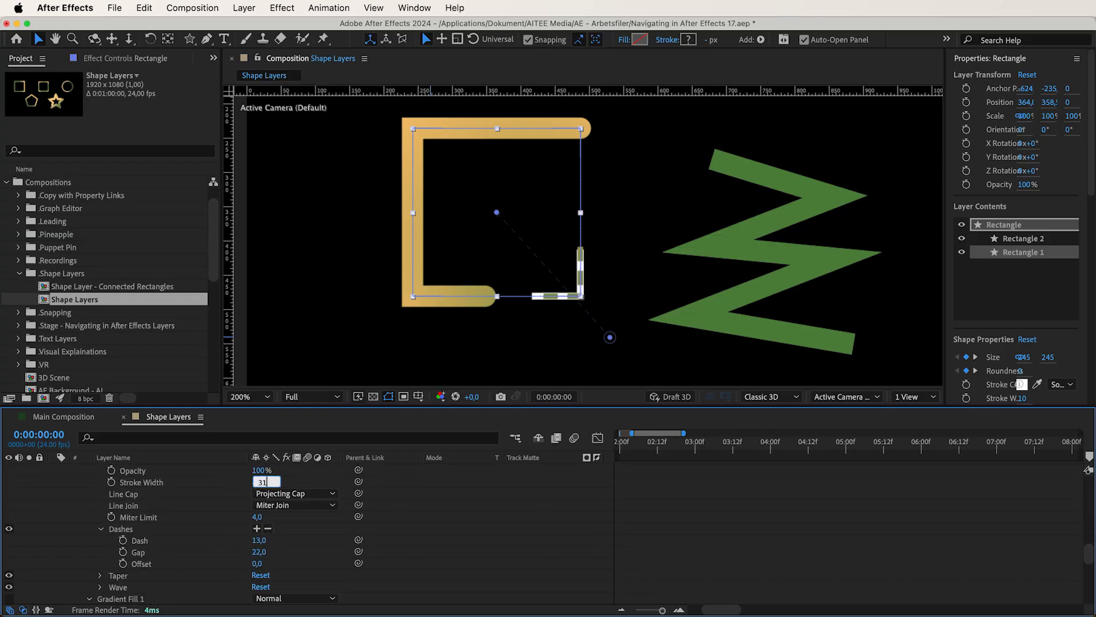
left_click_drag(257, 483, 272, 482)
left_click(269, 529)
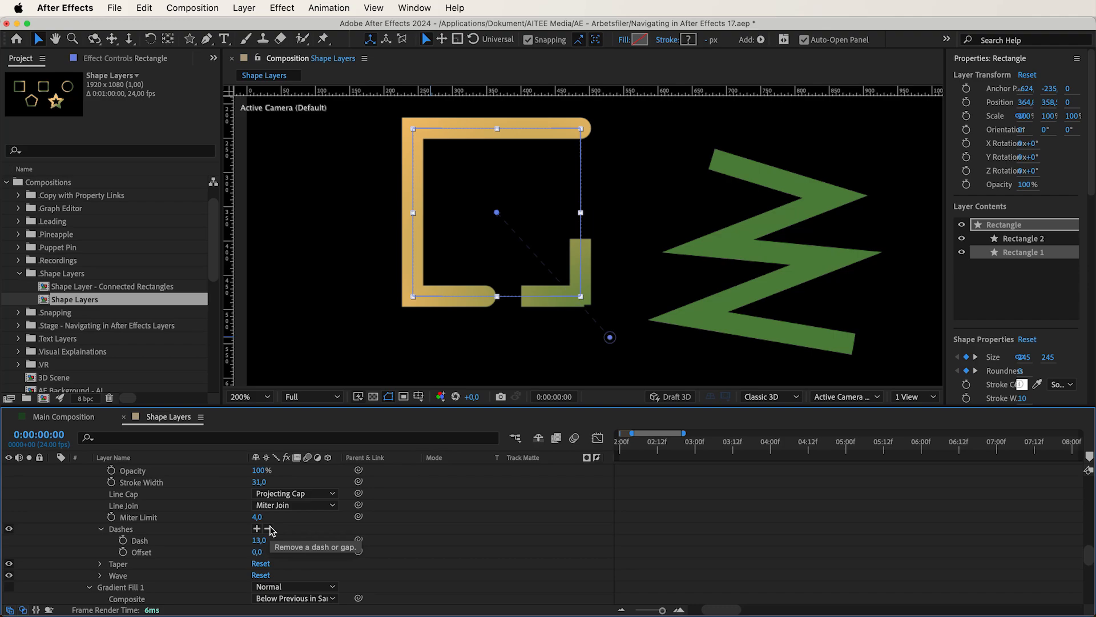
left_click(255, 540)
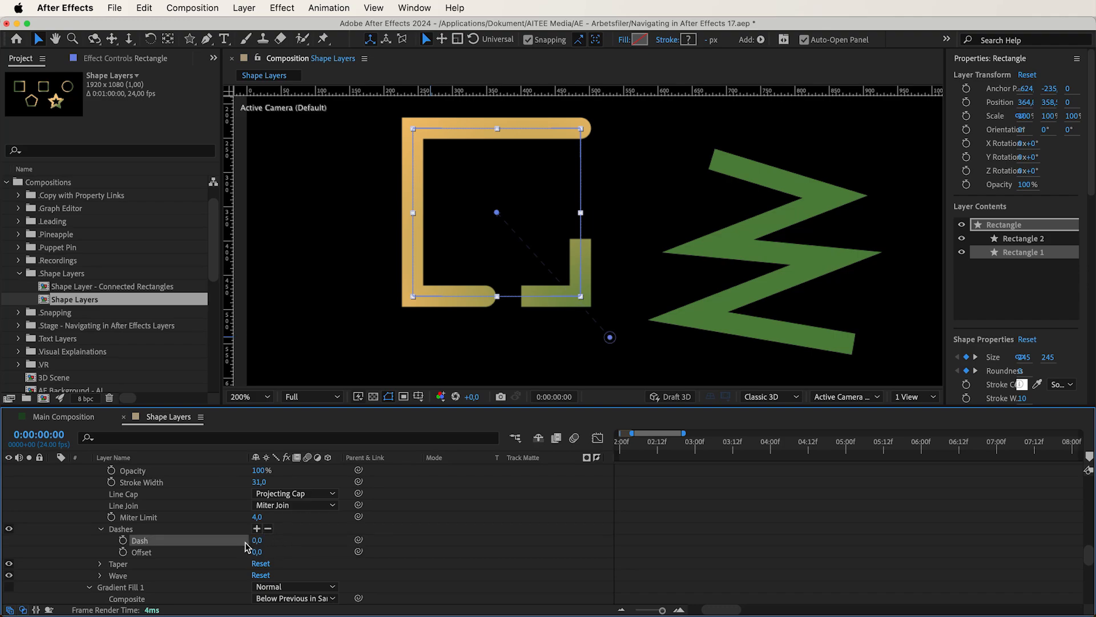
Step: Try Pixels as the Length Units of Gradient Stroke 1's Taper, and restore Percent
left_click(98, 564)
scroll(145, 556, "down", 6)
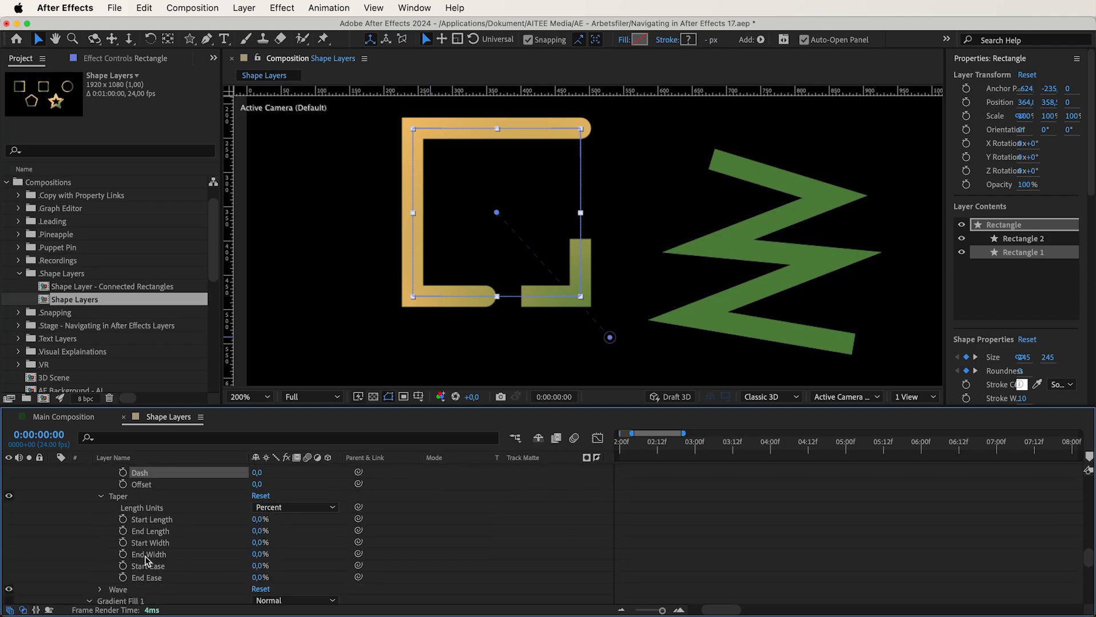
left_click(153, 503)
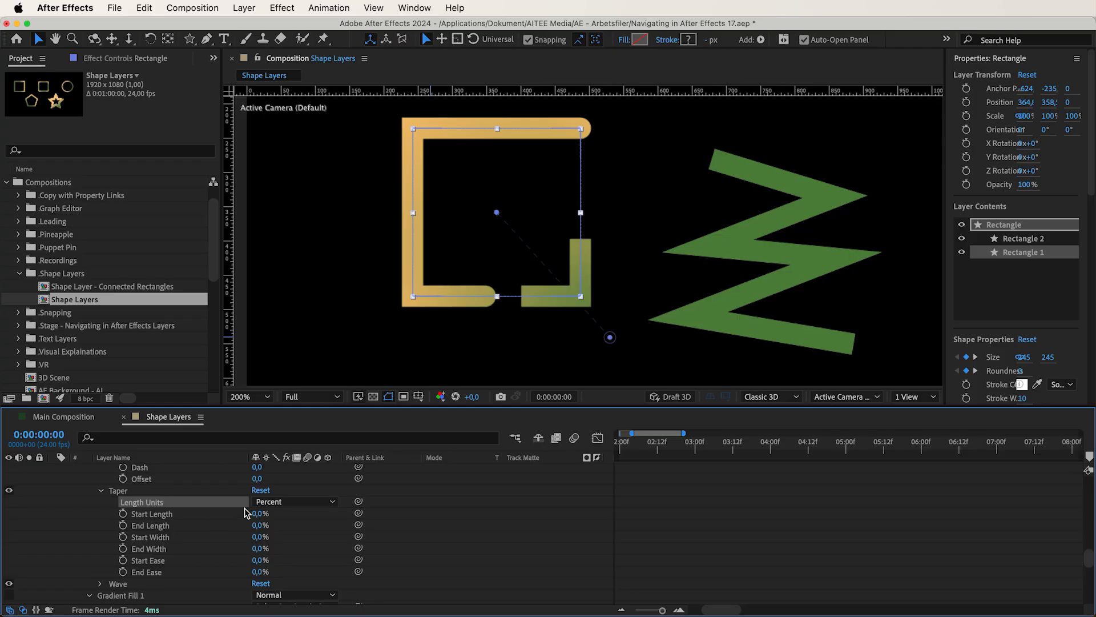
left_click(273, 502)
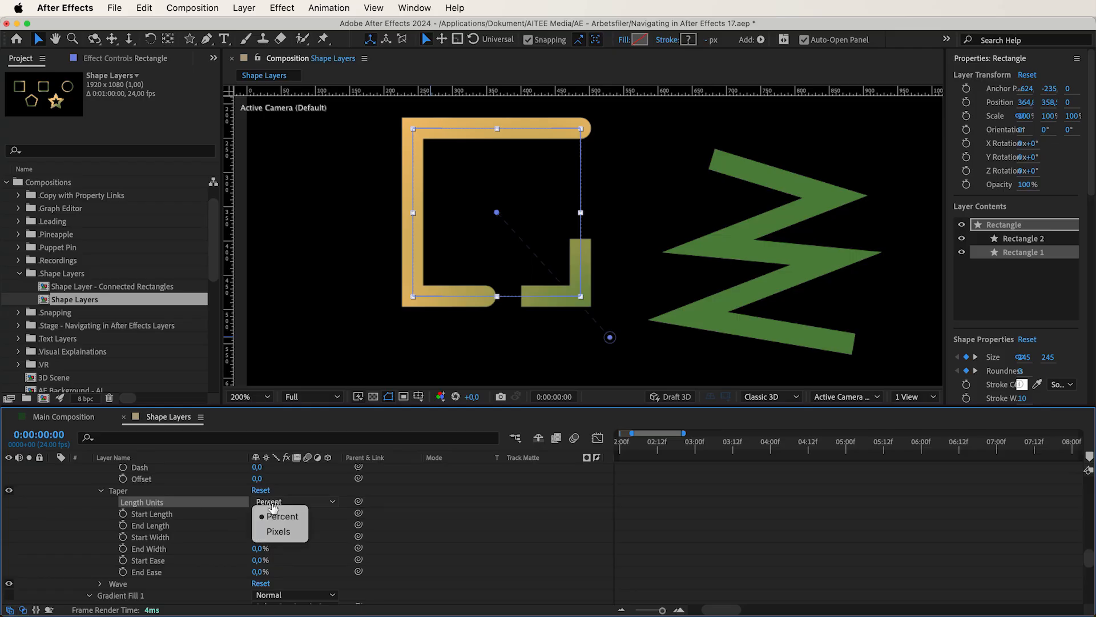
left_click(279, 532)
left_click(280, 505)
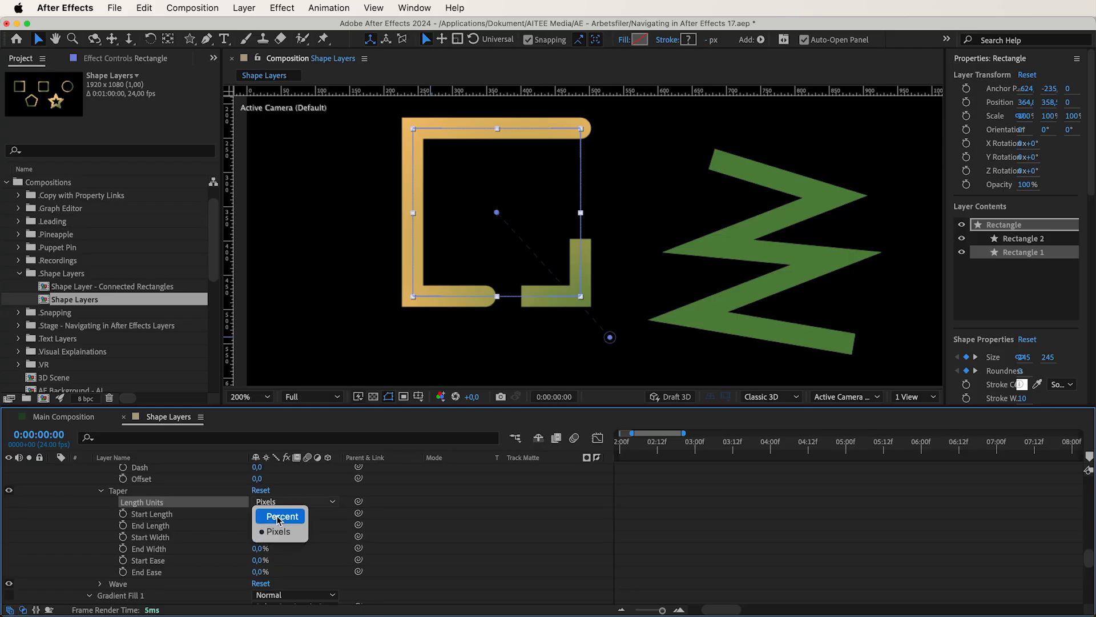
left_click(278, 517)
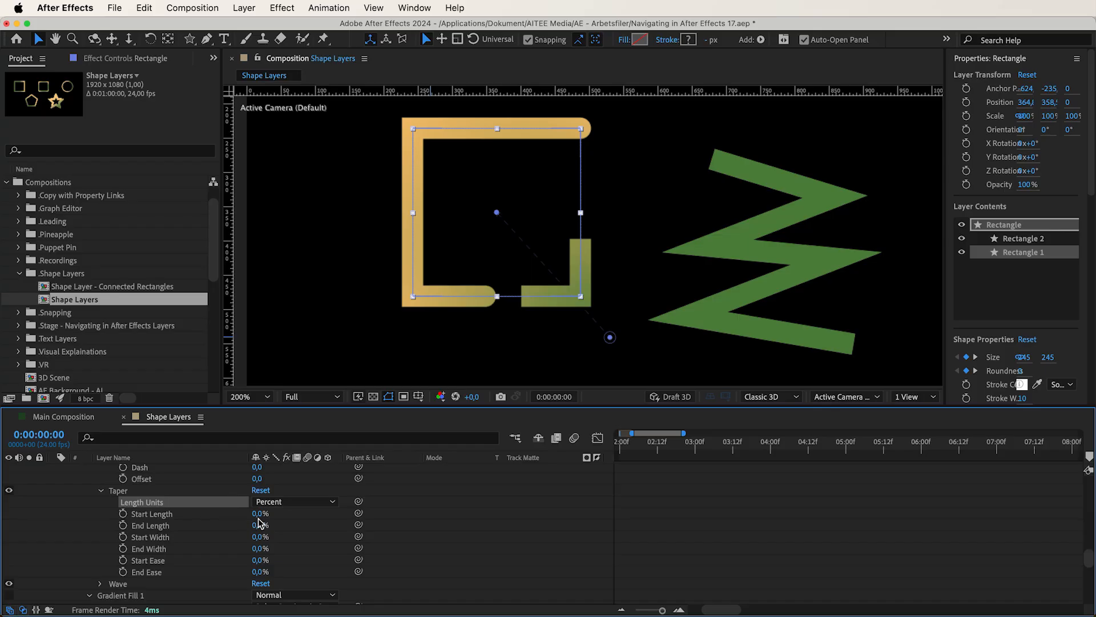
Step: Try Taper values of 28% Start Length with 37% Start Width and 30% End Length with 17% End Width, and return them to 0%
left_click_drag(258, 514, 337, 509)
mouse_move(390, 503)
left_mouse_down()
mouse_move(248, 518)
mouse_move(364, 516)
mouse_move(275, 525)
mouse_move(259, 543)
mouse_move(297, 528)
left_mouse_up()
left_click(275, 533)
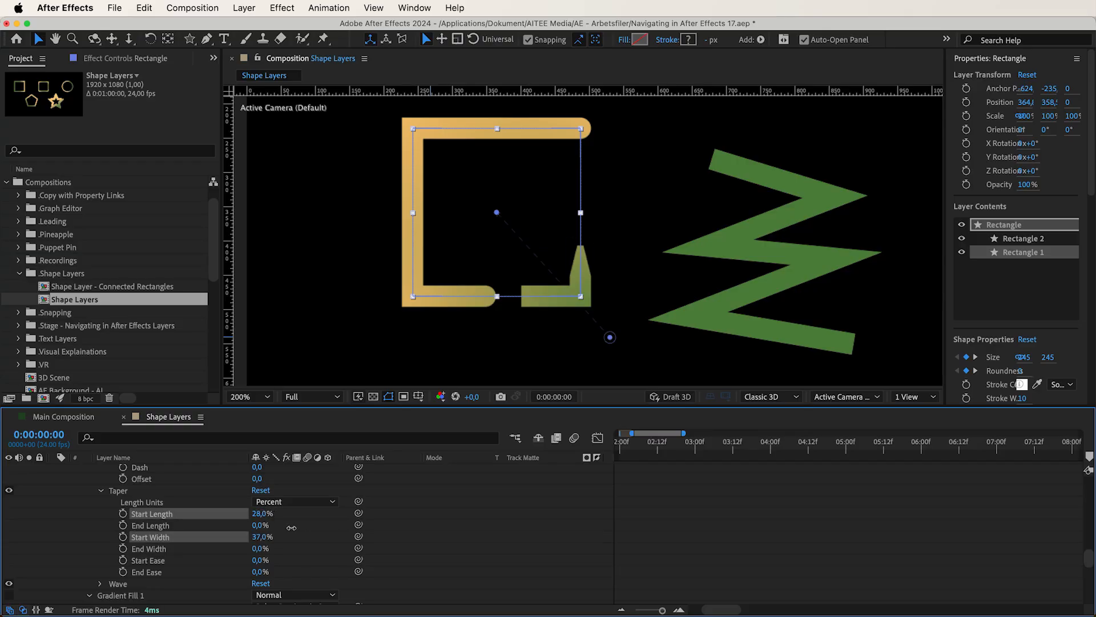
mouse_move(235, 543)
left_mouse_down()
mouse_move(291, 540)
mouse_move(264, 560)
mouse_move(306, 561)
mouse_move(252, 565)
mouse_move(259, 541)
mouse_move(221, 539)
mouse_move(213, 512)
mouse_move(276, 521)
mouse_move(269, 554)
mouse_move(316, 563)
mouse_move(200, 580)
left_mouse_up()
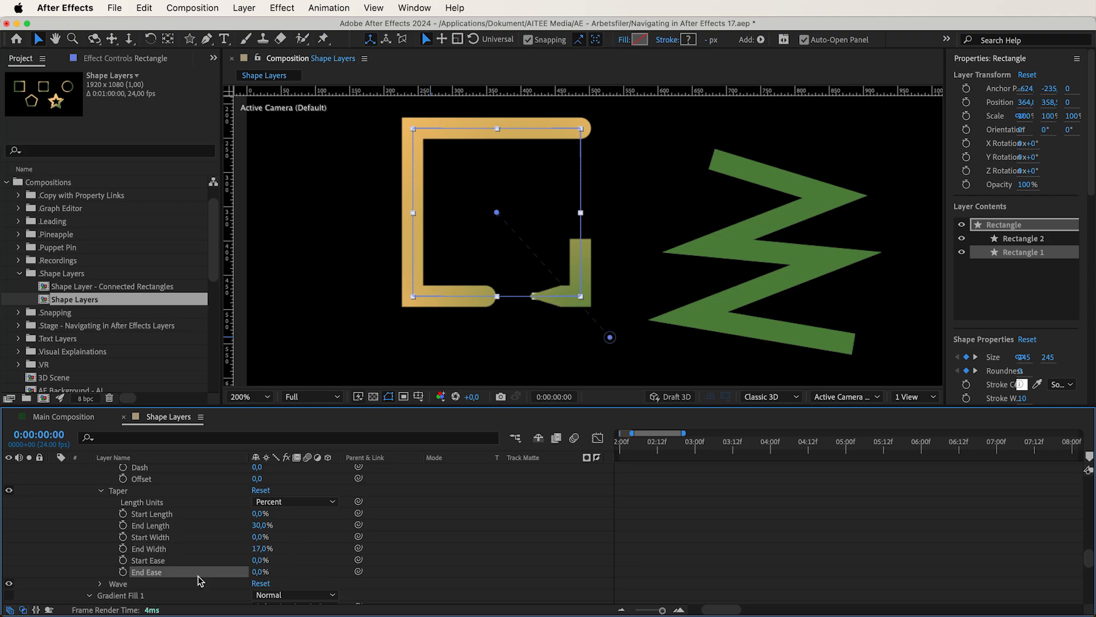
left_click_drag(260, 547, 206, 531)
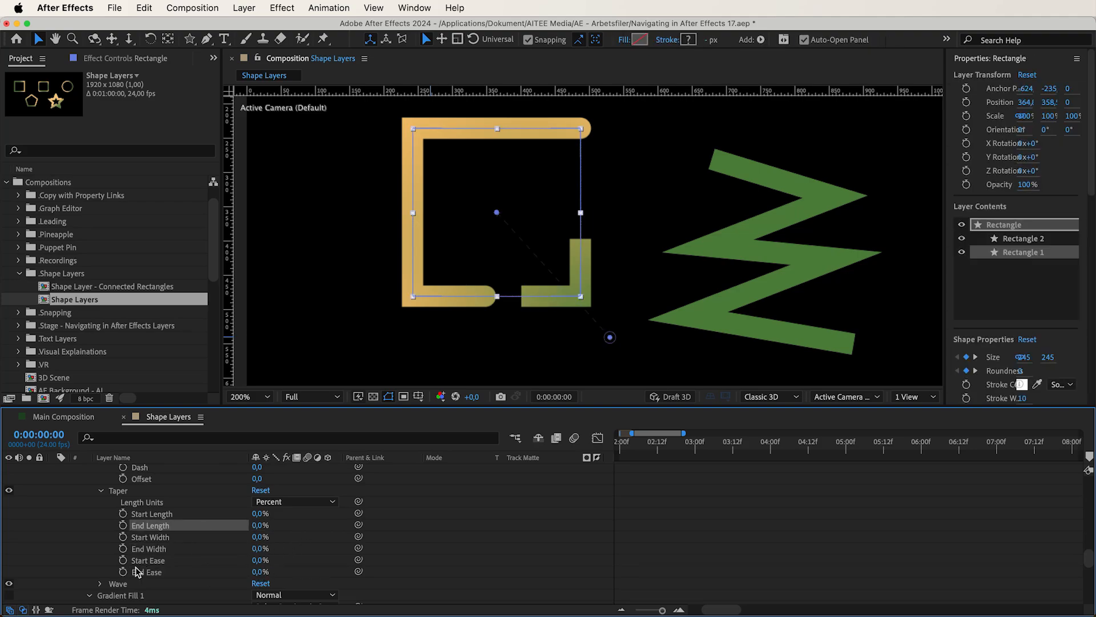
Step: Set the Wave Amount of Gradient Stroke 1 to 100%
left_click(101, 583)
scroll(101, 586, "down", 2)
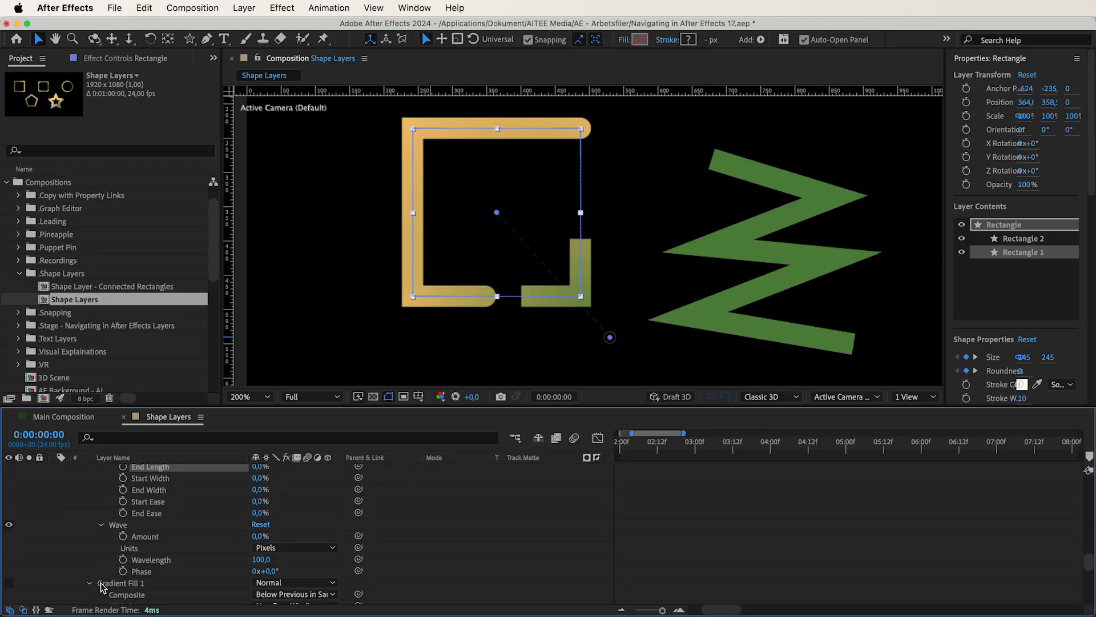
left_click(164, 538)
mouse_move(260, 536)
left_mouse_down()
mouse_move(324, 528)
mouse_move(260, 540)
mouse_move(285, 538)
left_mouse_up()
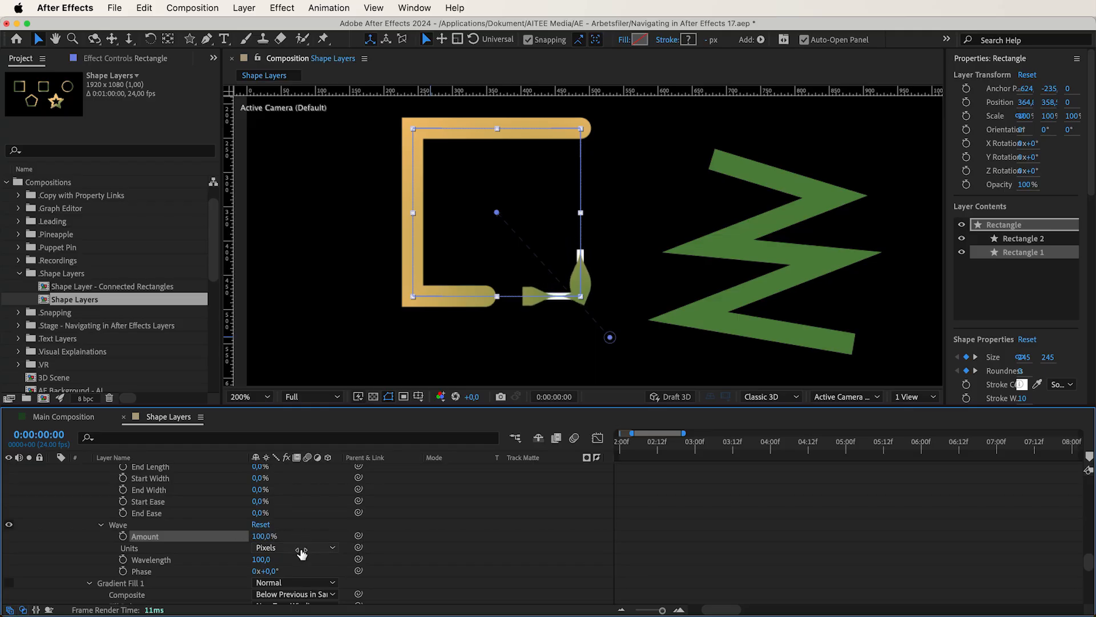
Step: Try Cycles as the Units of Gradient Stroke 1's Wave, and restore Pixels
left_click(294, 547)
left_click(289, 574)
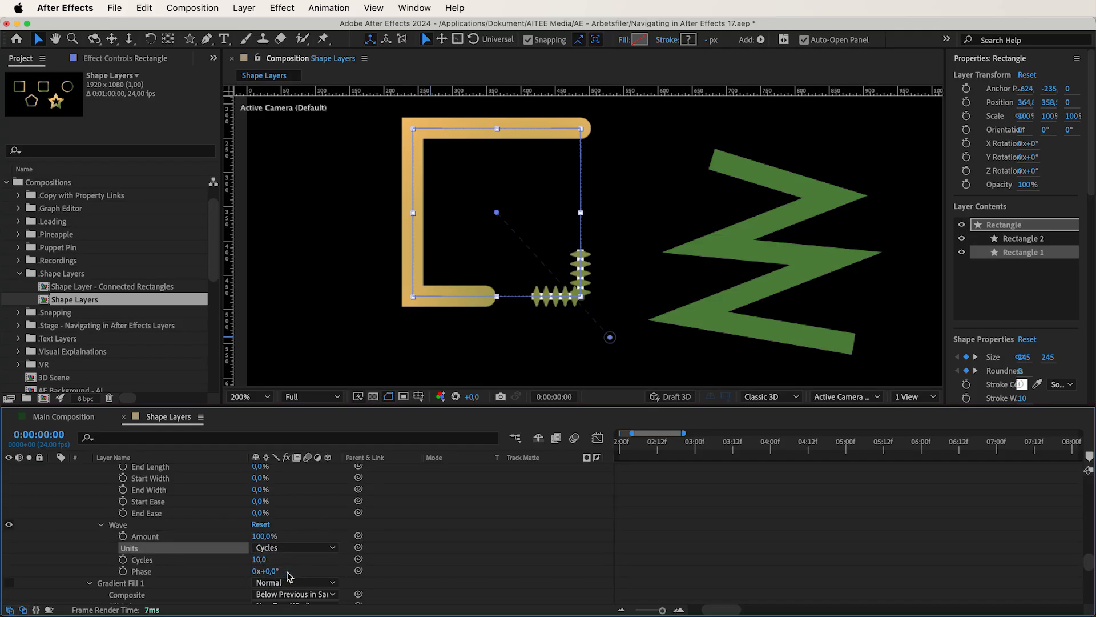
left_click(294, 547)
left_click(285, 562)
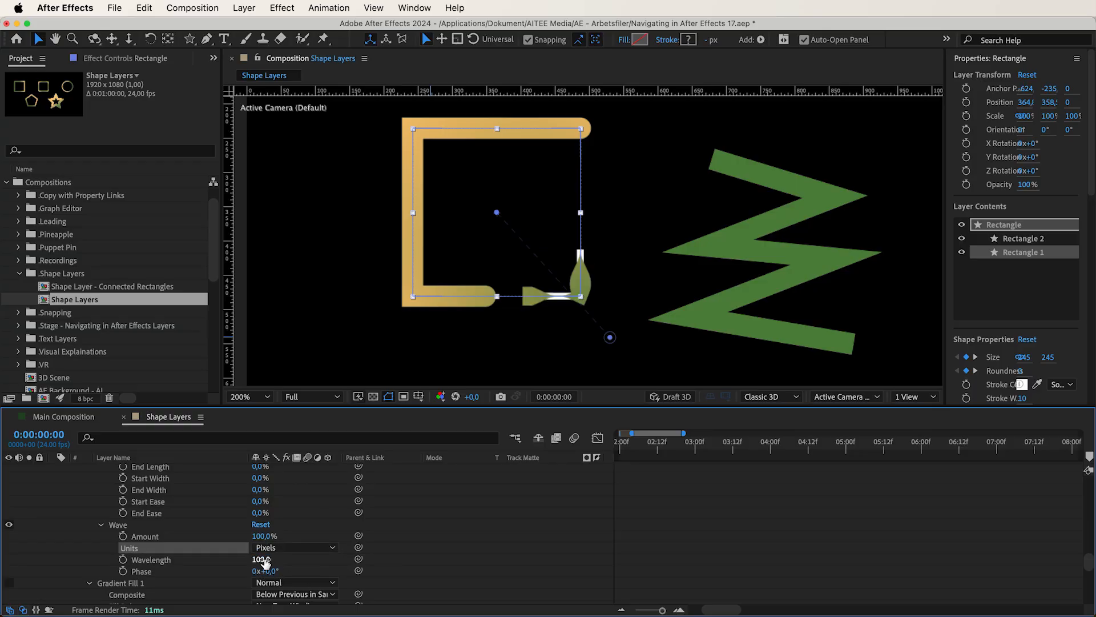
Step: Set the Wavelength of Gradient Stroke 1's Wave to 75 and adjust its Phase
left_click_drag(265, 562, 254, 560)
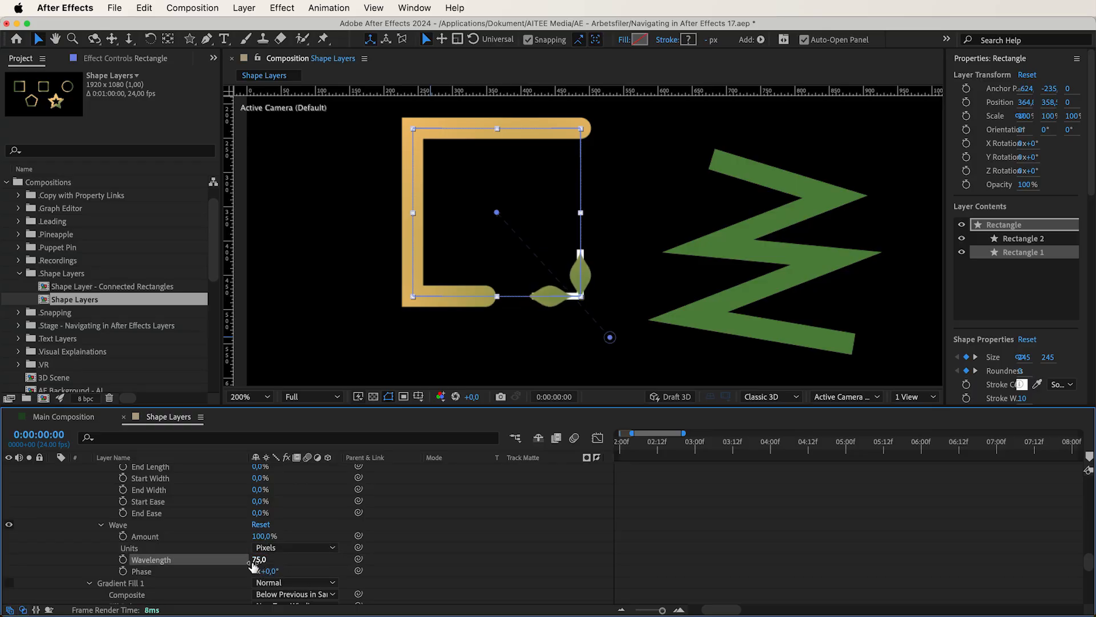
left_click_drag(269, 572, 282, 567)
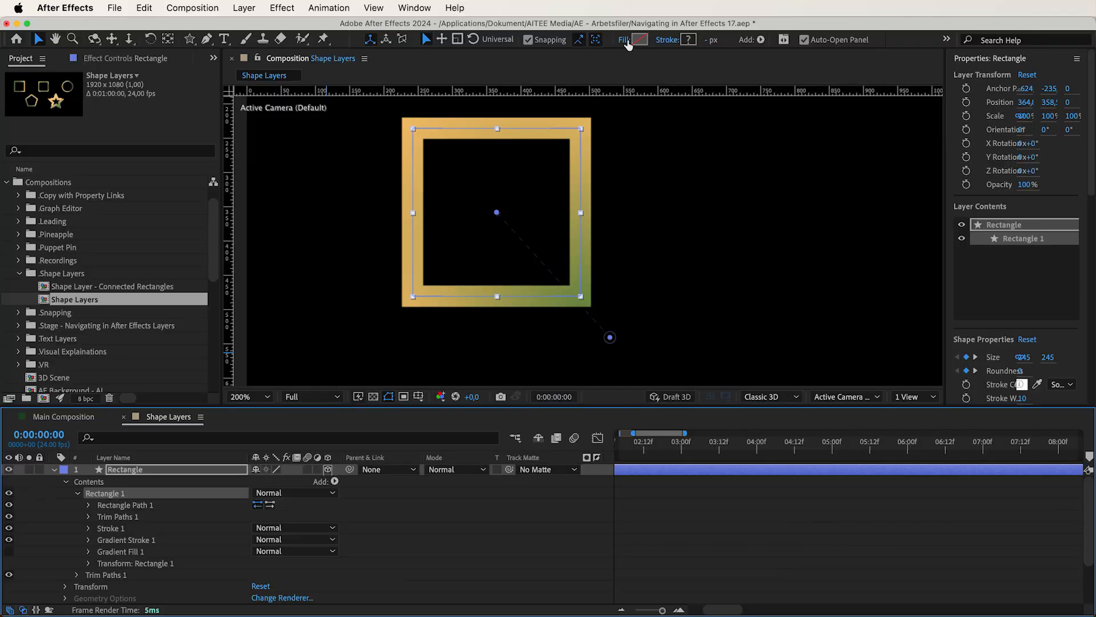
Step: Give Rectangle 1 a Radial Gradient fill at 100% opacity in Normal mode
left_click(626, 41)
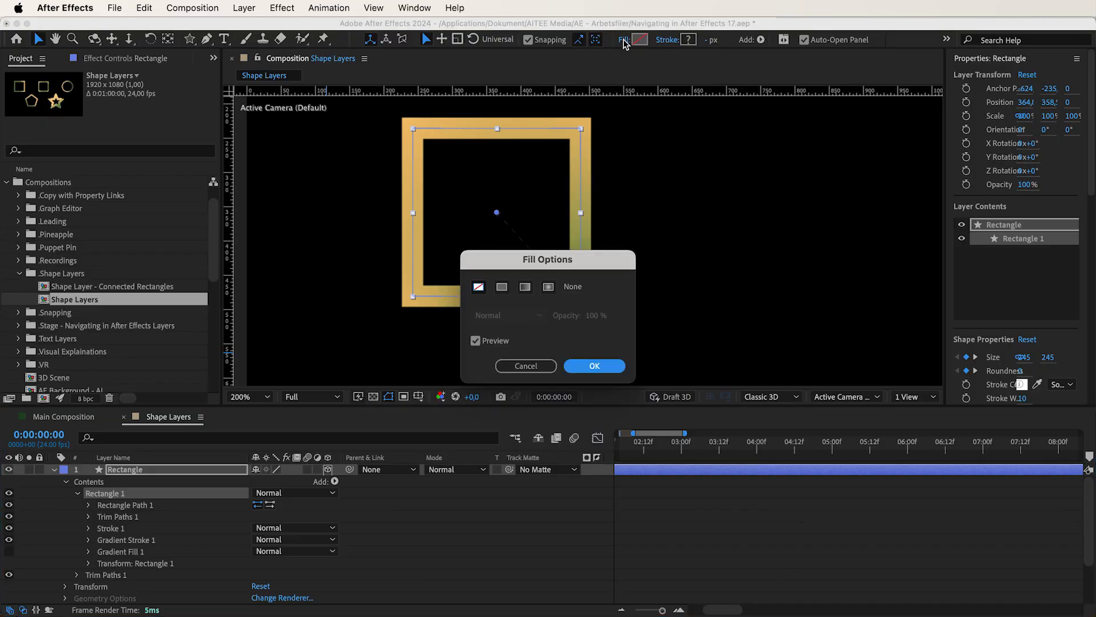
left_click(549, 287)
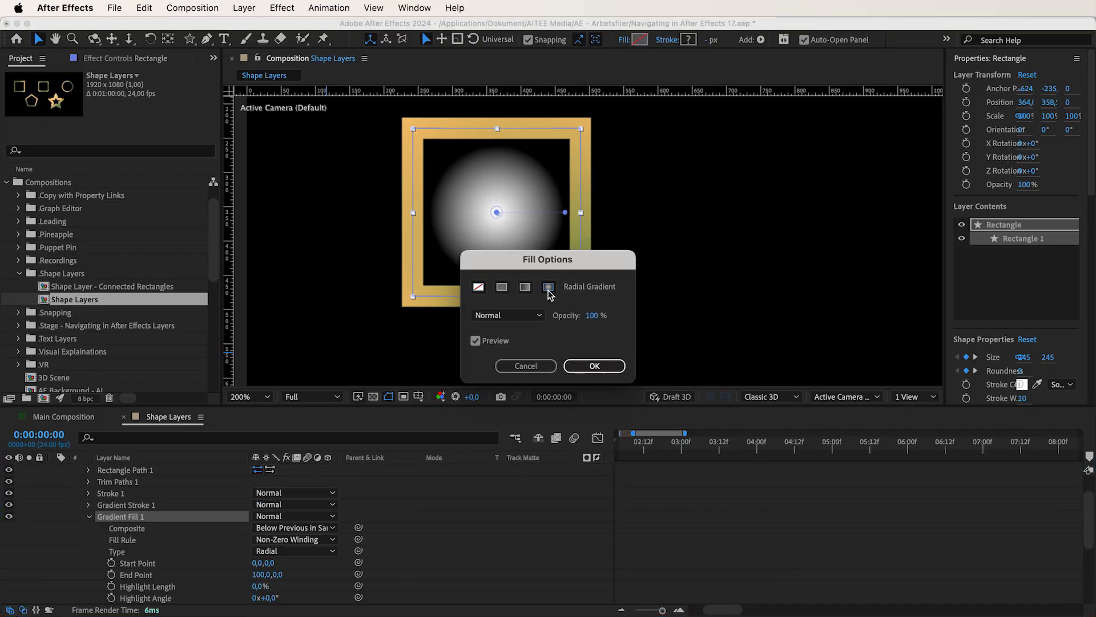
left_click(595, 366)
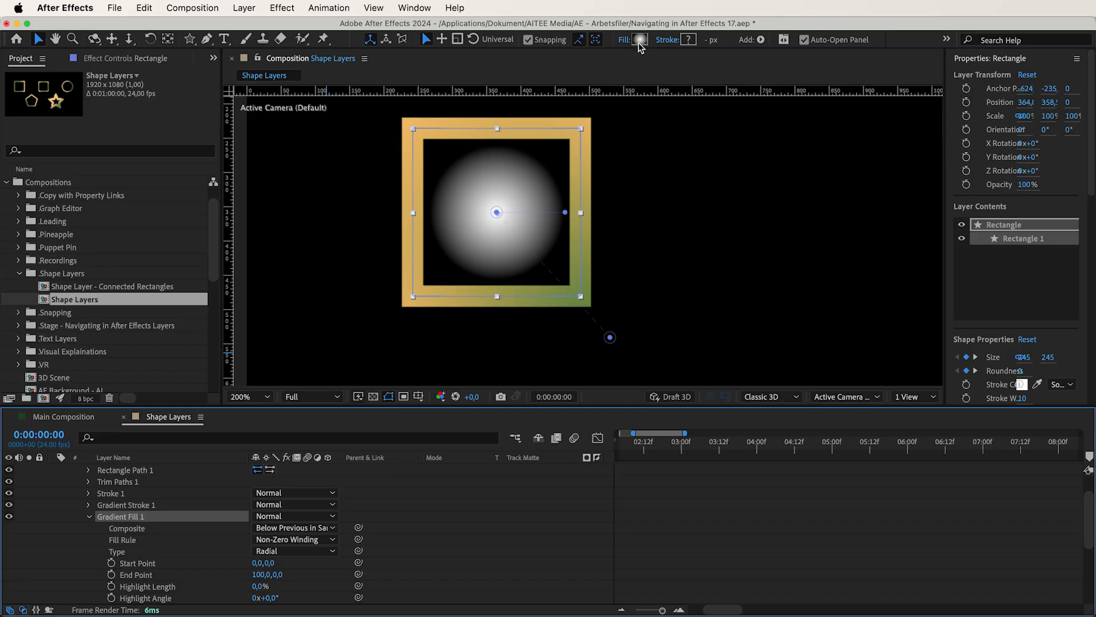
Step: Set the first colour stop of the rectangle's radial fill to blue 1386FF and shift the gradient midpoint toward the black stop
left_click(640, 40)
left_click(604, 480)
left_click(575, 400)
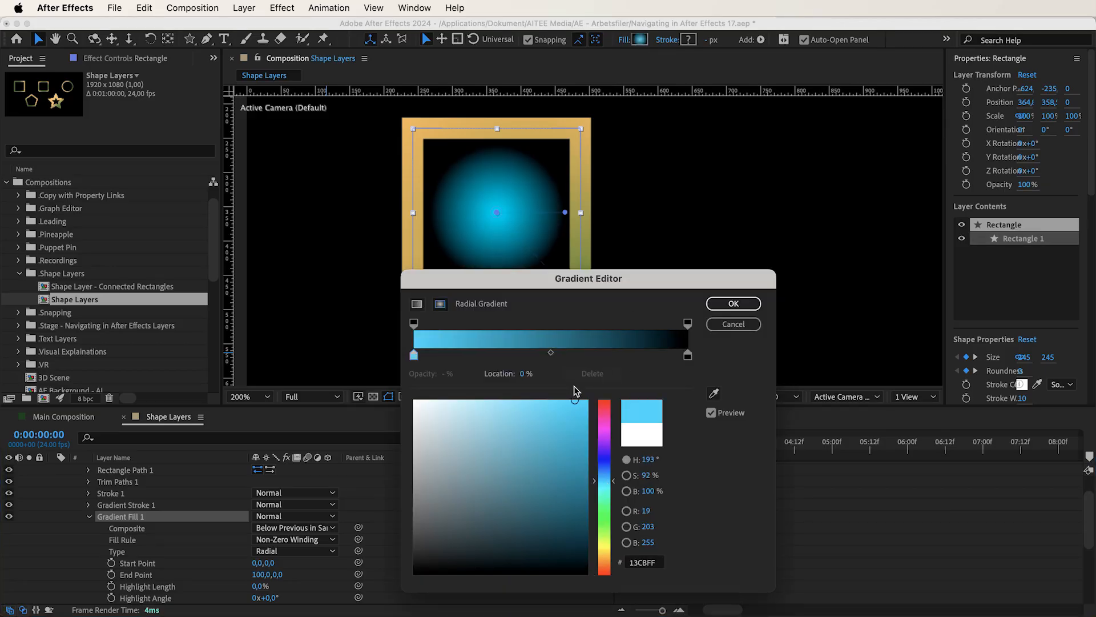
left_click(606, 472)
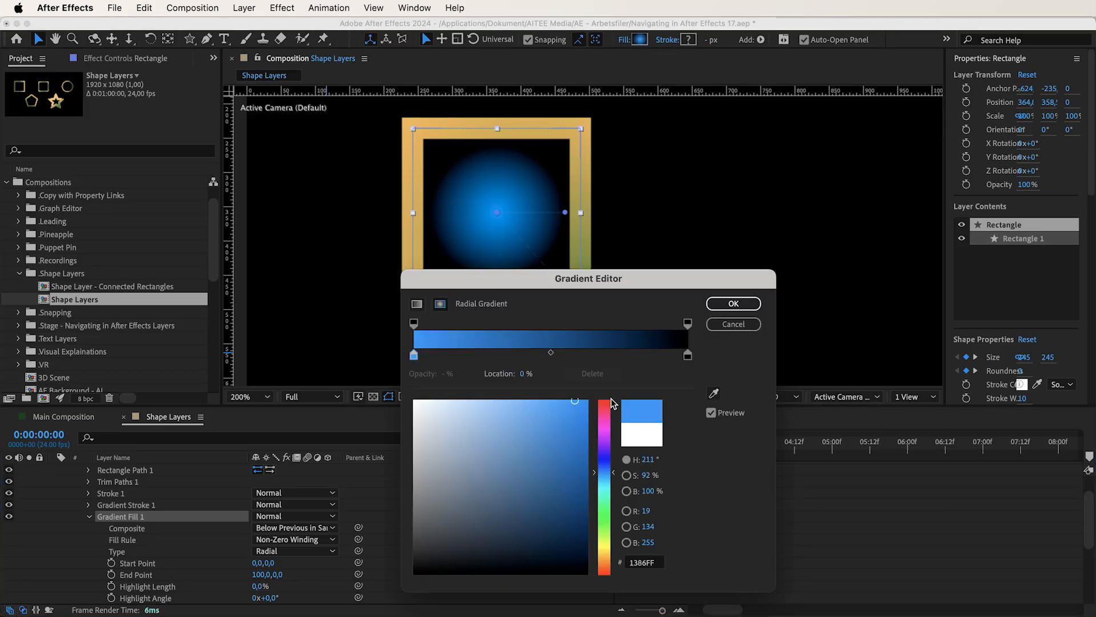
left_click_drag(551, 353, 605, 353)
left_click(734, 303)
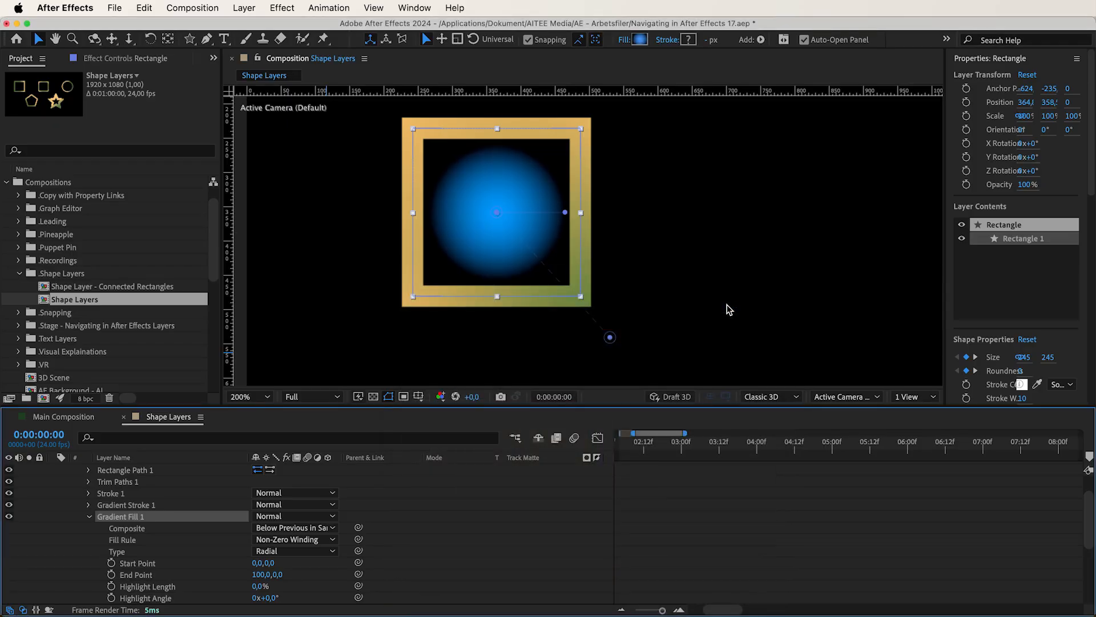
Step: Set Gradient Fill 1's Composite option to Above Previous in Same Group
left_click(144, 530)
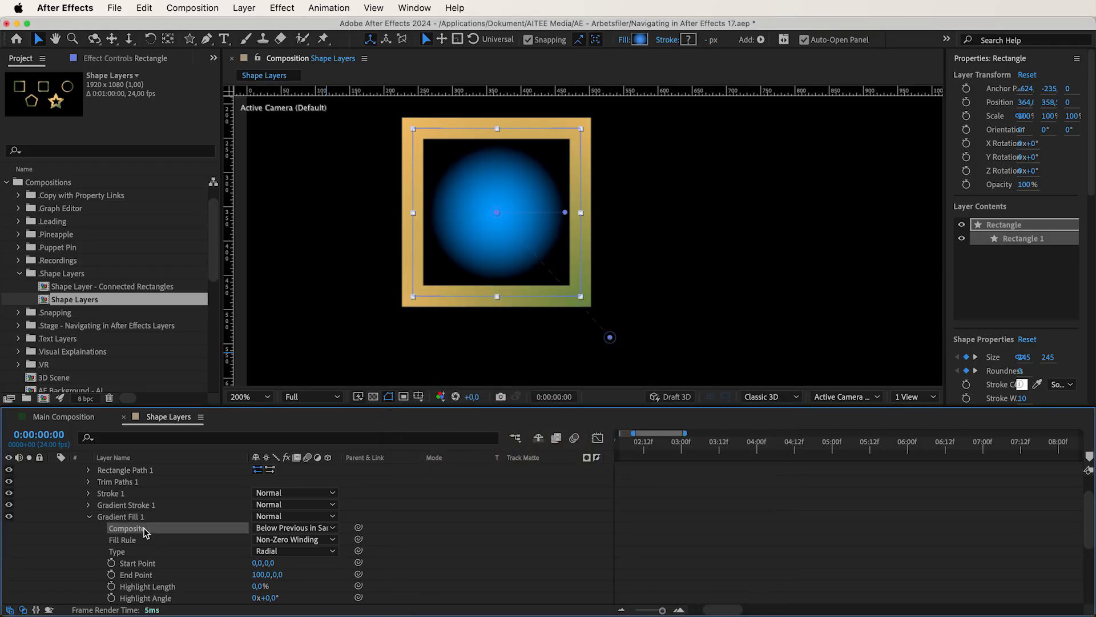
left_click(260, 526)
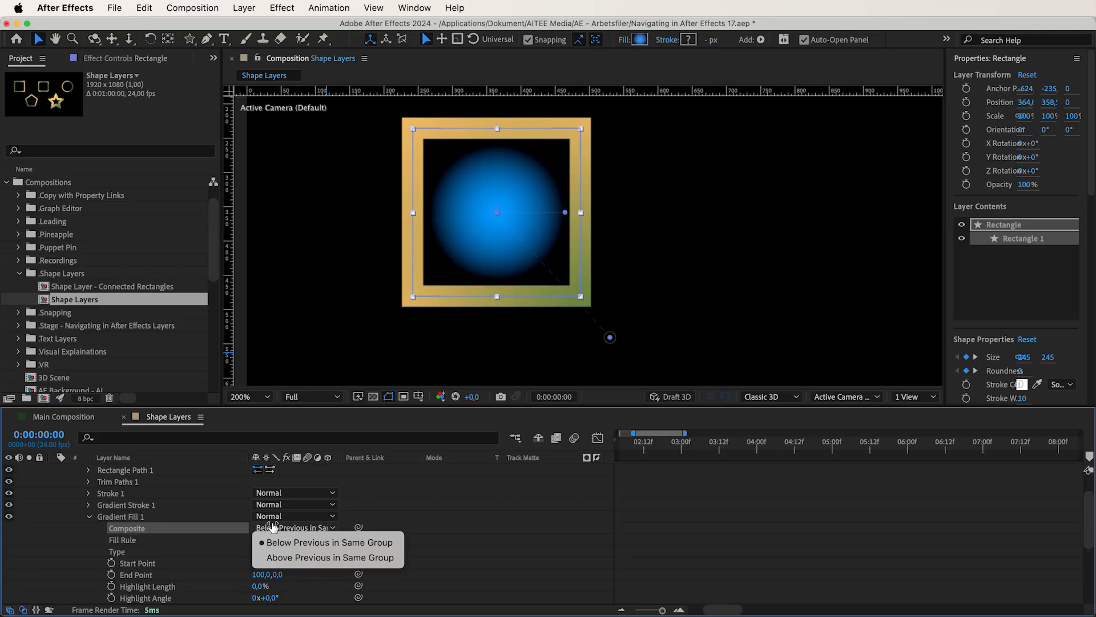
left_click(291, 558)
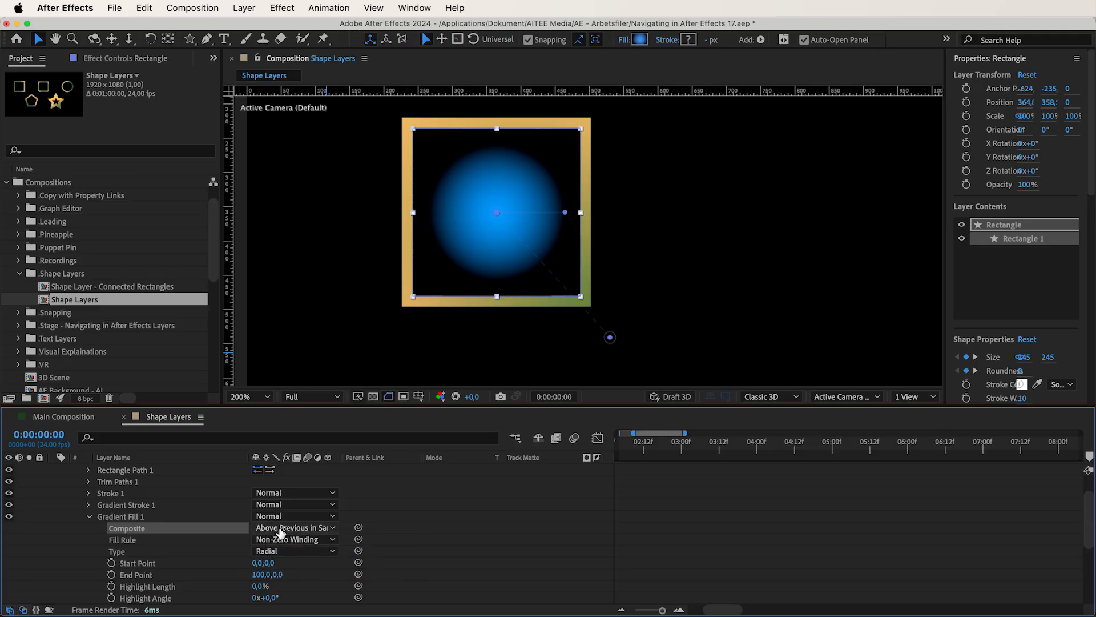
Step: Restore the rectangle's gradient fill Composite to Below Previous in Same Group and give the star a solid blue 1099FF fill
left_click(280, 531)
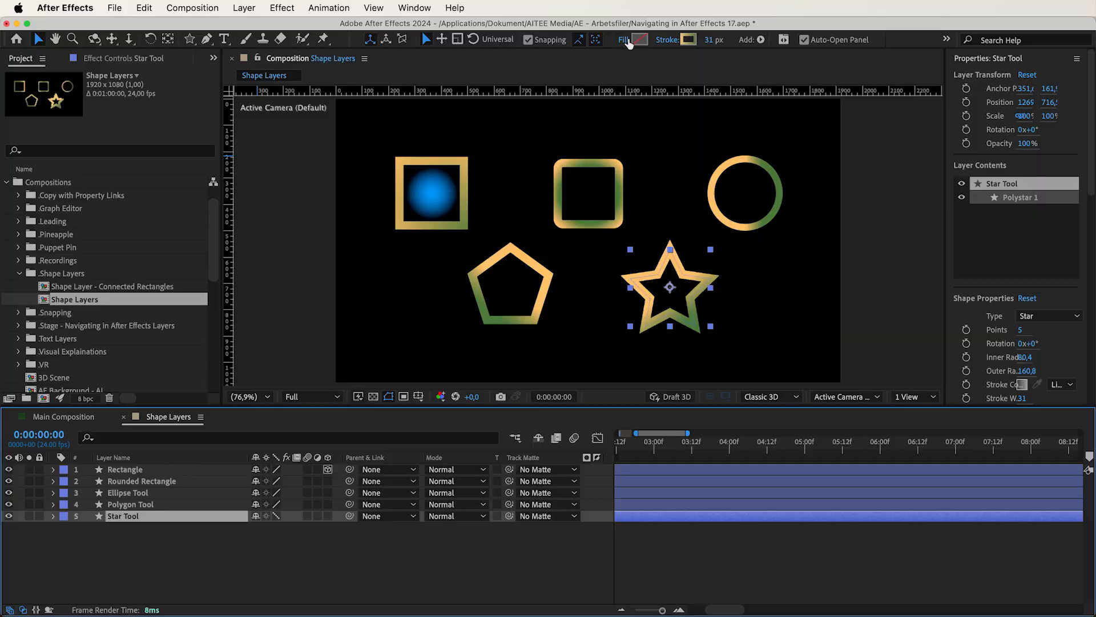
left_click(639, 38)
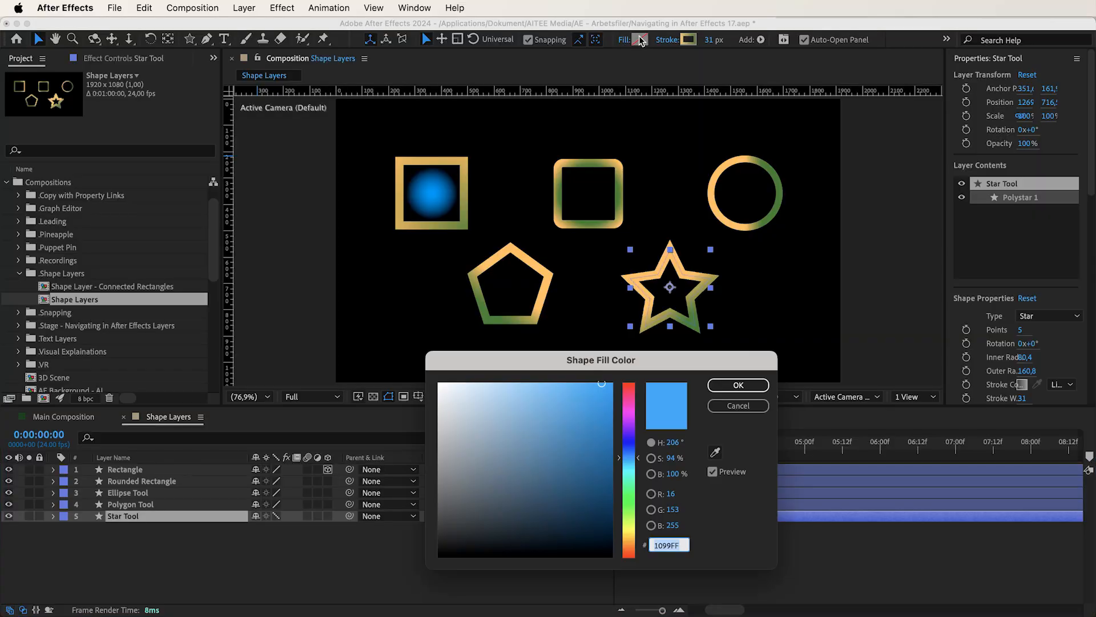
left_click(737, 387)
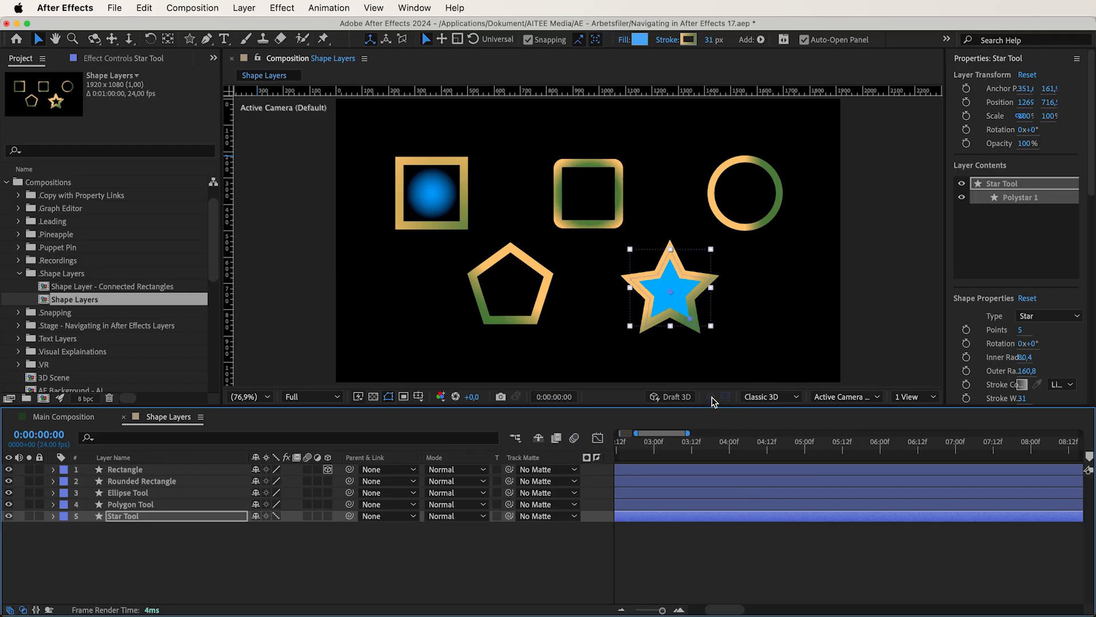
Step: Set the Outer Roundness of the Star Tool layer's Polystar Path 1 to 911%
left_click(53, 516)
left_click(78, 540)
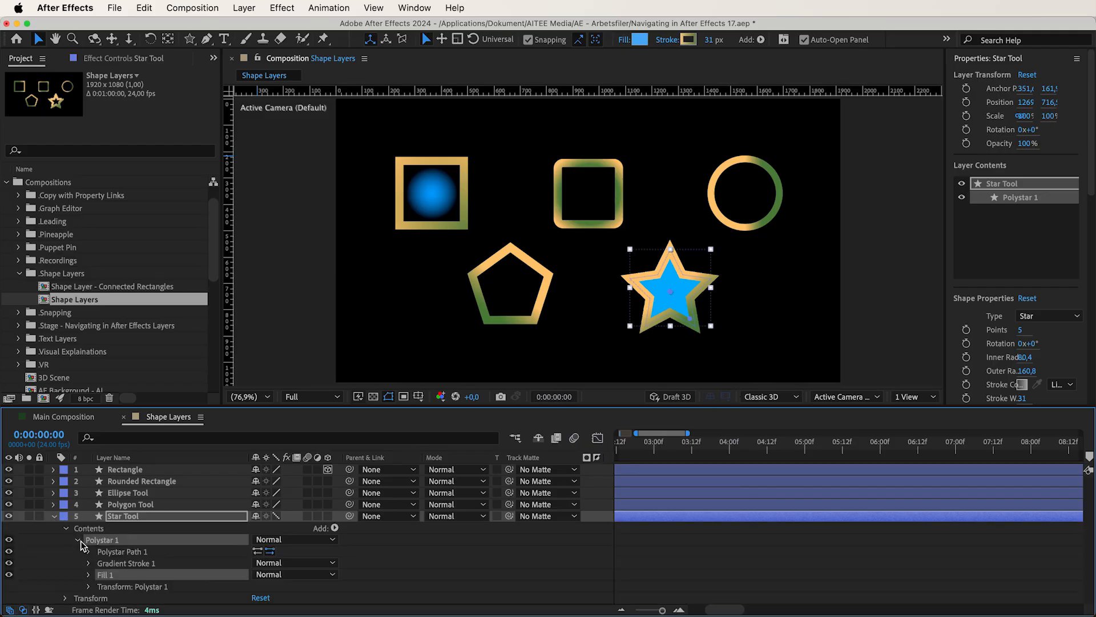
left_click(90, 575)
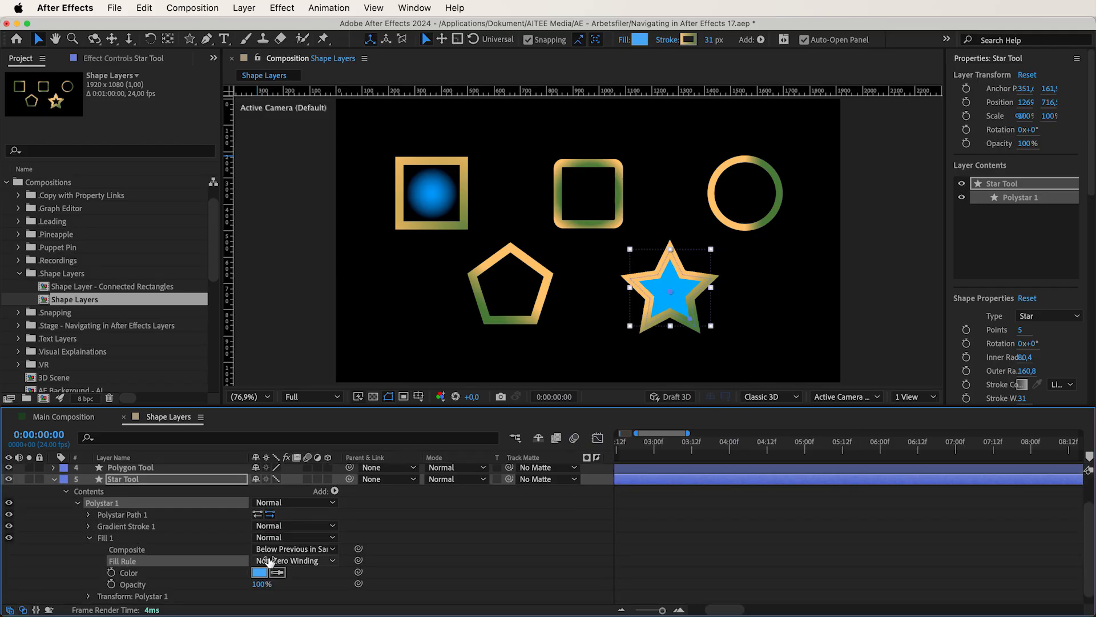
left_click(269, 561)
left_click(291, 571)
left_click(89, 515)
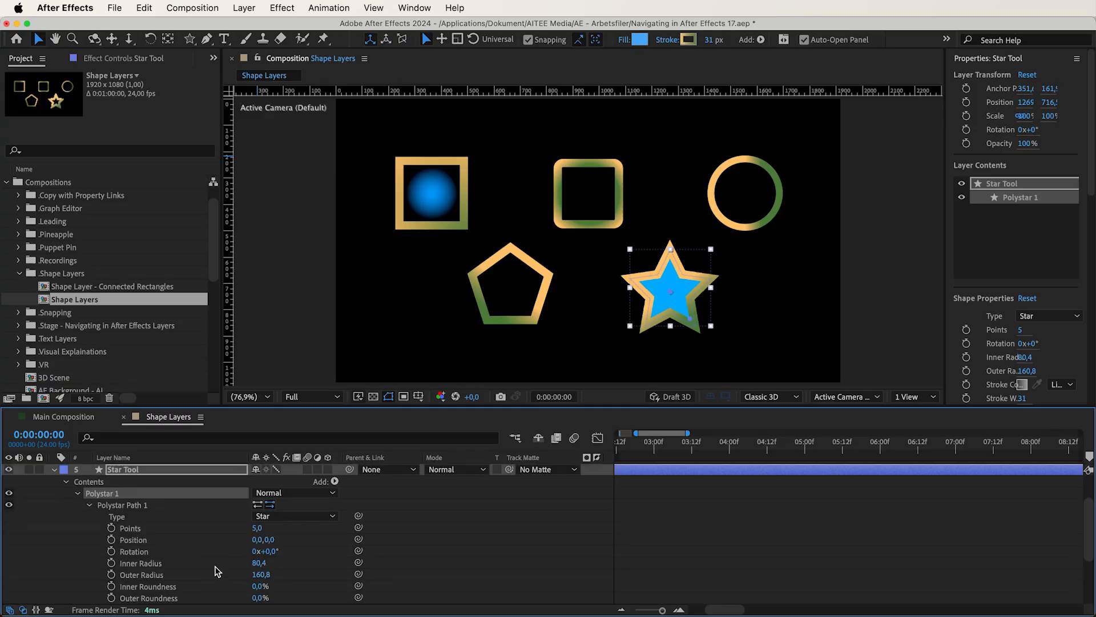
left_click_drag(260, 598, 432, 564)
left_click_drag(255, 598, 560, 551)
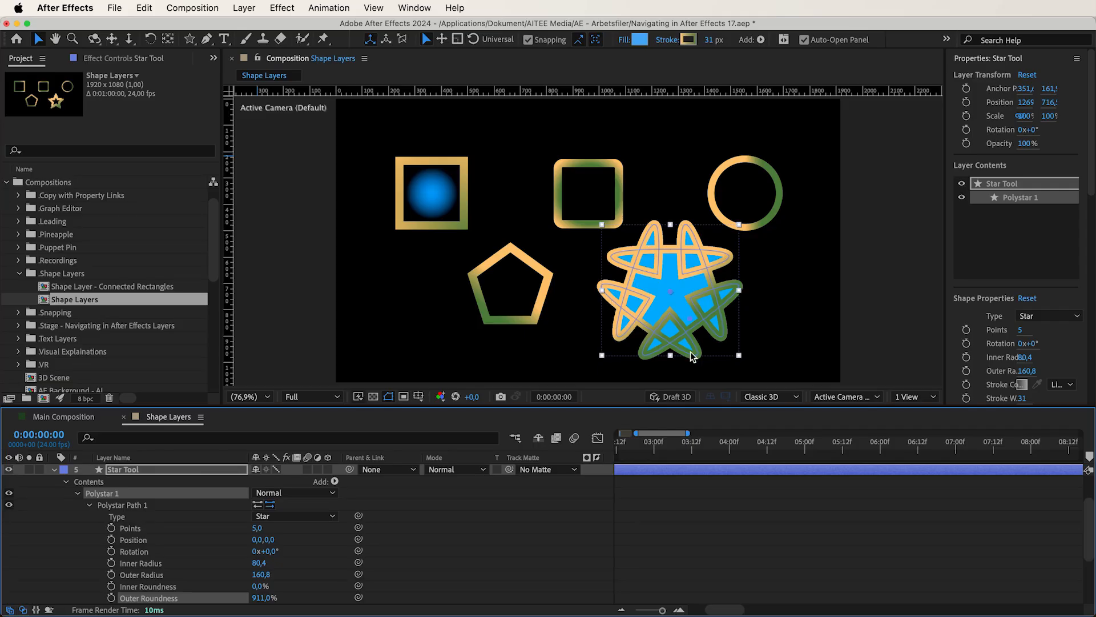
Step: Set the Fill Rule of the star's Fill 1 to Even-Odd and collapse the Star Tool layer
scroll(206, 537, "down", 5)
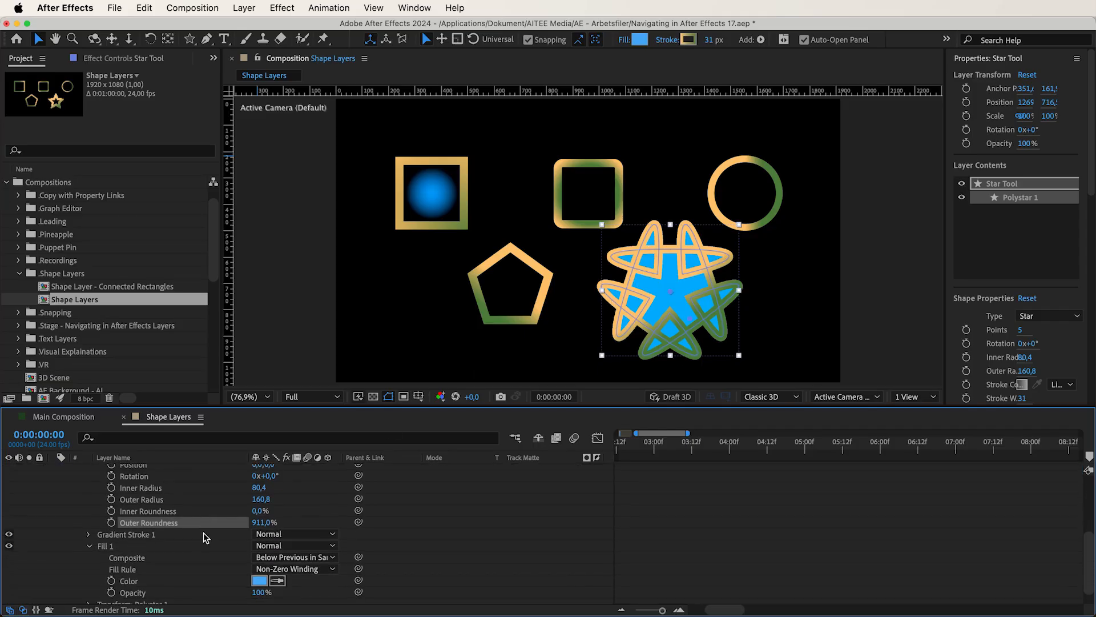
left_click(272, 558)
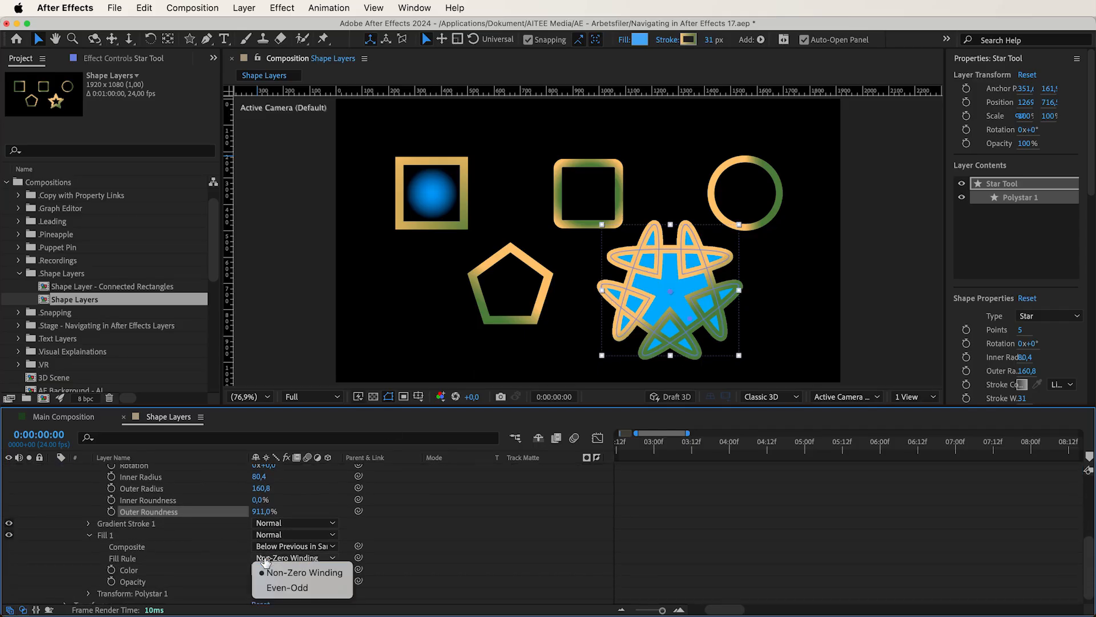
left_click(285, 588)
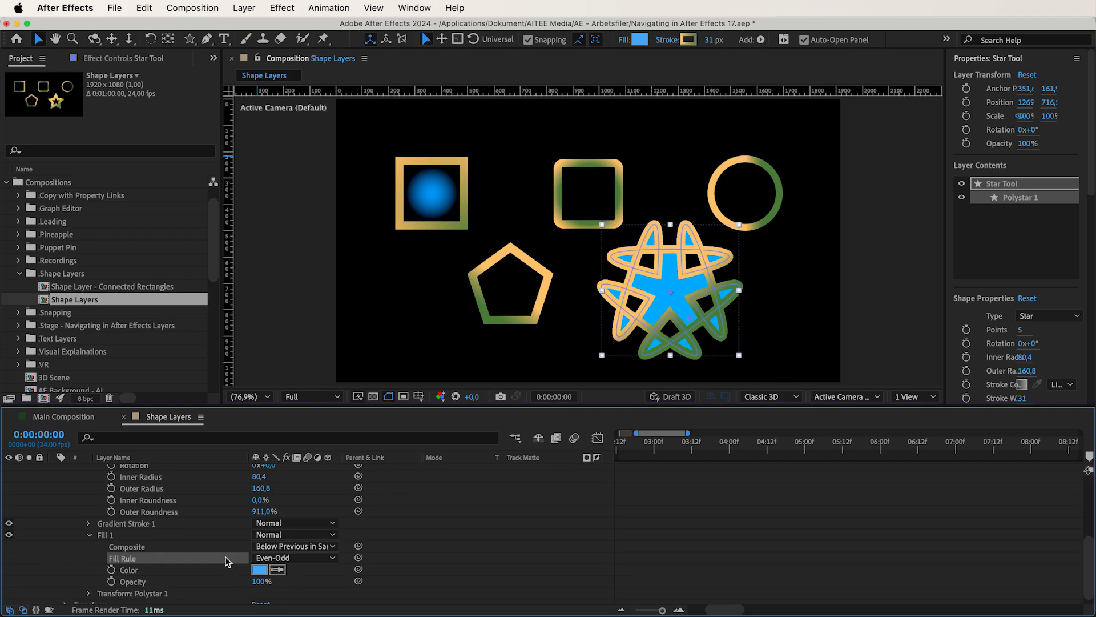
scroll(227, 561, "up", 5)
left_click(53, 516)
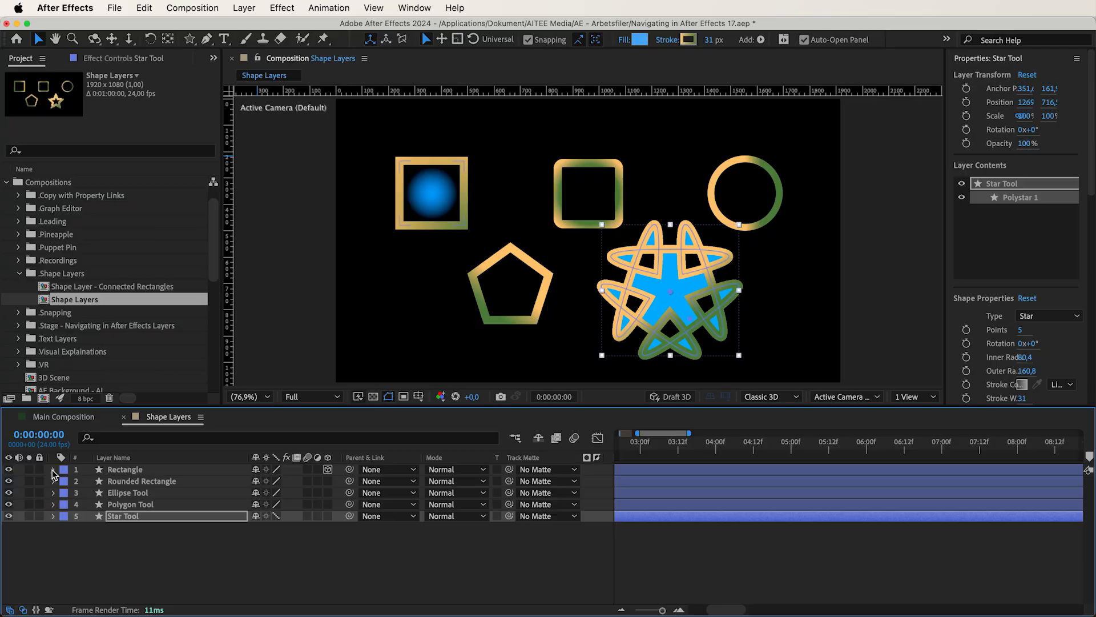
Step: Try a different Start Point for the Rectangle layer's Gradient Fill 1 and undo the change
left_click(53, 470)
left_click(130, 548)
scroll(134, 554, "down", 4)
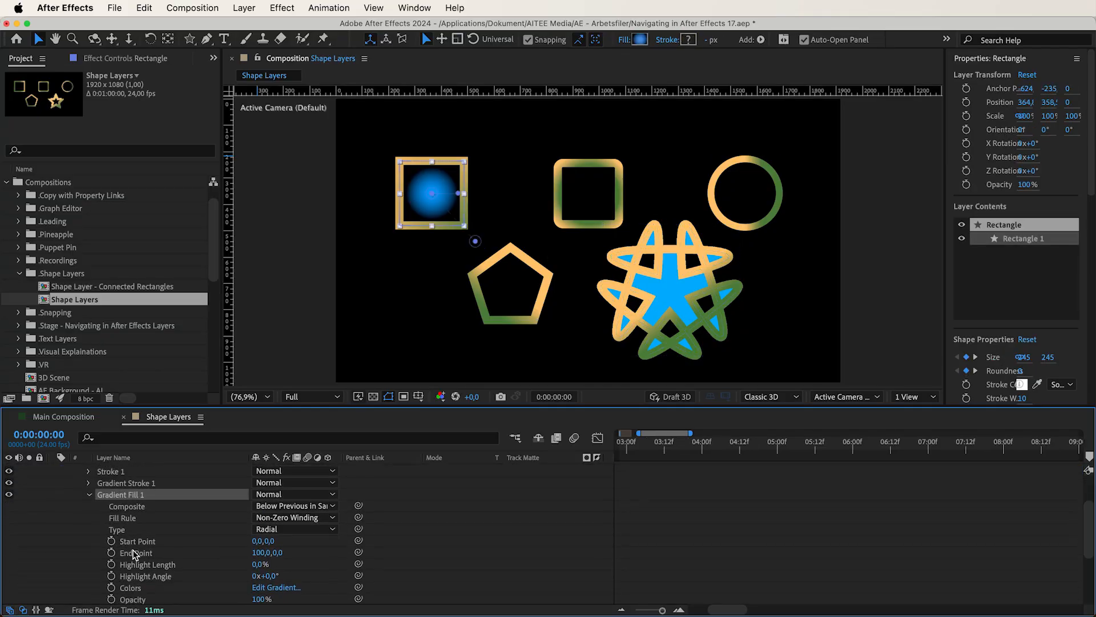
left_click(143, 519)
left_click_drag(258, 517, 257, 513)
key("super+z")
Step: Try varying the rectangle gradient's Start Point, Highlight Length at -100% and Highlight Angle at 1x+139°, and undo these changes
left_click(73, 40)
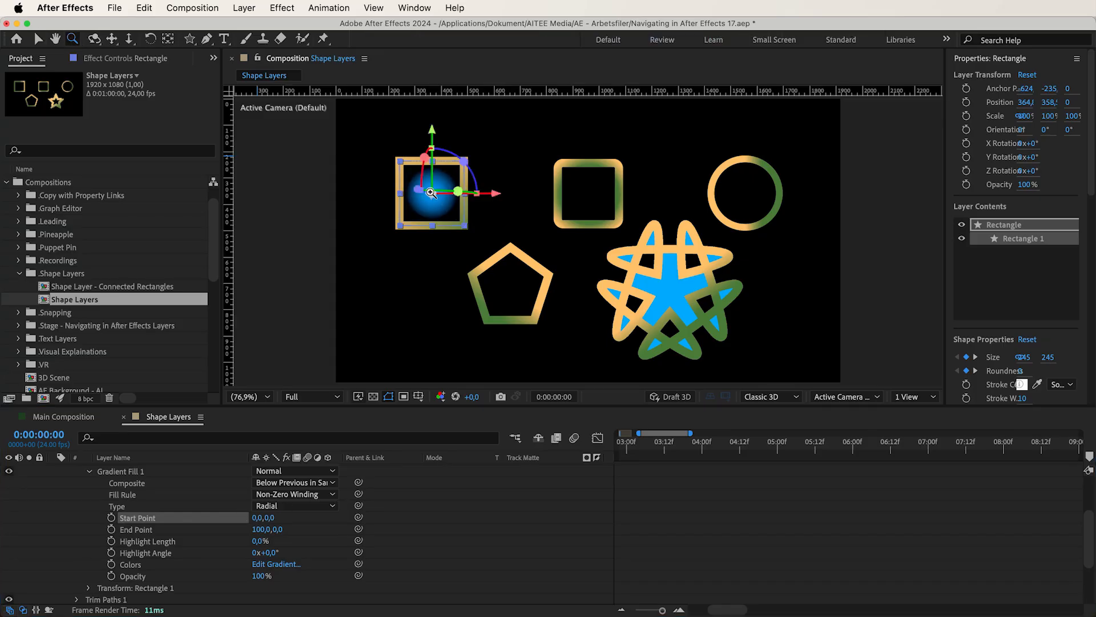
left_click(431, 193)
key("v")
left_click(255, 518)
left_click_drag(256, 517, 161, 543)
key("ctrl+z")
key("super+z")
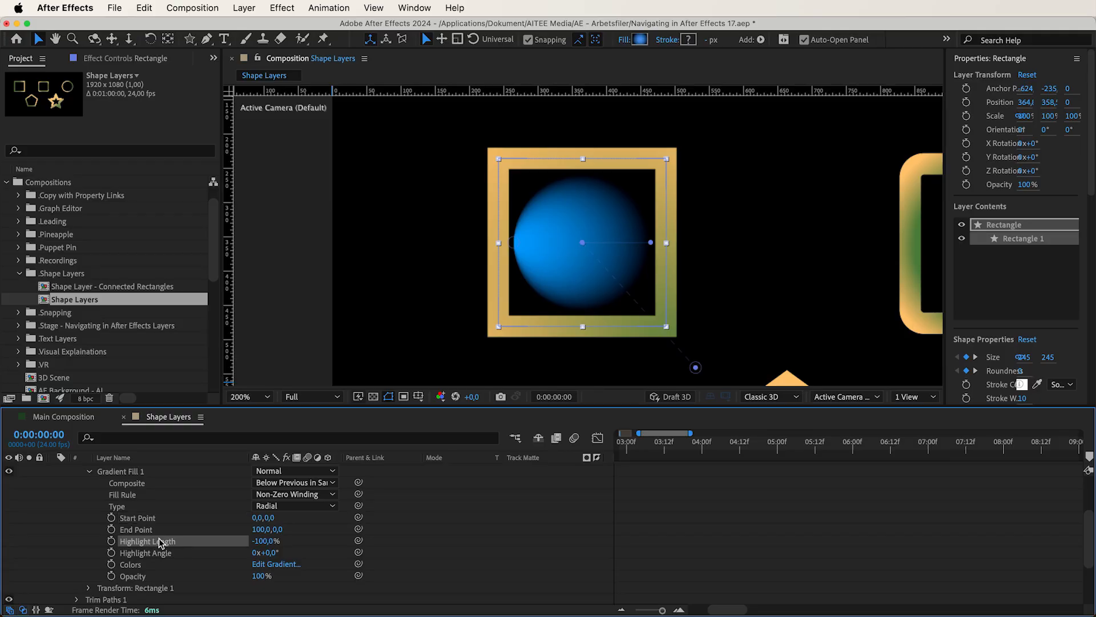
left_click_drag(267, 552, 159, 553)
left_click_drag(10, 611, 587, 531)
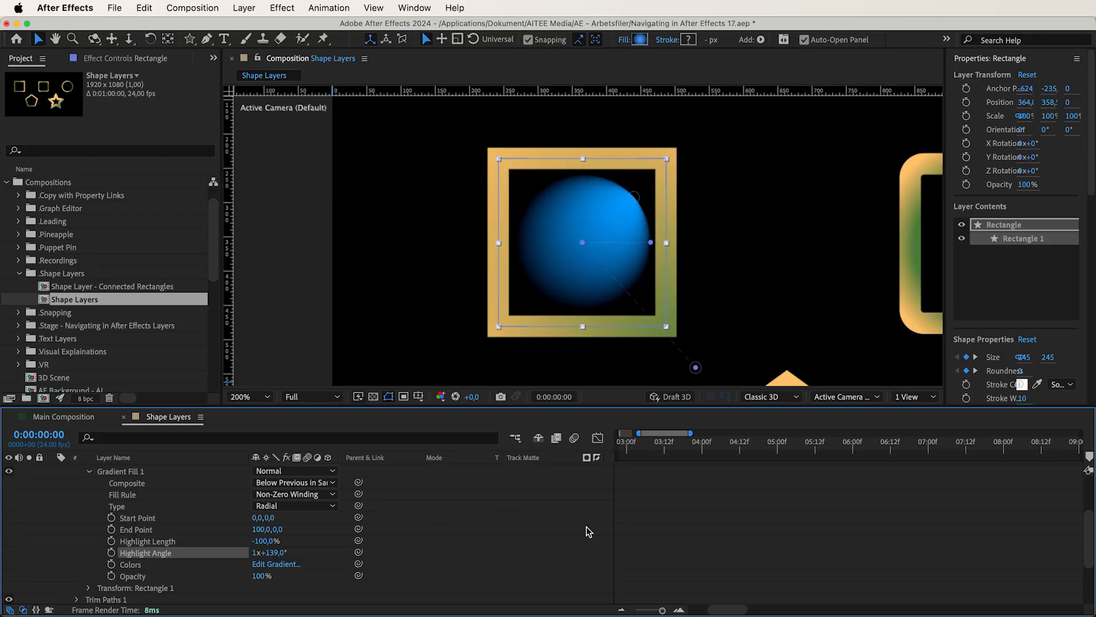
key("super+z")
key("super+z")
Step: Set the first colour stop of the rectangle's radial fill to magenta EA06FF, with the fill's Opacity at 100%
left_click(274, 564)
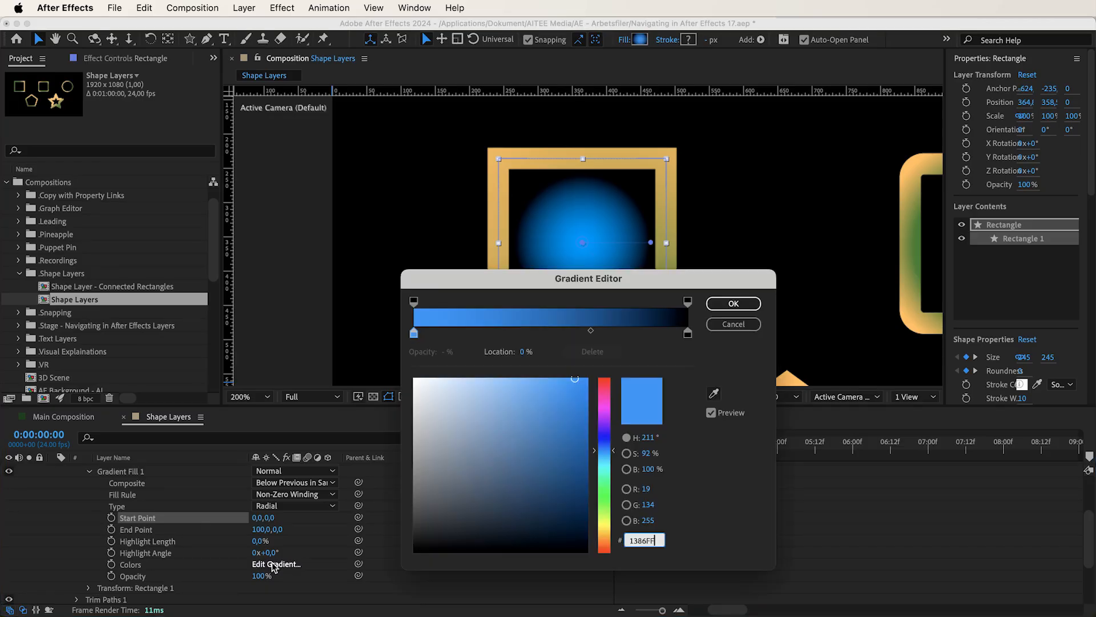
left_click(605, 410)
left_click_drag(579, 420, 583, 357)
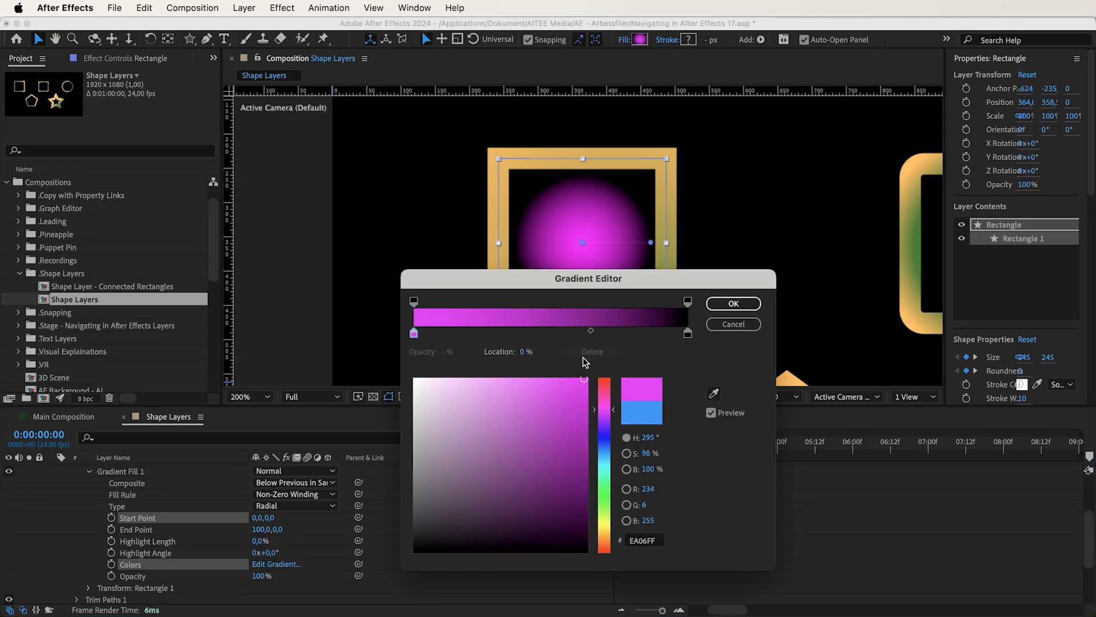
left_click(739, 301)
left_click(208, 579)
left_click_drag(260, 577, 337, 555)
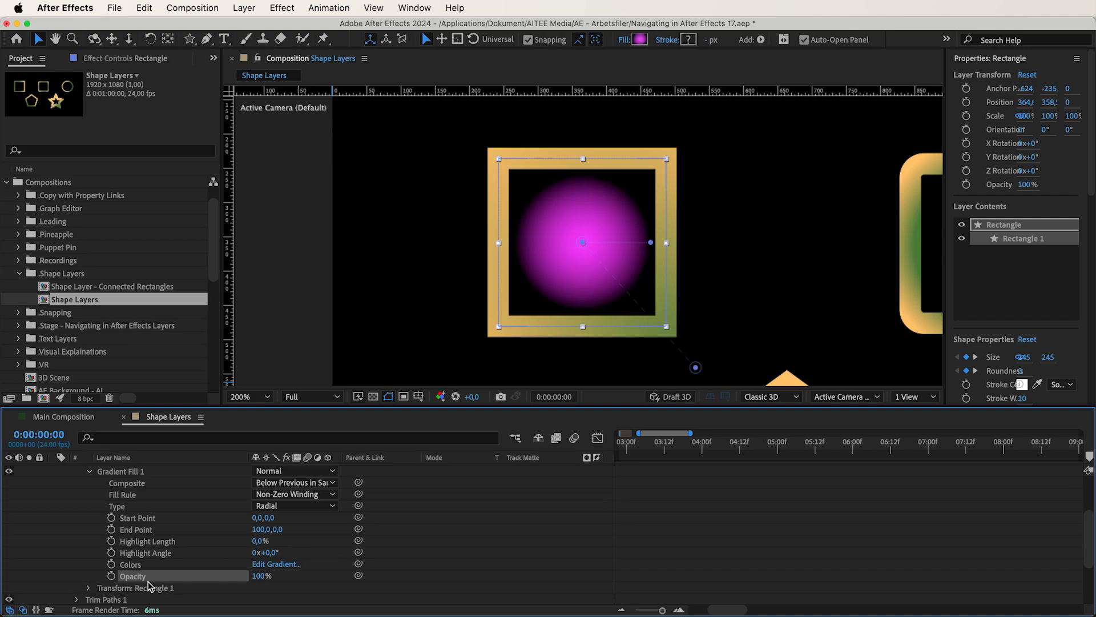
Step: Try a different Position in the Transform: Rectangle 1 group and undo the change
left_click(93, 589)
scroll(110, 594, "down", 1)
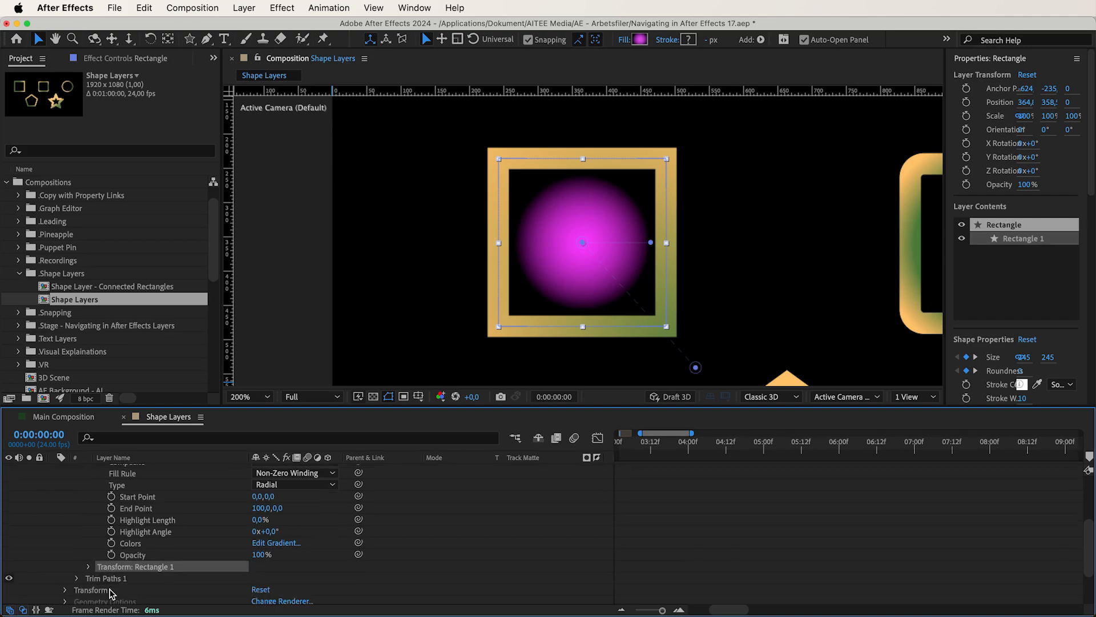
left_click(89, 567)
scroll(131, 557, "down", 7)
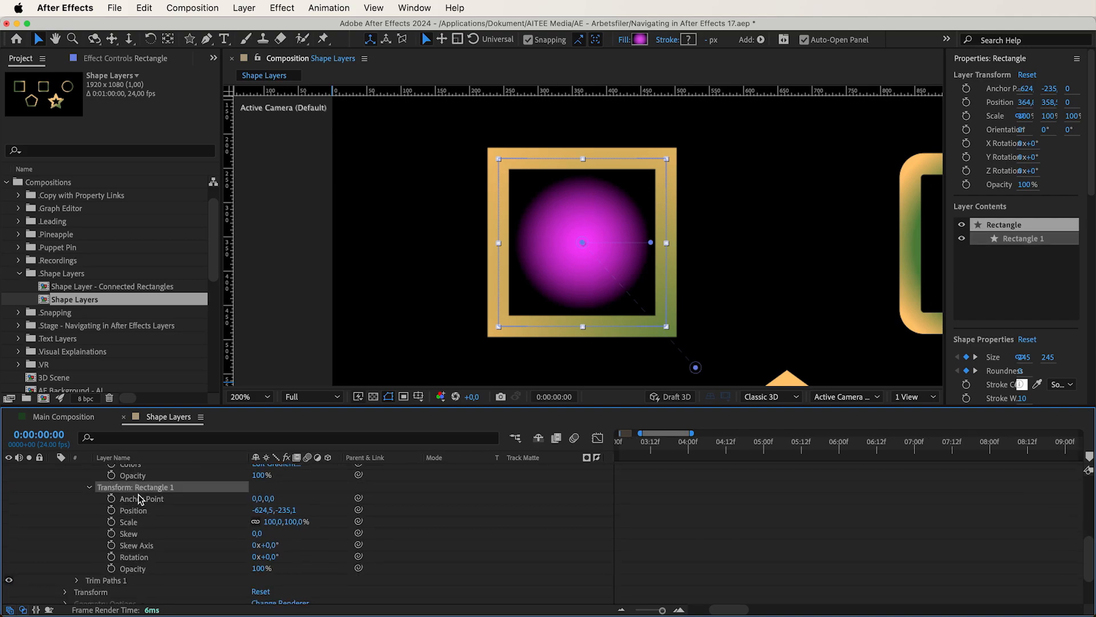
left_click_drag(285, 510, 232, 540)
key("super+z")
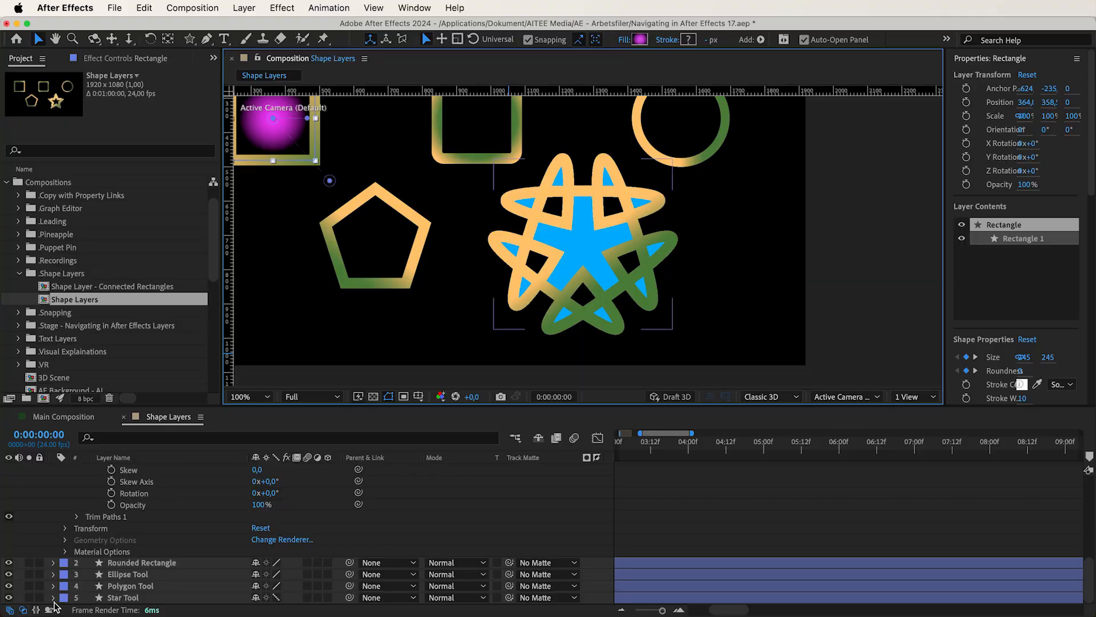
Step: Try the Polygon type on the Star Tool layer's Polystar Path 1 and switch it back to Star
scroll(77, 588, "down", 1)
scroll(83, 586, "right", 1)
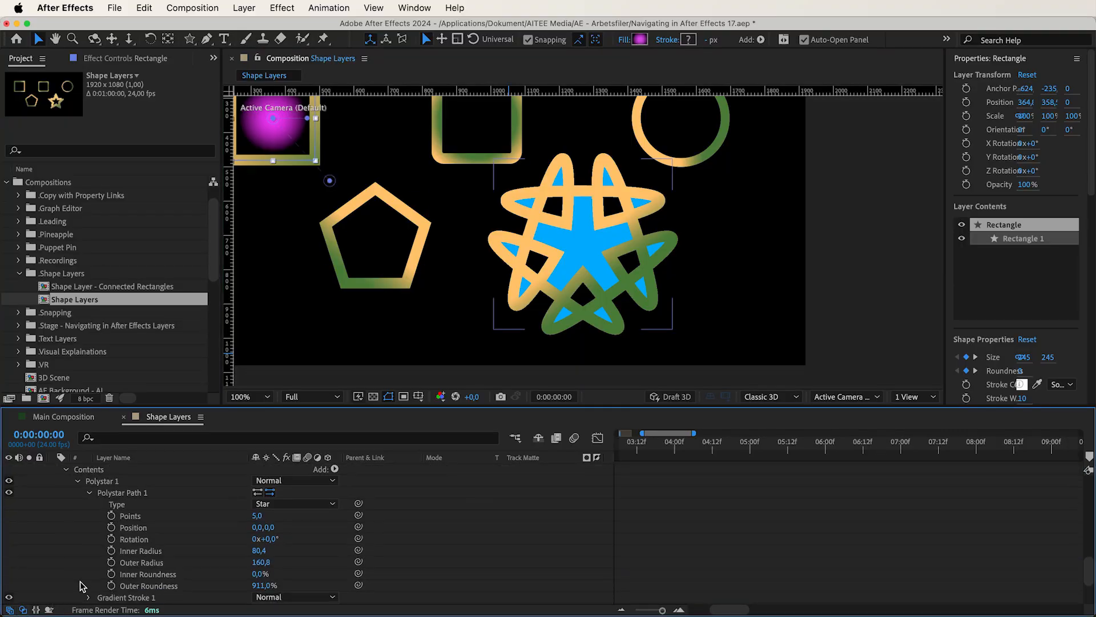
left_click(124, 505)
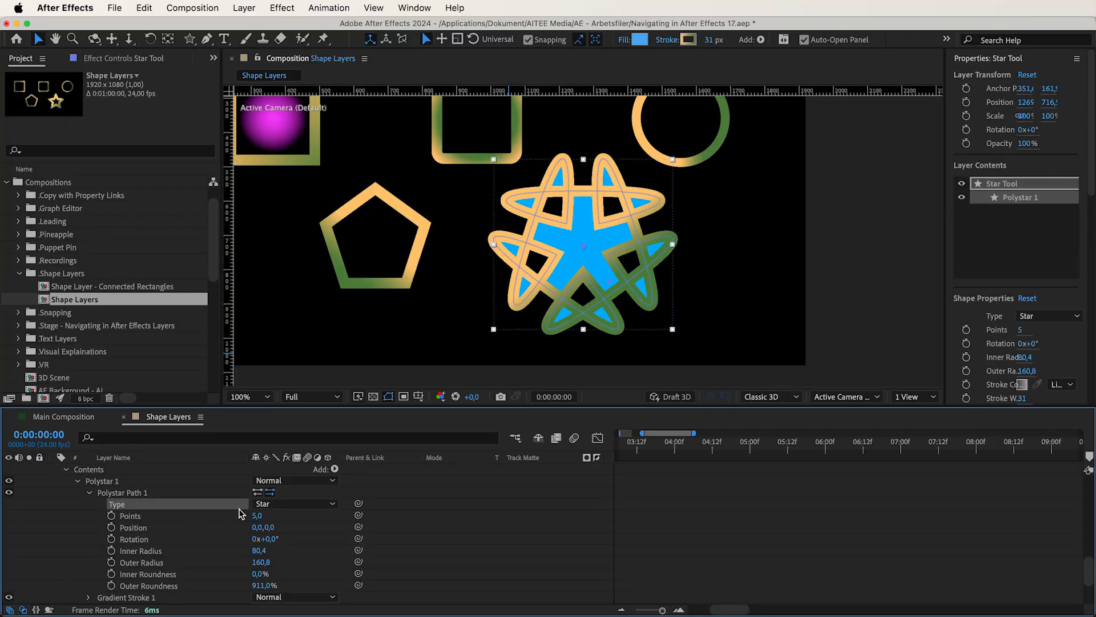
left_click(273, 504)
left_click(283, 532)
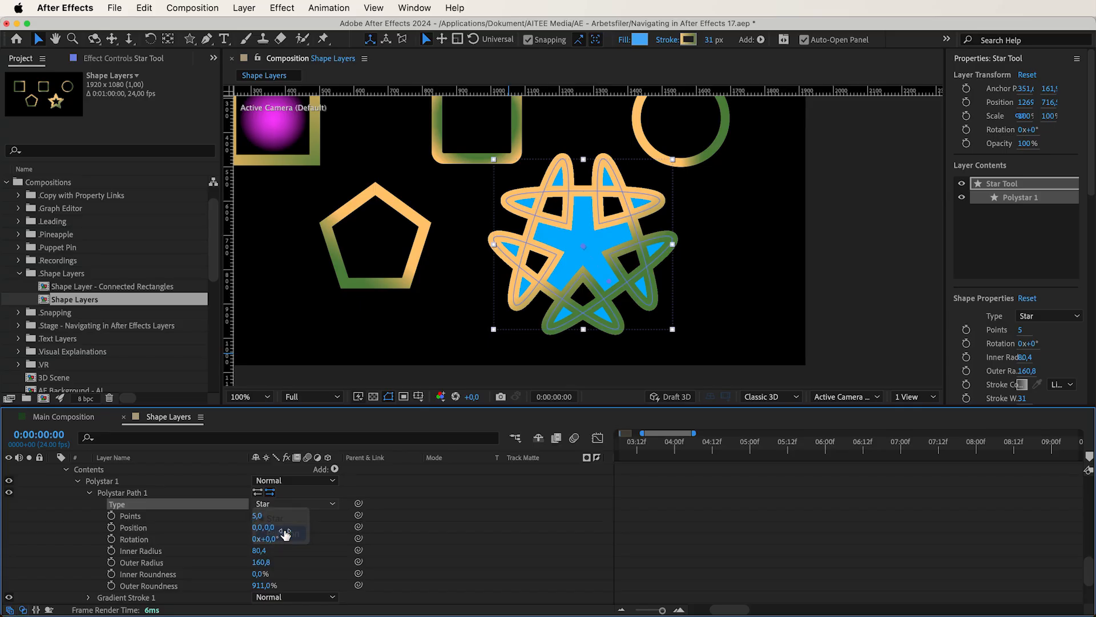
left_click(277, 503)
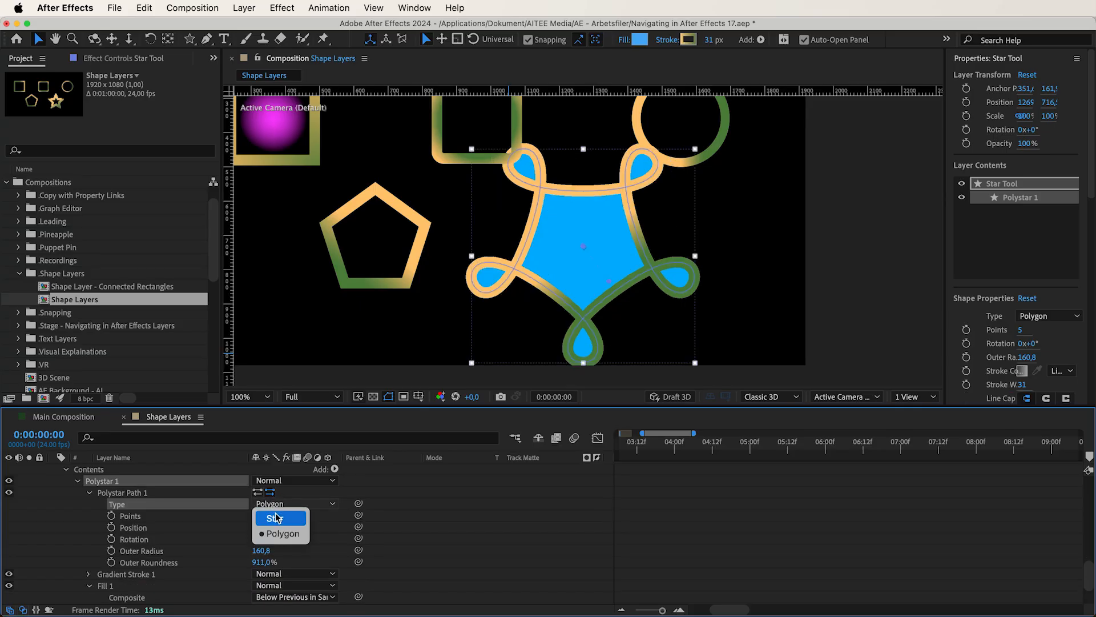
left_click(276, 518)
Step: Set the Star Tool layer's Points to 10 and its Inner Radius to 50
left_click_drag(258, 515, 441, 483)
left_click_drag(269, 516, 240, 519)
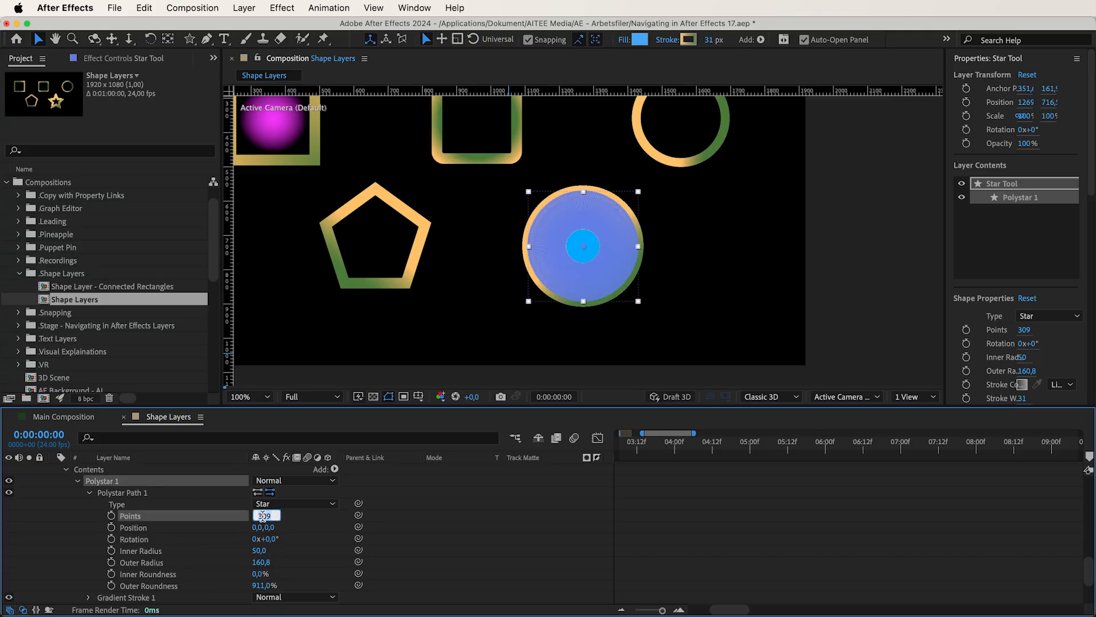
type("0")
key("Return")
Step: Try drawing a second polystar beside the existing star, reducing its point count while drawing, and undo it
left_click(190, 39)
left_click_drag(722, 237, 742, 253)
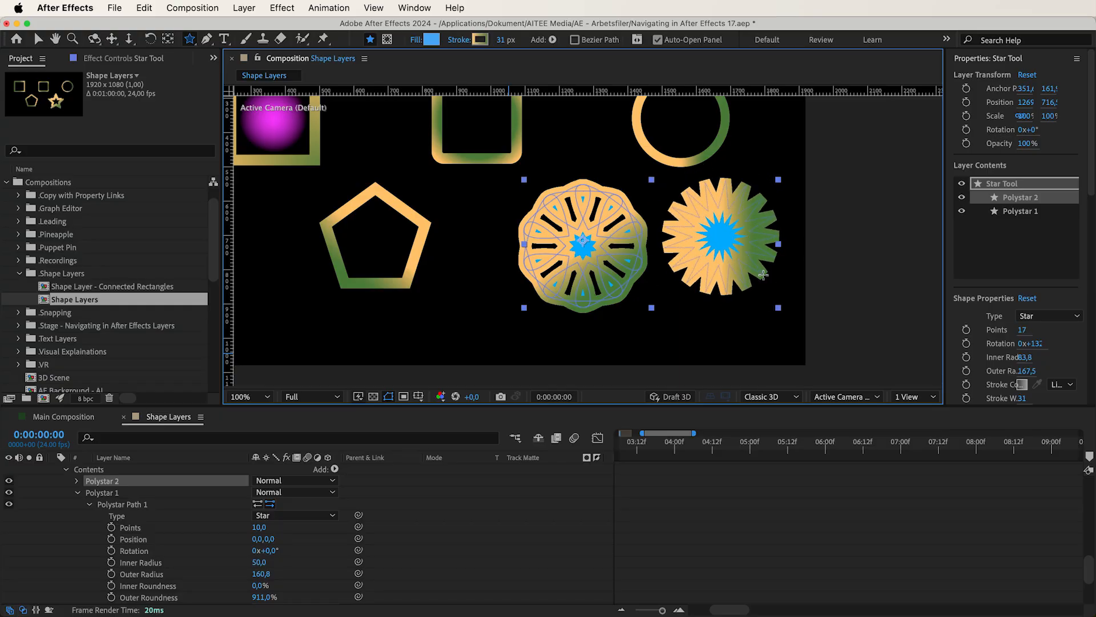
key("Down")
key("Down")
key("Down")
key("Down")
key("Down")
key("Down")
key("Down")
key("Down")
key("Down")
key("Down")
key("Down")
left_click_drag(764, 274, 766, 276)
key("super+z")
key("v")
left_click(766, 277)
Step: Draw a three-point star with about 173.6 outer radius and 210% outer roundness on a new shape layer, and centre its anchor point
left_click(190, 38)
left_click_drag(718, 240, 748, 263)
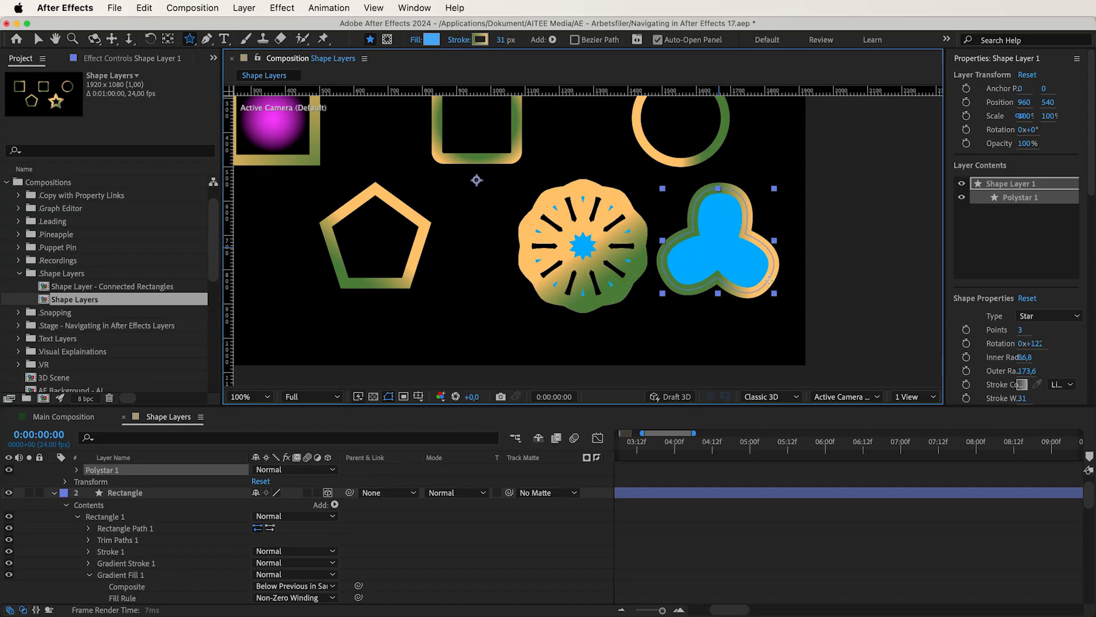
left_click_drag(762, 243, 751, 290)
key("super+alt+Home")
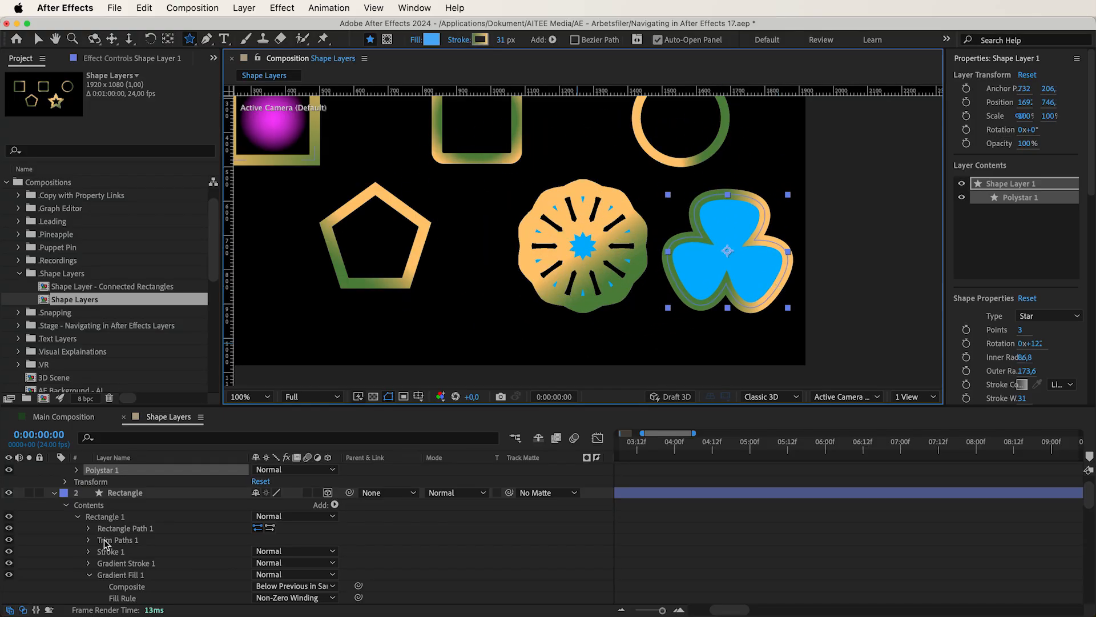
Step: Vary the rotation, position, inner and outer radius, and outer roundness of the three-point star's path
left_click(77, 470)
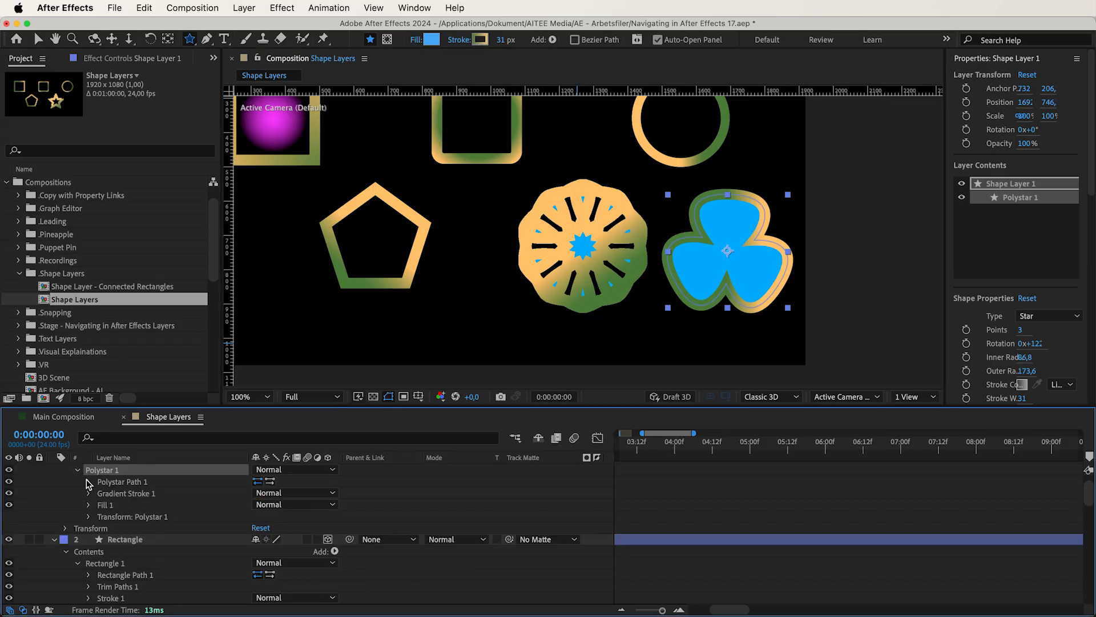
left_click(89, 482)
left_click(151, 530)
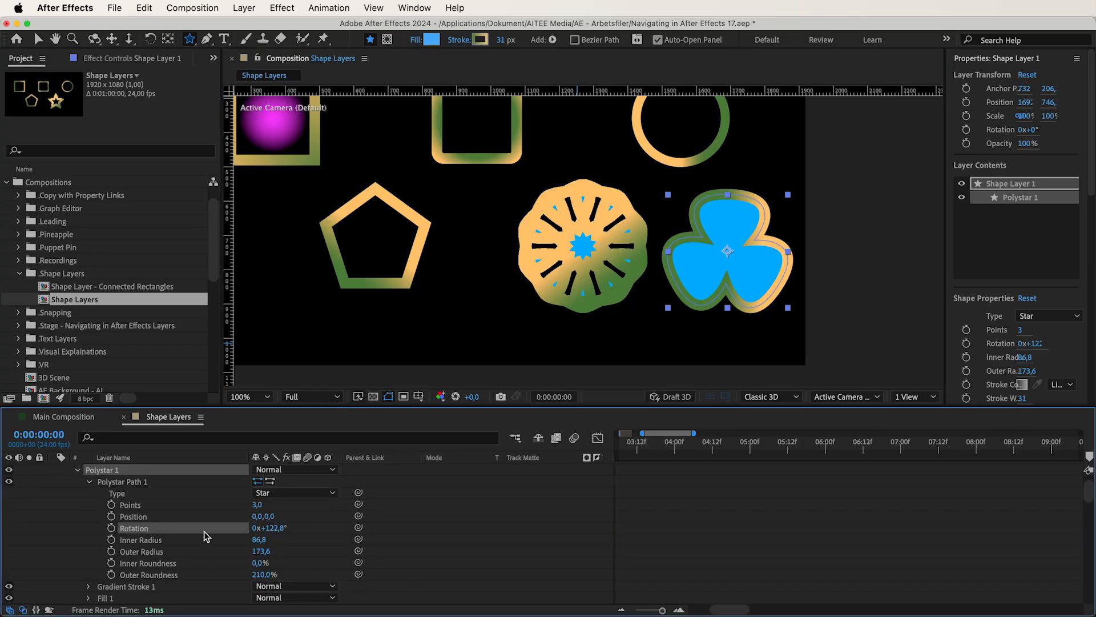
left_click_drag(276, 529, 437, 497)
left_click_drag(302, 511, 399, 529)
left_click_drag(248, 542, 164, 575)
left_click_drag(257, 551, 383, 565)
left_click_drag(263, 575, 305, 562)
Step: Delete the three-point Polystar 1 from Shape Layer 1
left_click(126, 471)
key("Delete")
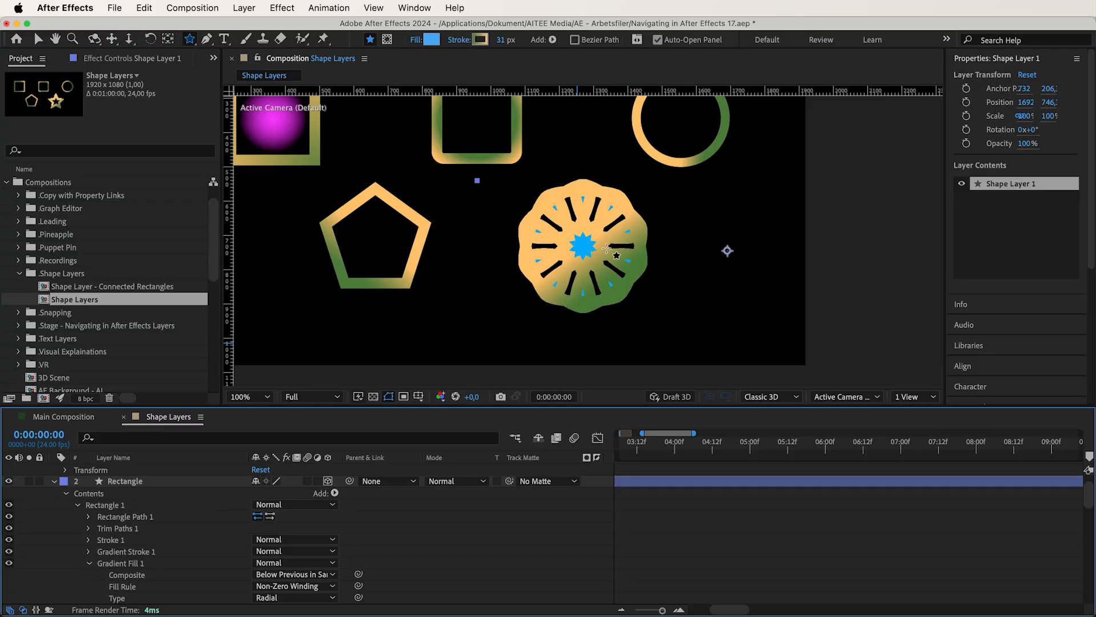
key("v")
Step: Adjust the inner and outer roundness of the Star Tool layer's ten-point star path
left_click(617, 251)
scroll(200, 526, "down", 5)
scroll(200, 533, "down", 10)
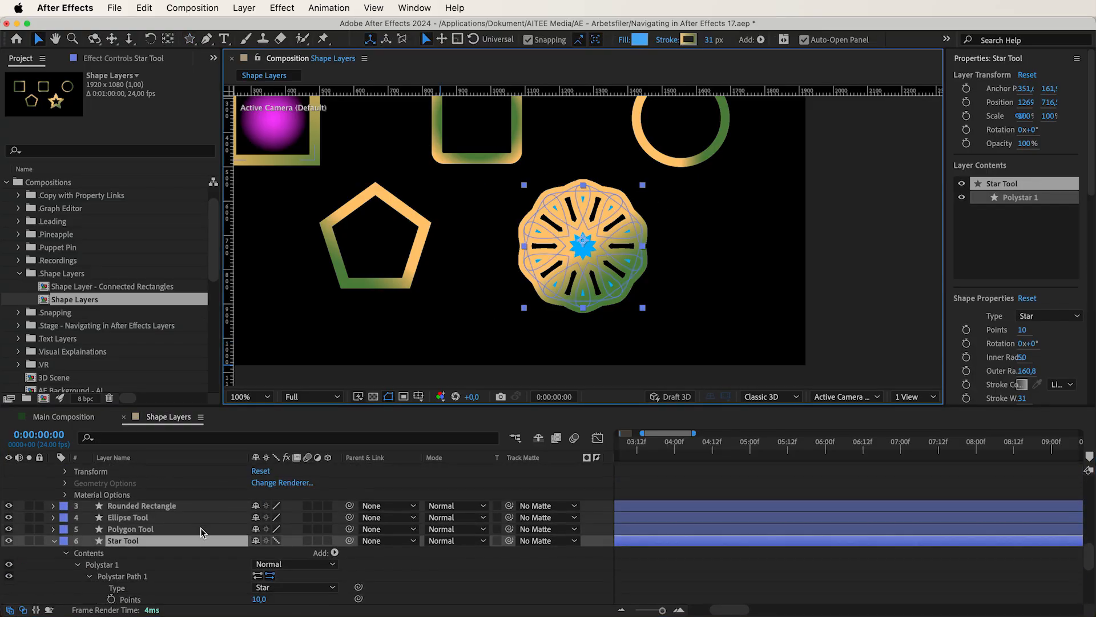
left_click_drag(265, 492, 663, 426)
left_click_drag(260, 508, 513, 462)
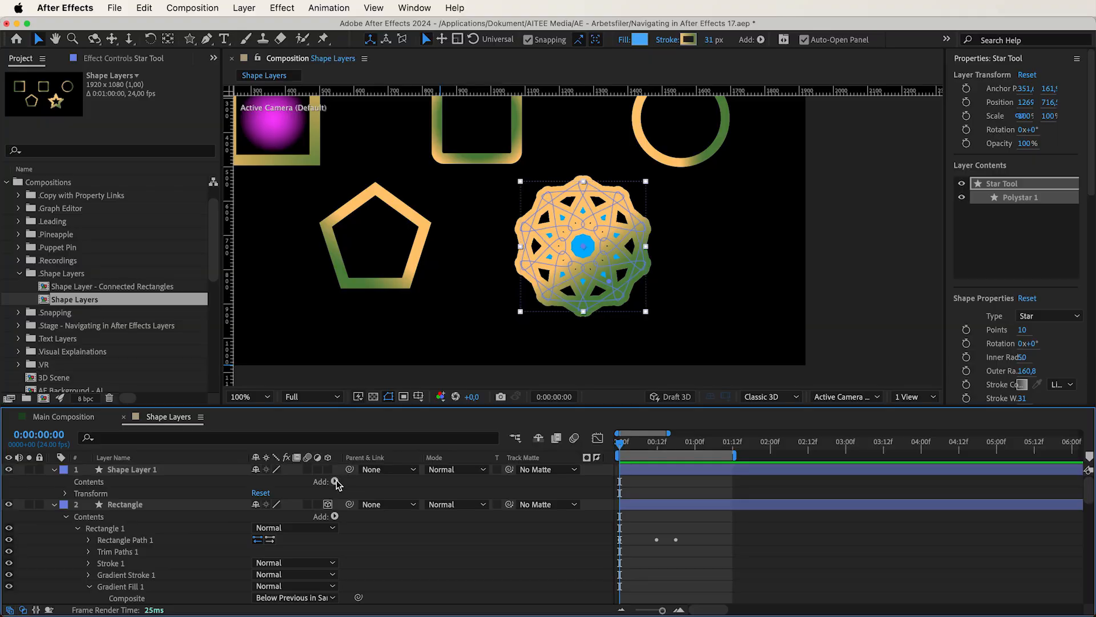
Step: Add an empty group to the Rectangle layer's contents and duplicate it
left_click(338, 482)
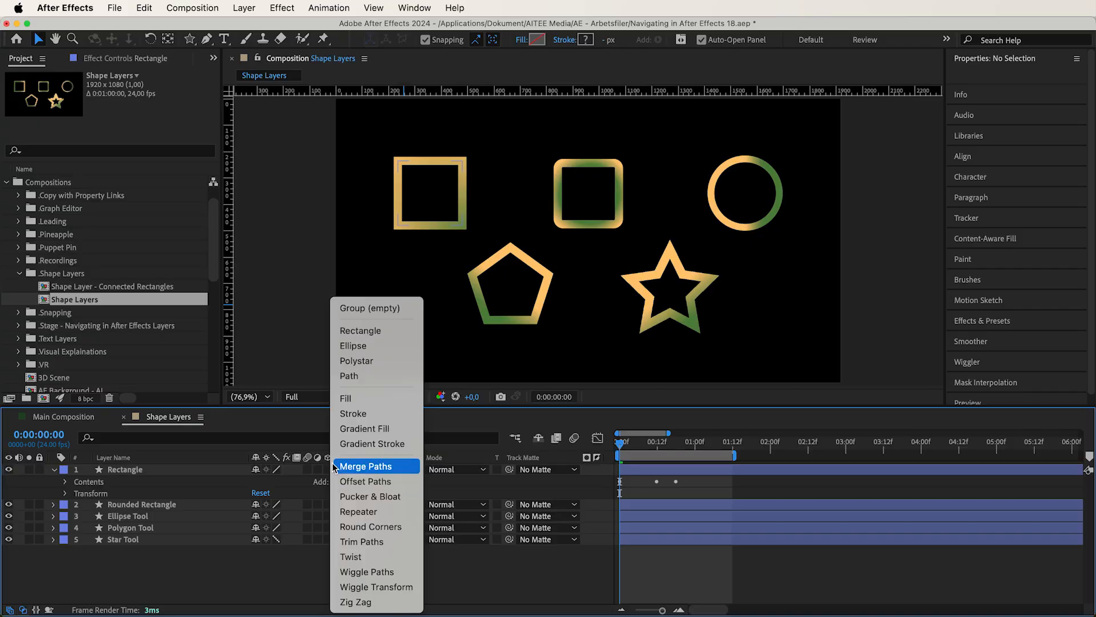
left_click(359, 309)
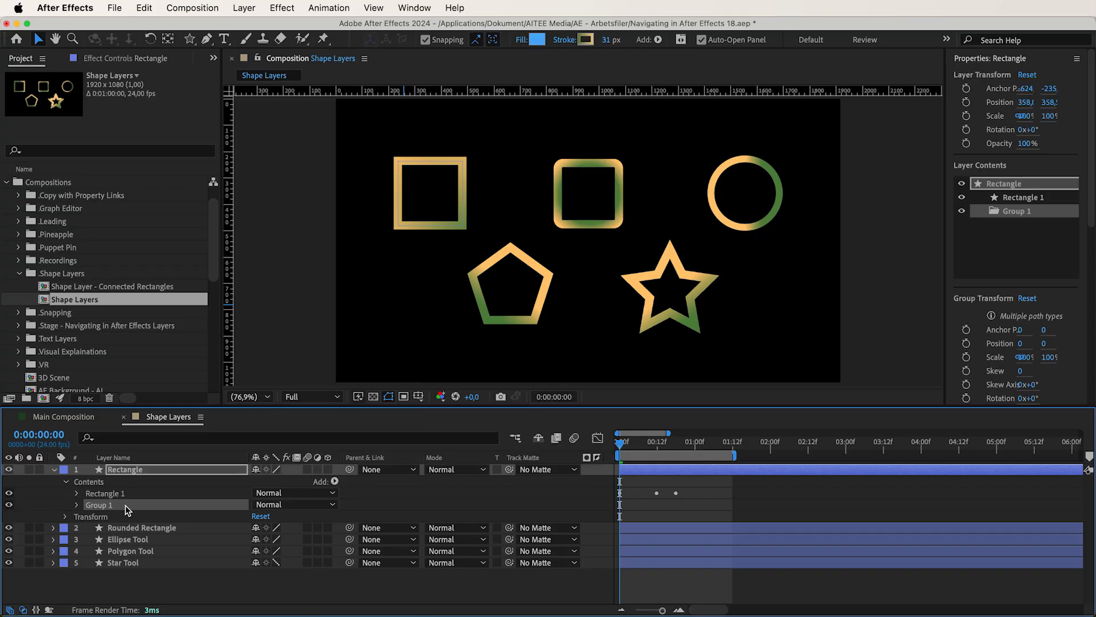
key("super+d")
Step: Duplicate Rectangle 1 in the Rectangle layer's contents and move the original into Group 1
left_click(136, 494)
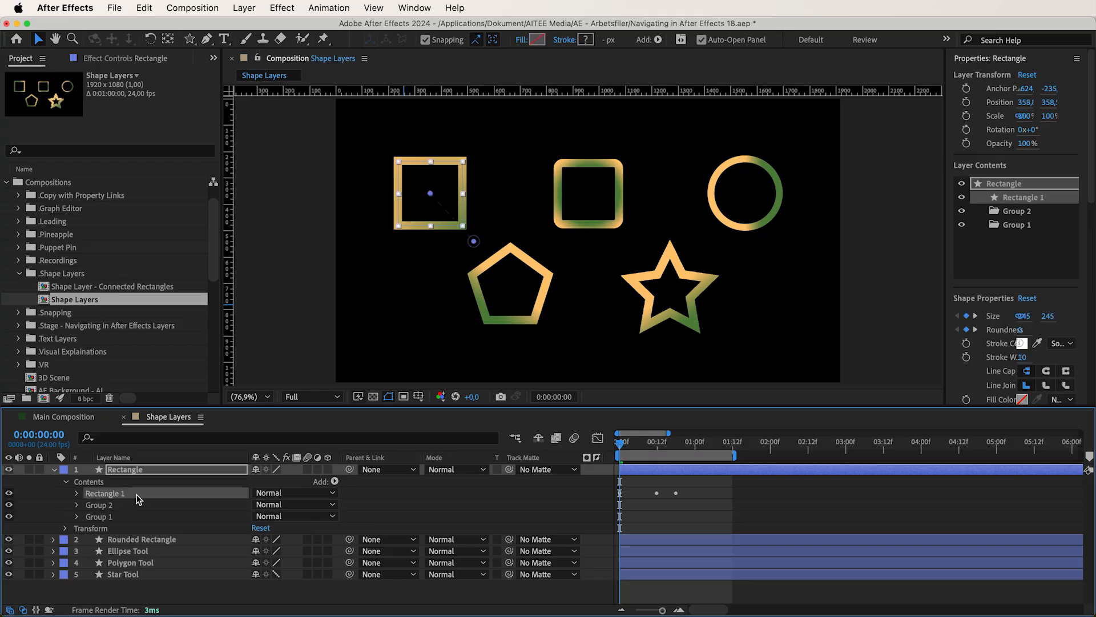
key("super+d")
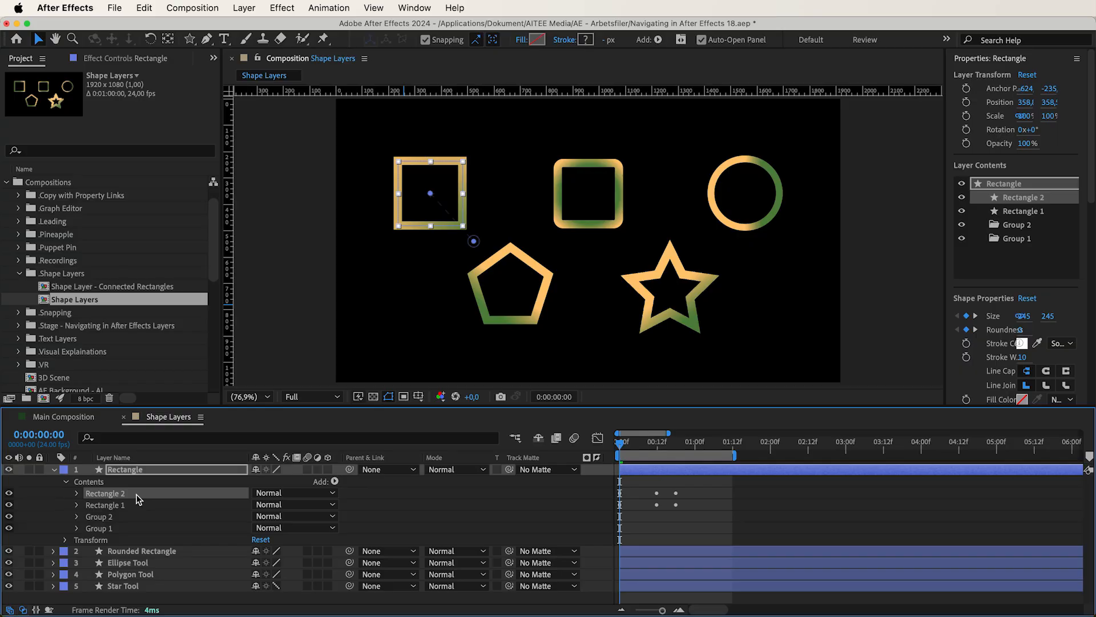
left_click_drag(122, 506, 107, 528)
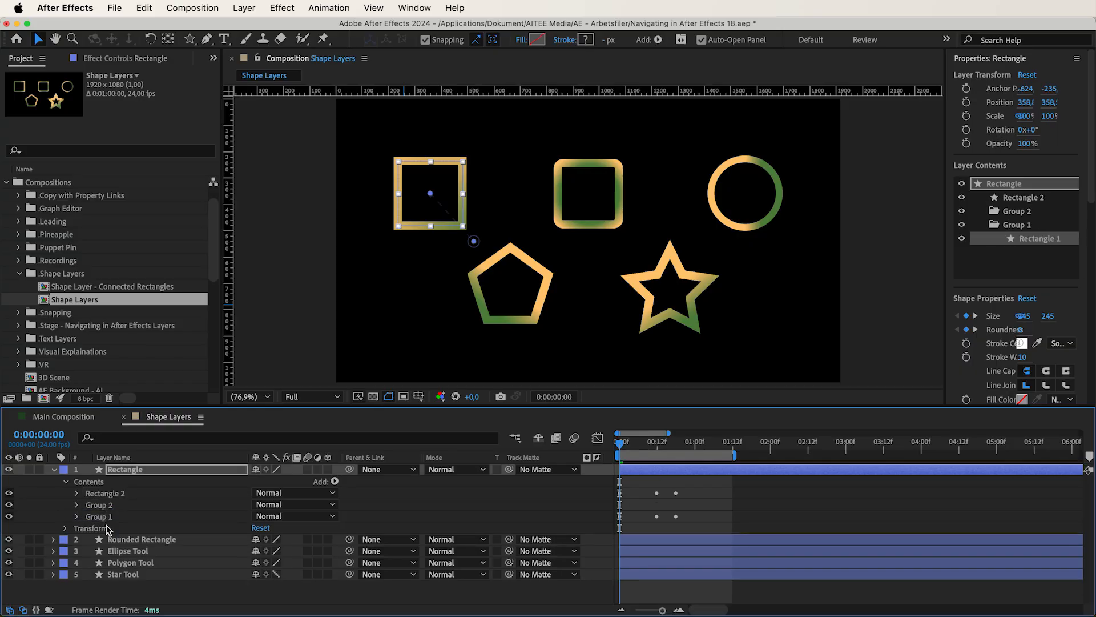
Step: Open the transform properties of Group 1 and try shifting the group's position
left_click(77, 517)
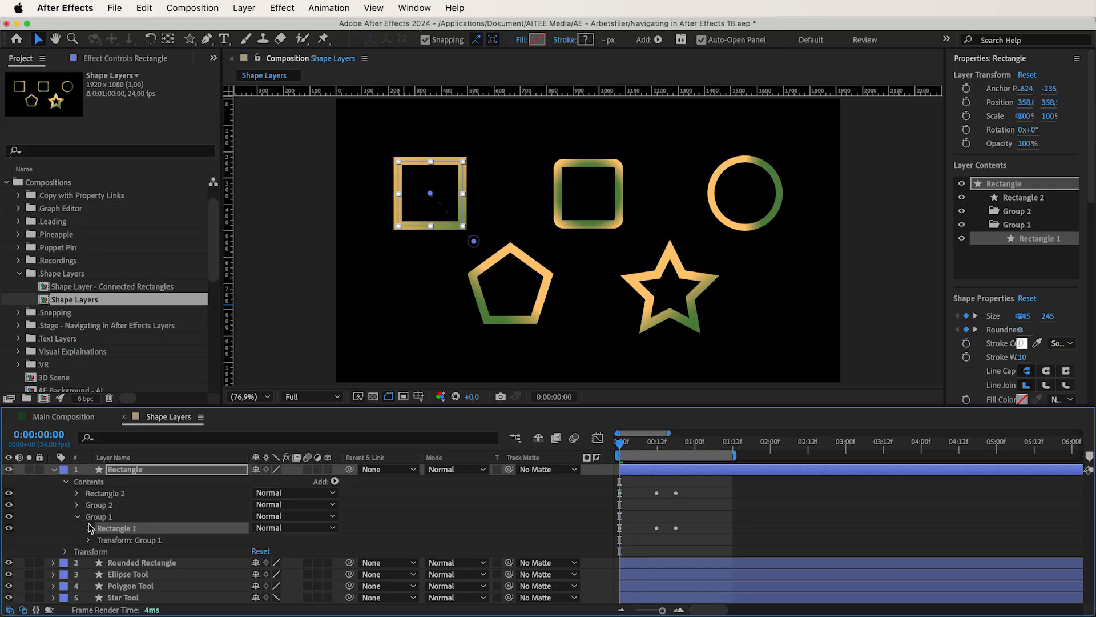
left_click(114, 541)
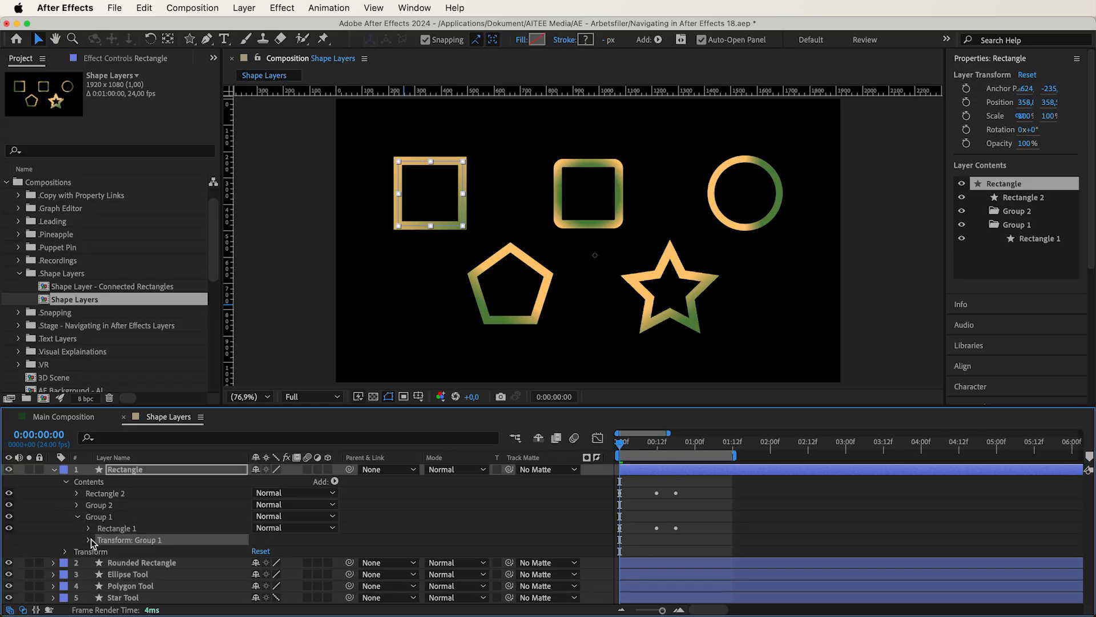
left_click(88, 540)
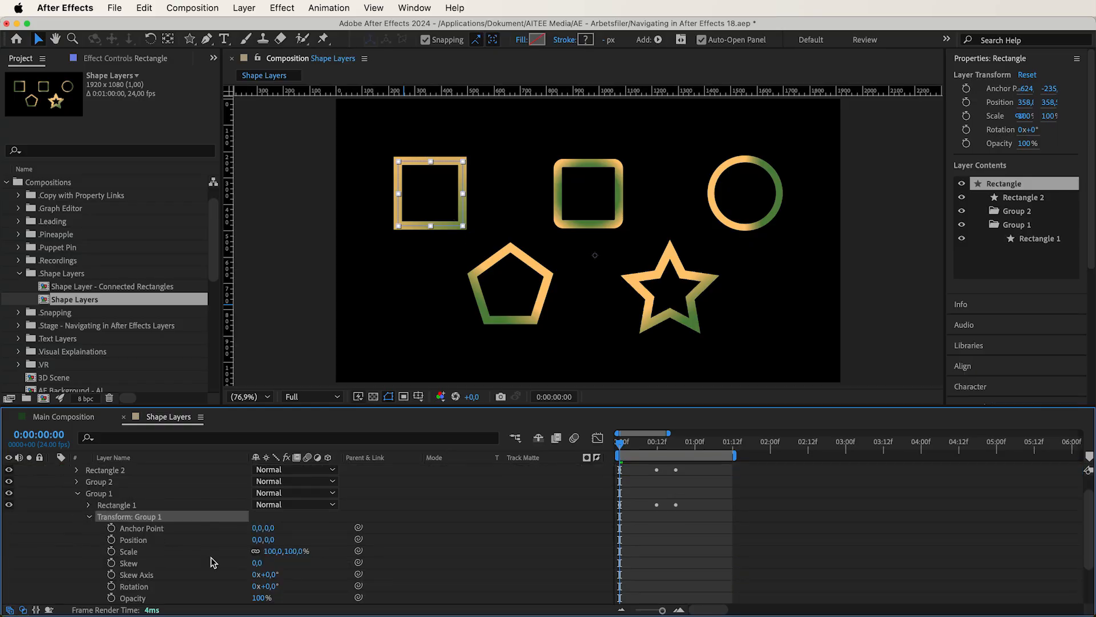
left_click_drag(271, 541, 217, 555)
key("super+z")
Step: Delete the empty Group 2 from the Rectangle layer and select Group 1
left_click(112, 484)
key("Delete")
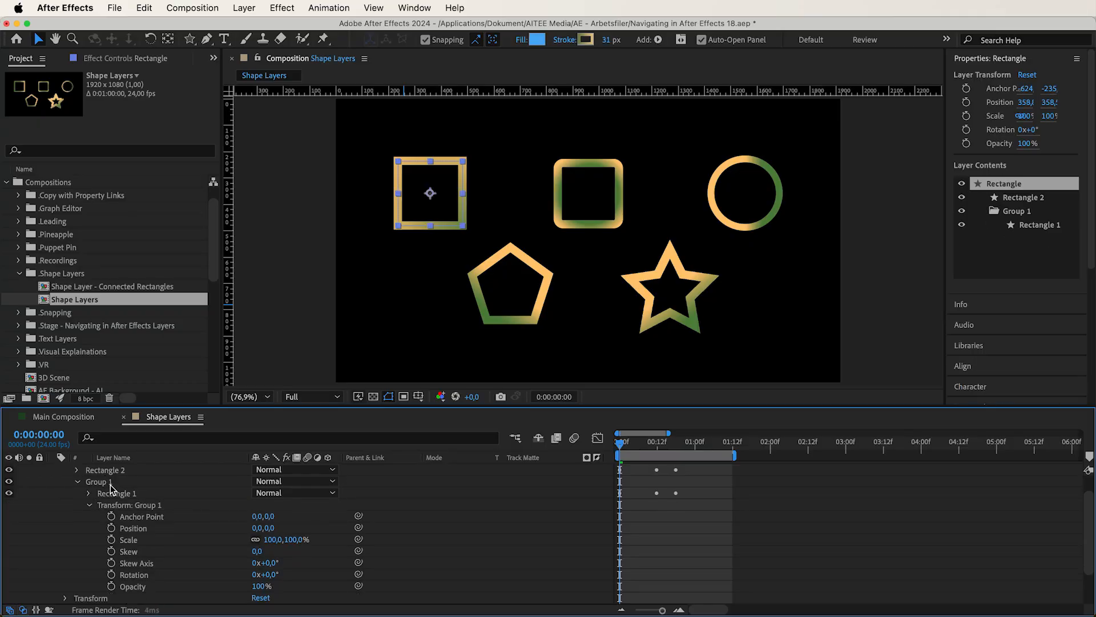
left_click(98, 486)
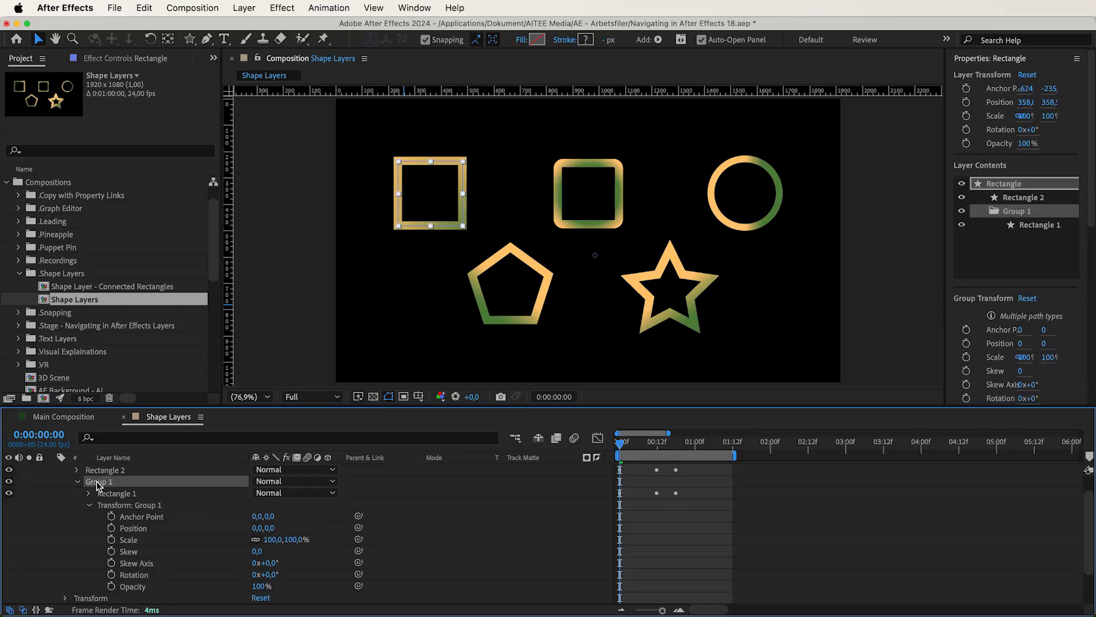
Step: Try adding an empty group directly inside Rectangle 1, which is nested in Group 1
left_click(90, 494)
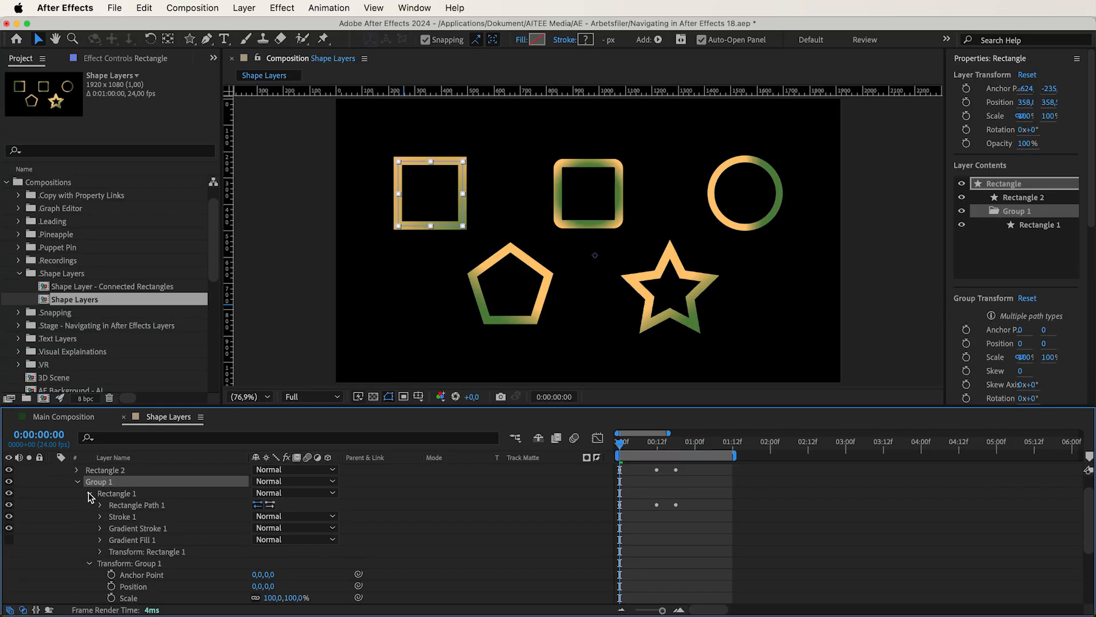
left_click(122, 494)
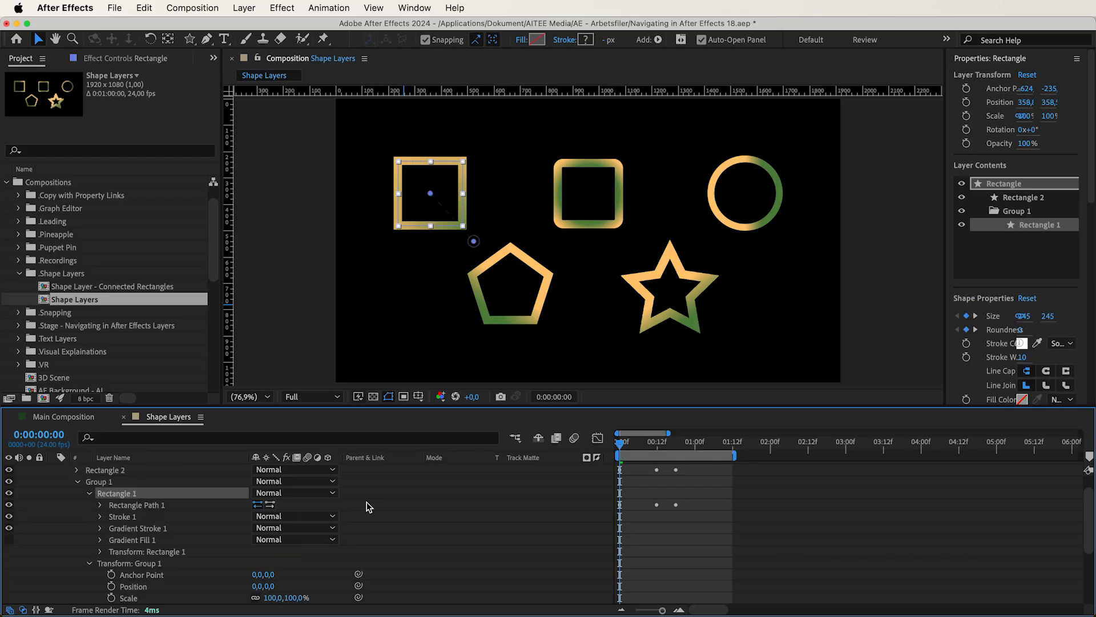
scroll(368, 507, "up", 1)
left_click(335, 482)
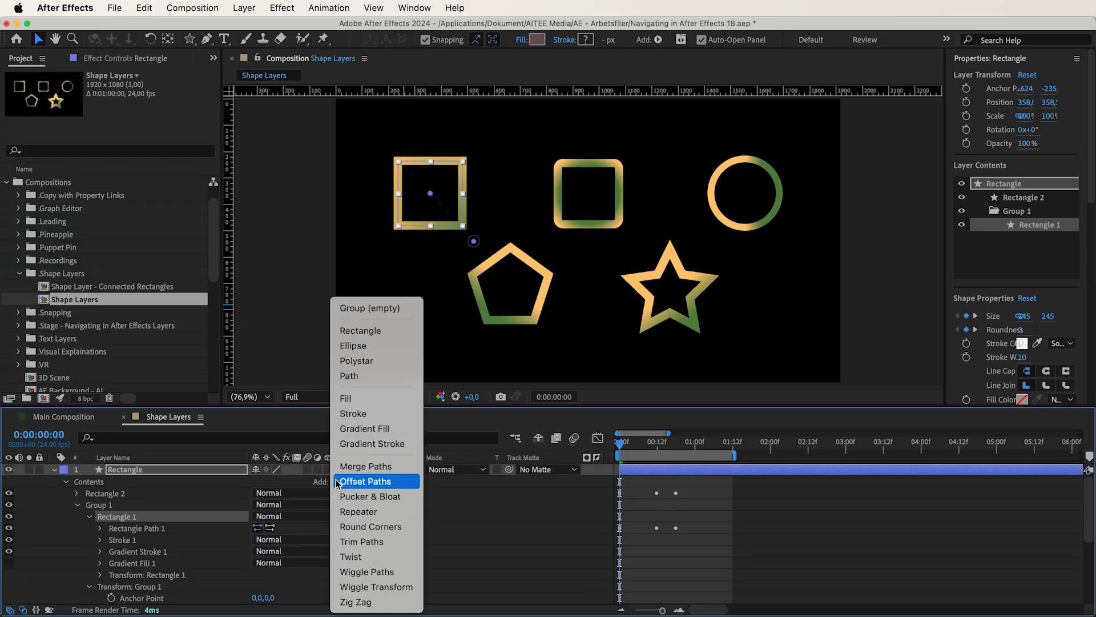
left_click(360, 310)
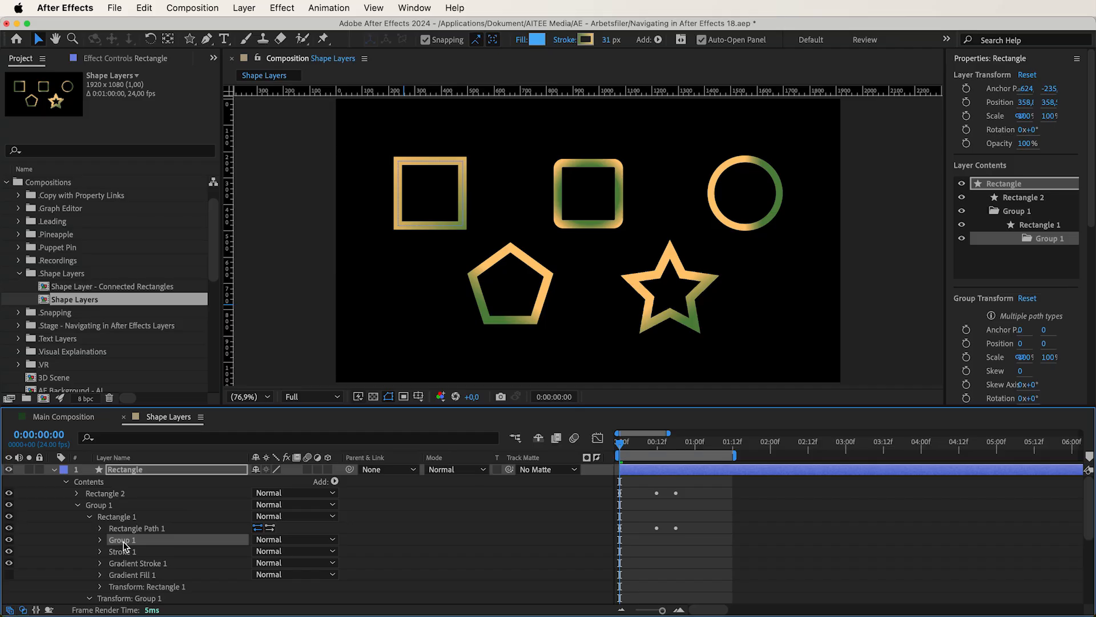
key("Delete")
Step: Add an empty group at the top level of the Rectangle layer's contents and move it into the nested Rectangle 1
left_click(362, 517)
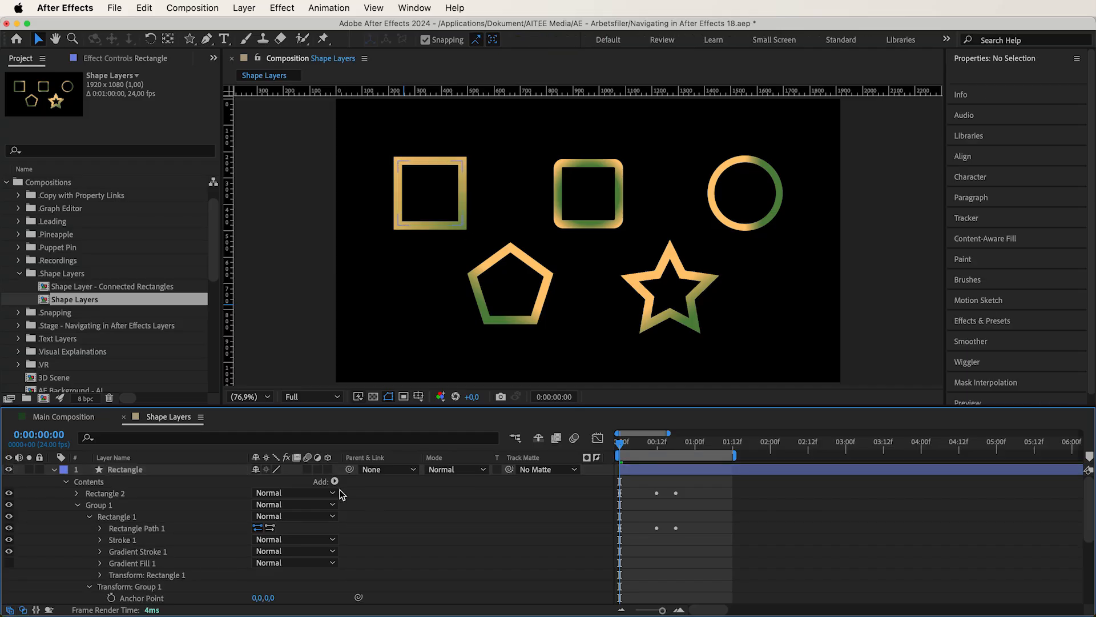
left_click(335, 481)
left_click(369, 309)
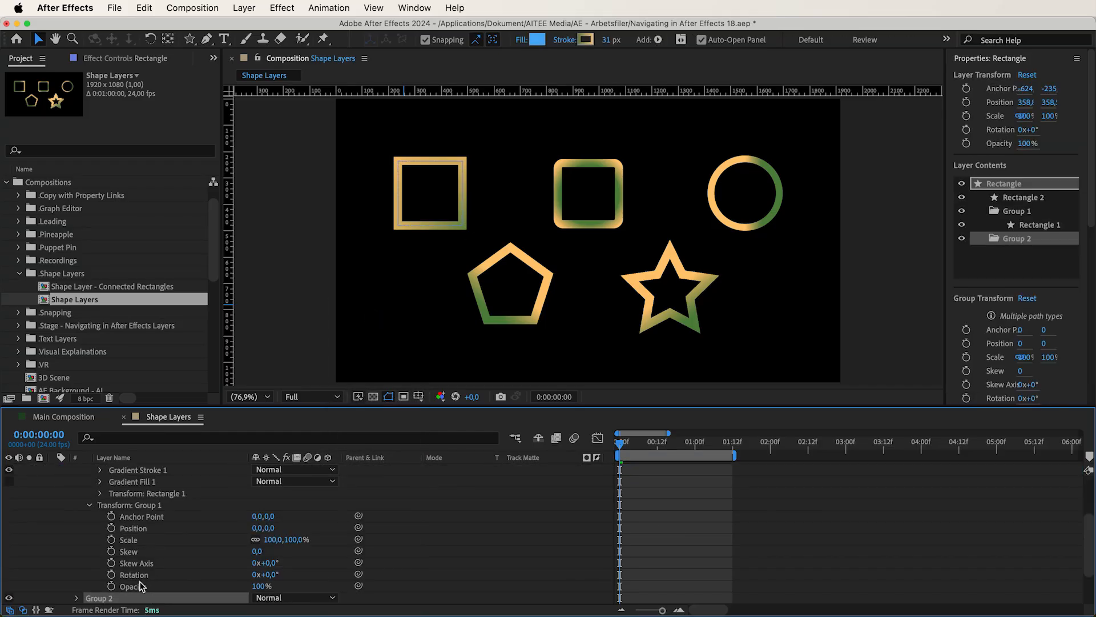
left_click_drag(109, 601, 111, 509)
left_click_drag(104, 590, 113, 519)
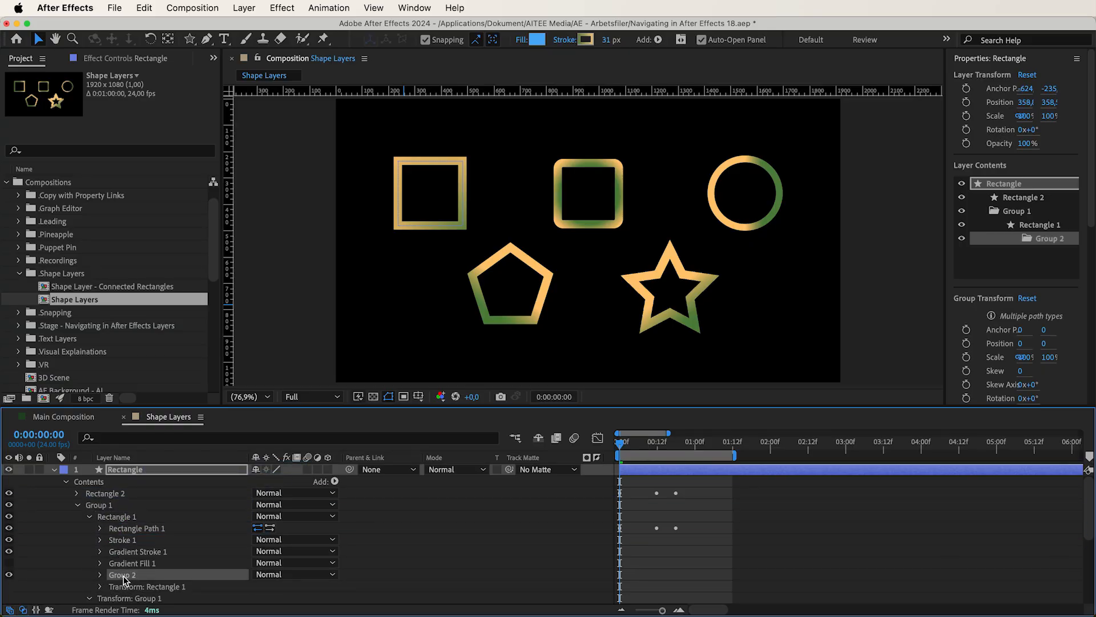
Step: Turn on Gradient Fill 1 in the nested Rectangle 1 and move its rectangle path and Stroke 1 into Group 2
left_click(9, 563)
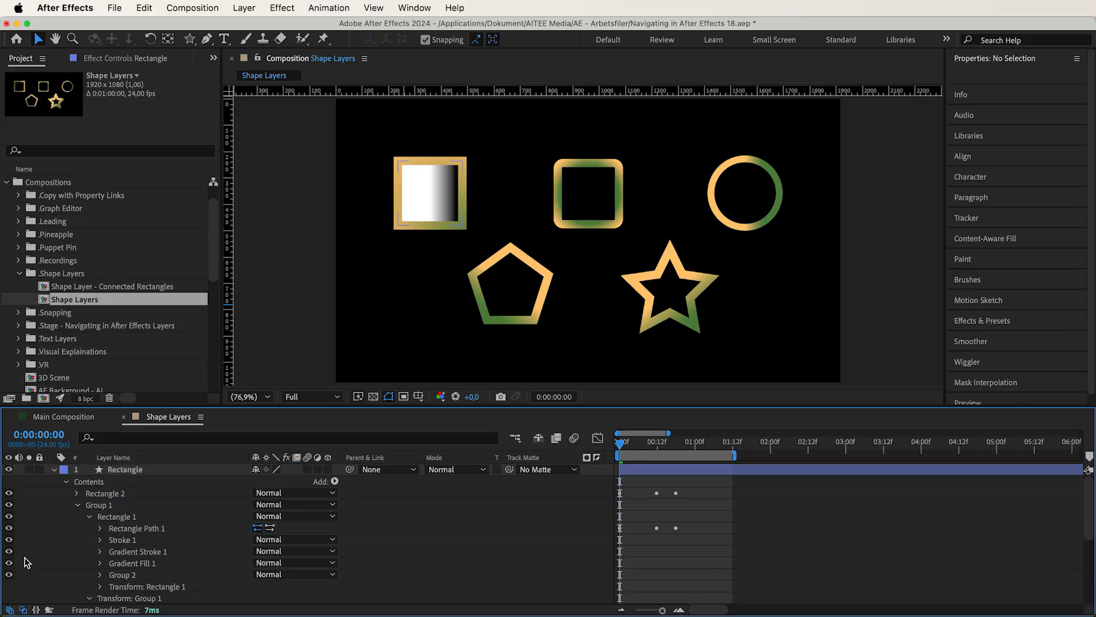
left_click(139, 531)
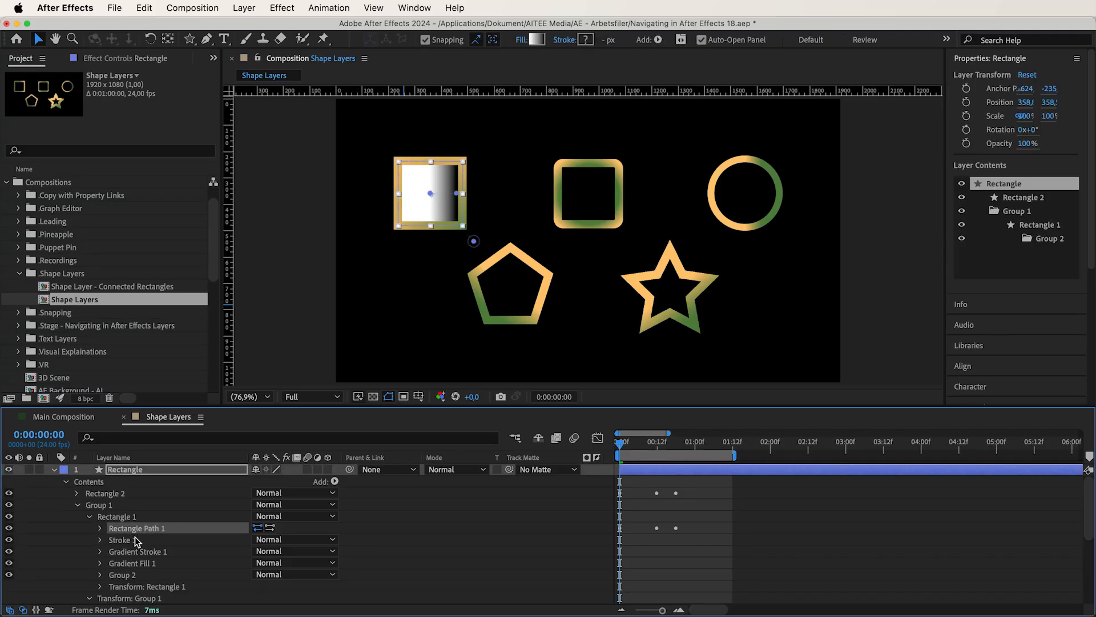
left_click_drag(134, 543, 130, 578)
Step: Vary the position of Group 1 in its transform properties
scroll(131, 579, "down", 1)
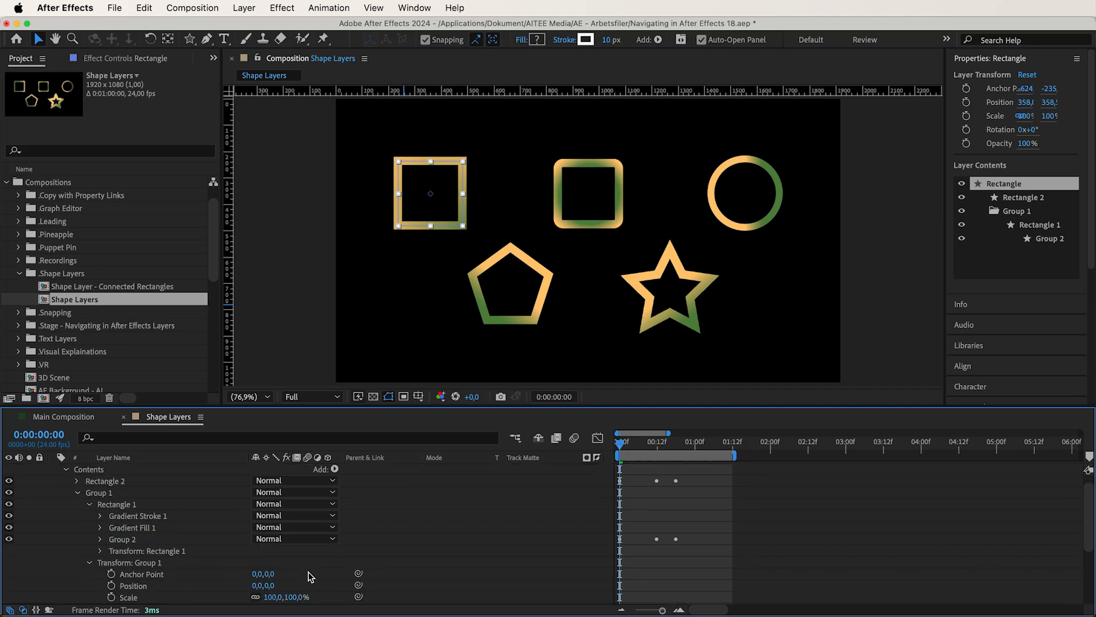
left_click_drag(268, 590, 398, 539)
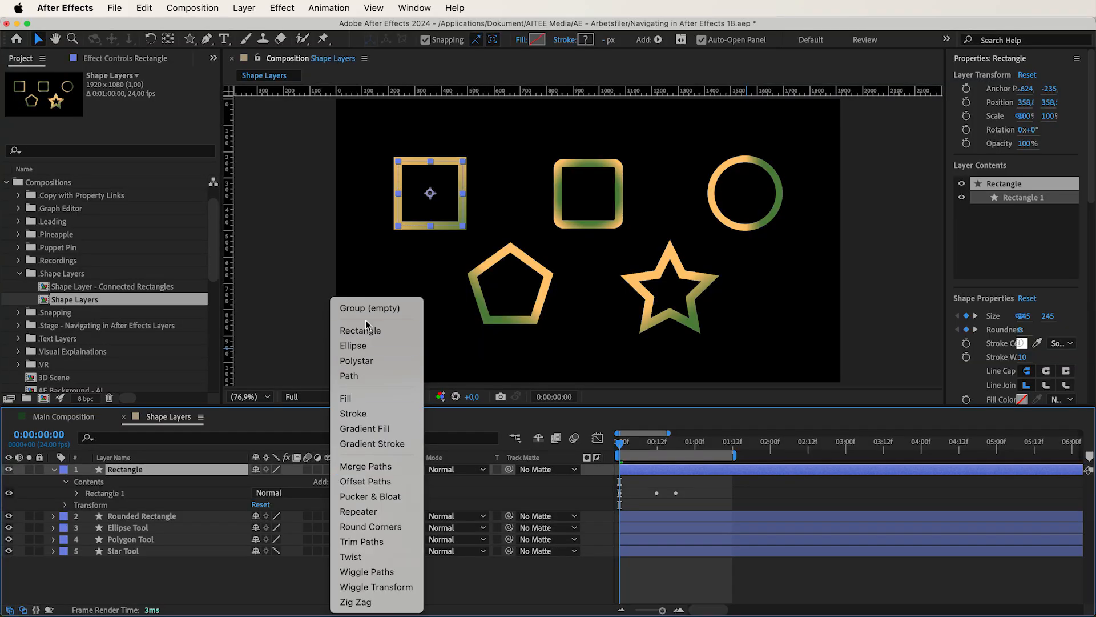
Step: Add an empty group to the Rectangle layer's contents and add a Path inside it
left_click(363, 309)
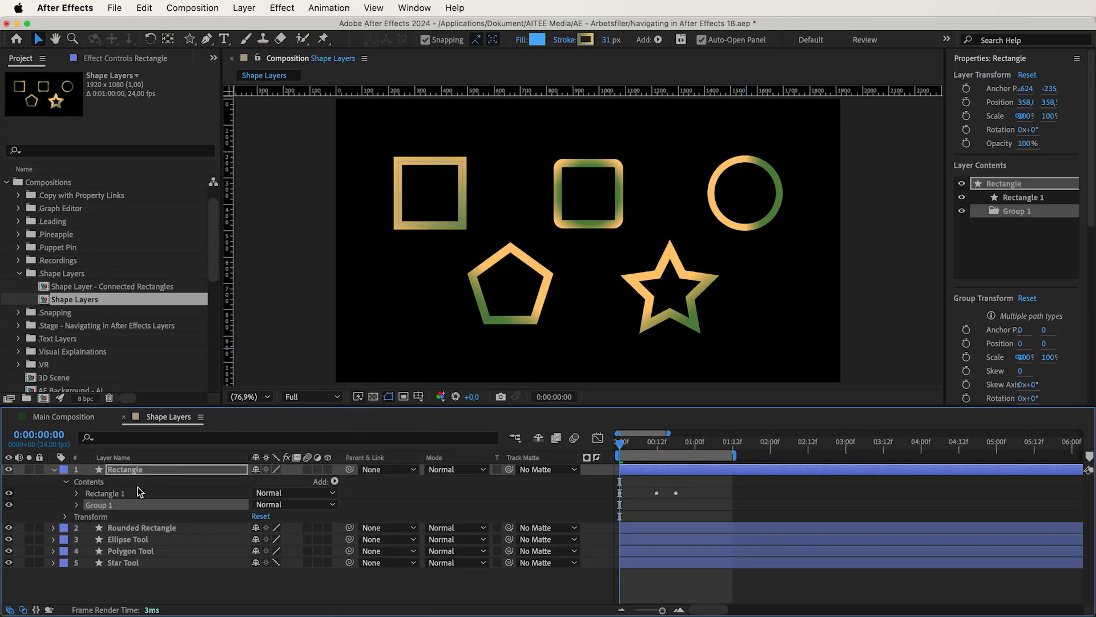
left_click(335, 481)
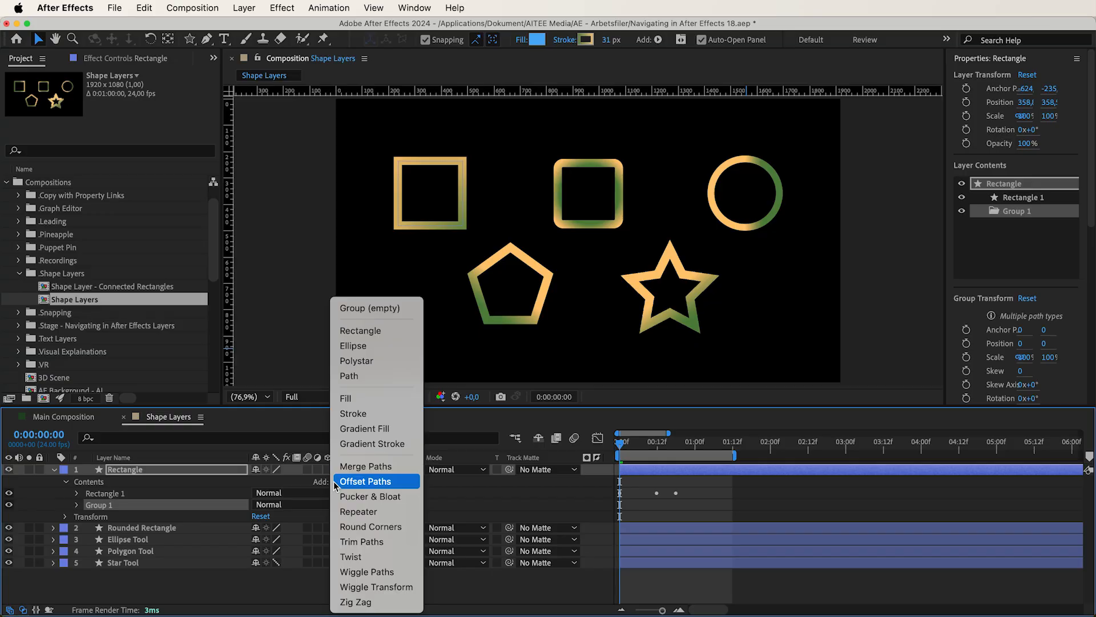
left_click(350, 376)
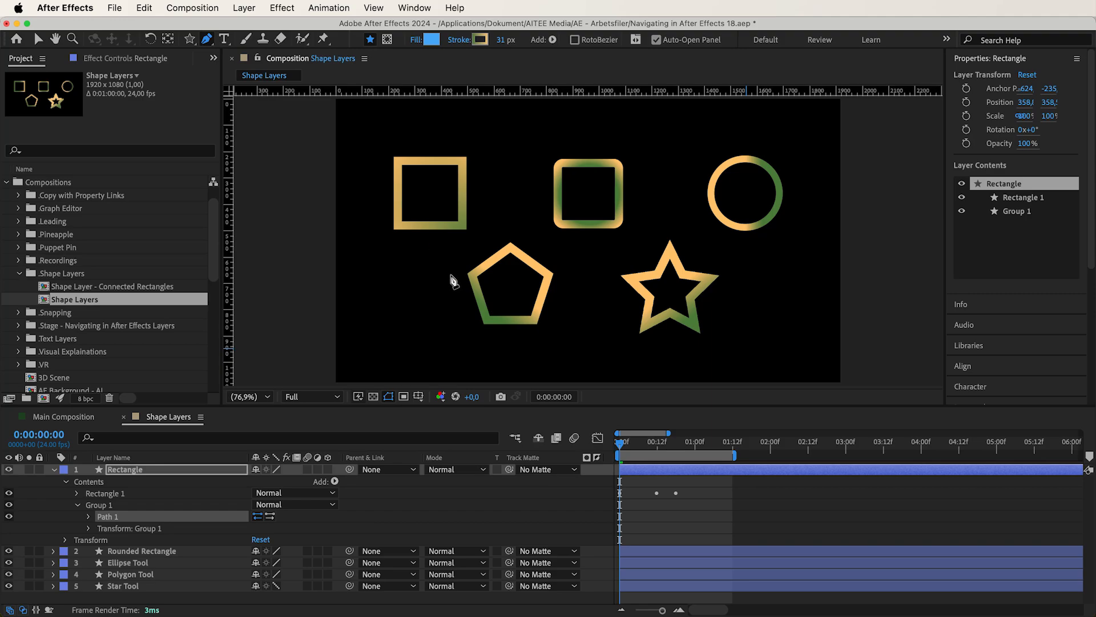
Step: Trace the pentagon's five corners with the Pen tool to define Path 1 in Group 1
left_click(473, 275)
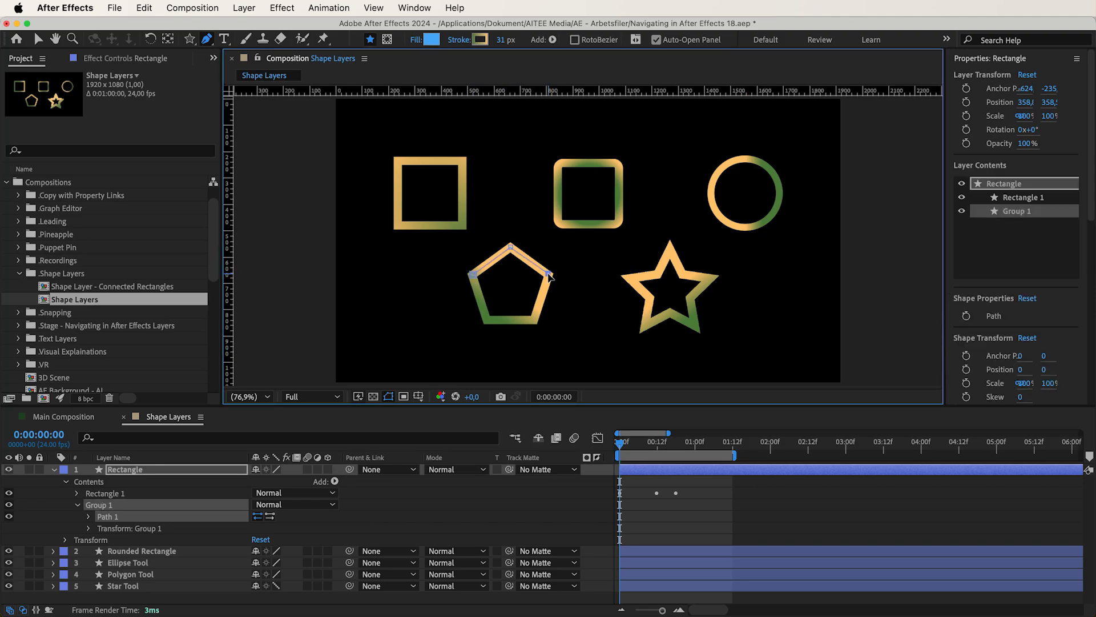
left_click(533, 319)
left_click(486, 319)
Step: Add a stroke to Group 1 for the traced path and set its stroke width to 35
left_click(122, 518)
left_click(334, 481)
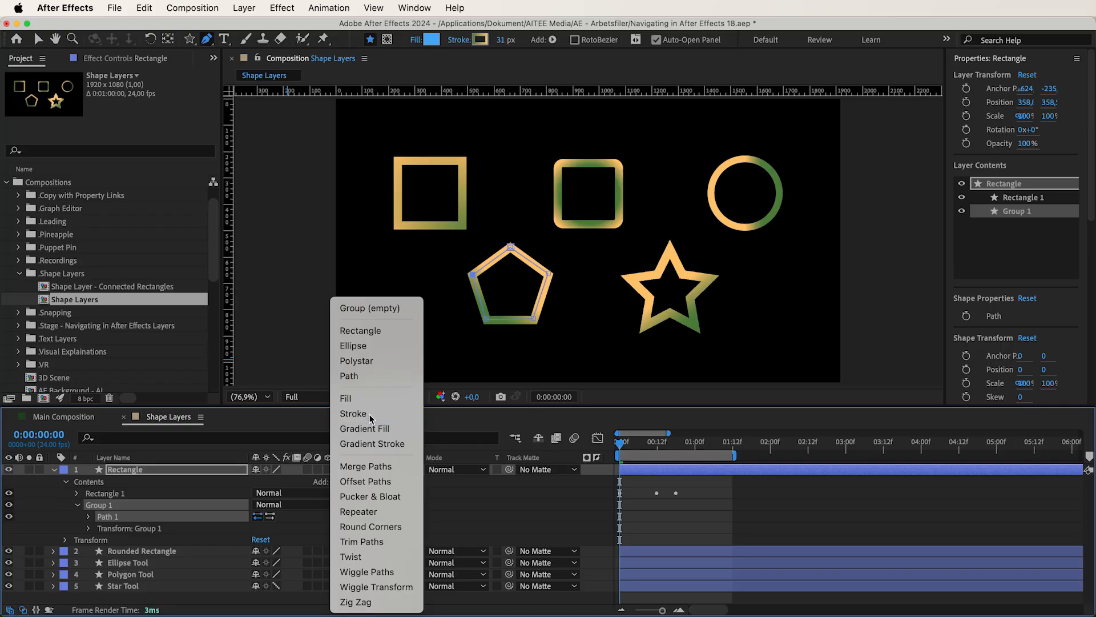
left_click(354, 414)
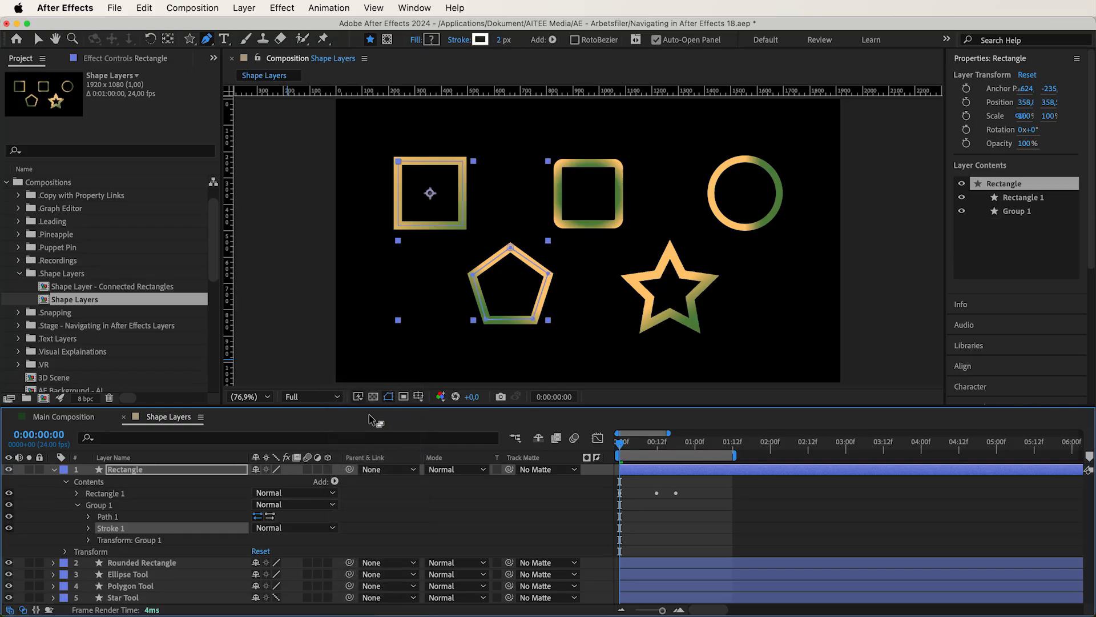
left_click(88, 528)
left_click_drag(257, 528, 279, 531)
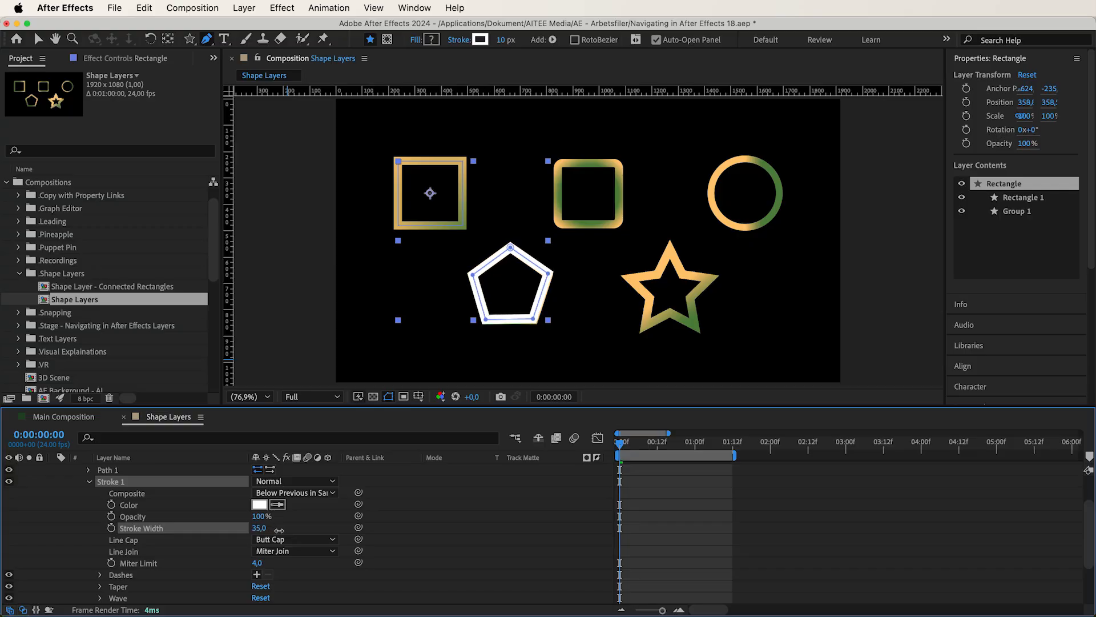
Step: Set a Path keyframe on Path 1 at frame 0 and move the current time to 0:00:00:06
left_click(103, 470)
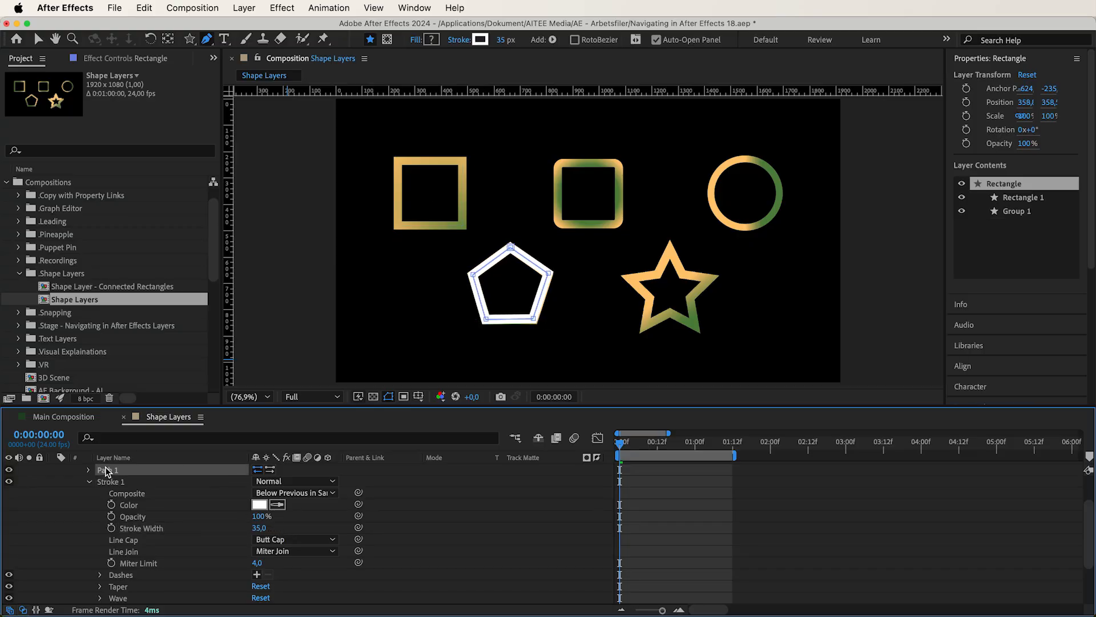
scroll(103, 474, "up", 2)
left_click(88, 487)
left_click(111, 498)
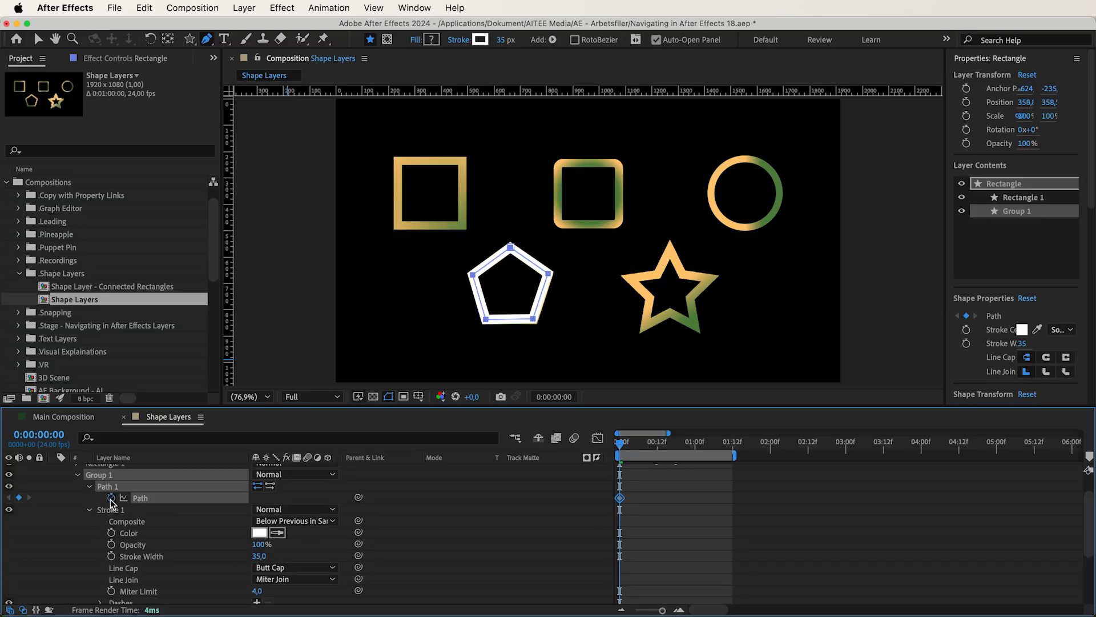
left_click_drag(621, 445, 640, 446)
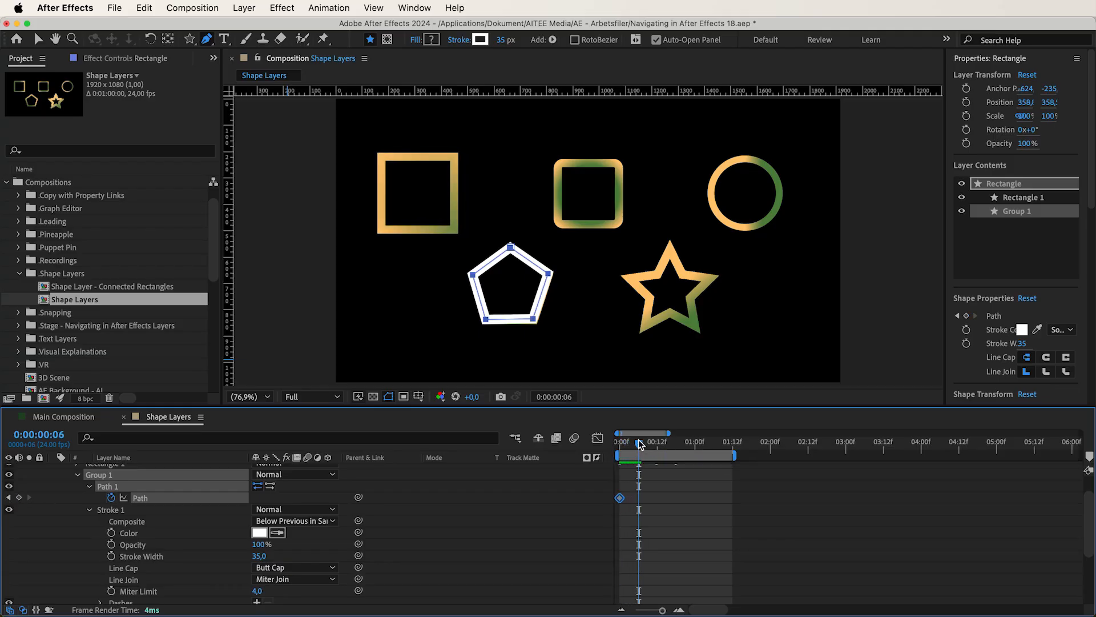
left_click_drag(534, 321, 587, 313)
key("super+z")
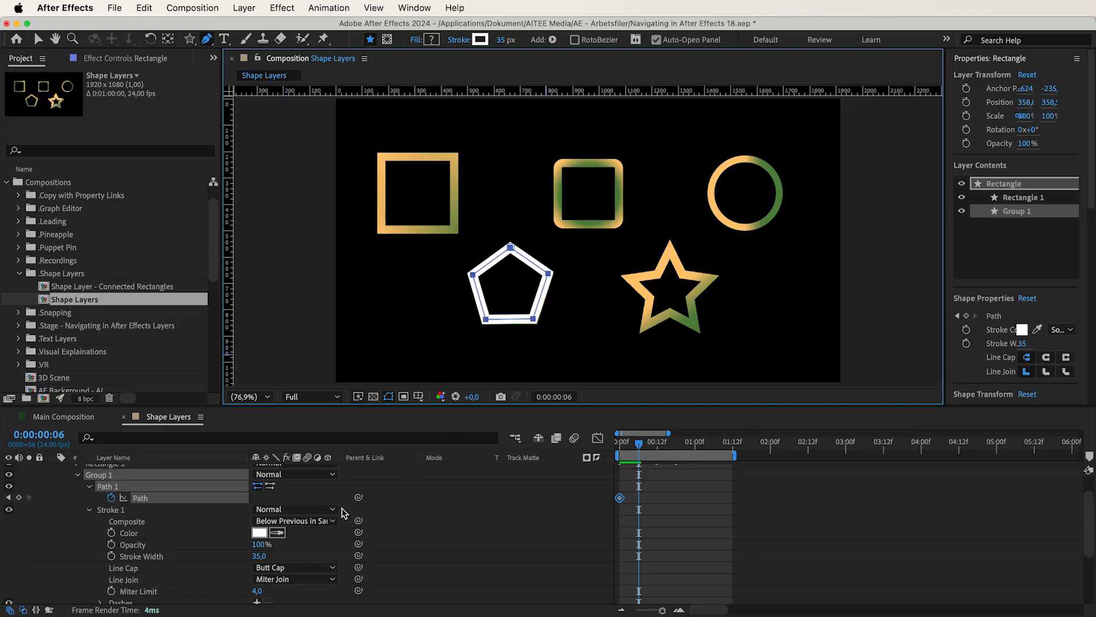
left_click(377, 486)
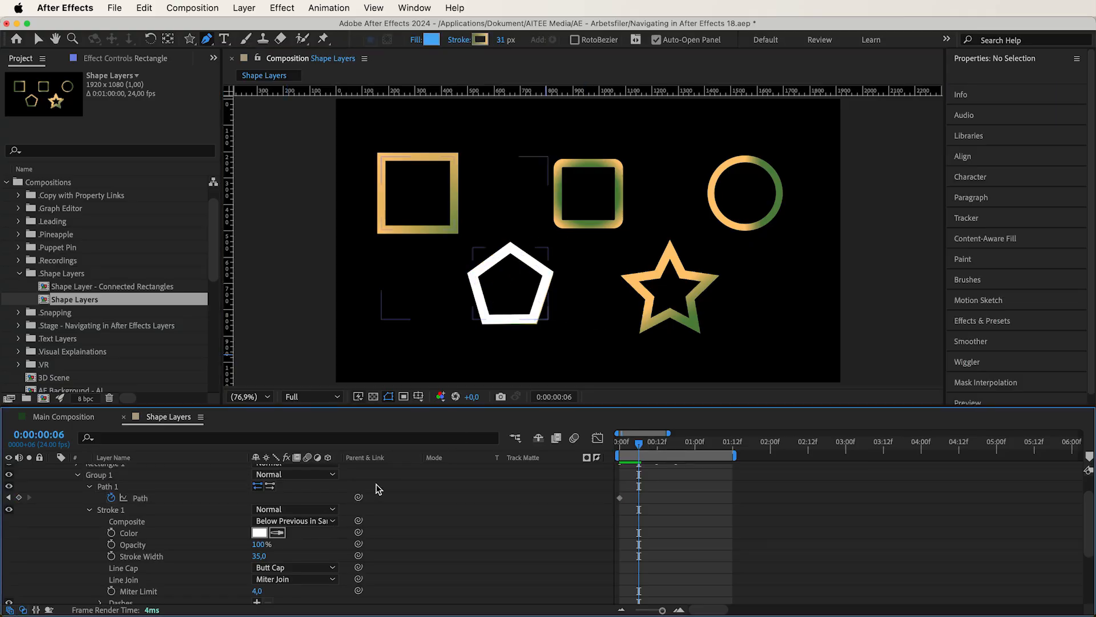
Step: Move the five corners of Path 1 in Group 1 onto the star's outer points at 0:00:00:06
left_click(107, 486)
left_click_drag(540, 323, 705, 331)
left_click_drag(548, 273, 717, 277)
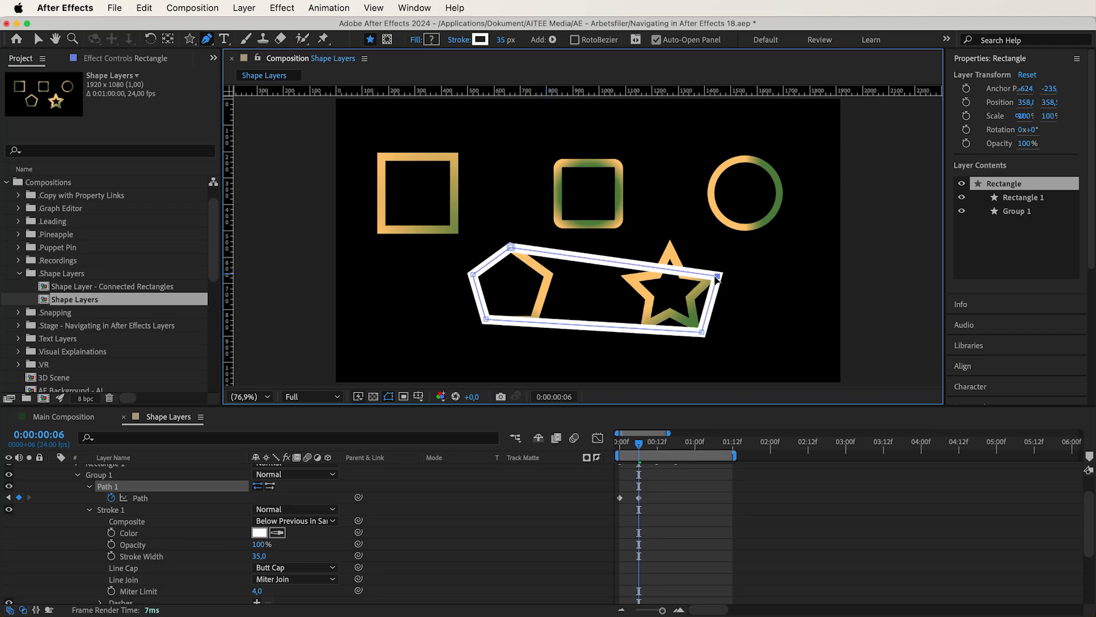
left_click_drag(511, 247, 641, 245)
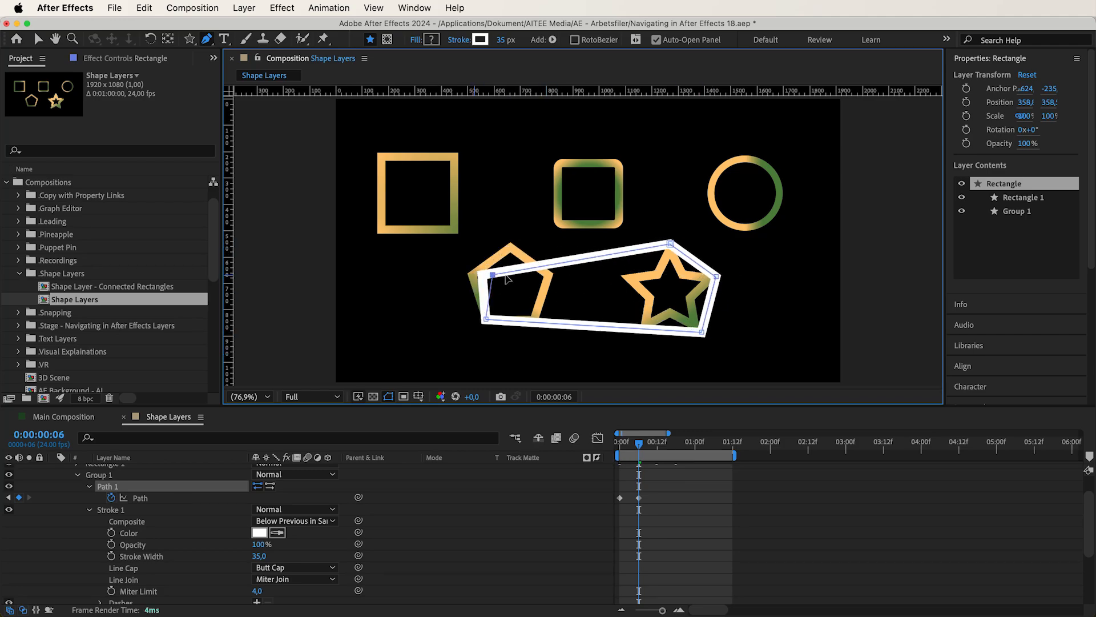
left_click_drag(472, 275, 627, 280)
left_click_drag(486, 318, 642, 333)
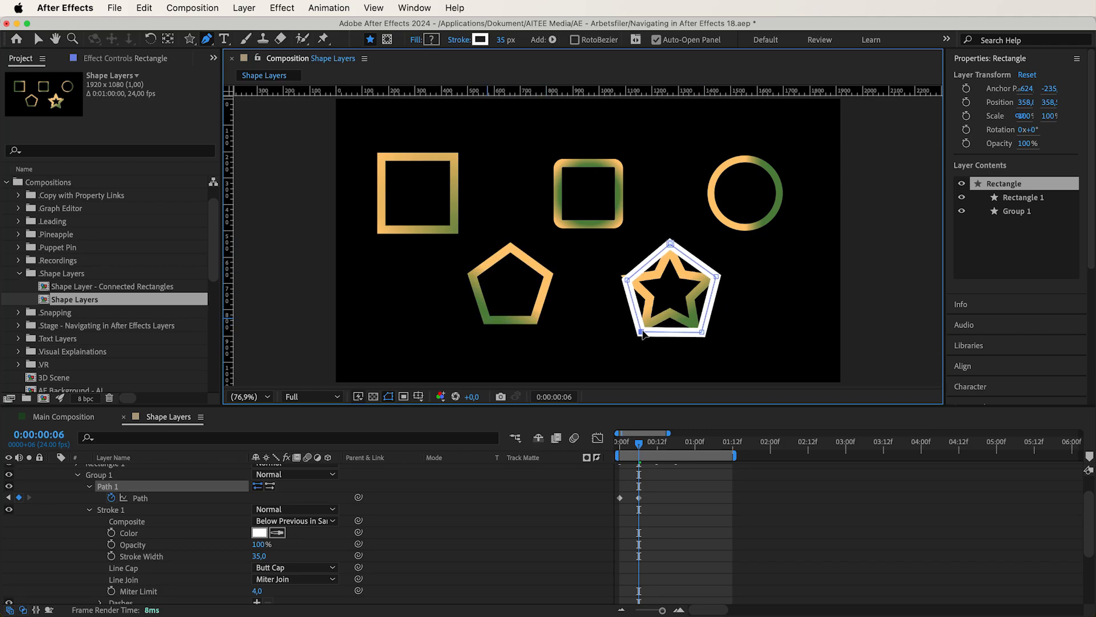
left_click_drag(627, 281, 625, 278)
Step: Add a vertex midway along each side of Path 1, pull them onto the star's inner corners, and preview the morph from frame 0
left_click(634, 304)
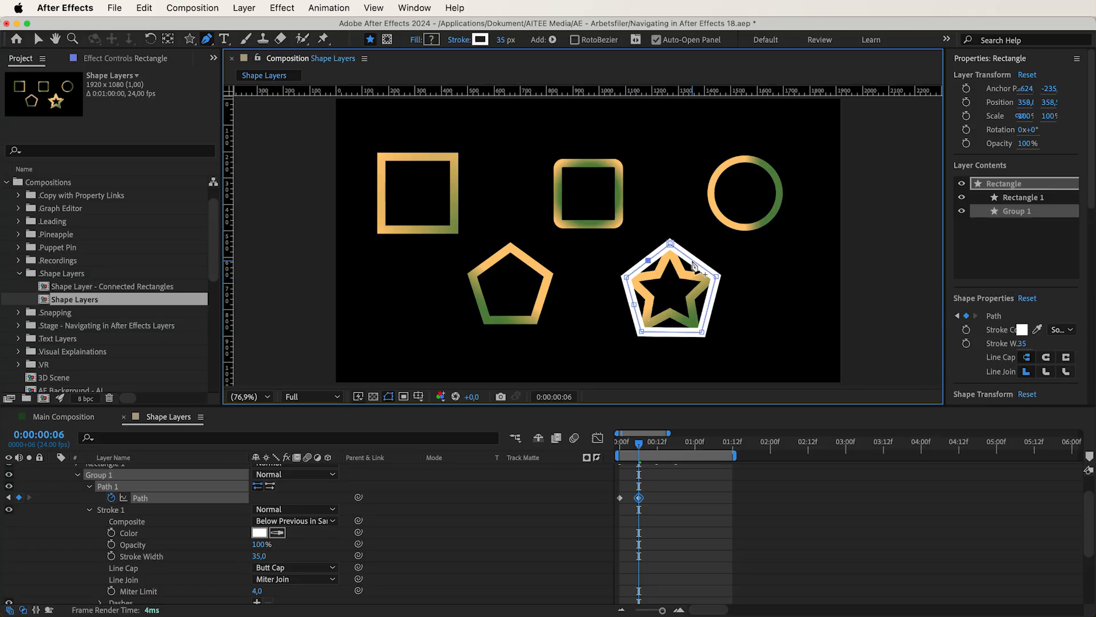
left_click(710, 303)
left_click(39, 40)
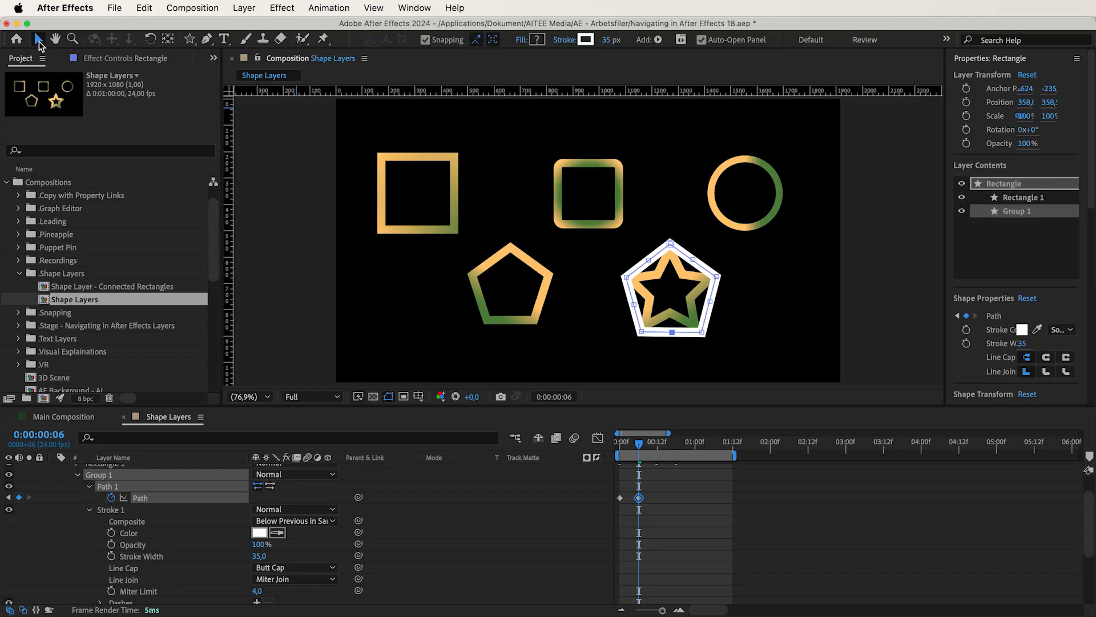
left_click_drag(671, 334, 652, 297)
left_click_drag(703, 336, 700, 338)
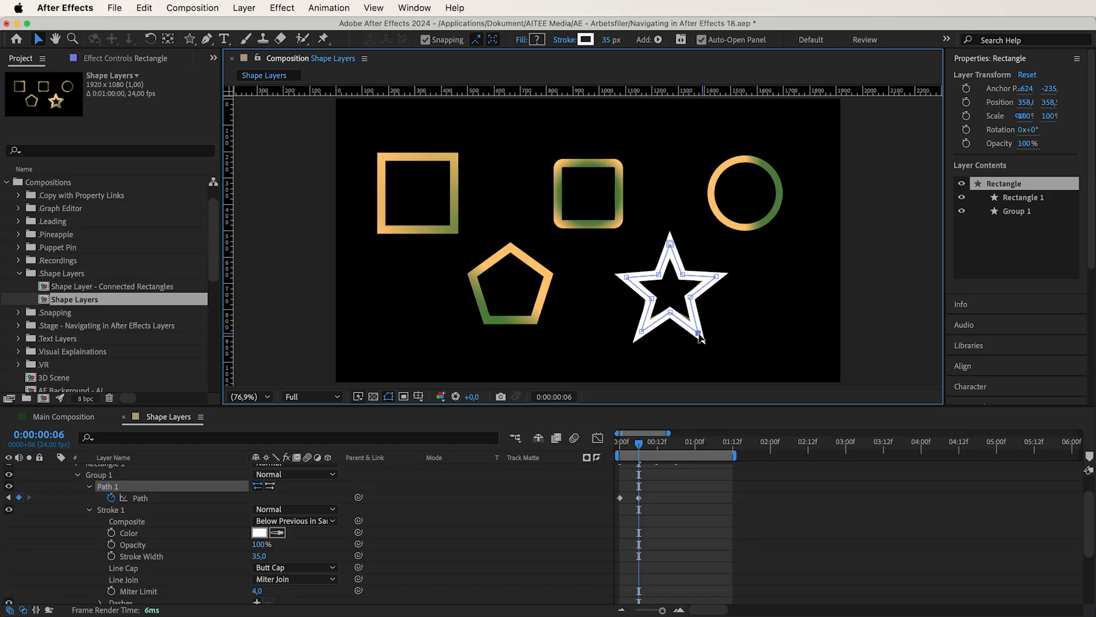
left_click(647, 474)
key("space")
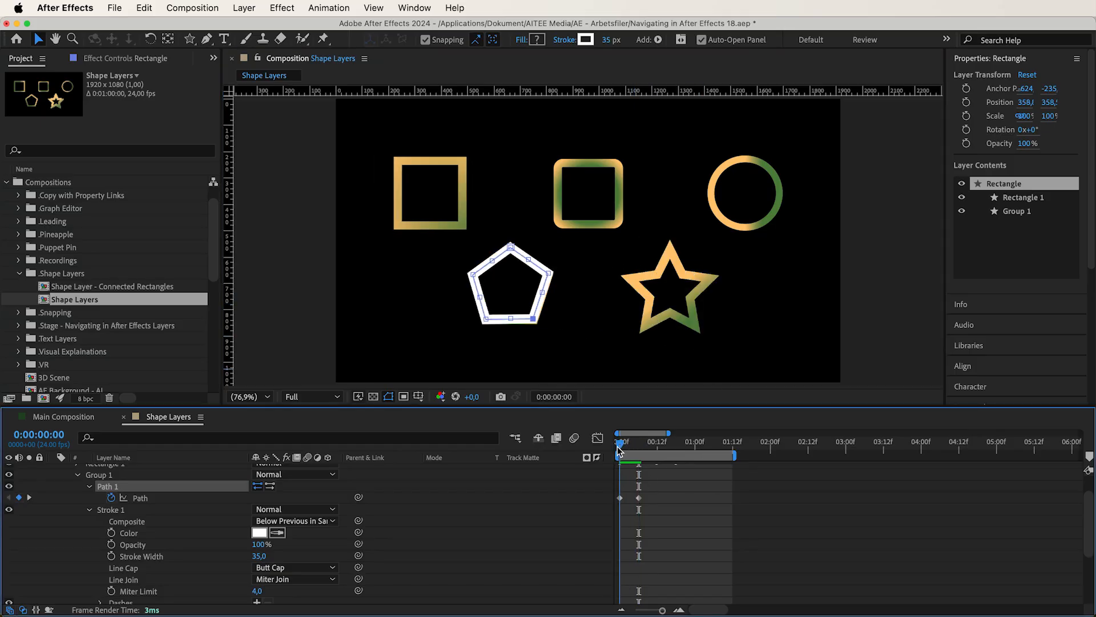
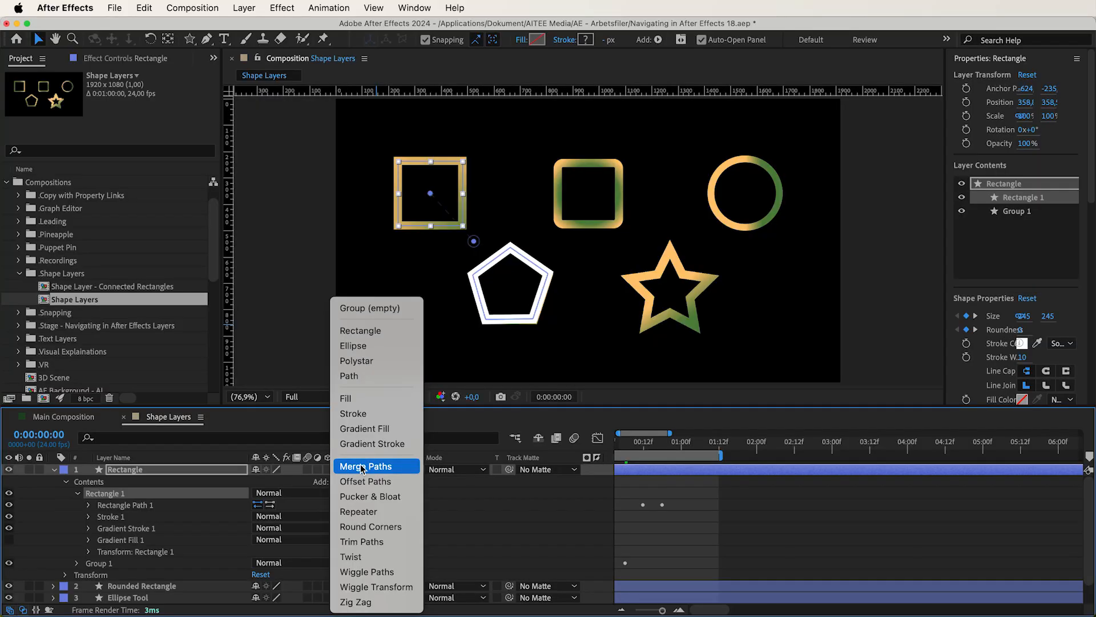
Step: Add Merge Paths to Rectangle 1, duplicate Rectangle Path 1, and set the duplicate's position to -113, 116
left_click(362, 467)
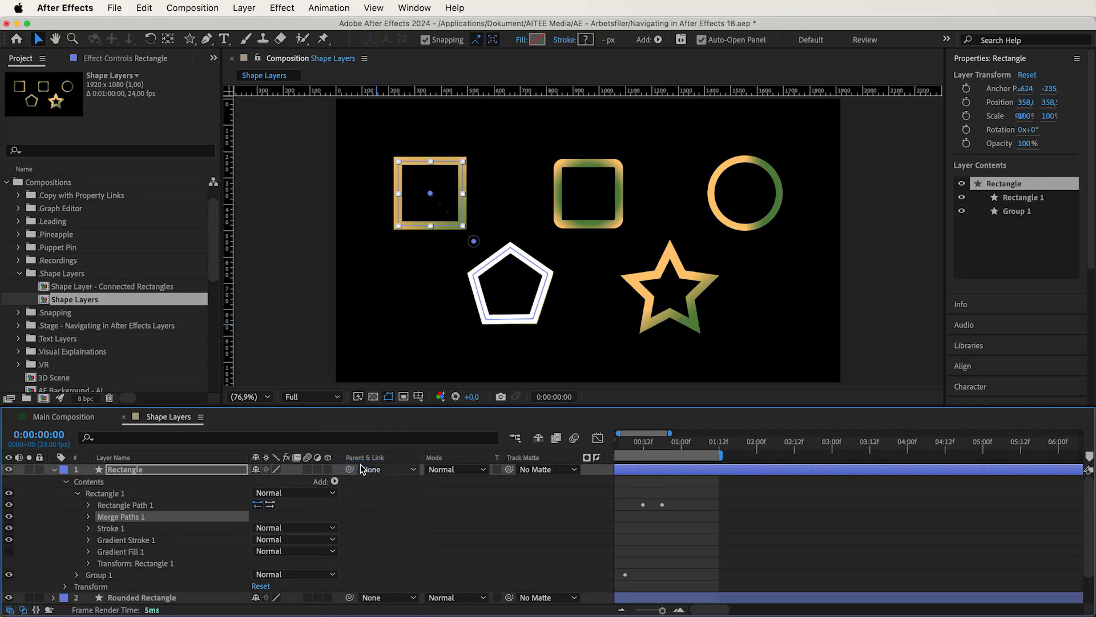
left_click(144, 505)
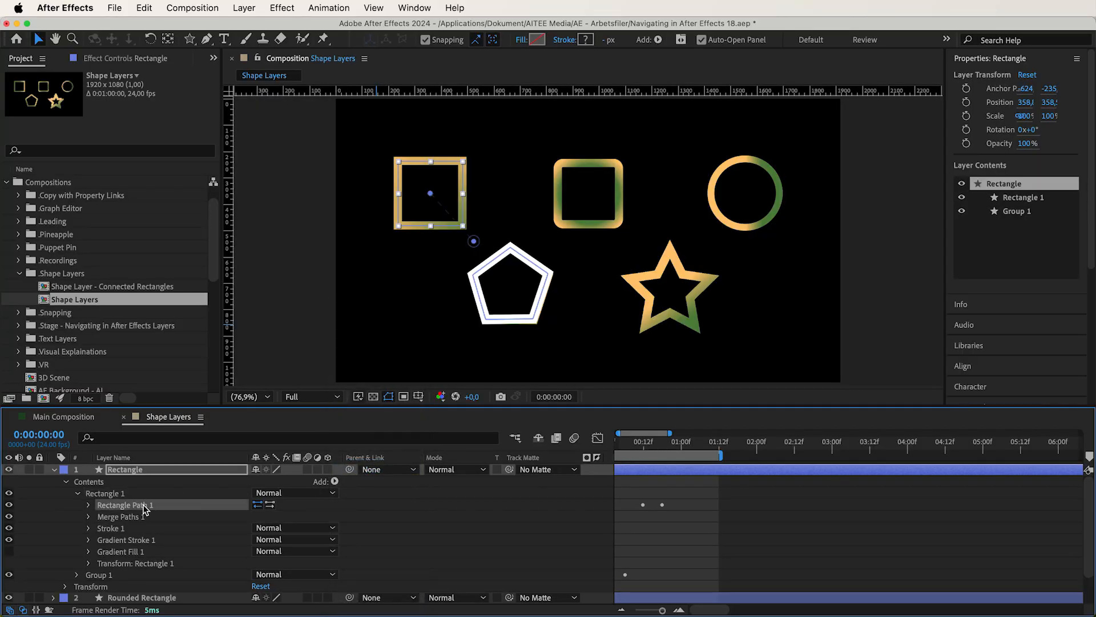
key("super+d")
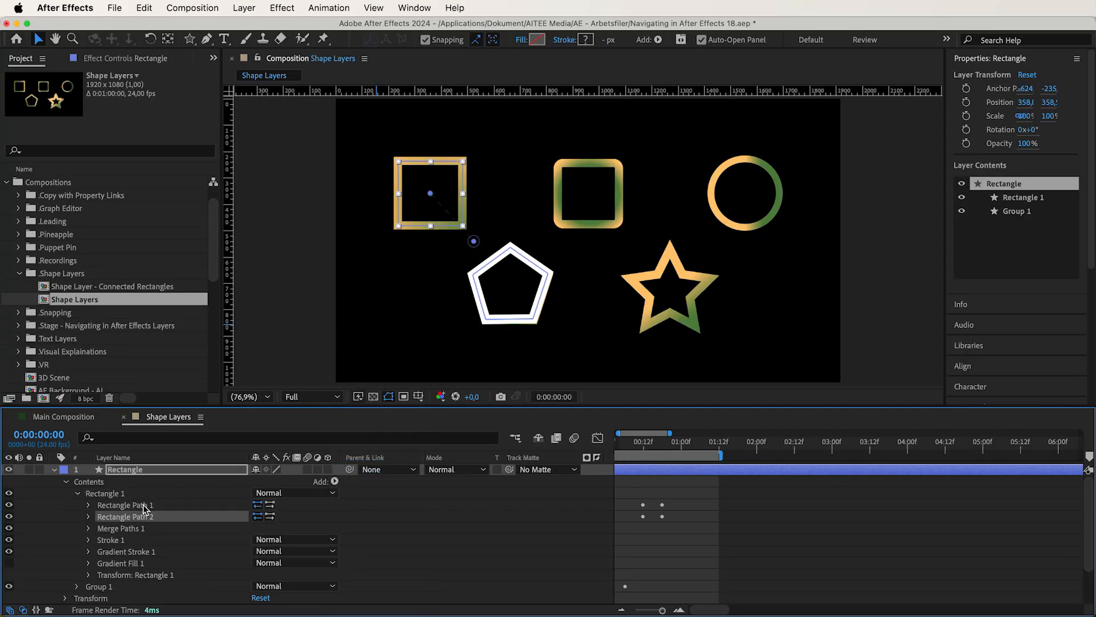
left_click(88, 517)
left_click_drag(270, 539, 189, 551)
Step: Make Gradient Fill 1 of Rectangle 1 visible and set its start point to 27, 193 and end point to -321, 42
left_click(72, 40)
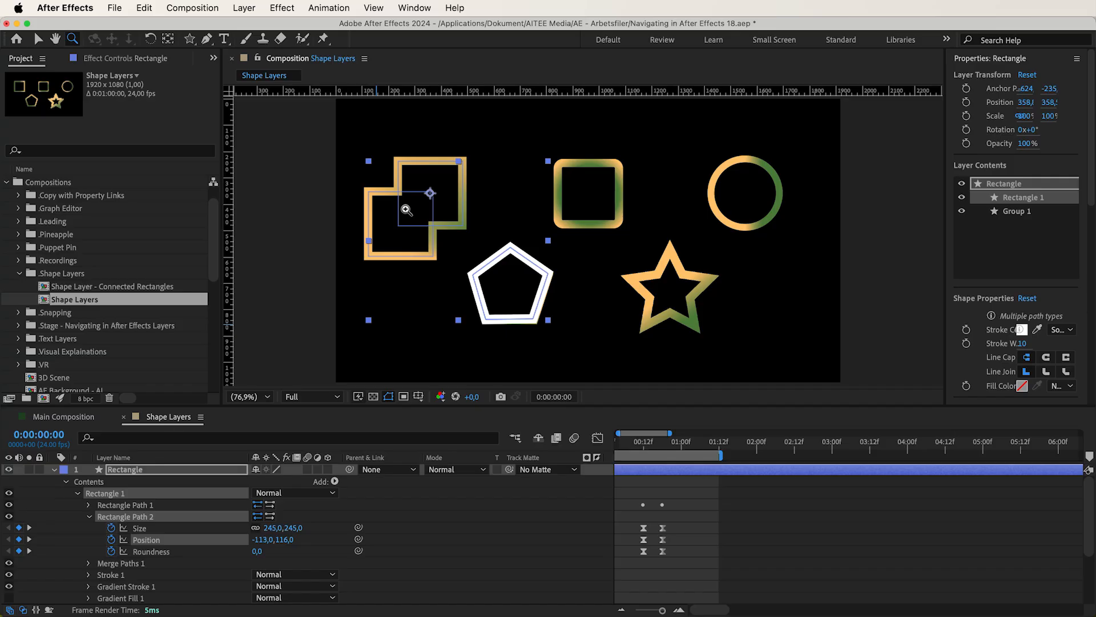
left_click(421, 210)
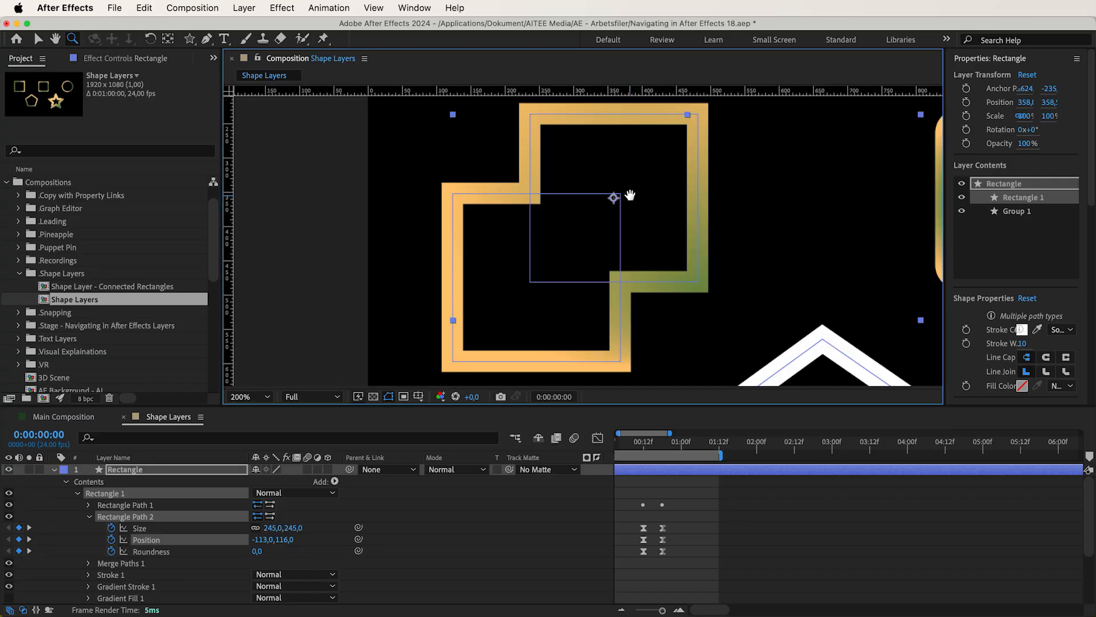
scroll(629, 196, "left", 2)
key("v")
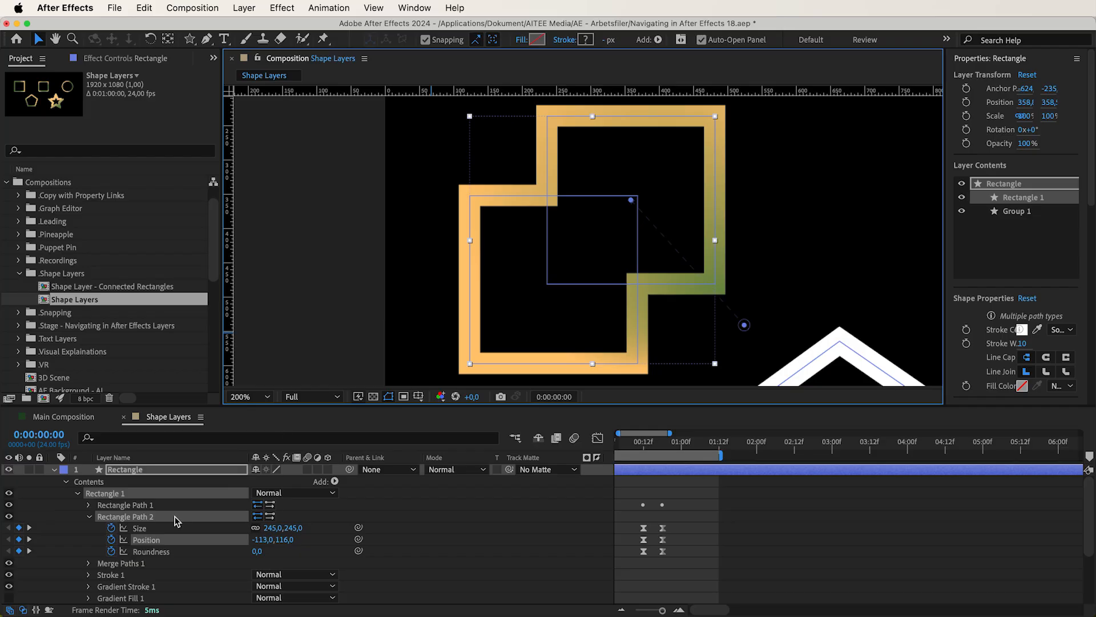
scroll(102, 555, "down", 3)
left_click(8, 561)
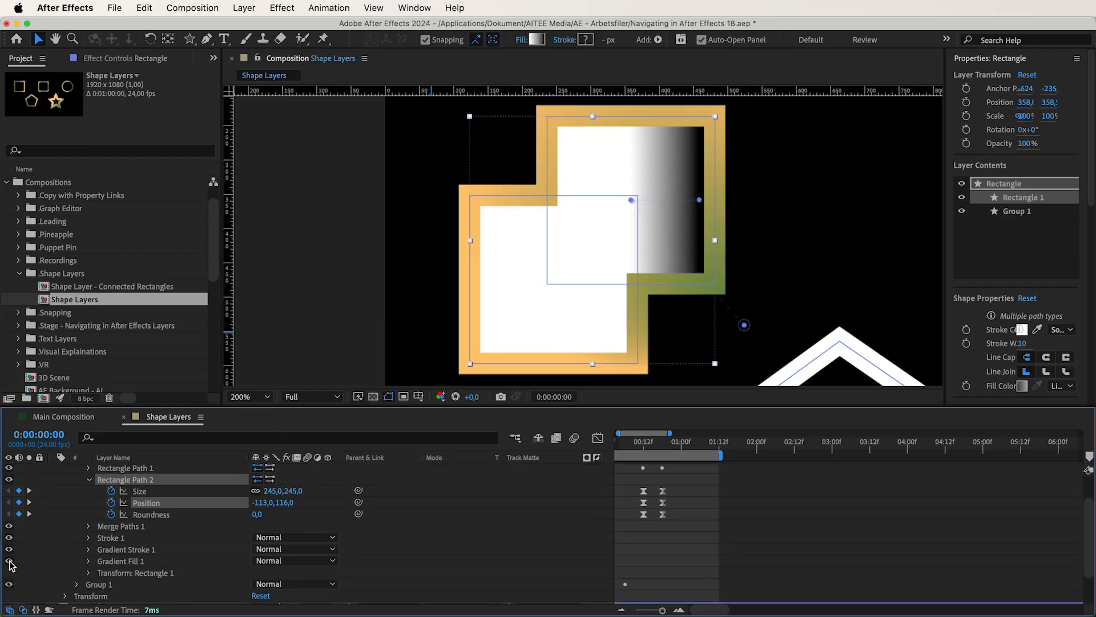
left_click(88, 562)
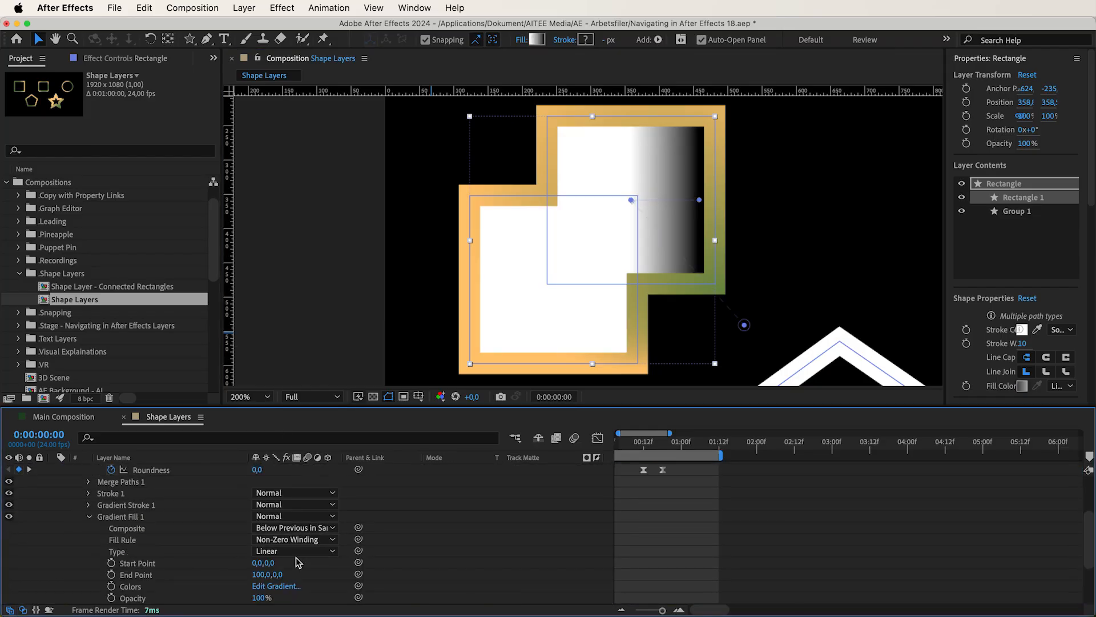
left_click_drag(272, 562, 445, 522)
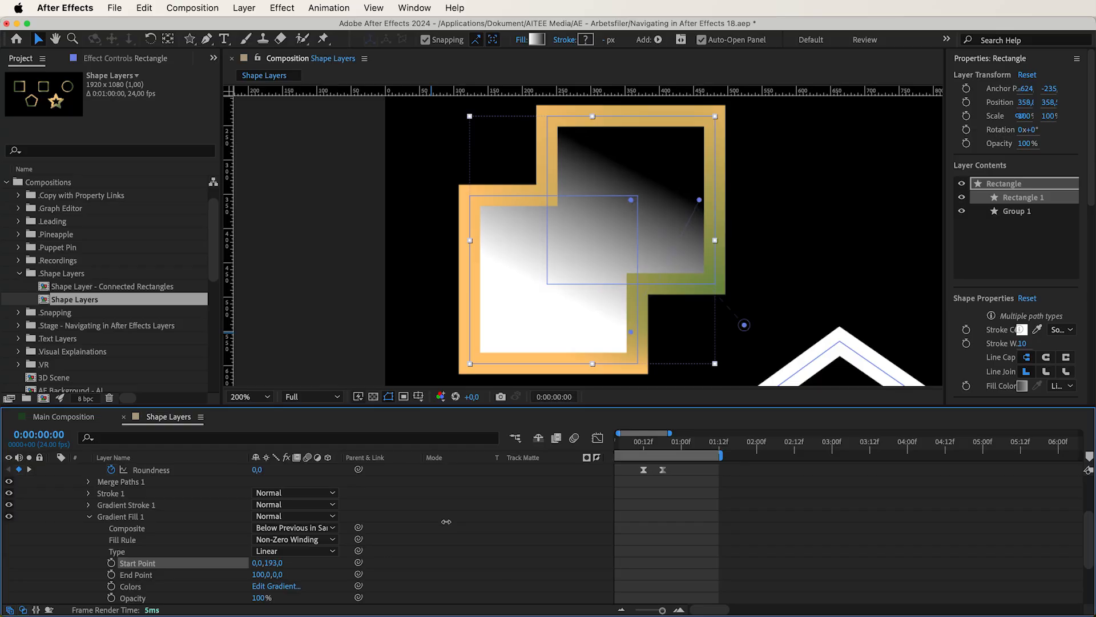
left_click_drag(257, 564, 146, 593)
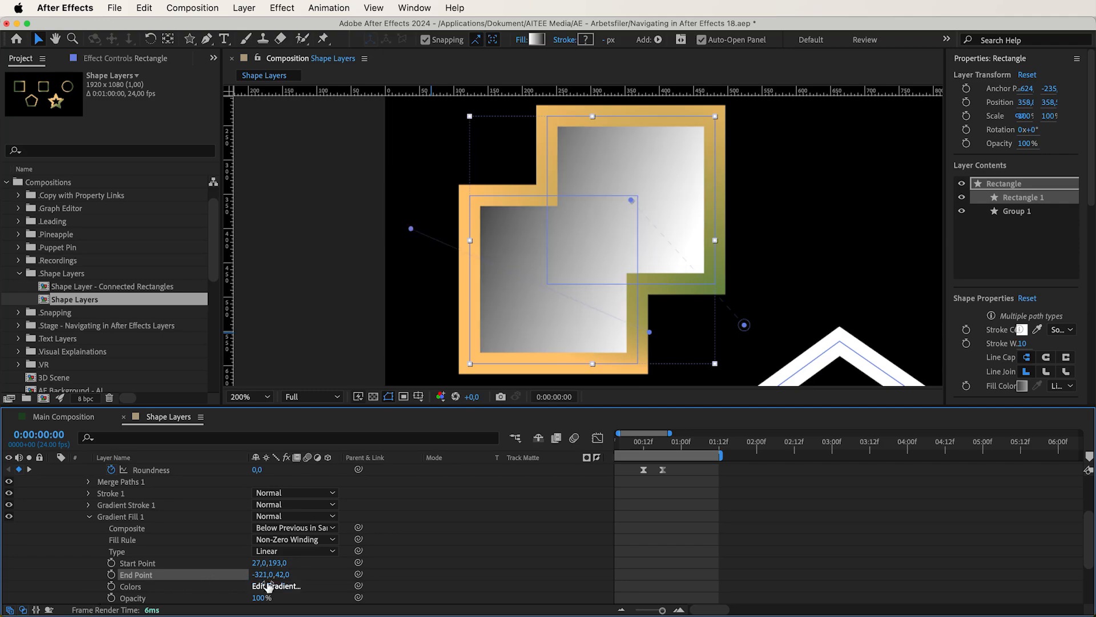
Step: Set the starting color stop of Gradient Fill 1 to blue 0500E1
left_click(269, 587)
left_click(605, 436)
mouse_move(579, 415)
left_mouse_down()
mouse_move(558, 392)
mouse_move(598, 403)
left_mouse_up()
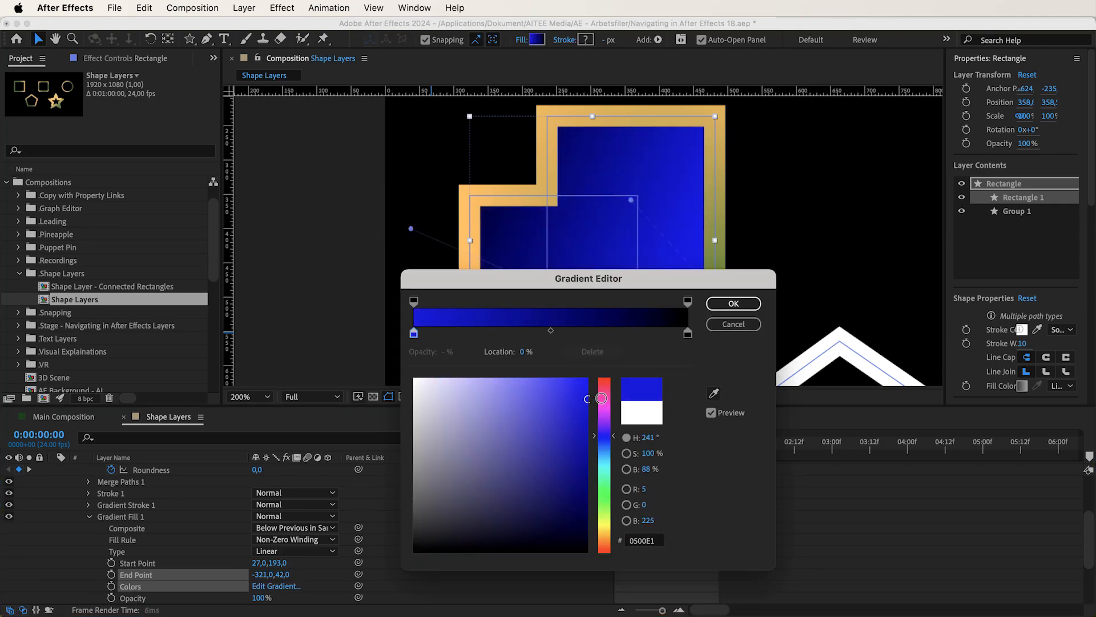
left_click(727, 304)
Step: Reposition the fill gradient's handles to start about -59, 122 and end about -254, -14, and raise the stroke gradient's end point
left_click_drag(650, 336, 593, 289)
left_click_drag(744, 325, 749, 270)
mouse_move(411, 228)
left_mouse_down()
mouse_move(447, 203)
mouse_move(528, 184)
mouse_move(484, 201)
mouse_move(460, 194)
left_mouse_up()
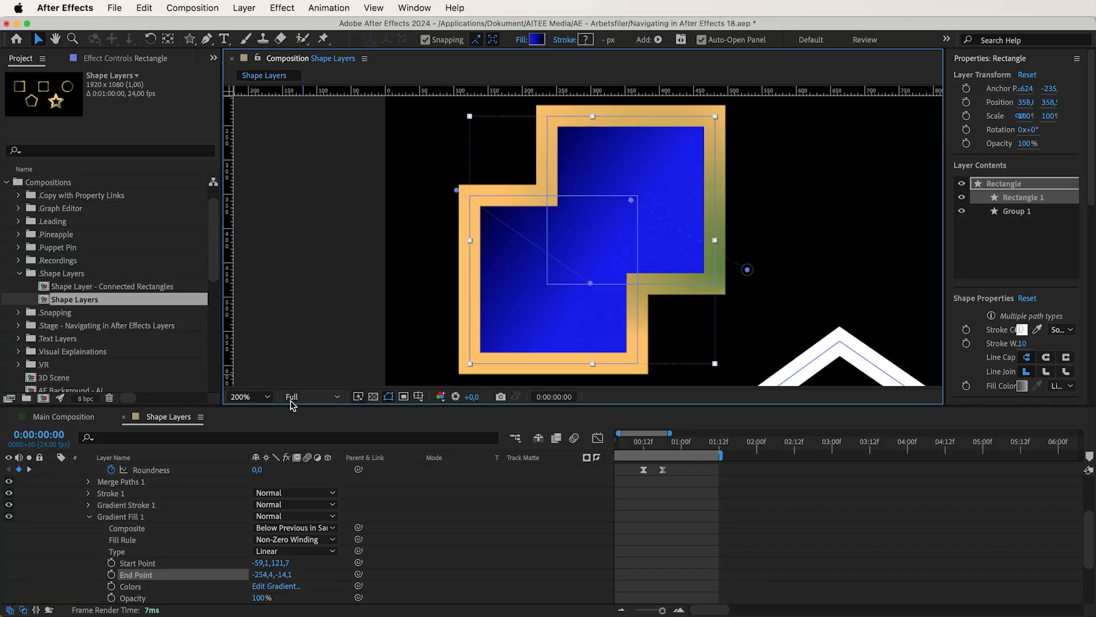
Step: Try the Subtract, Intersect, Exclude Intersections and Merge modes on Merge Paths 1, and return the mode to Add
left_click(88, 482)
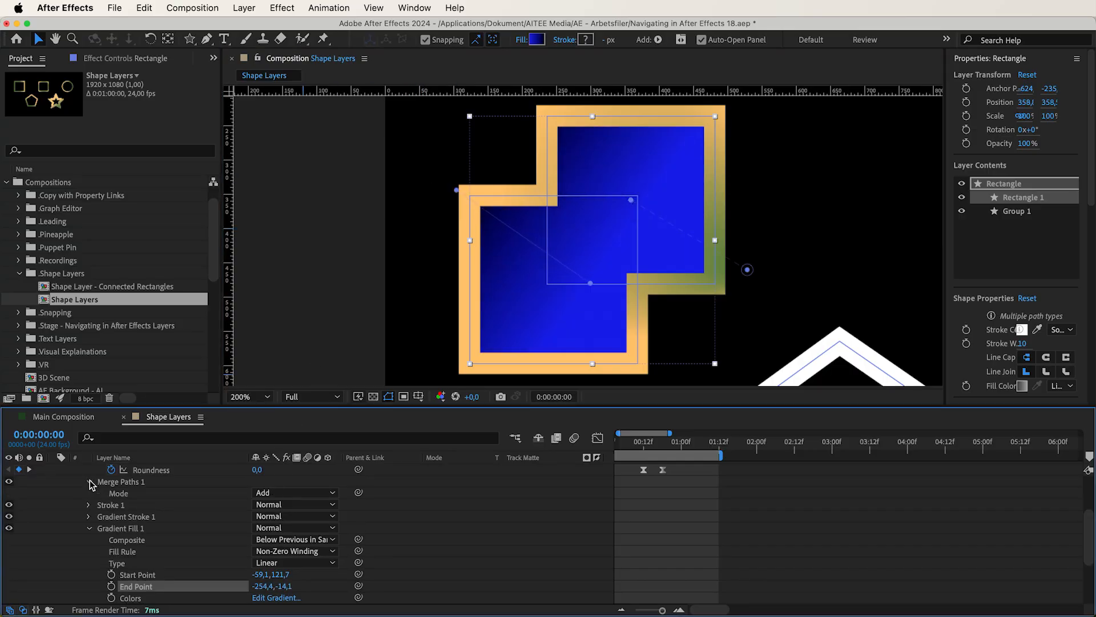
left_click(130, 495)
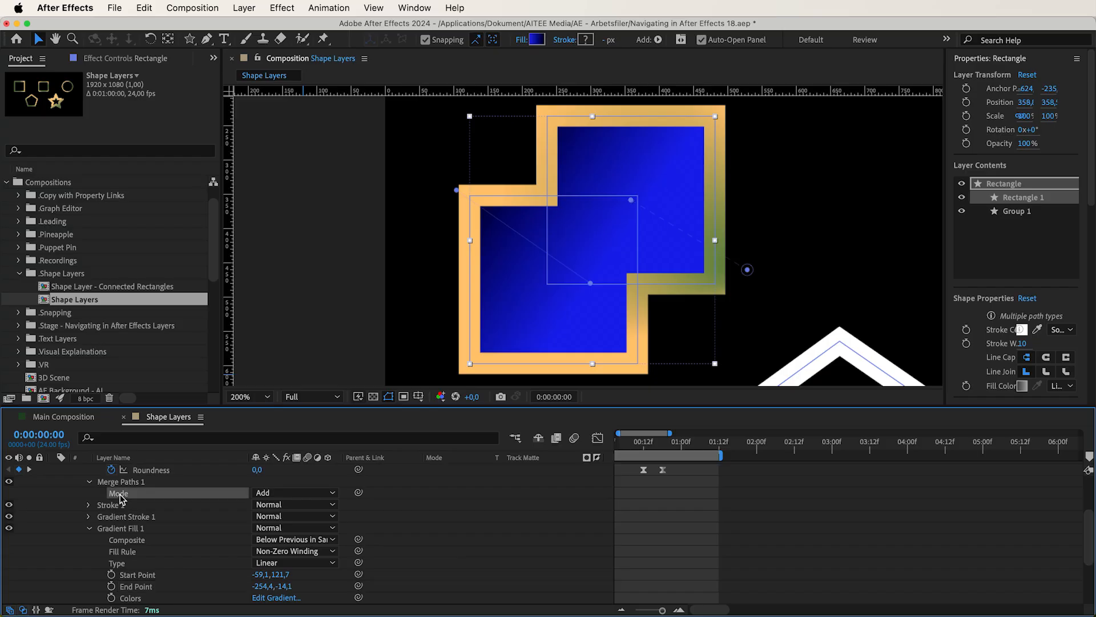
left_click(272, 492)
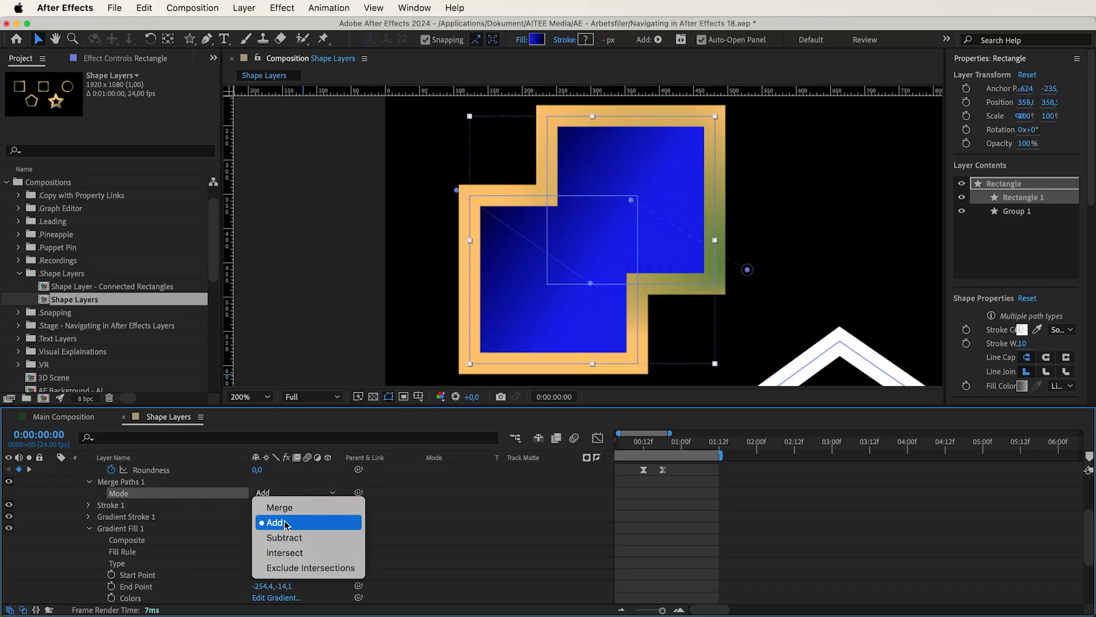
left_click(284, 537)
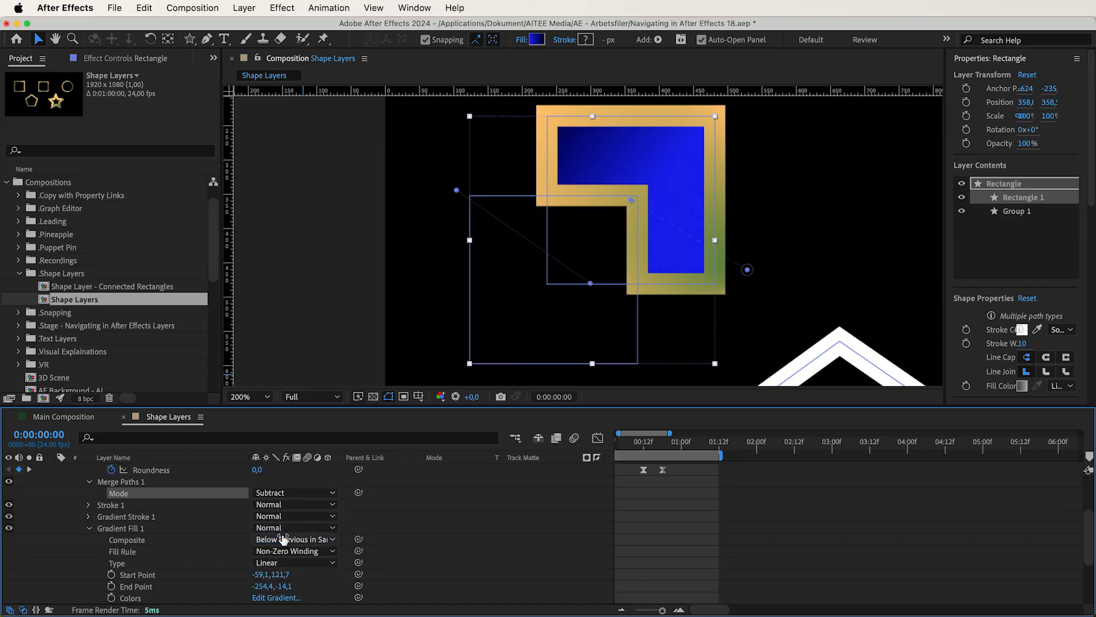
left_click(277, 493)
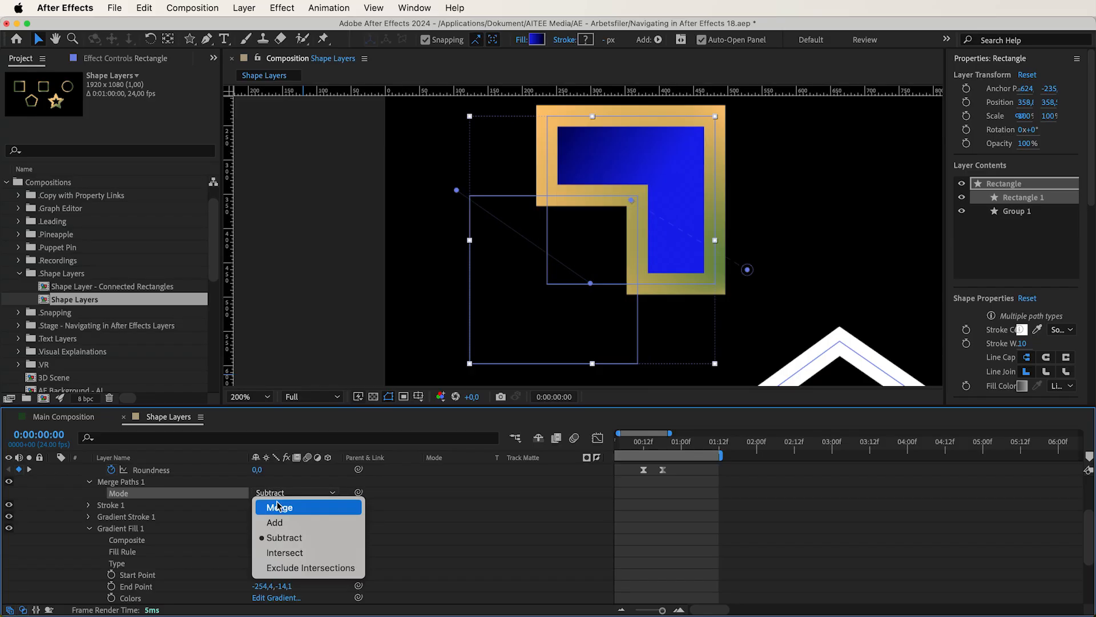
left_click(288, 553)
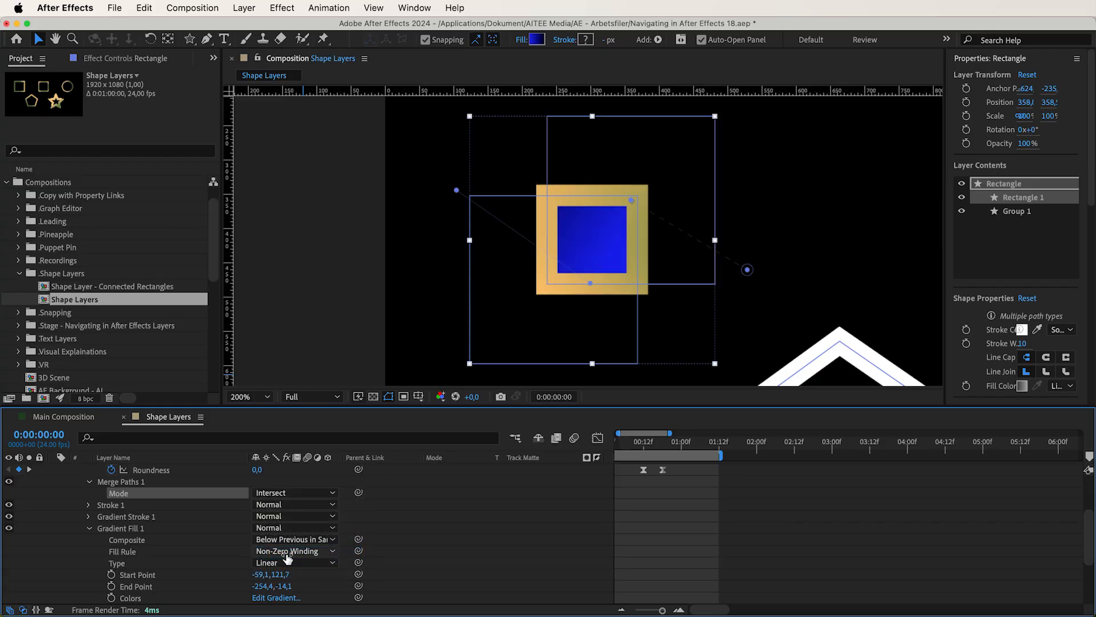
left_click(277, 493)
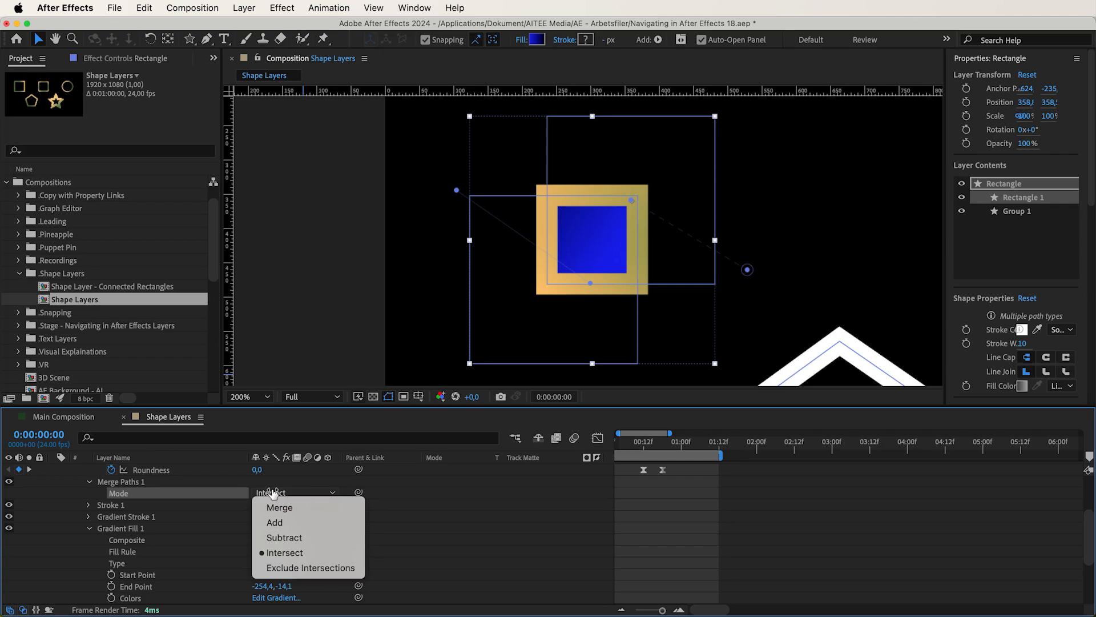
left_click(293, 568)
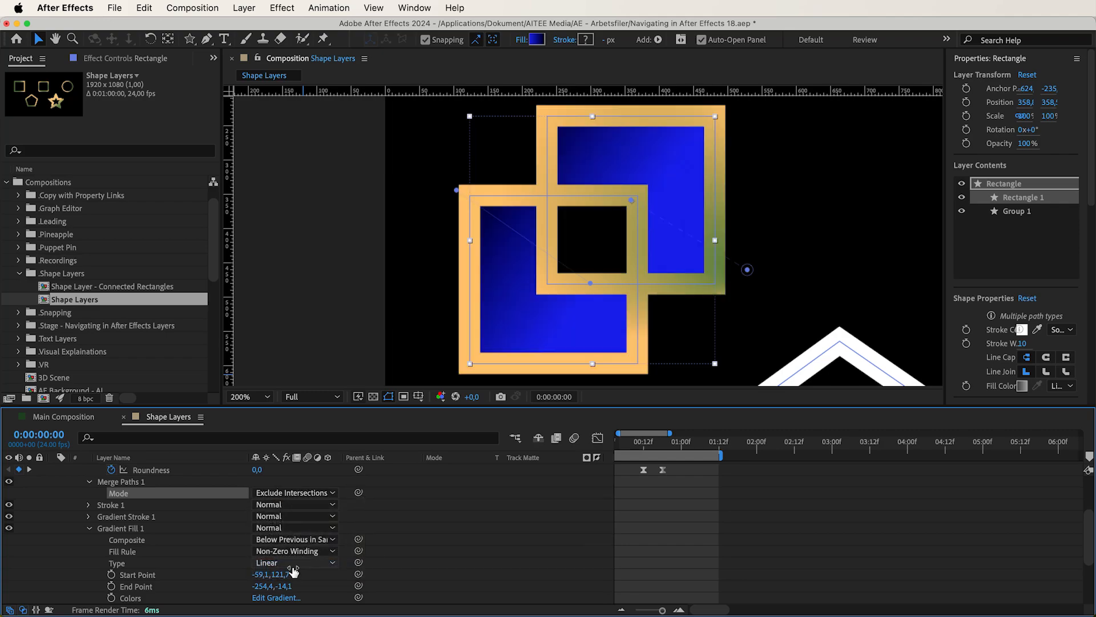
left_click(291, 493)
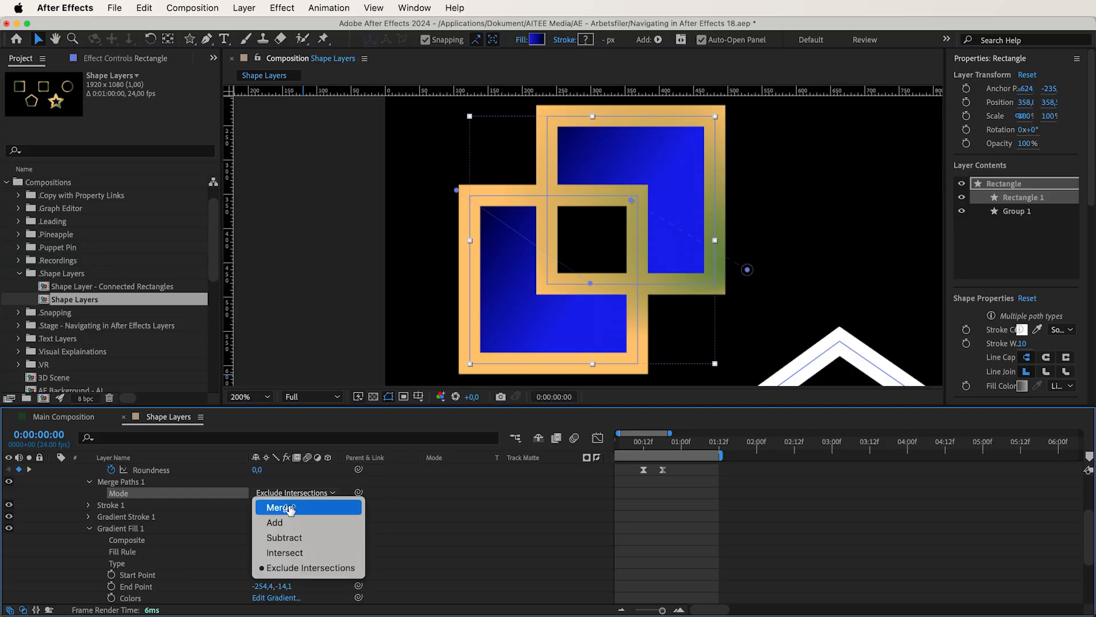
left_click(290, 508)
left_click(291, 493)
left_click(282, 518)
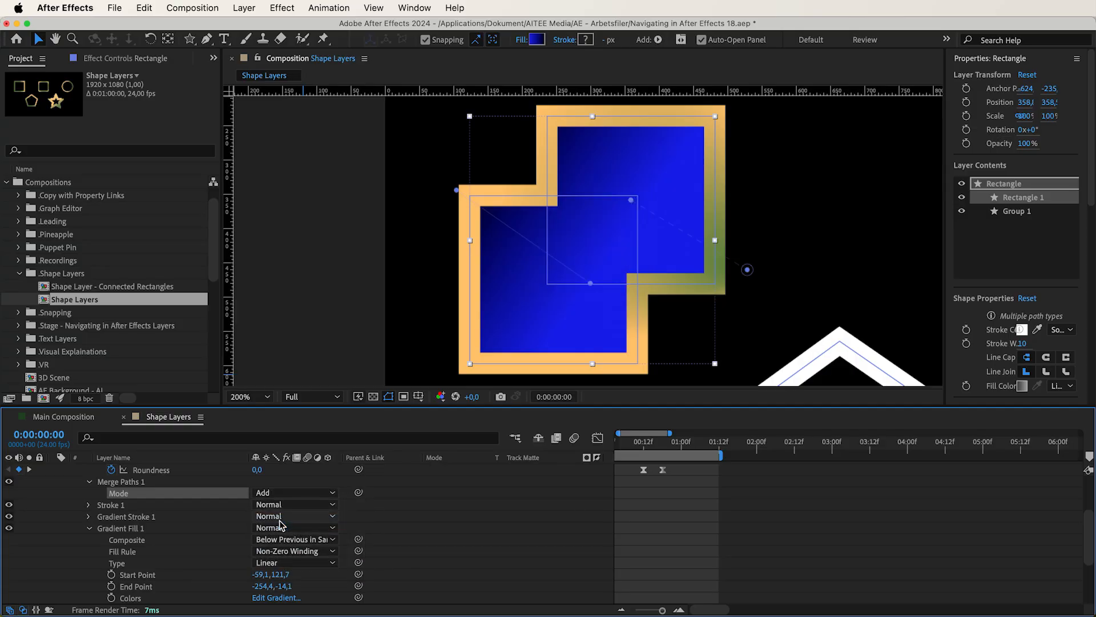
Step: Fit the whole composition in view, add Offset Paths to Rectangle 1, and set the offset amount to 63
left_click(249, 396)
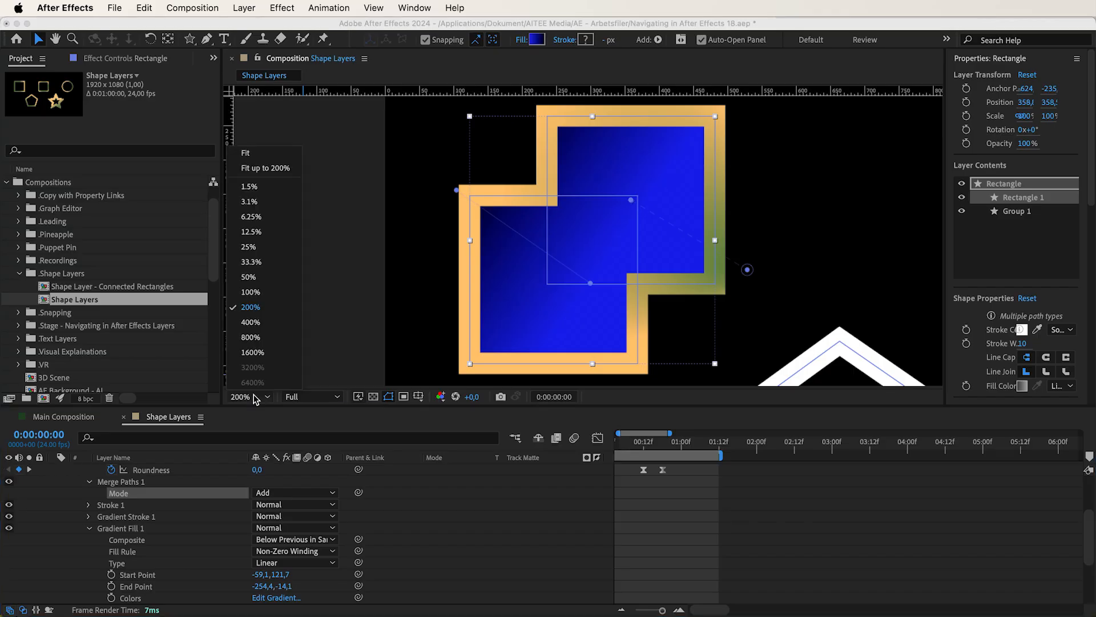
left_click(264, 161)
scroll(408, 505, "up", 3)
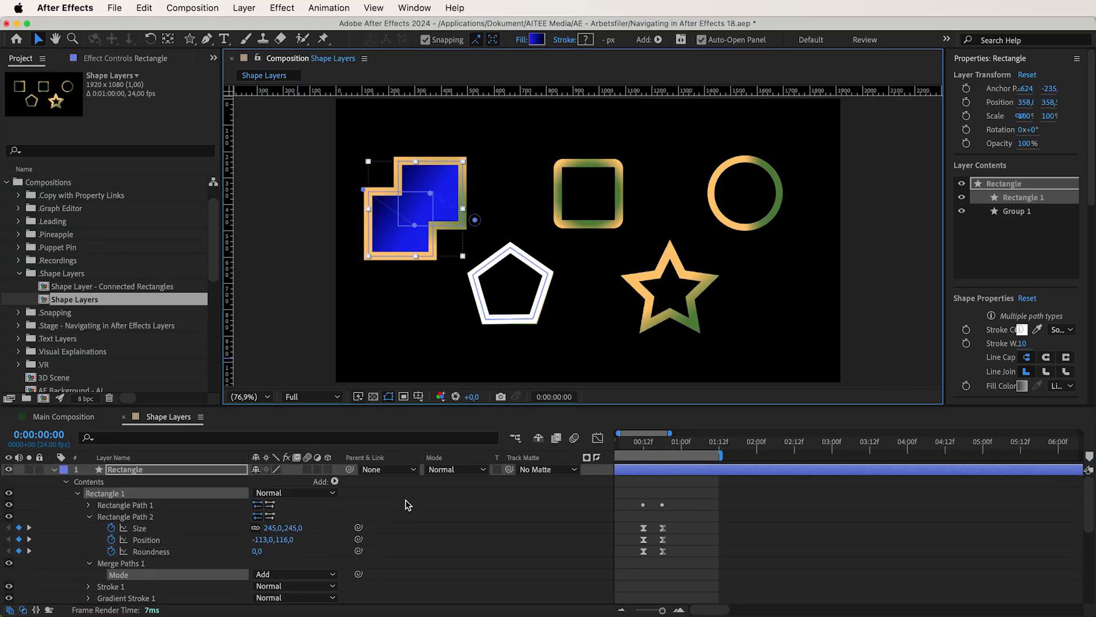
left_click(335, 482)
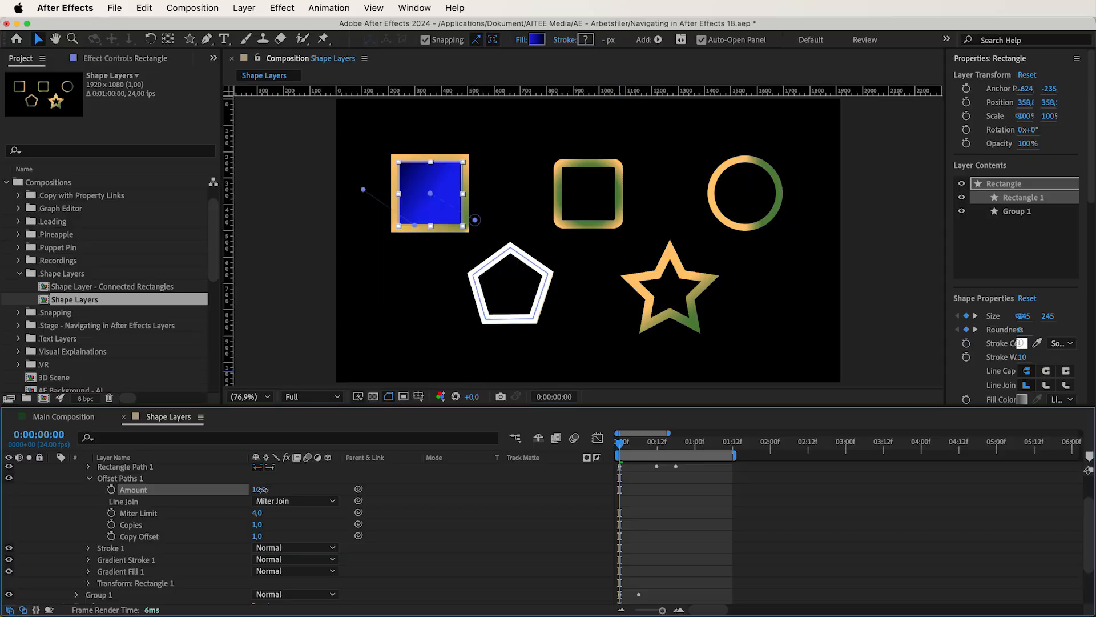
left_click_drag(268, 490, 301, 490)
Step: Increase the number of copies in Offset Paths 1 and adjust their copy offset, with Gradient Fill 1 hidden
left_click_drag(262, 524, 250, 563)
left_click(9, 571)
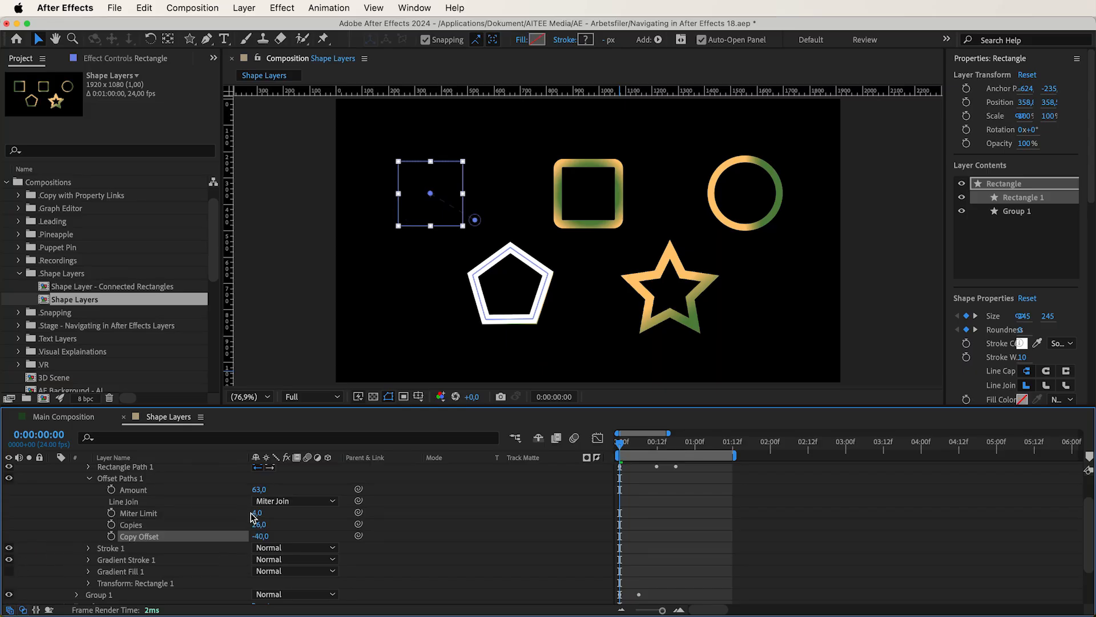
mouse_move(257, 534)
left_mouse_down()
mouse_move(326, 532)
mouse_move(250, 543)
left_mouse_up()
Step: Try Round Join and Bevel Join as the line join of Offset Paths 1, and set its copy offset to -19
left_click(293, 502)
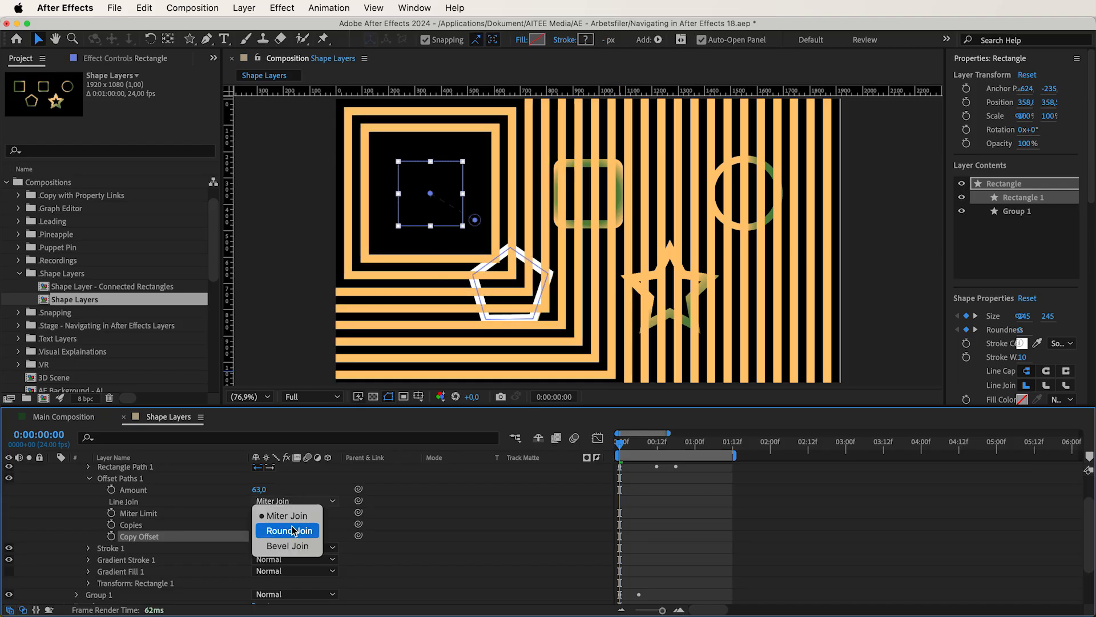
left_click(289, 530)
left_click(291, 500)
left_click(290, 545)
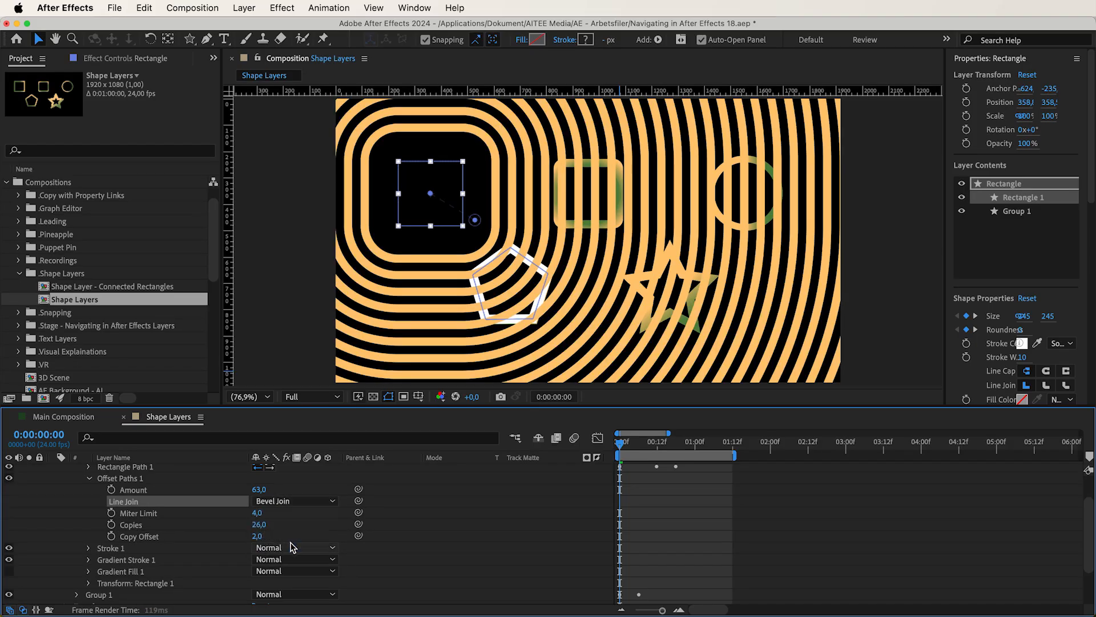
mouse_move(259, 536)
left_mouse_down()
mouse_move(294, 535)
mouse_move(243, 537)
mouse_move(249, 546)
left_mouse_up()
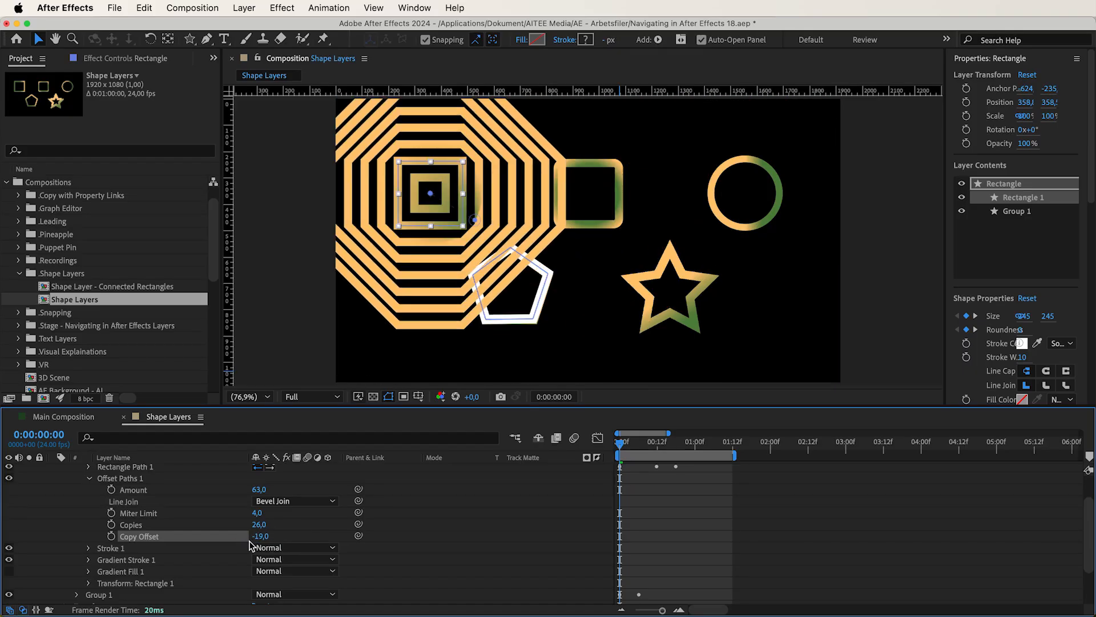
Step: Delete Offset Paths 1 and Group 1 from the Rectangle layer's contents
left_click(146, 479)
key("Delete")
left_click(113, 539)
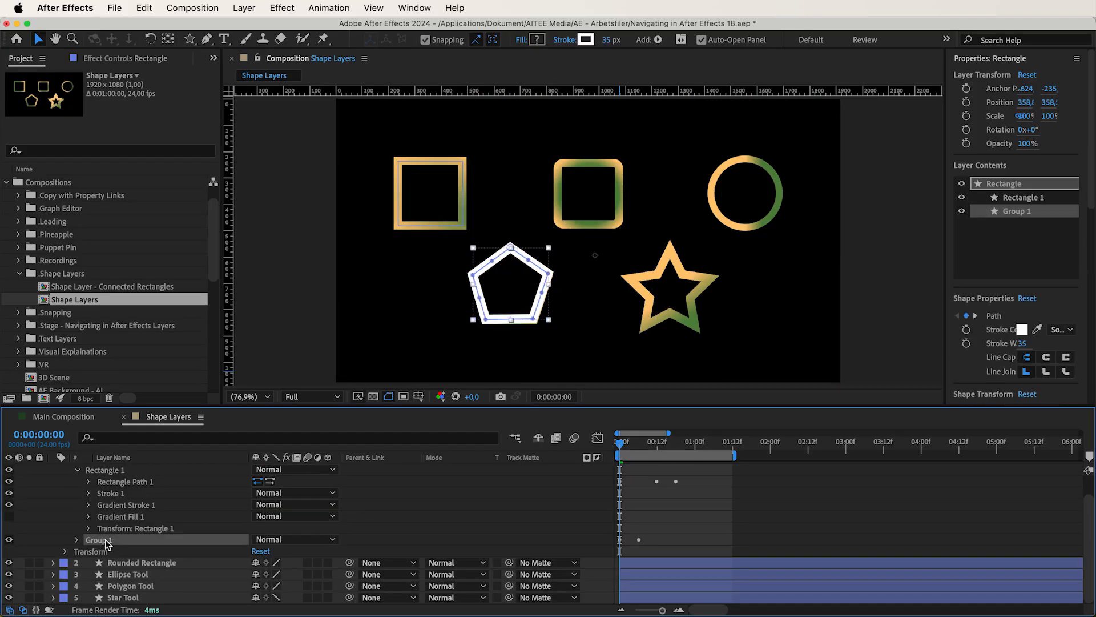
key("Delete")
Step: Add Pucker & Bloat to the Rectangle layer's contents, and undo a trial change of its amount
left_click(335, 482)
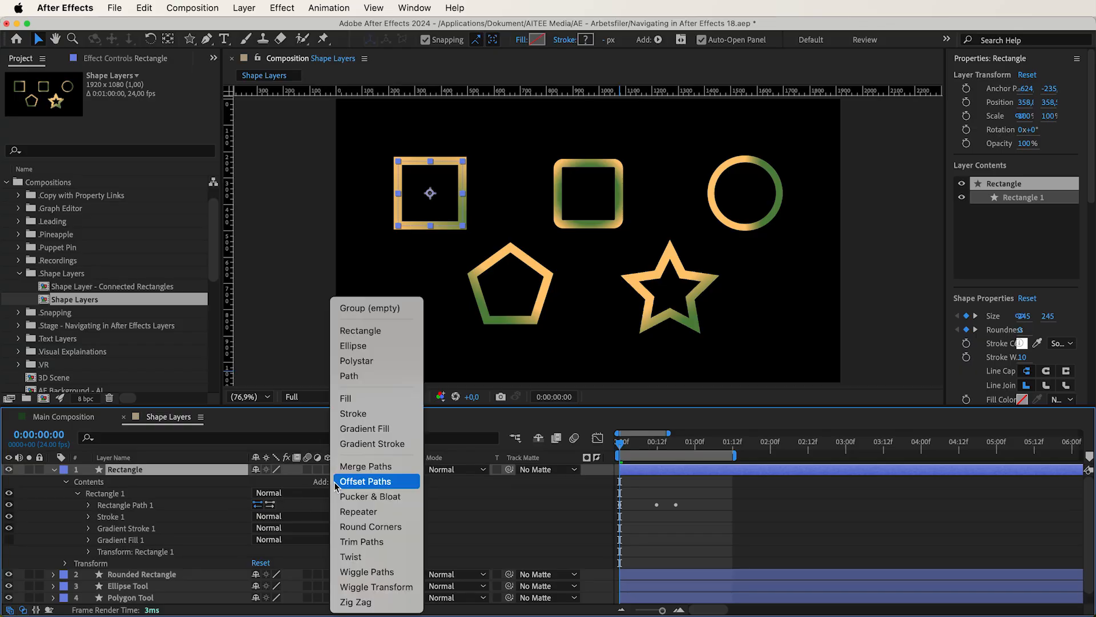
left_click(354, 496)
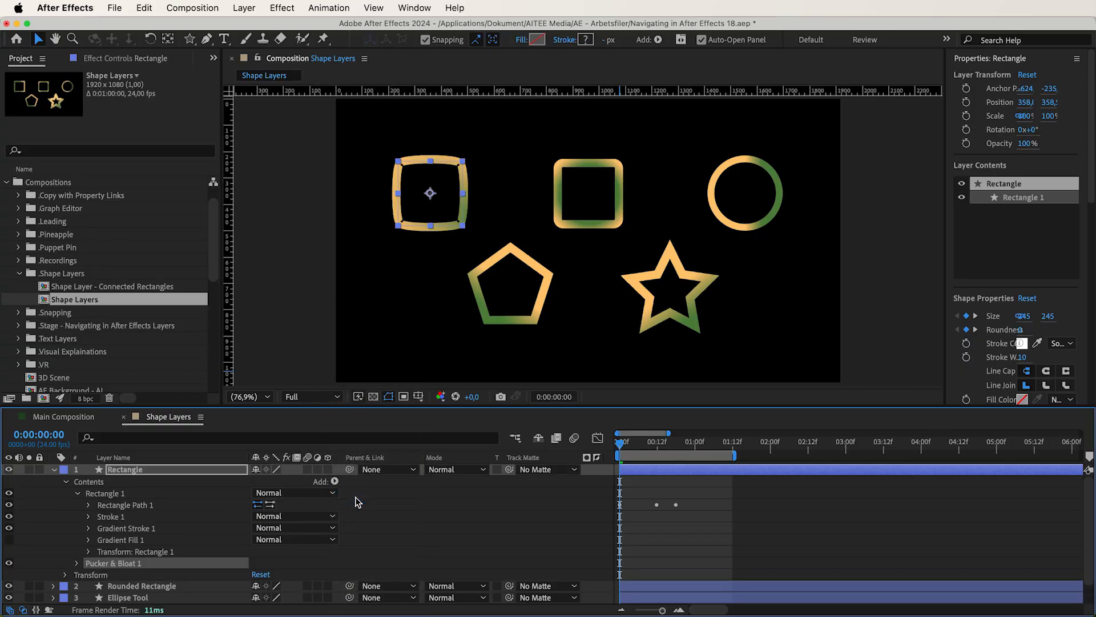
left_click(78, 563)
left_click_drag(262, 579, 360, 560)
key("super+z")
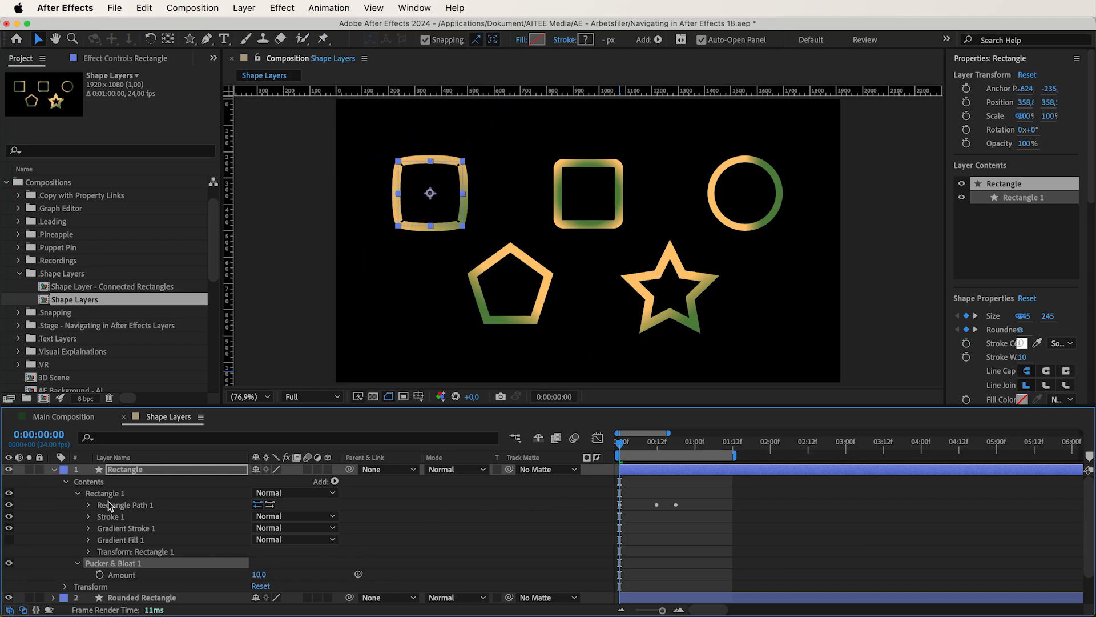
Step: Copy Pucker & Bloat 1 from the Rectangle layer to the Rounded Rectangle, Ellipse Tool, Polygon Tool and Star Tool layers
key("super+c")
scroll(127, 568, "down", 3)
left_click(126, 563)
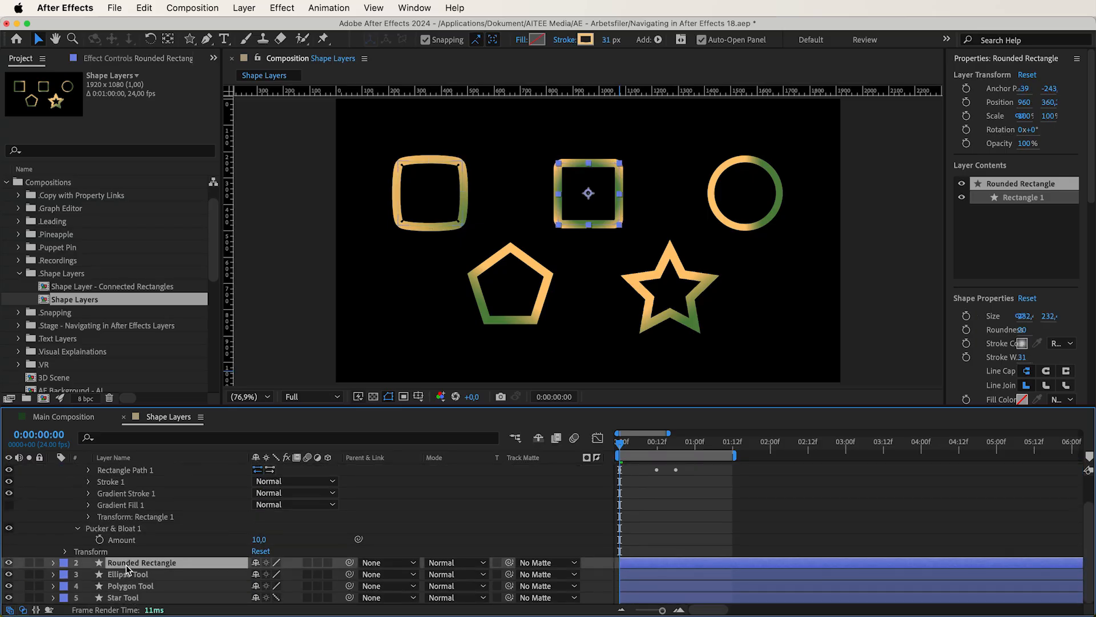
left_click(124, 598, "shift")
key("super+v")
left_click(53, 563)
scroll(141, 544, "down", 2)
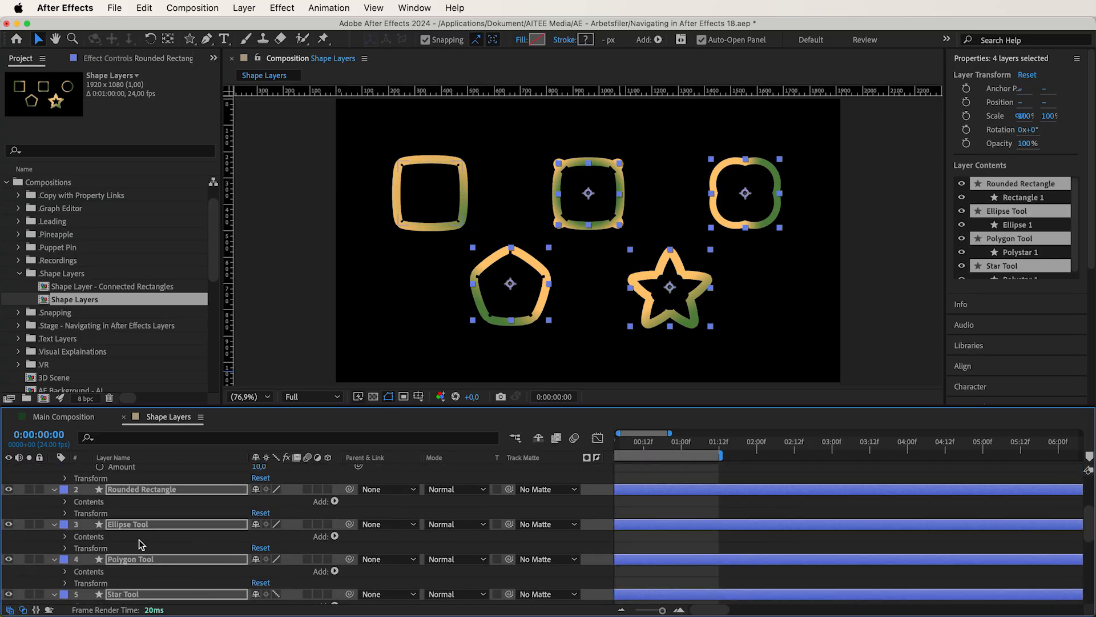
Step: Set the Rectangle layer's Pucker & Bloat amount to 204, and try changing the amount on the Rounded Rectangle layer
left_click(64, 502)
left_click(78, 525)
scroll(80, 526, "up", 3)
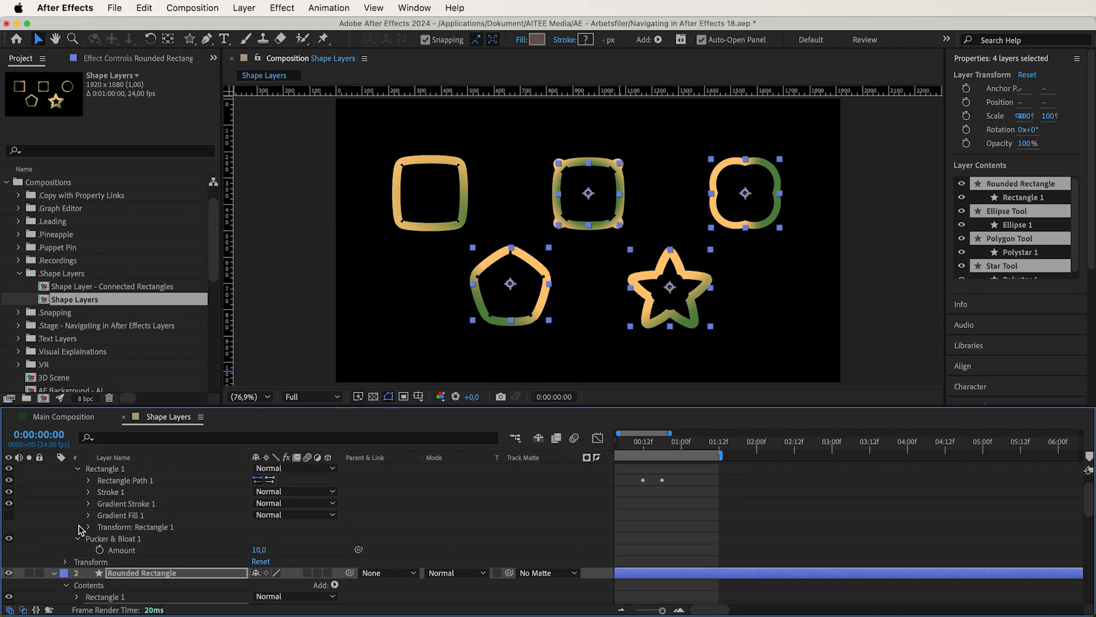
scroll(159, 535, "up", 1)
left_click(135, 572, "shift")
scroll(131, 574, "down", 4)
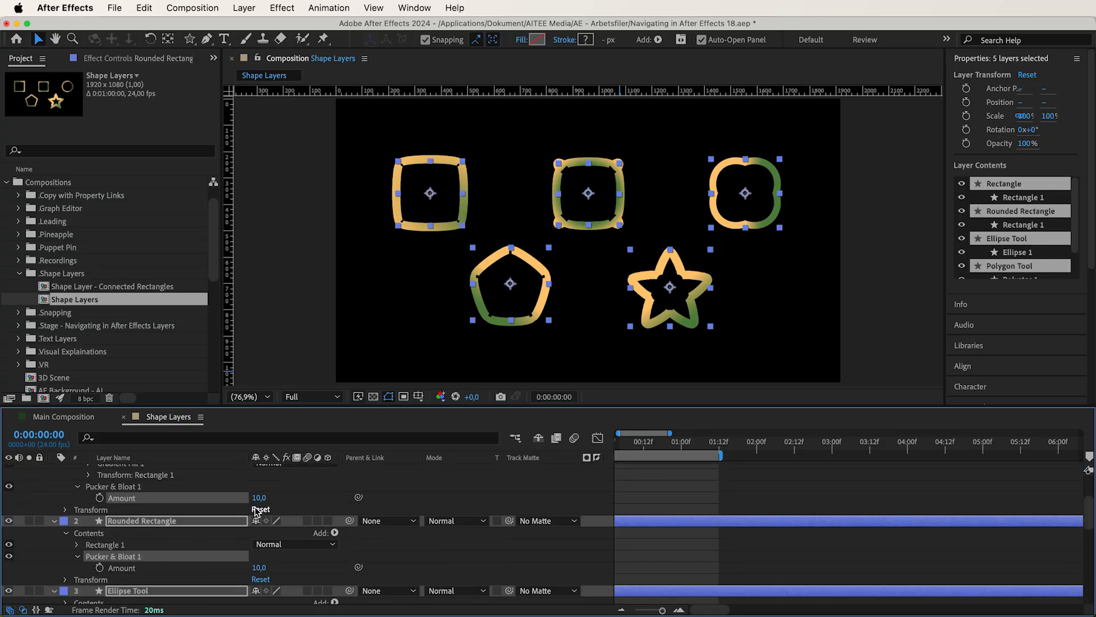
left_click_drag(260, 497, 379, 480)
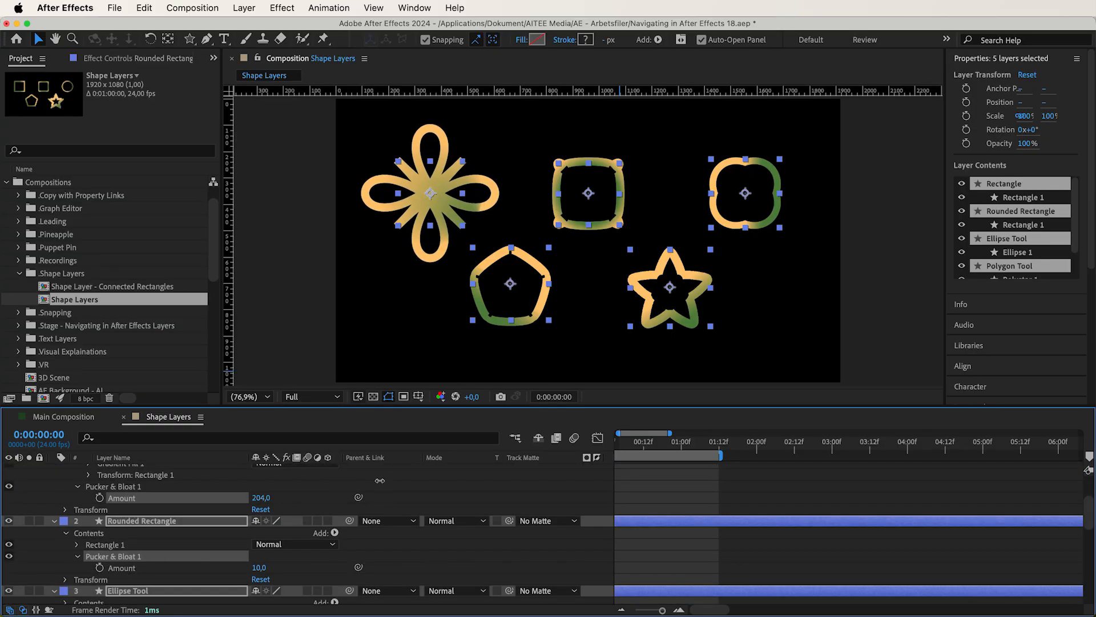
left_click_drag(259, 567, 187, 538)
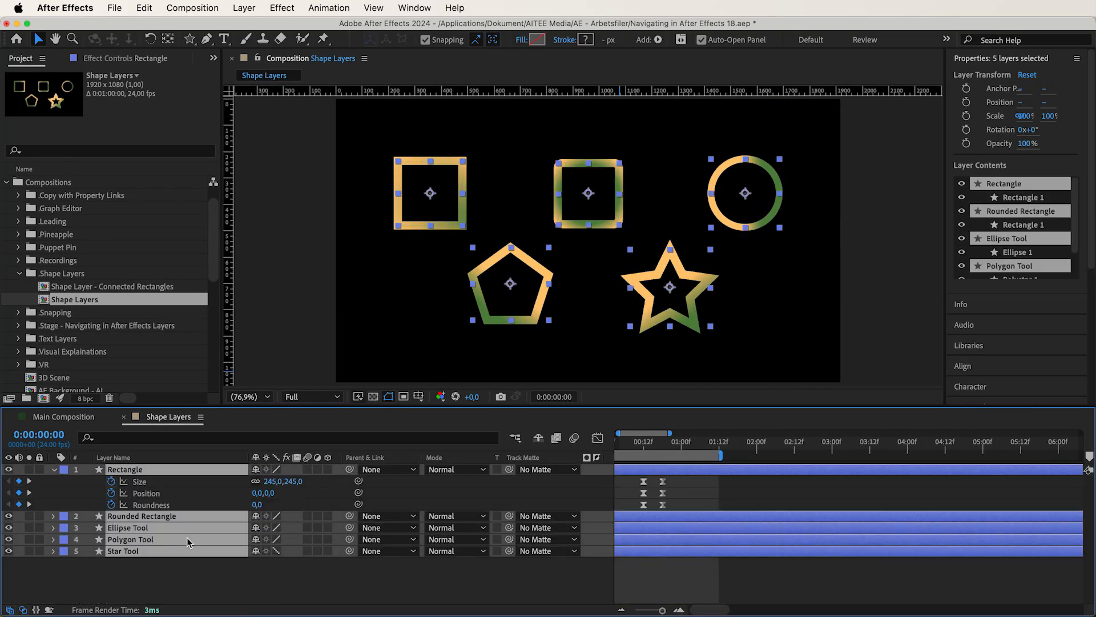
Step: Add a Repeater to the Rectangle layer's contents and set its copies to 9
left_click(54, 469)
left_click(80, 536)
left_click(334, 482)
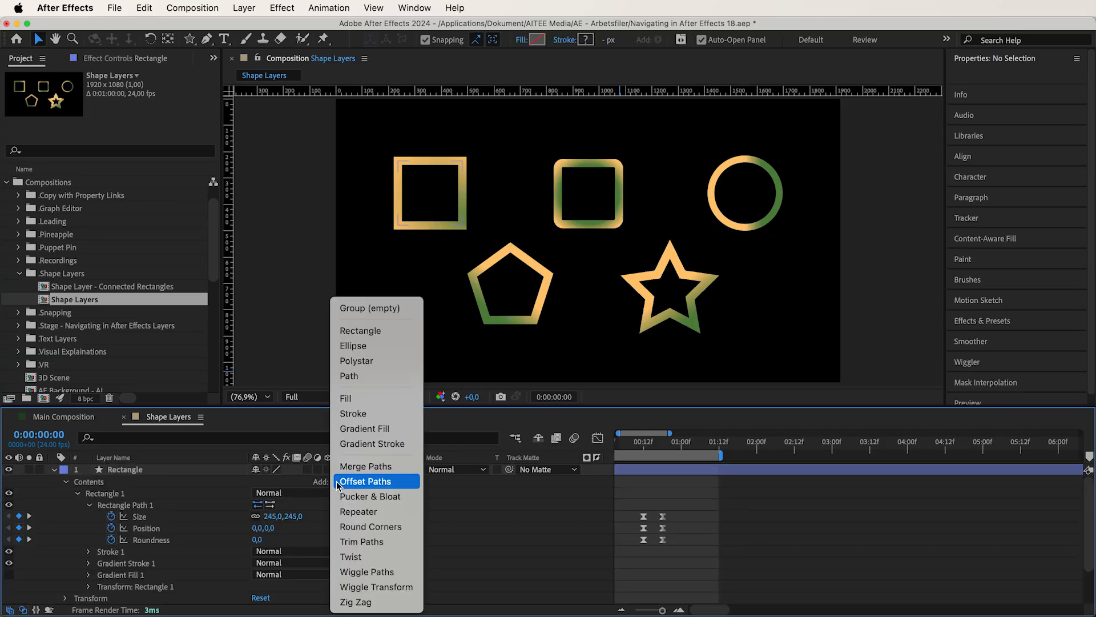
left_click(358, 511)
scroll(128, 577, "down", 1)
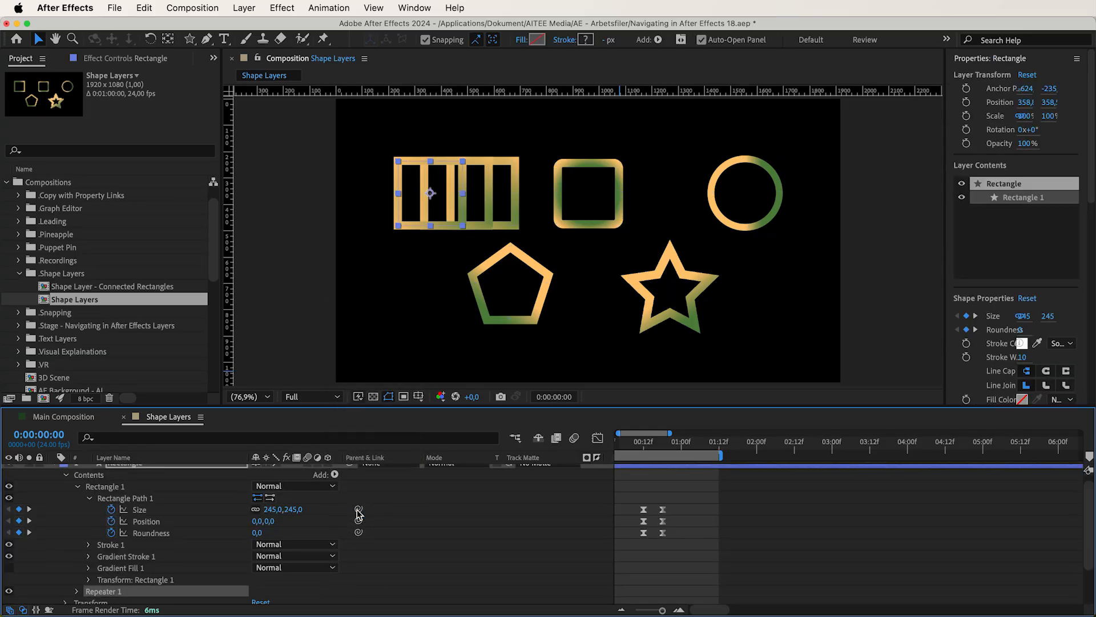
left_click(77, 585)
mouse_move(257, 562)
left_mouse_down()
mouse_move(268, 563)
mouse_move(243, 567)
left_mouse_up()
scroll(79, 555, "down", 2)
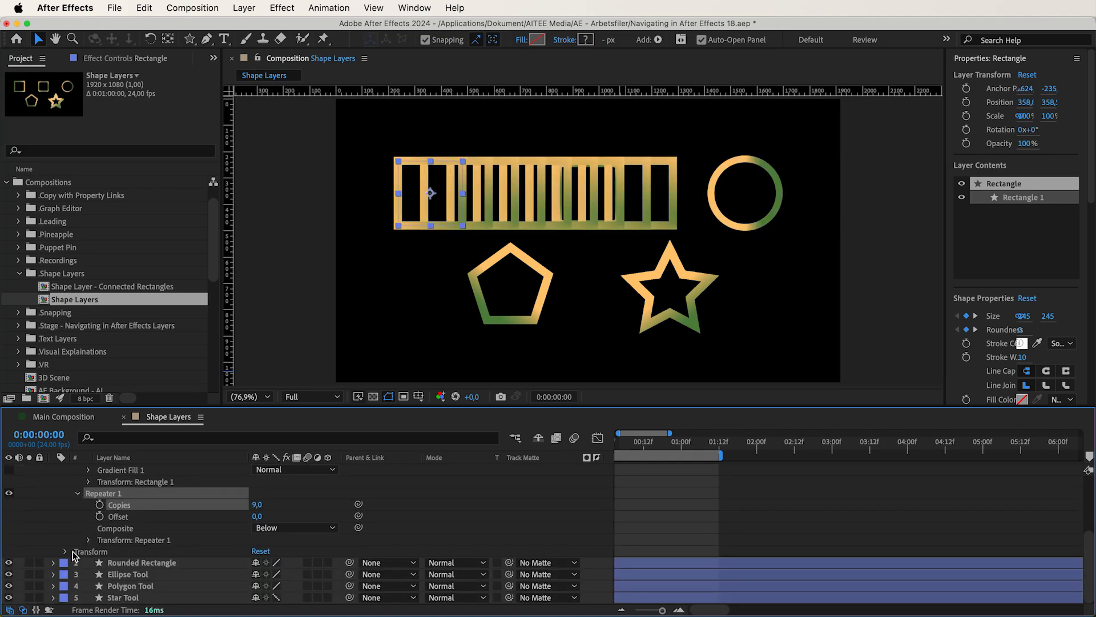
Step: Hide the four other shape layers and set the offset of Repeater 1 to 3
left_click_drag(9, 598, 9, 574)
scroll(214, 600, "up", 3)
mouse_move(254, 581)
left_mouse_down()
mouse_move(268, 580)
mouse_move(235, 586)
mouse_move(268, 582)
left_mouse_up()
Step: Try the Above composite order on Repeater 1 and return it to Below
left_click(276, 591)
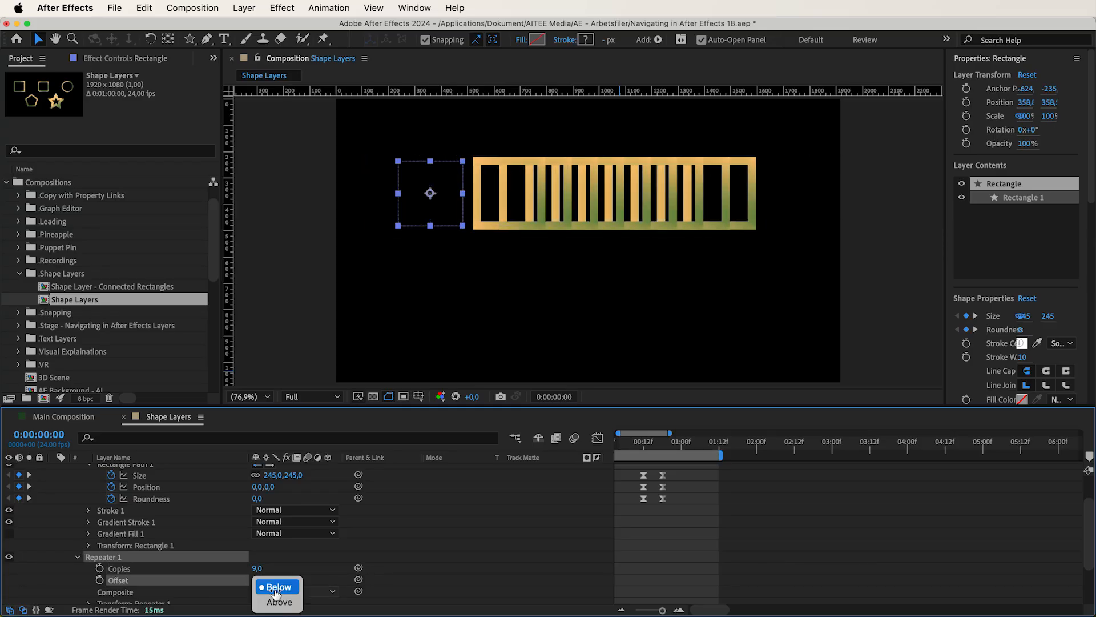
left_click(279, 602)
left_click(285, 593)
left_click(281, 591)
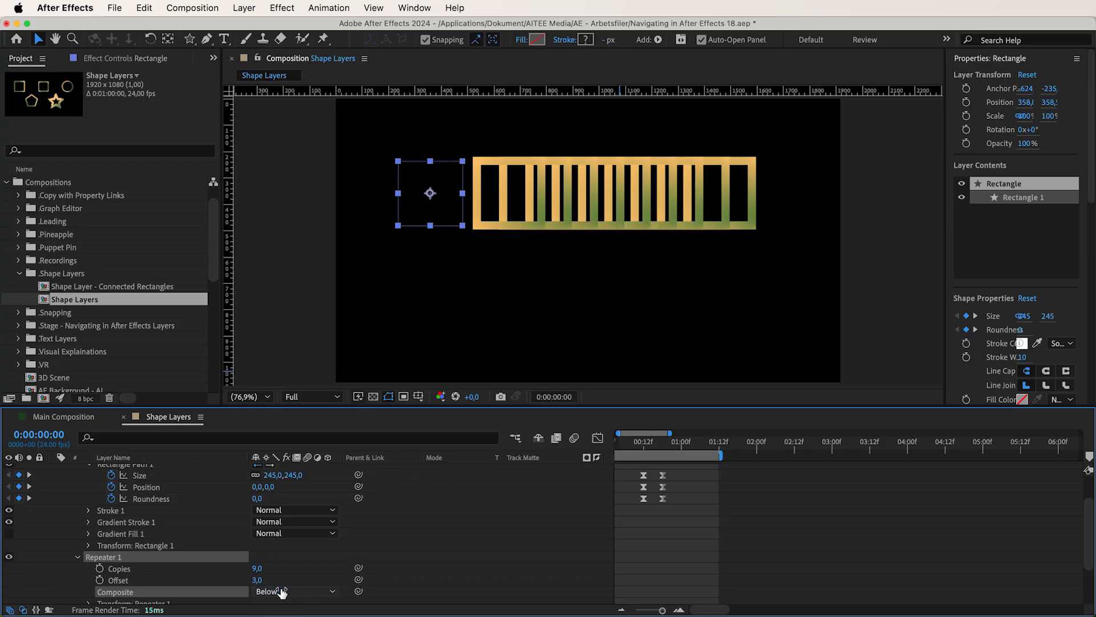
Step: Try a position of 100, -35 and a rotation of -5° in Repeater 1's transform, and delete the Repeater
scroll(281, 591, "down", 1)
scroll(300, 564, "down", 2)
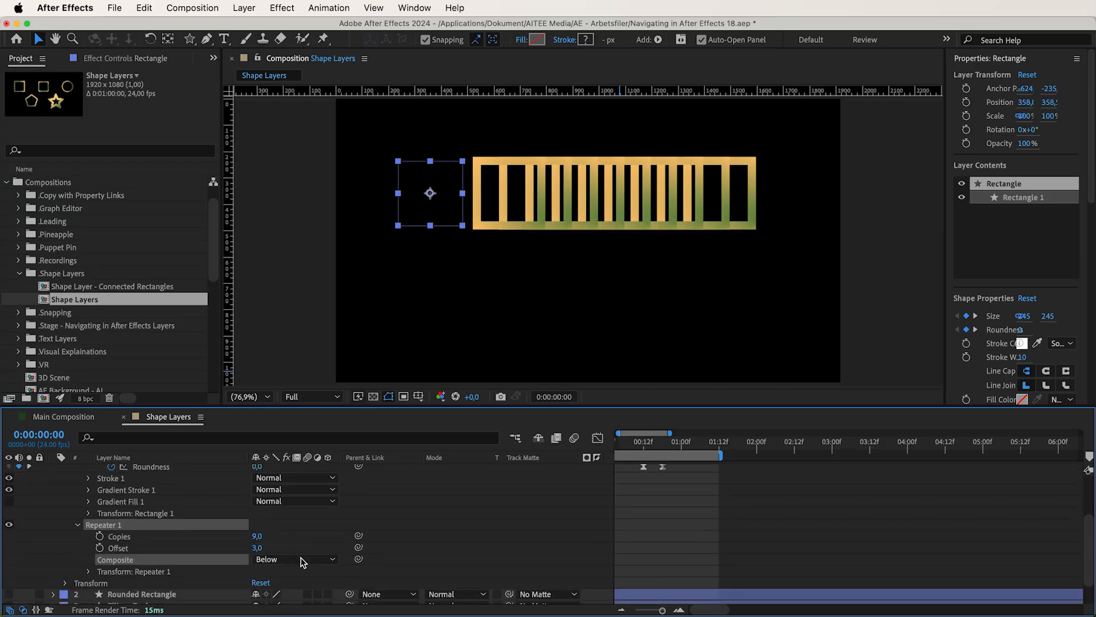
left_click(88, 571)
scroll(88, 576, "down", 3)
left_click_drag(254, 574, 297, 593)
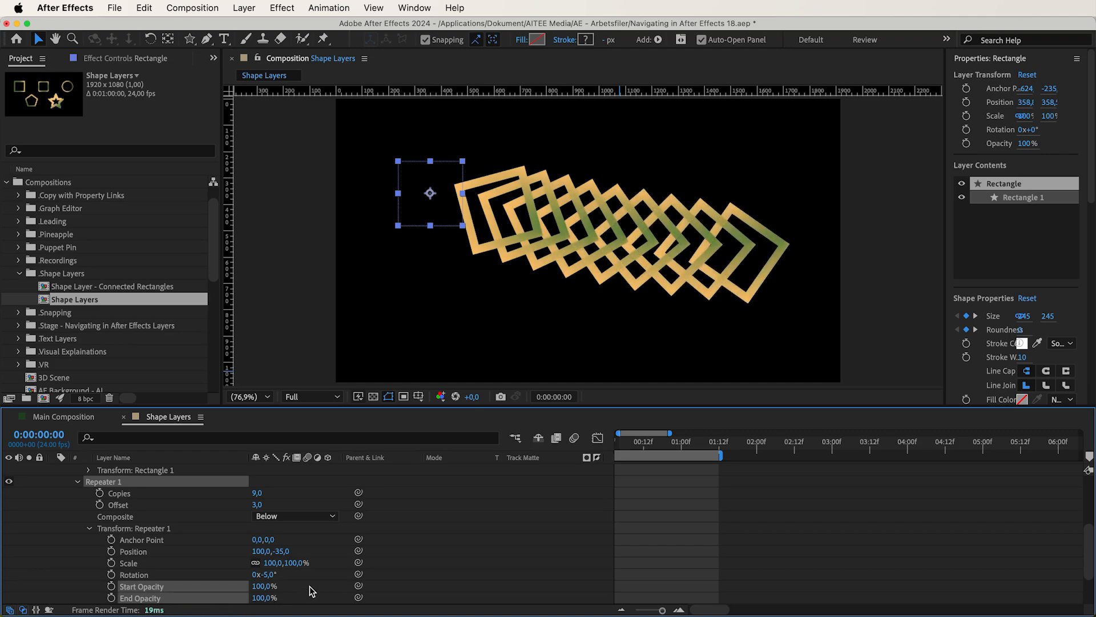
scroll(319, 586, "up", 1)
key("Delete")
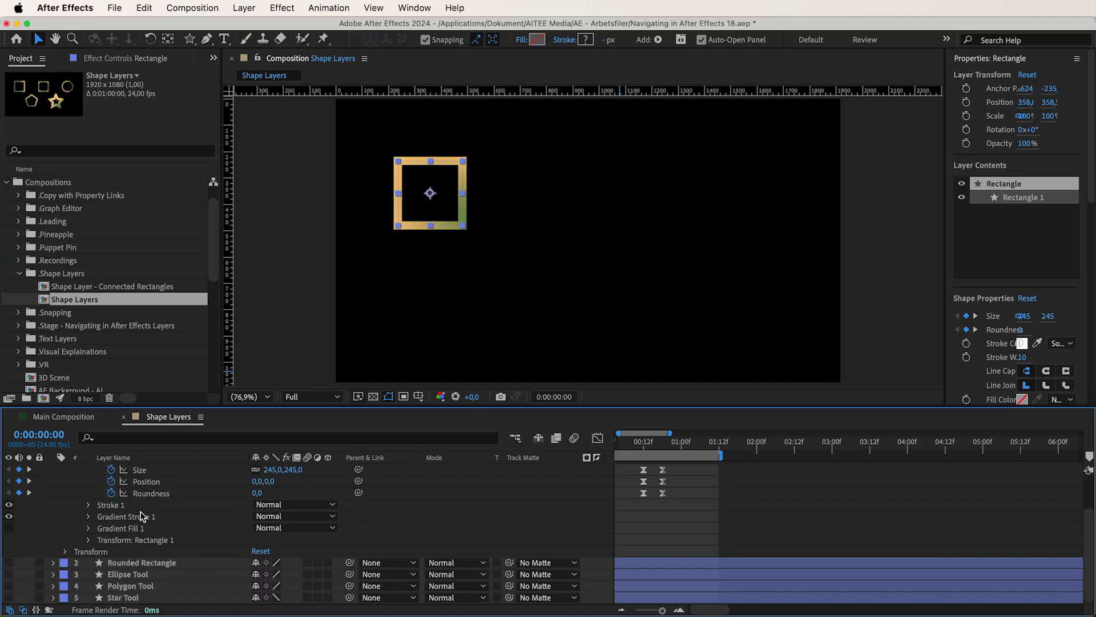
Step: Add Round Corners to the Rectangle layer's contents and vary its radius up to about 411
scroll(140, 516, "up", 3)
left_click(334, 482)
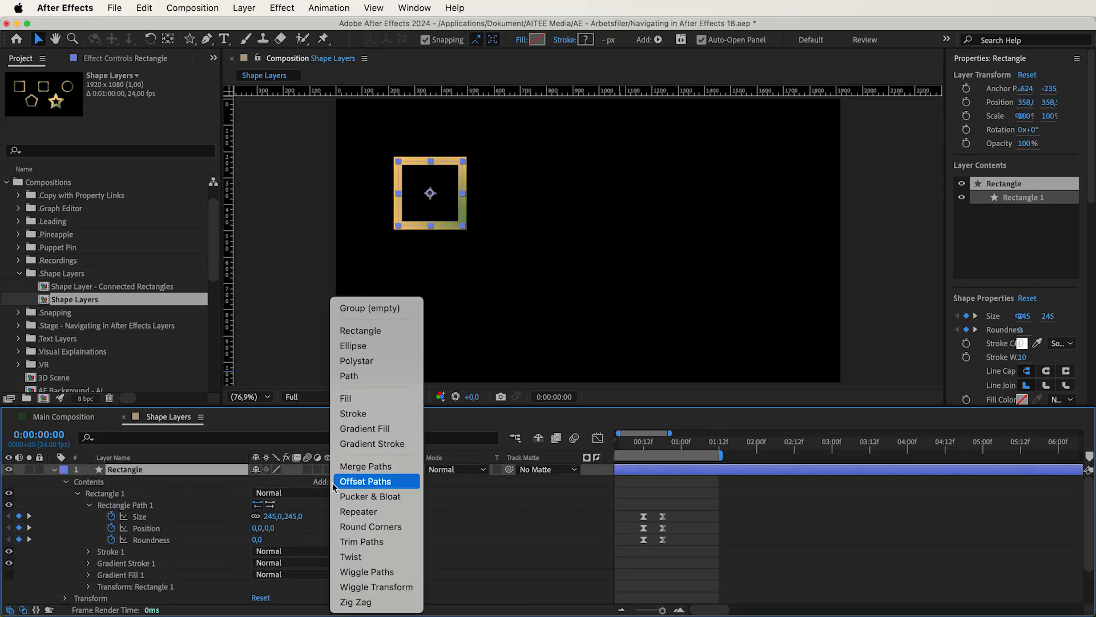
left_click(371, 526)
scroll(254, 558, "down", 3)
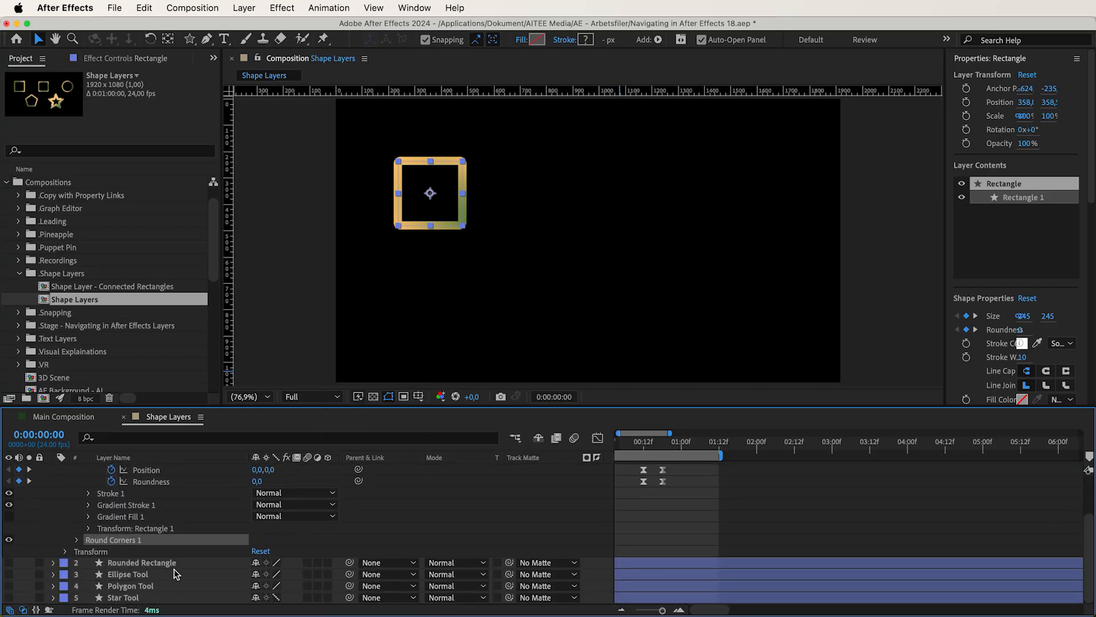
left_click(78, 540)
left_click_drag(260, 551, 257, 549)
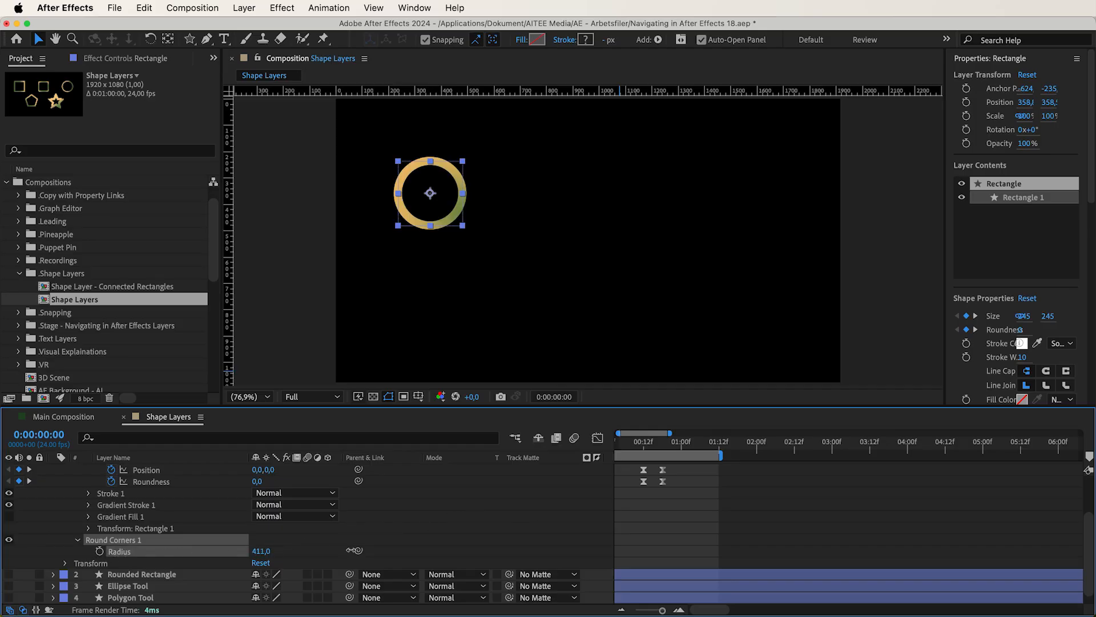
left_click_drag(354, 550, 161, 578)
left_click_drag(257, 551, 311, 568)
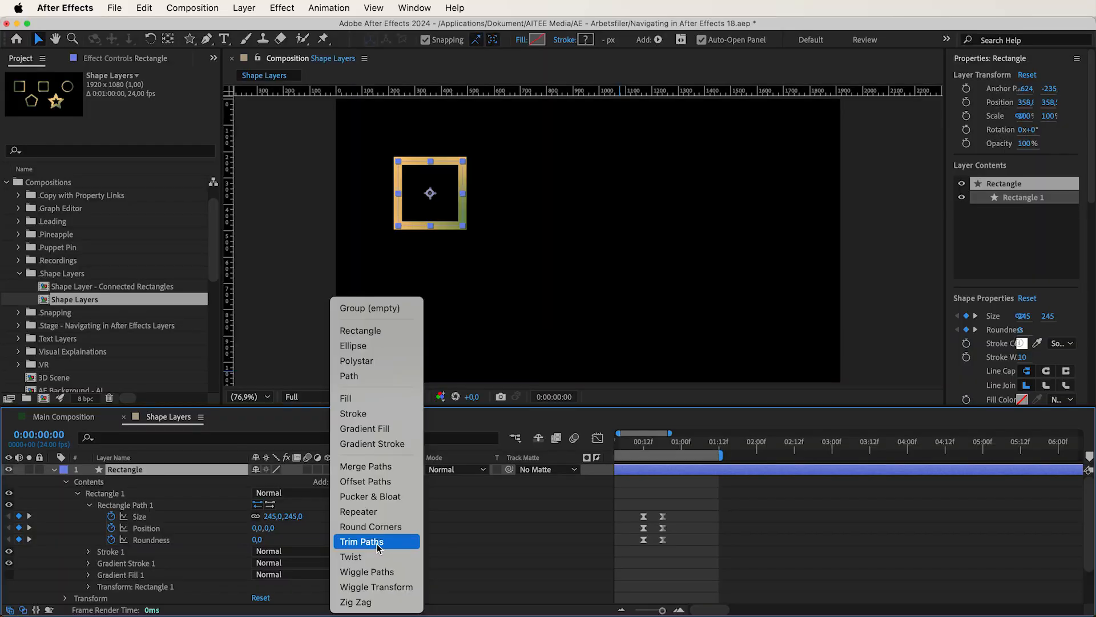
Step: Add Trim Paths to the Rectangle layer's contents
left_click(377, 543)
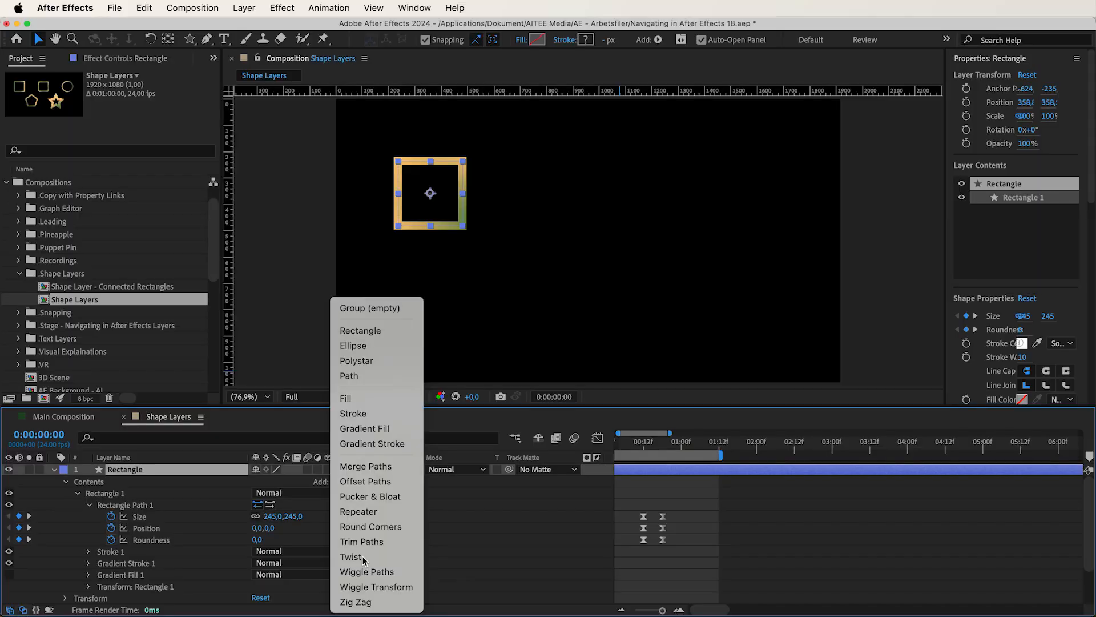
Step: Try Twist on the Rectangle layer's contents with different angles, and delete it
left_click(363, 558)
left_click(73, 38)
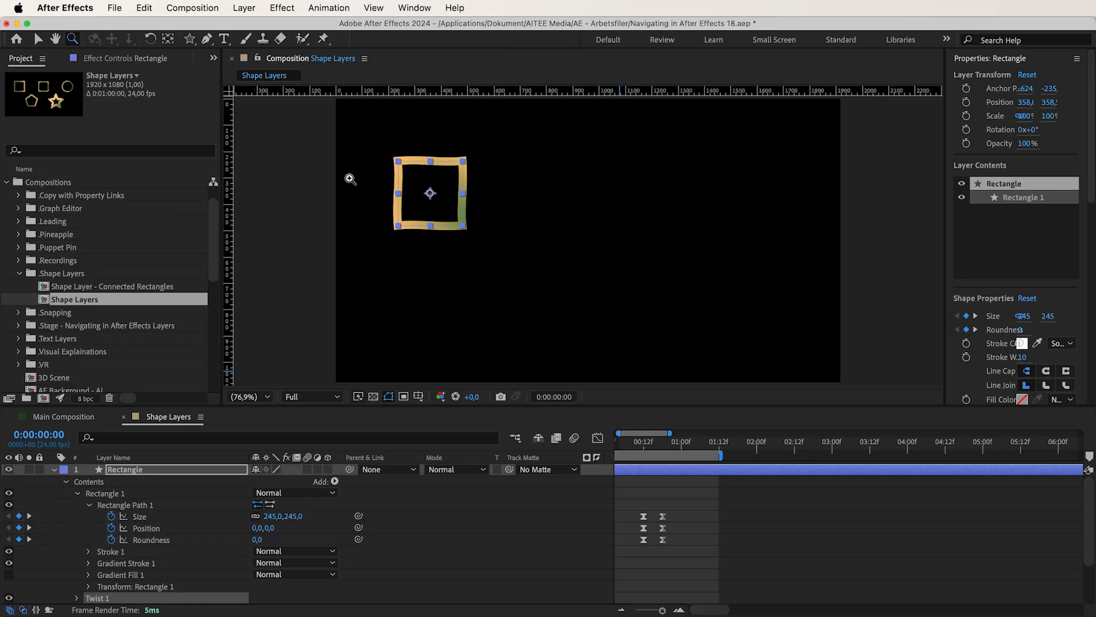
left_click(429, 195)
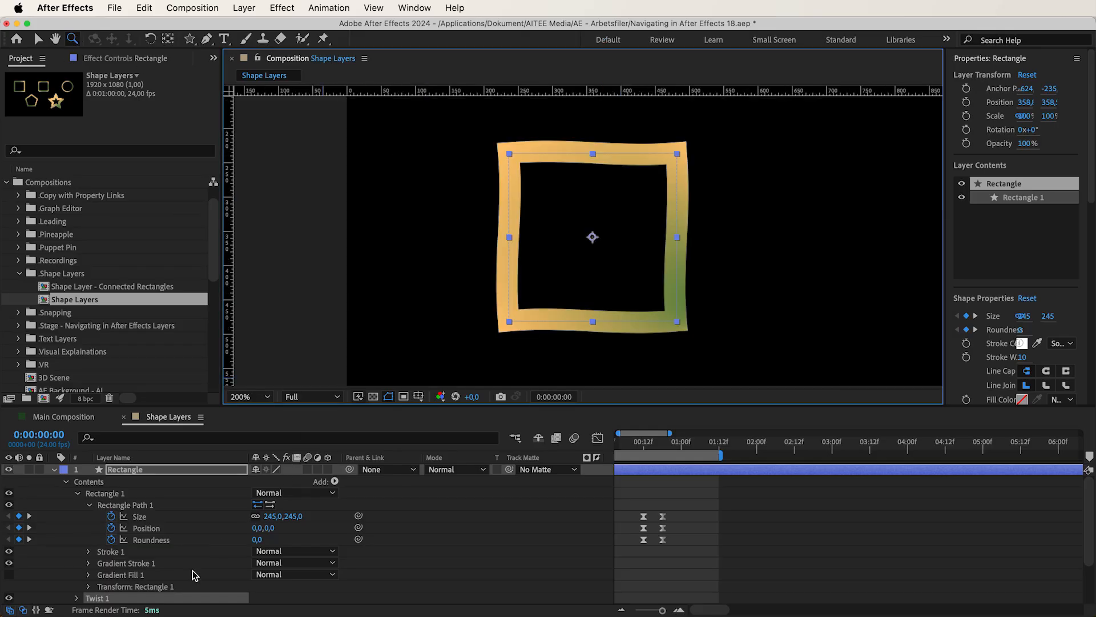
scroll(180, 584, "down", 3)
left_click(77, 569)
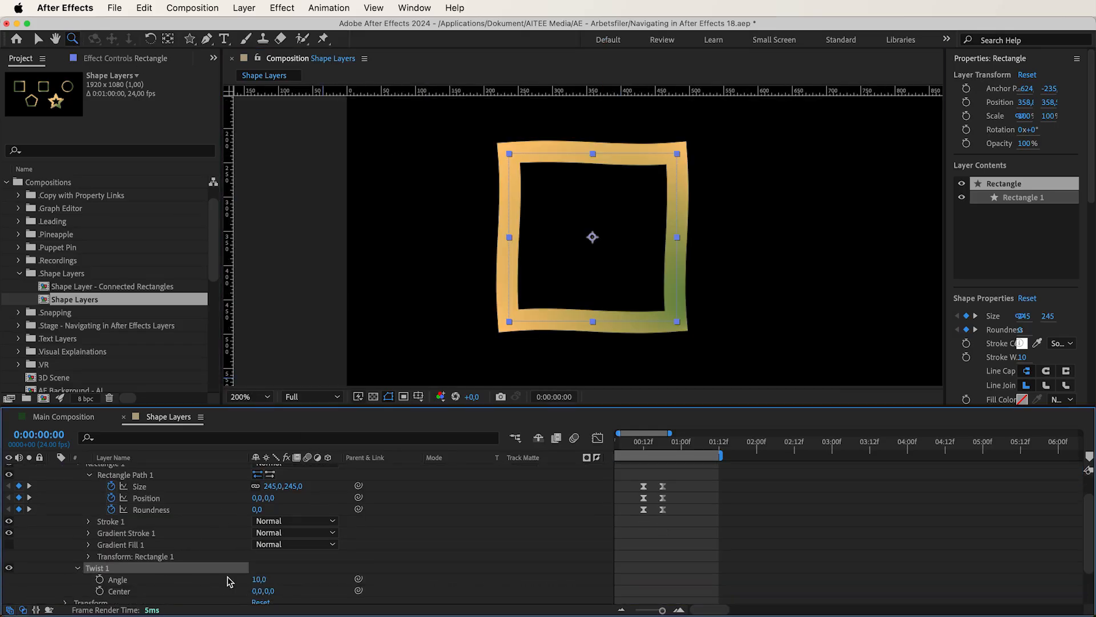
scroll(227, 577, "down", 3)
mouse_move(260, 550)
left_mouse_down()
mouse_move(188, 563)
mouse_move(388, 554)
mouse_move(260, 586)
mouse_move(198, 560)
mouse_move(259, 559)
mouse_move(221, 578)
mouse_move(261, 576)
left_mouse_up()
left_click(155, 539)
key("Delete")
Step: Add Wiggle Paths to the Rectangle layer's contents with a size of 36 and a detail of 12
scroll(155, 539, "up", 3)
left_click(335, 481)
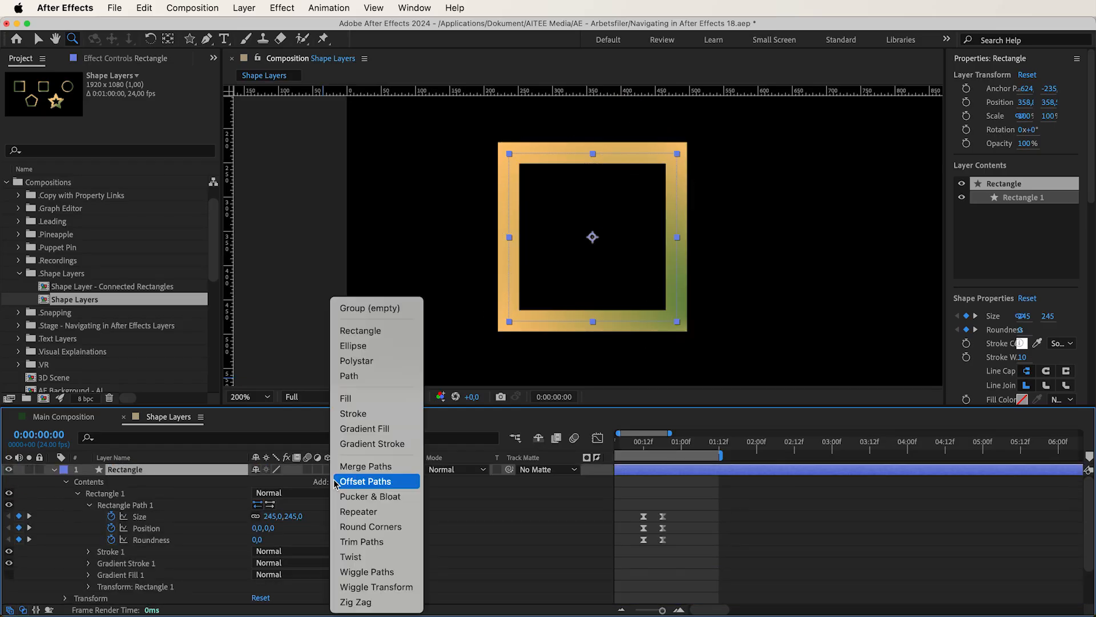
left_click(374, 571)
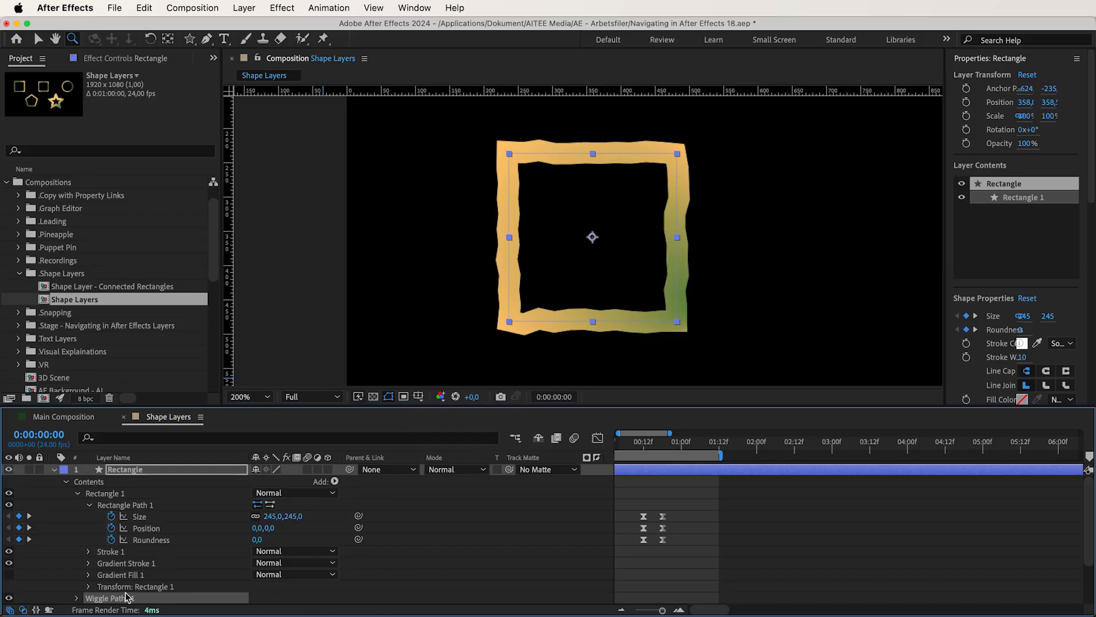
scroll(112, 594, "down", 2)
left_click(78, 577)
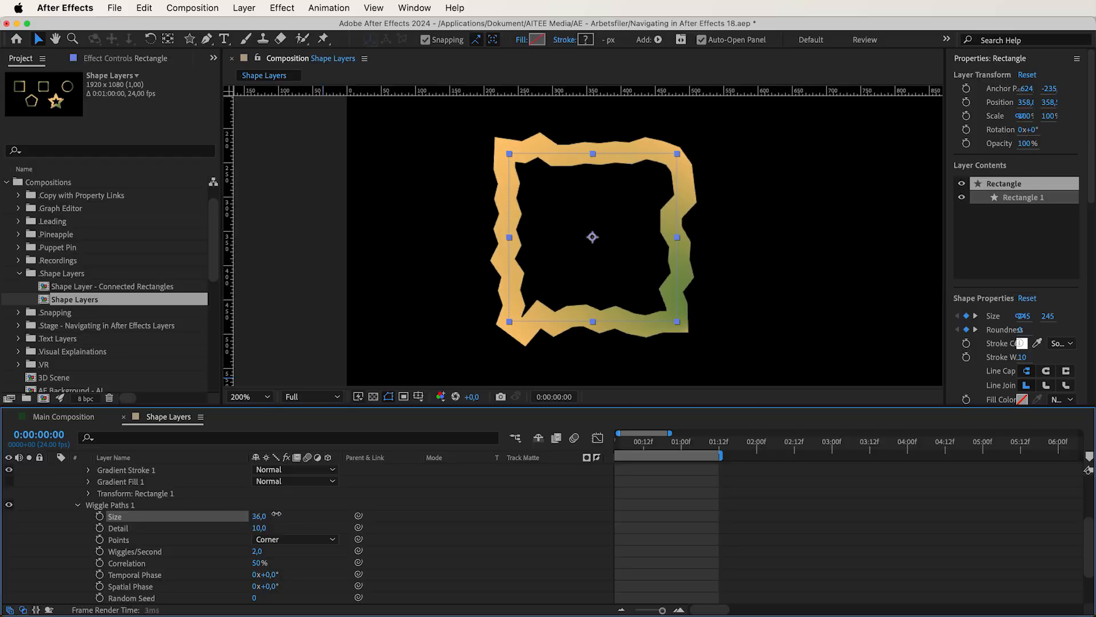
left_click_drag(276, 514, 246, 535)
Step: Set the points of Wiggle Paths 1 to Smooth and preview the animation
left_click(271, 539)
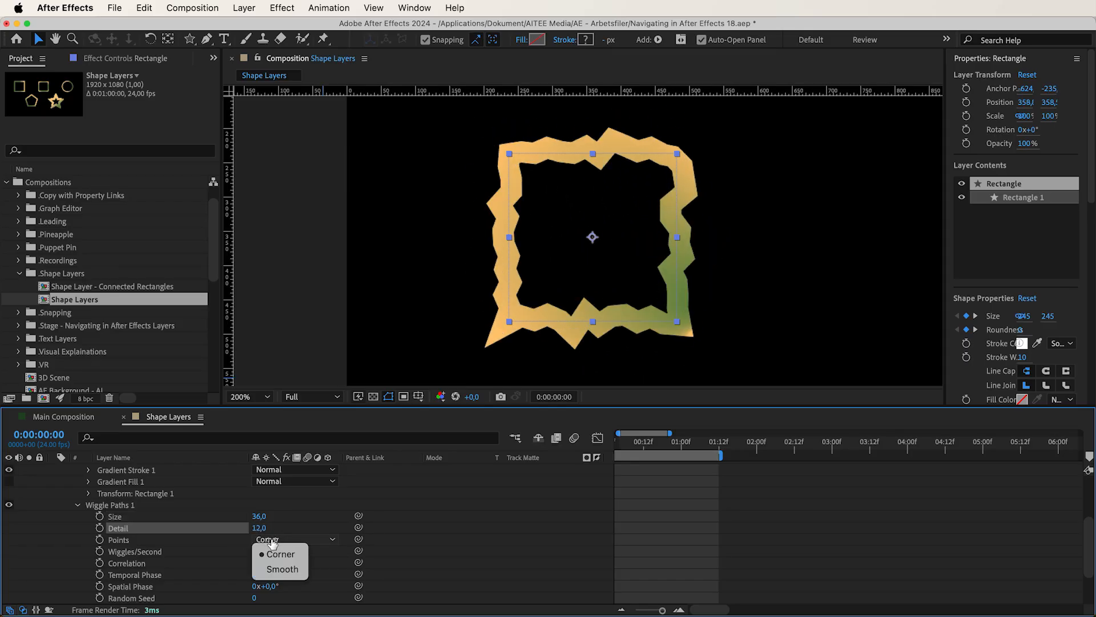
left_click(278, 569)
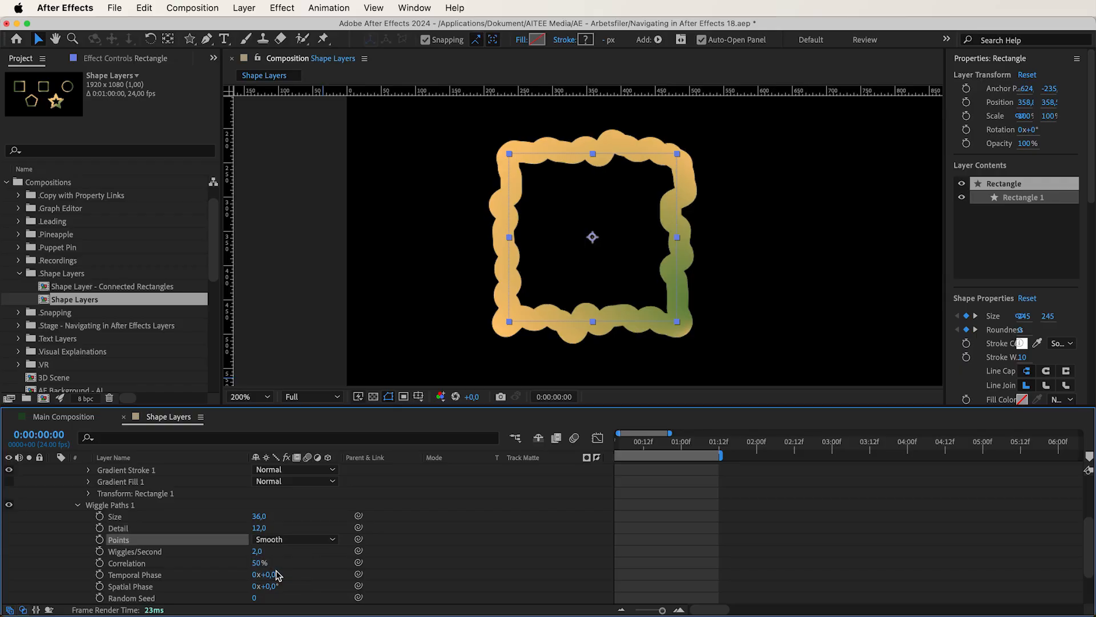
key("space")
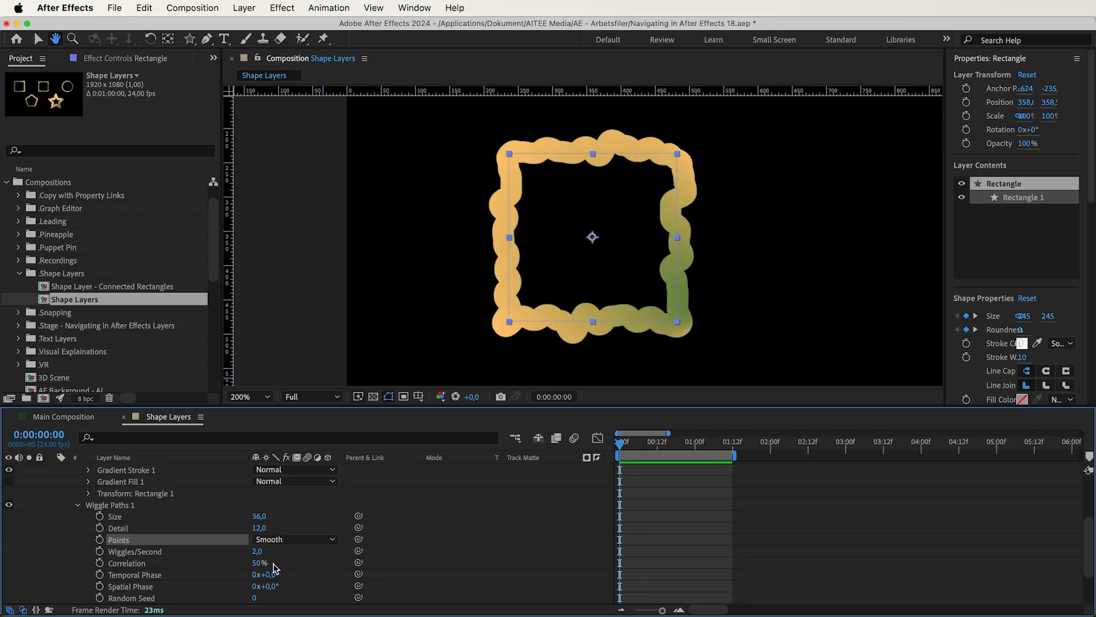
Step: Shorten the work area to end at 0:00:00:14 and preview the wiggling rectangle
key("space")
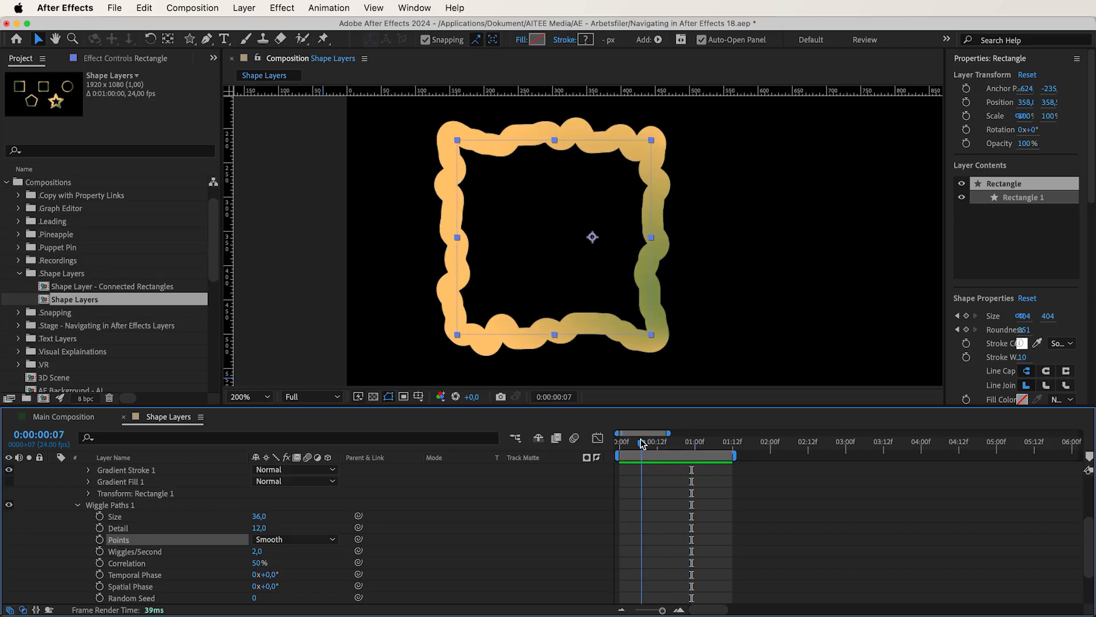
left_click_drag(615, 446, 663, 445)
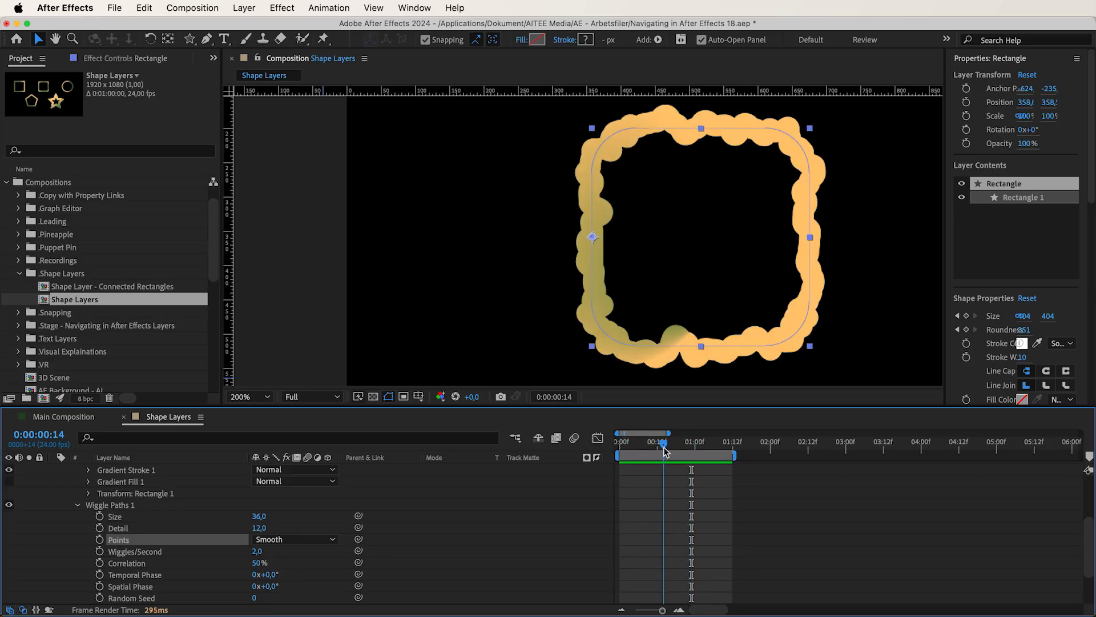
left_click_drag(737, 457, 665, 462)
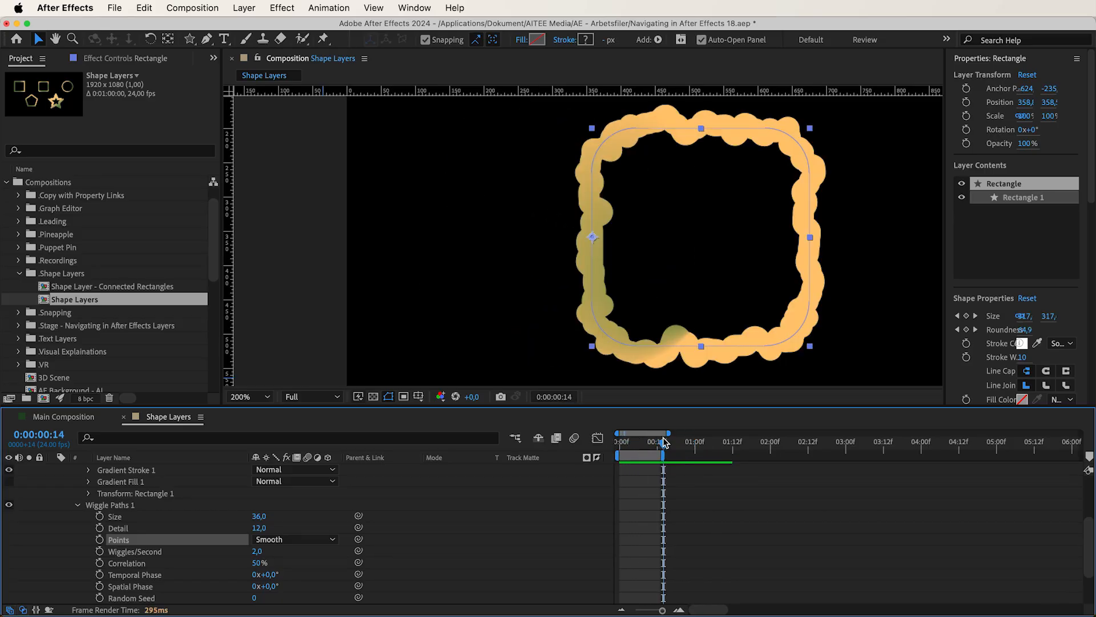
key("space")
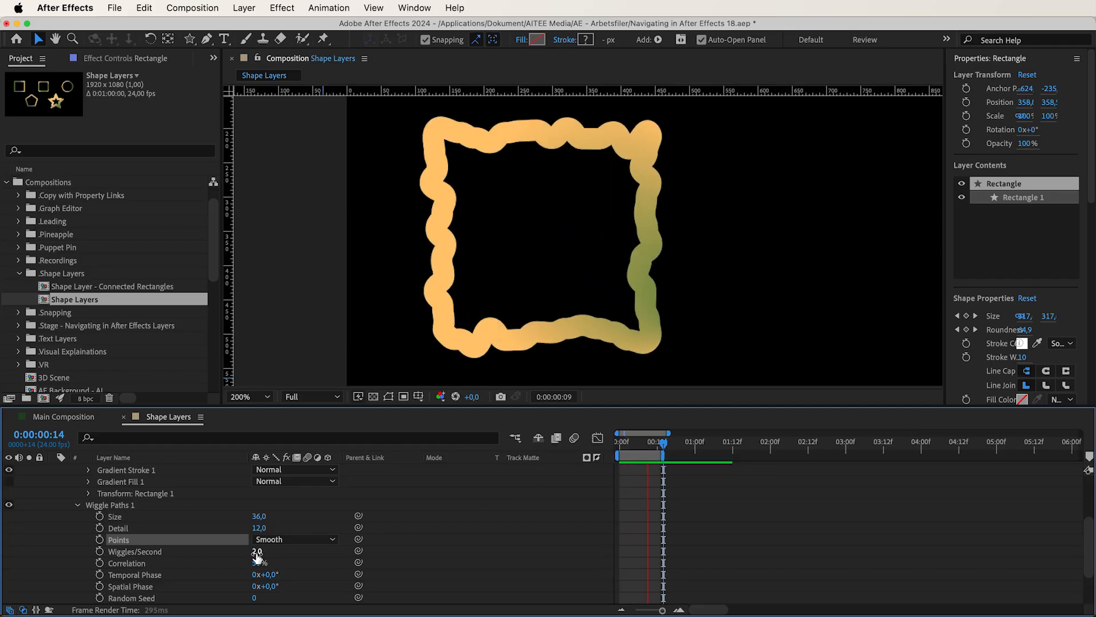
Step: Set Wiggles/Second of Wiggle Paths 1 to 222 and preview the animation
left_click_drag(289, 548, 303, 547)
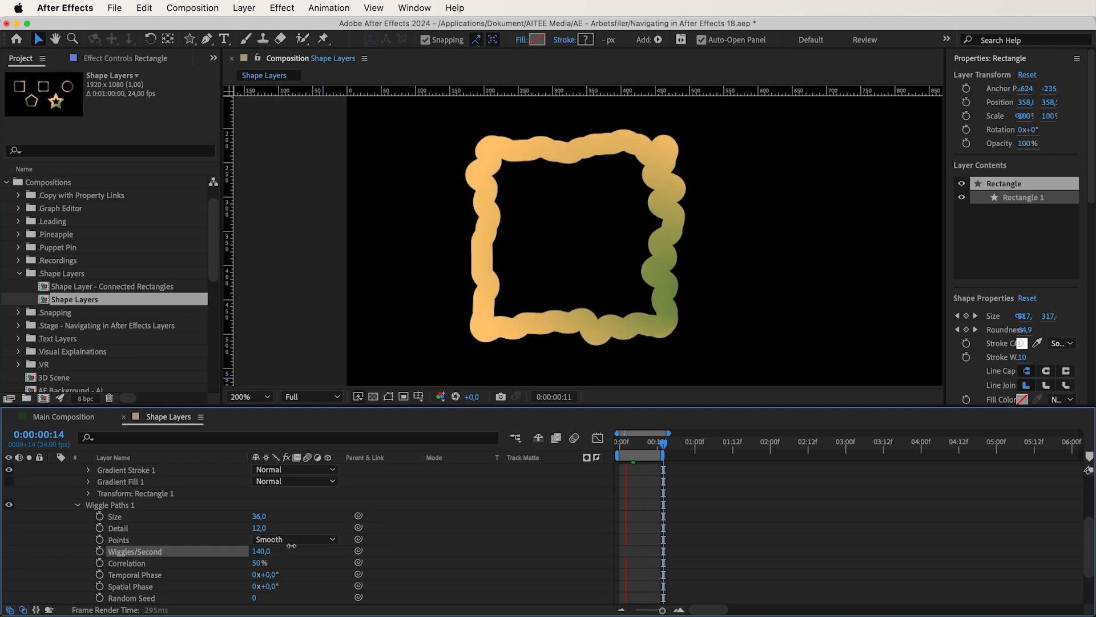
key("space")
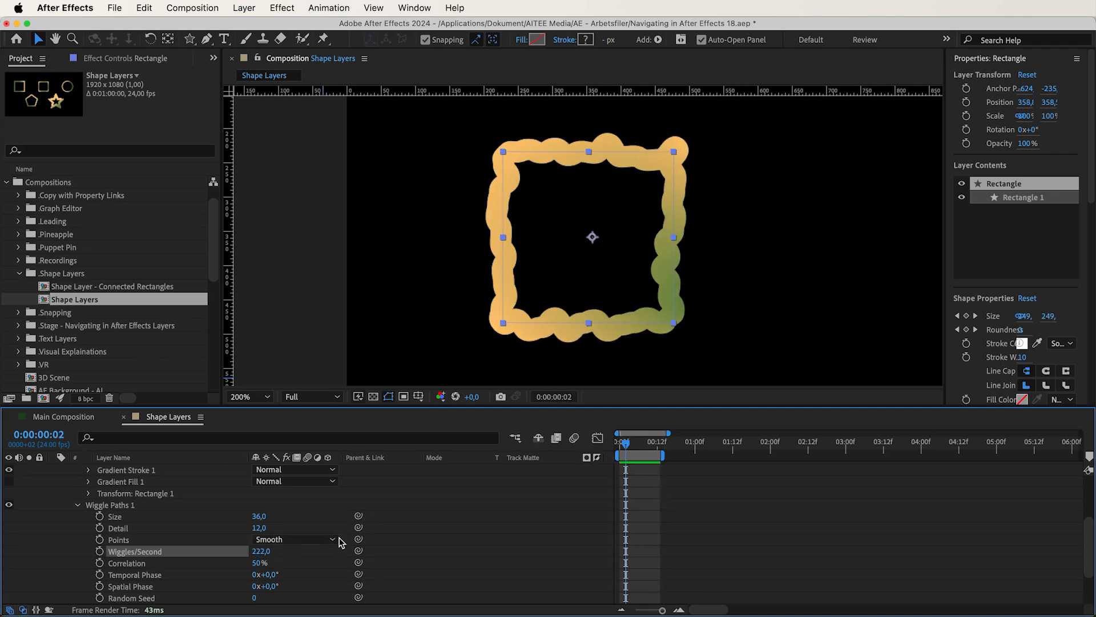
key("space")
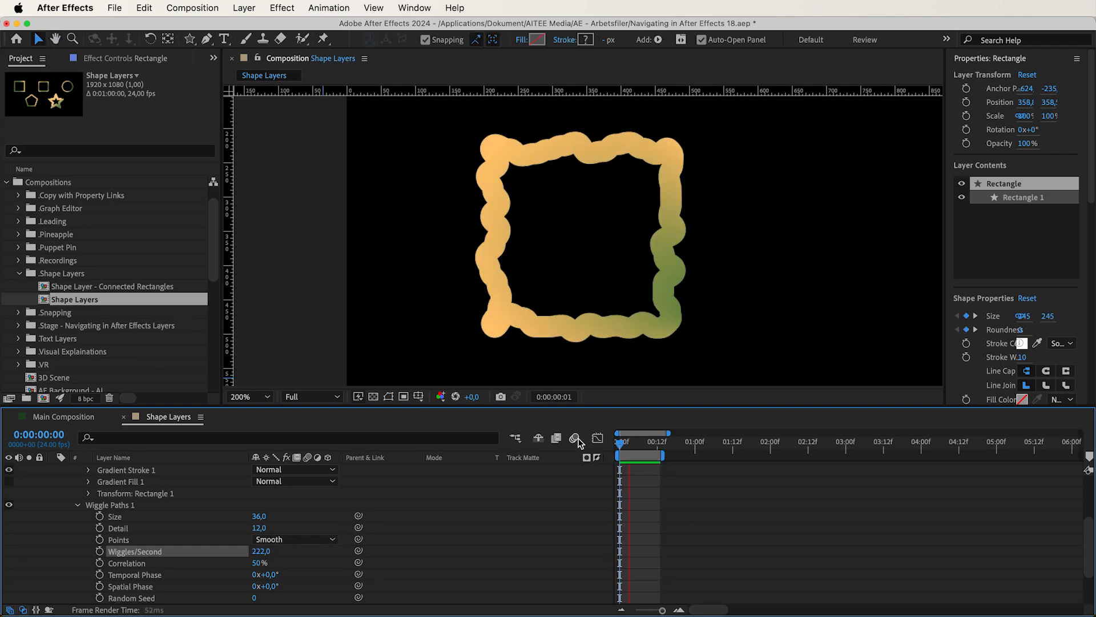
Step: Try other Correlation, Temporal Phase and Spatial Phase values on Wiggle Paths 1, and undo the changes
left_click_drag(254, 564, 228, 565)
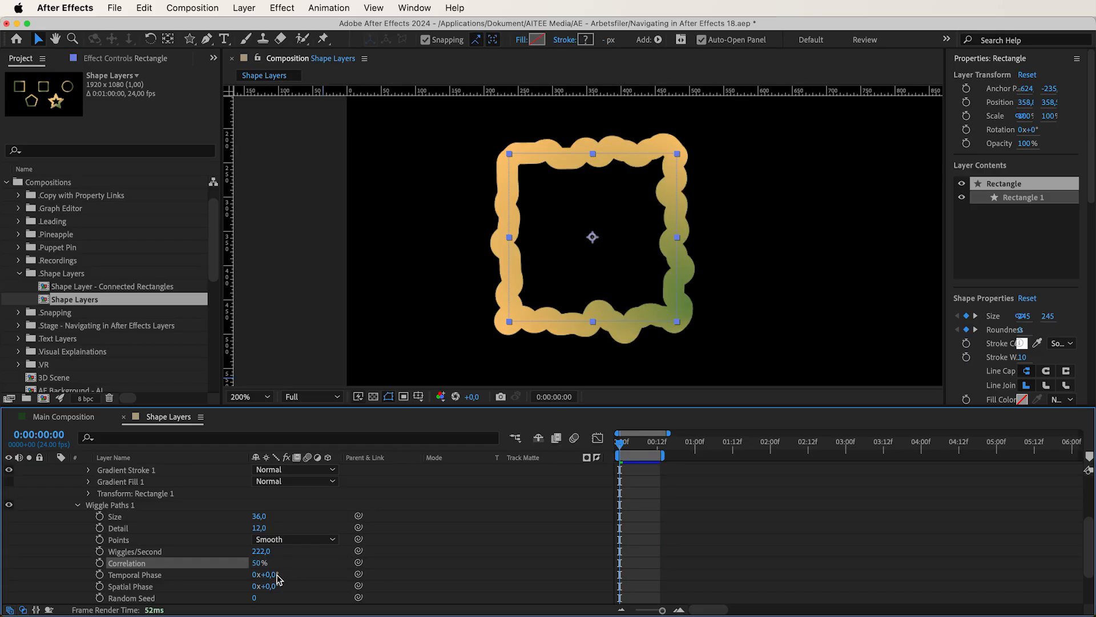
left_click_drag(268, 574, 323, 571)
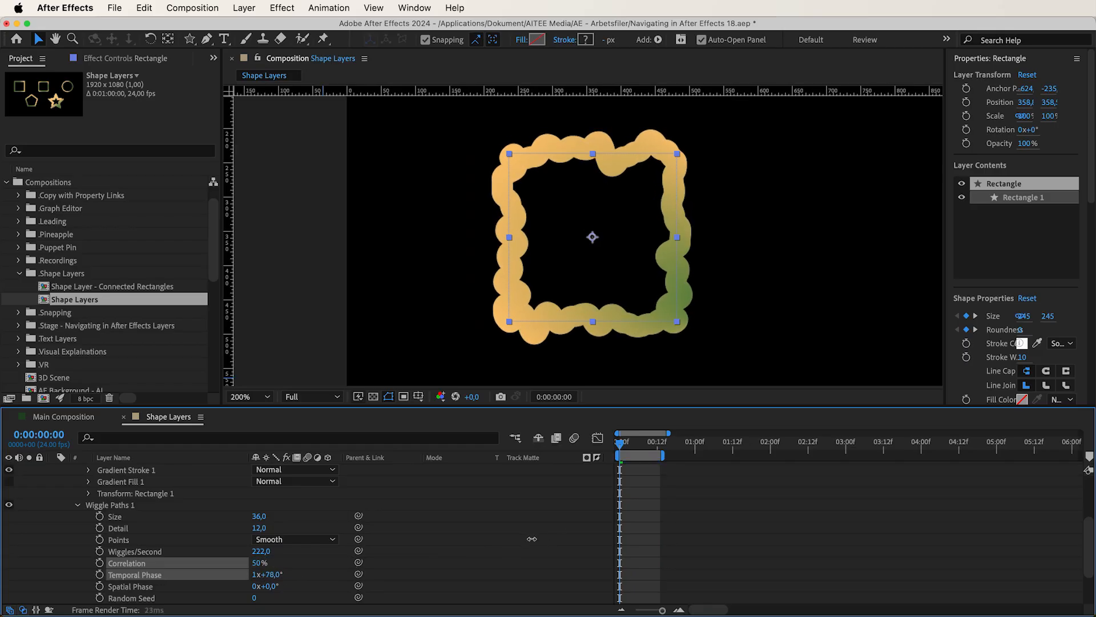
key("super+z")
key("super+z")
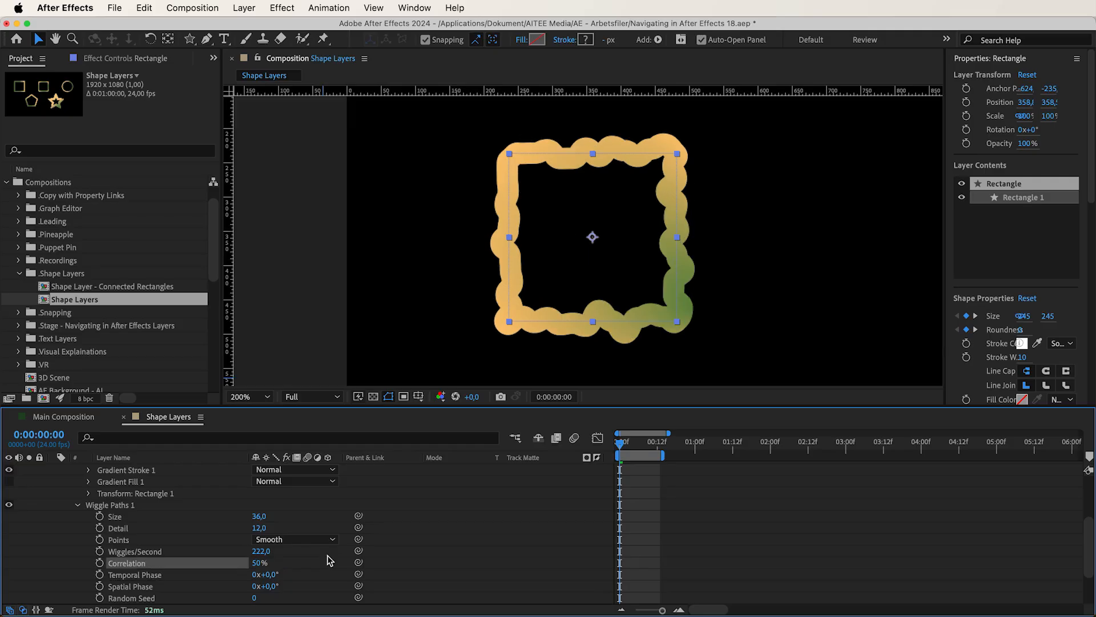
left_click_drag(276, 587, 278, 586)
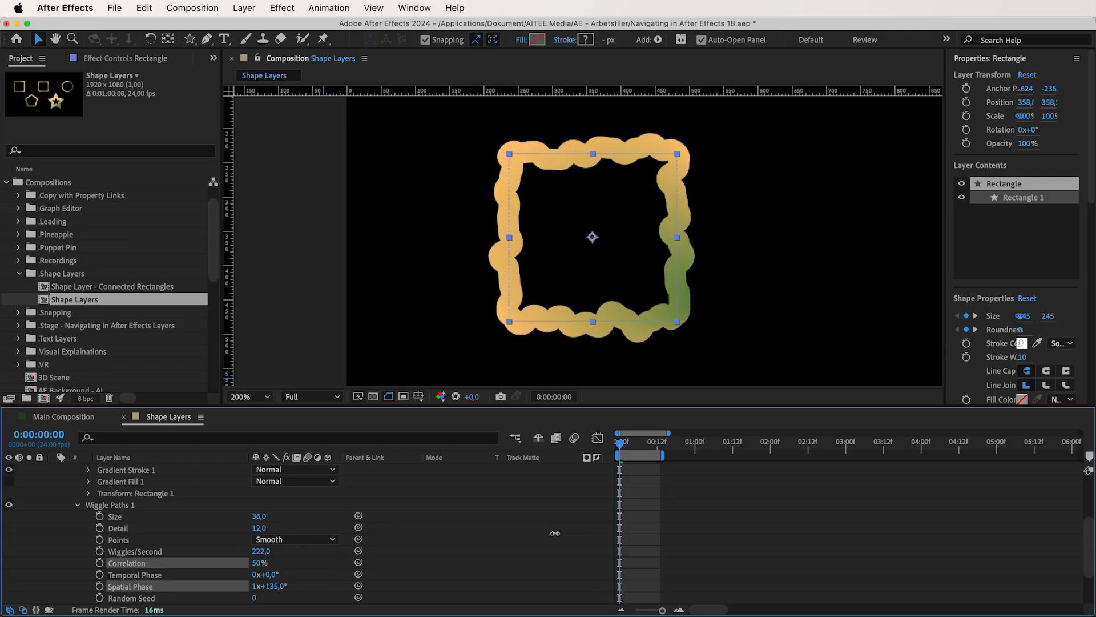
key("super+z")
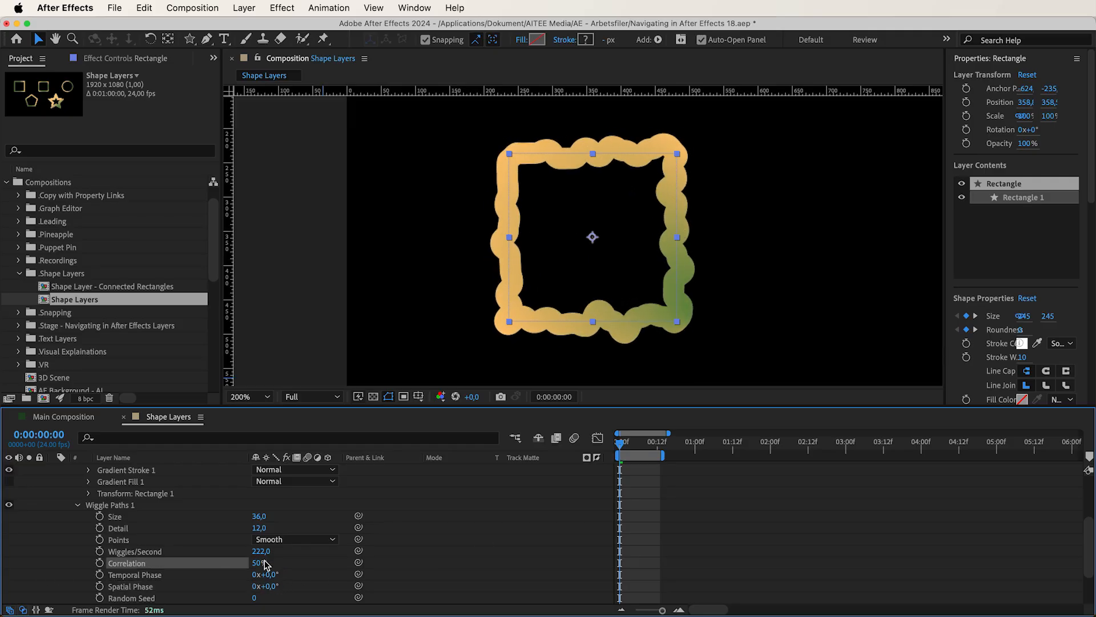
Step: Set the Random Seed of Wiggle Paths 1 to 55 and preview the animation
scroll(223, 568, "down", 2)
left_click(168, 574)
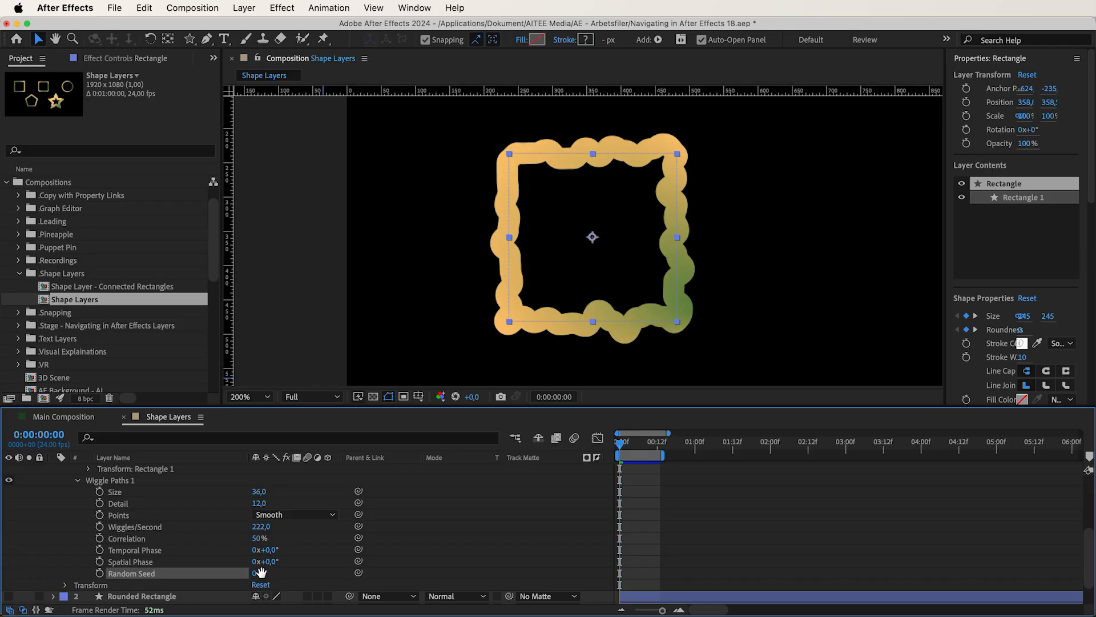
left_click_drag(254, 574, 290, 574)
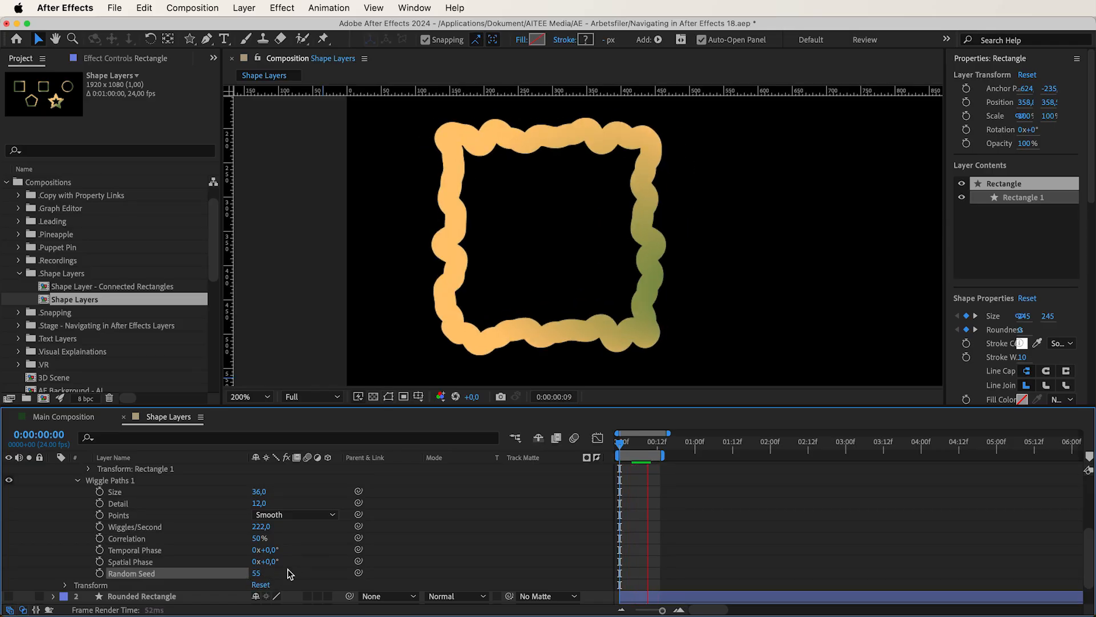
key("space")
Step: Duplicate the wiggling rectangle, place the copy beside the original and preview both
left_click(592, 218)
key("super+d")
left_click_drag(605, 218, 842, 236)
key("space")
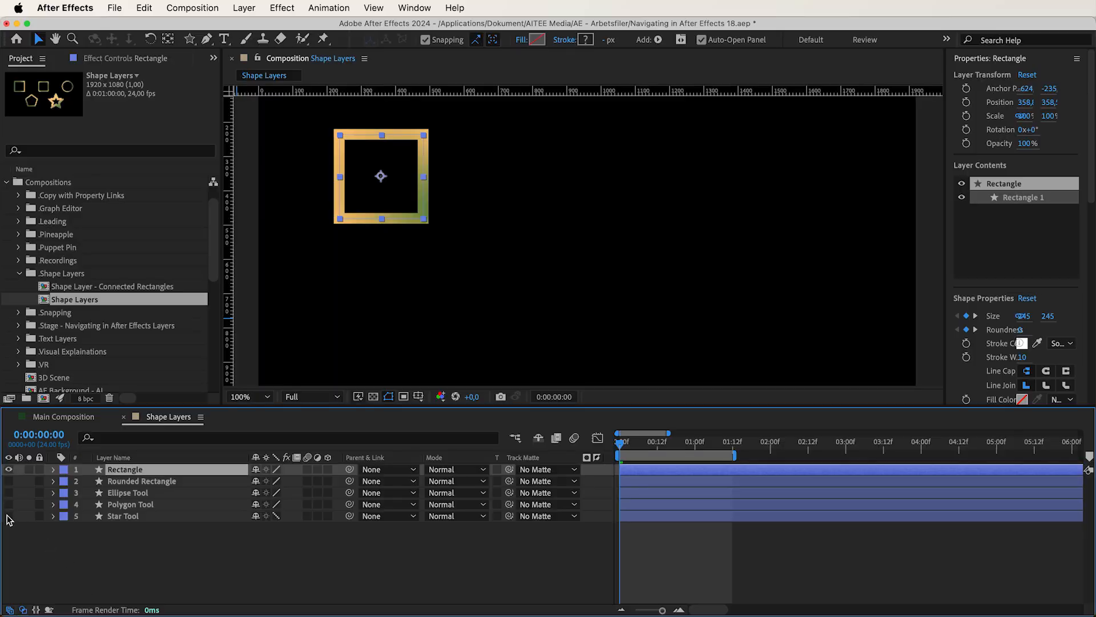
Step: Show the Star Tool layer, hide the Rectangle layer, and centre the star horizontally and vertically in the composition
left_click(8, 517)
left_click(9, 470)
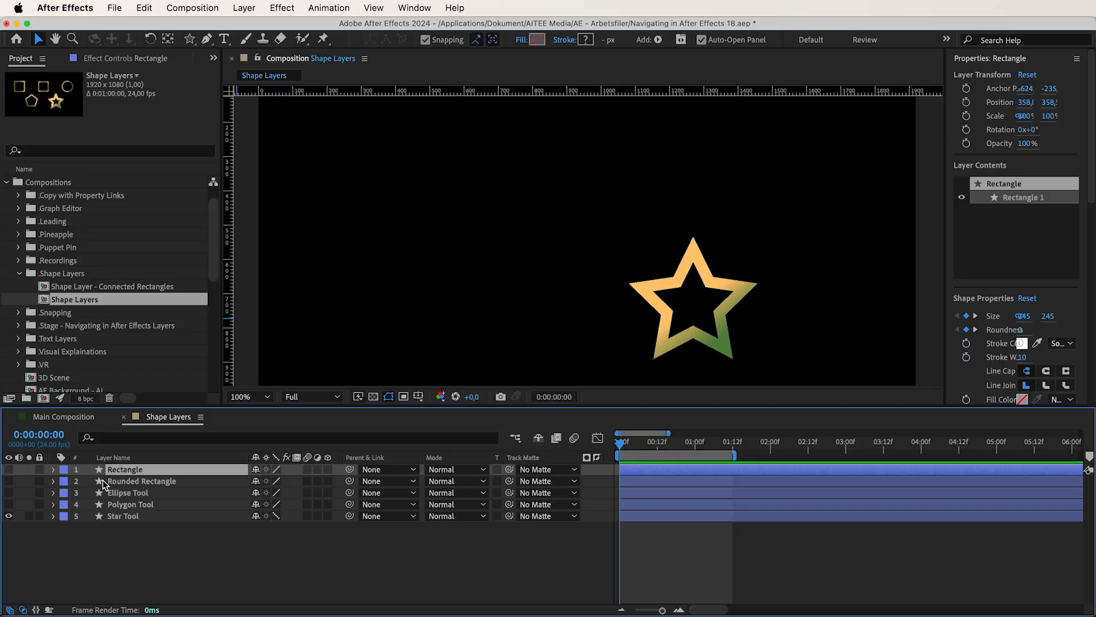
left_click(171, 517)
left_click(1004, 64)
left_click(969, 141)
left_click(984, 176)
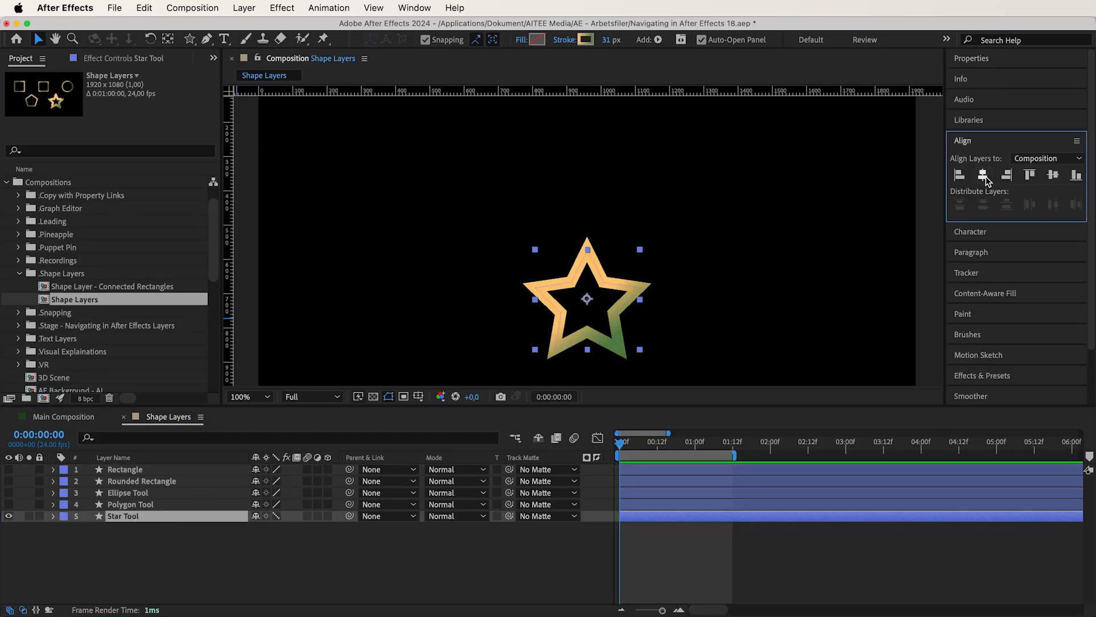
left_click(1053, 177)
Step: Add Wiggle Transform to the Star Tool layer's contents and set its Wiggles/Second to 19
left_click(53, 516)
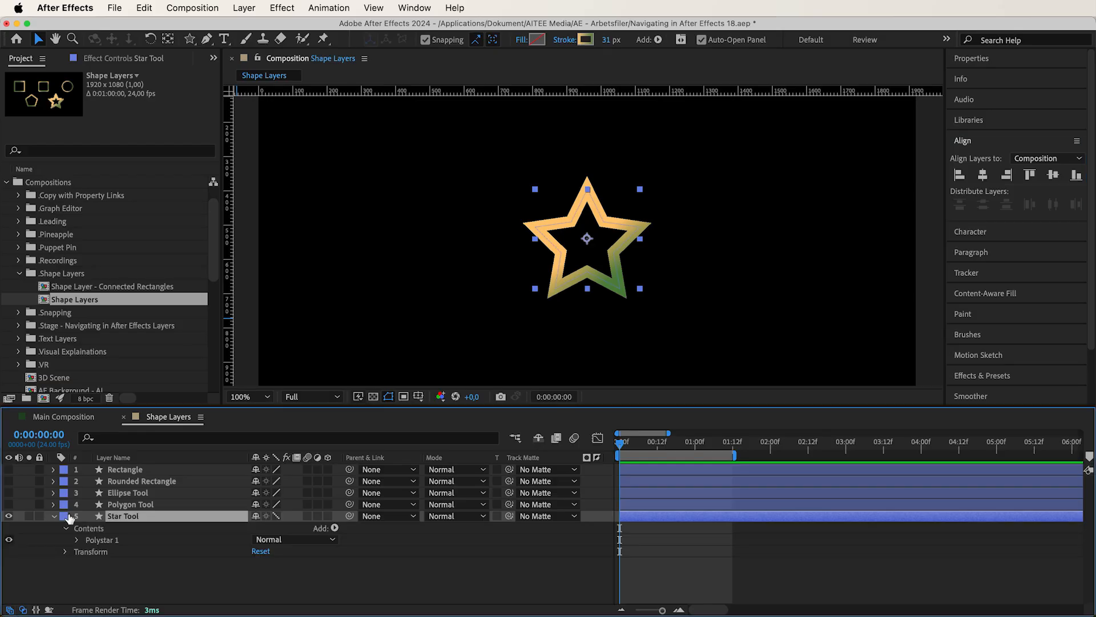
left_click(336, 530)
left_click(376, 591)
key("space")
left_click(77, 551)
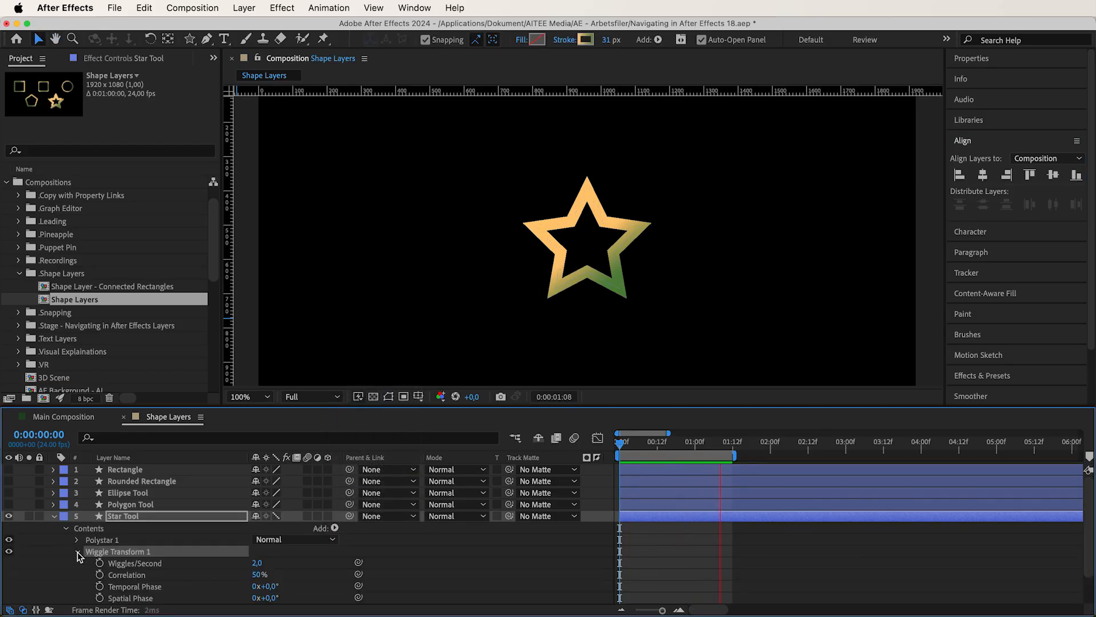
scroll(77, 551, "down", 1)
scroll(80, 557, "down", 1)
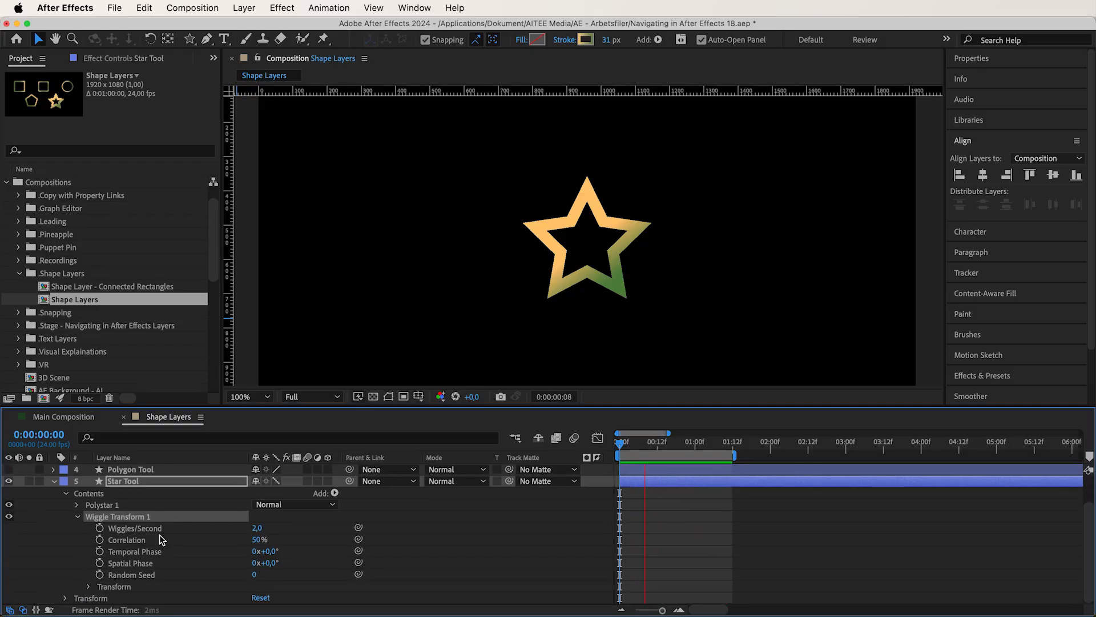
left_click_drag(259, 526, 272, 530)
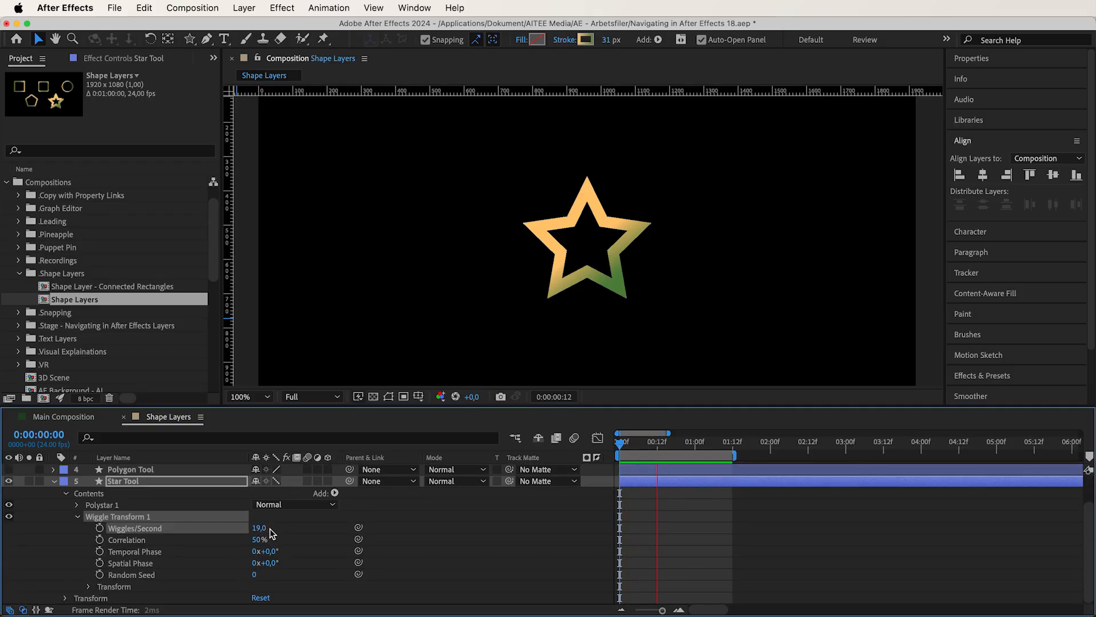
key("space")
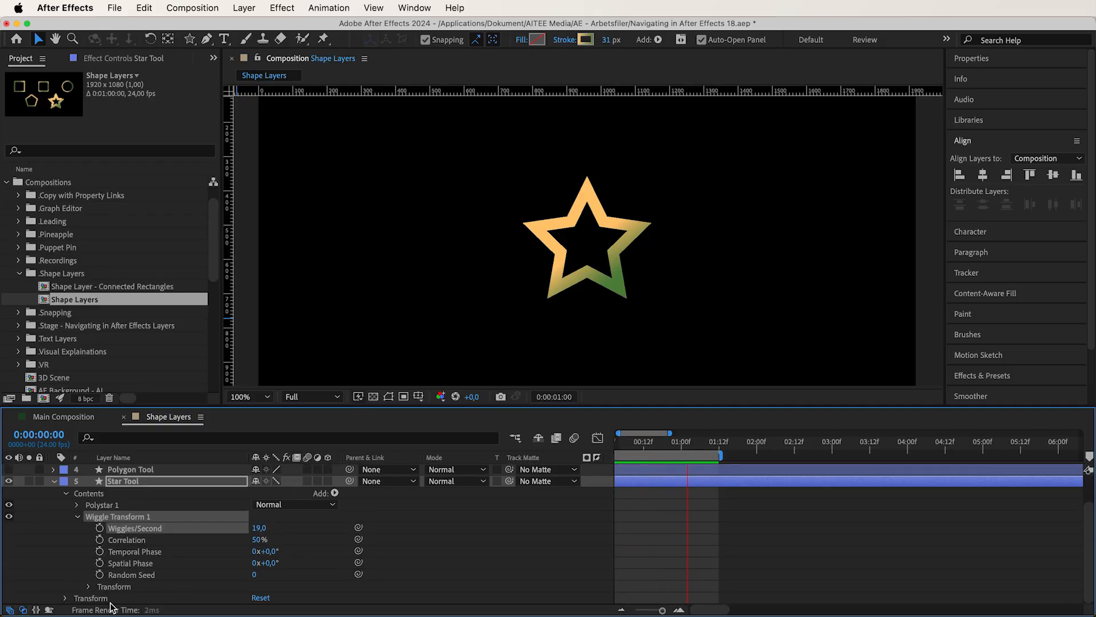
Step: Set the Wiggle Transform's anchor point to -47, 31, its position to -51, 123 and its scale to 115%
left_click(89, 587)
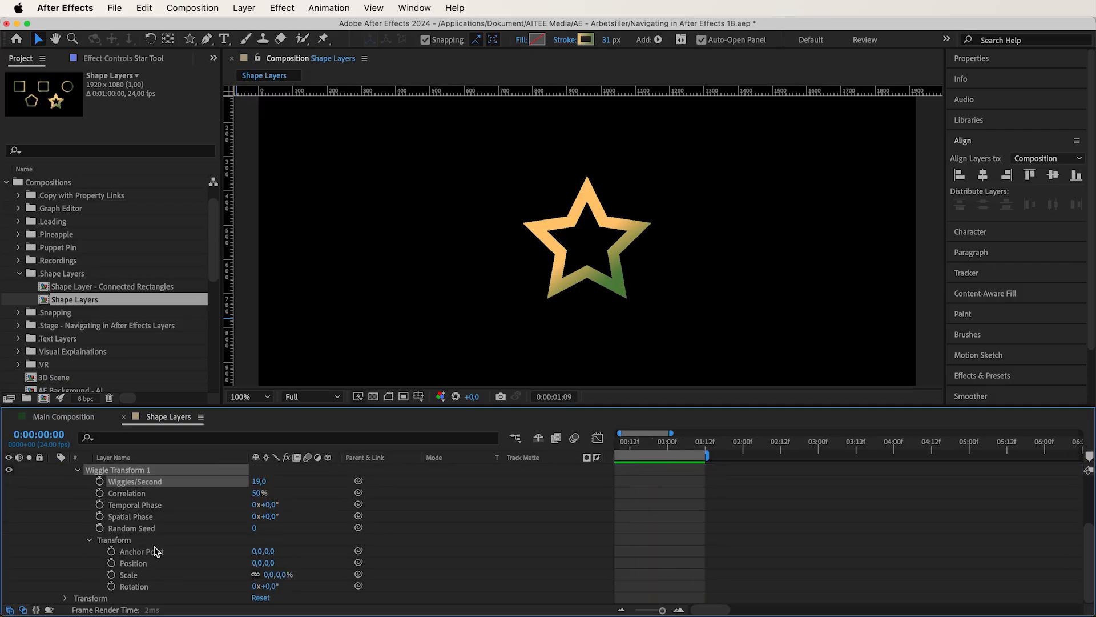
left_click_drag(270, 553, 370, 554)
left_click_drag(255, 563, 221, 561)
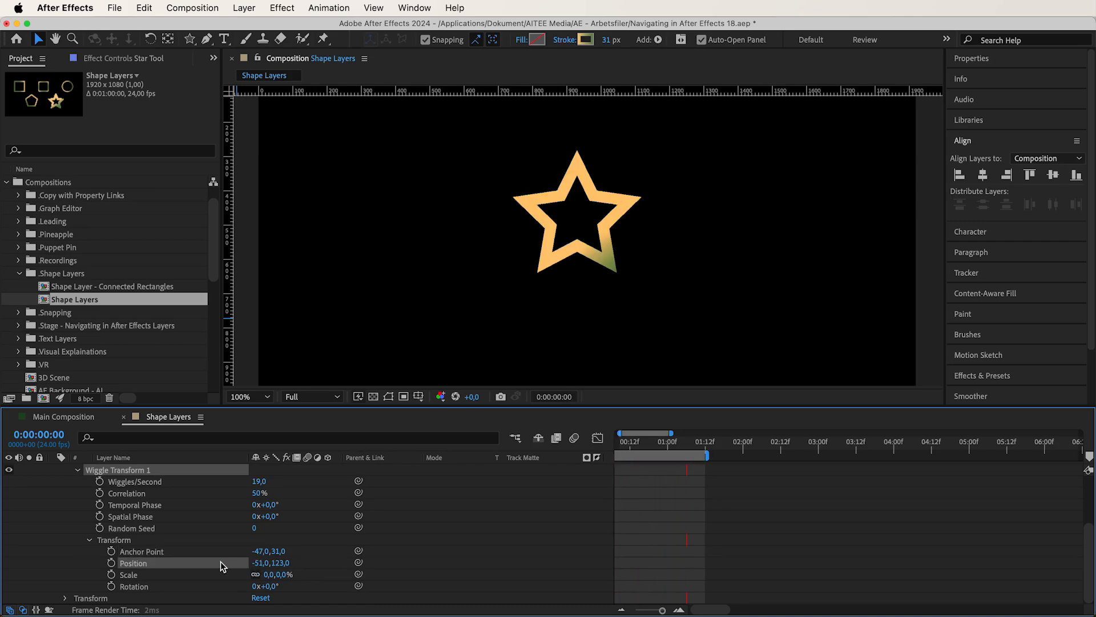
left_click_drag(279, 579, 302, 575)
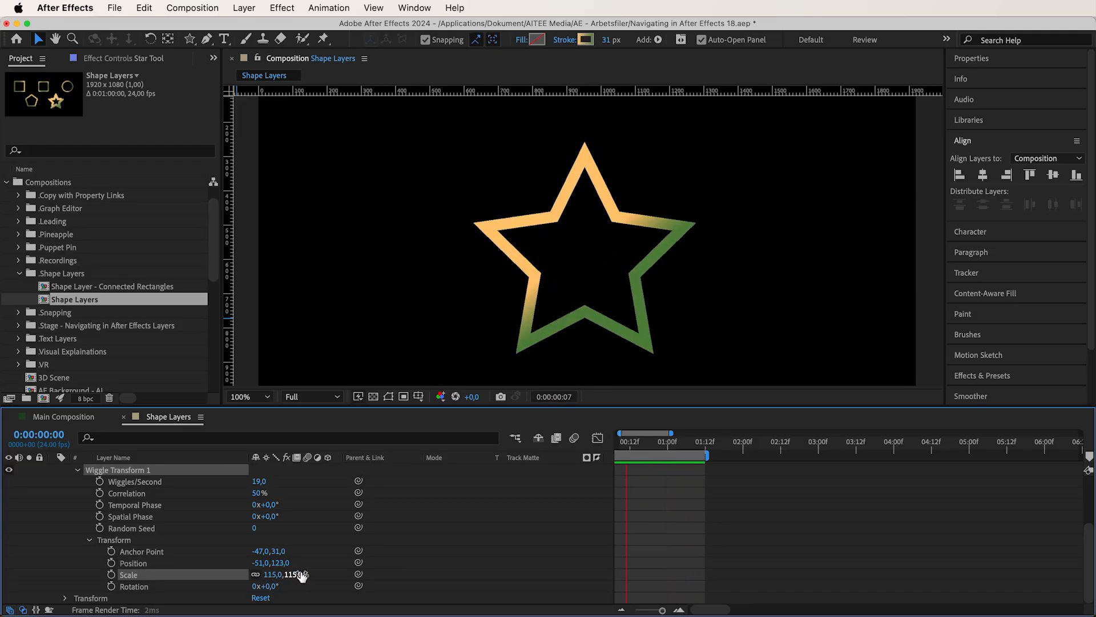
Step: Set the Wiggle Transform's Wiggles/Second to 2 and its rotation to 1x+115°
left_click(254, 481)
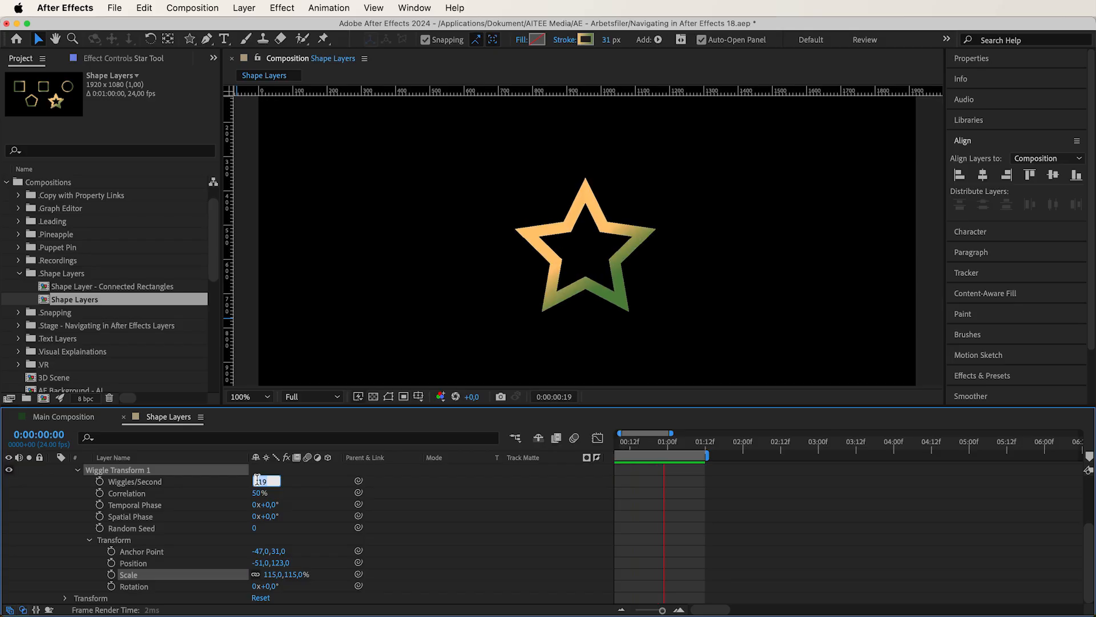
key("Return")
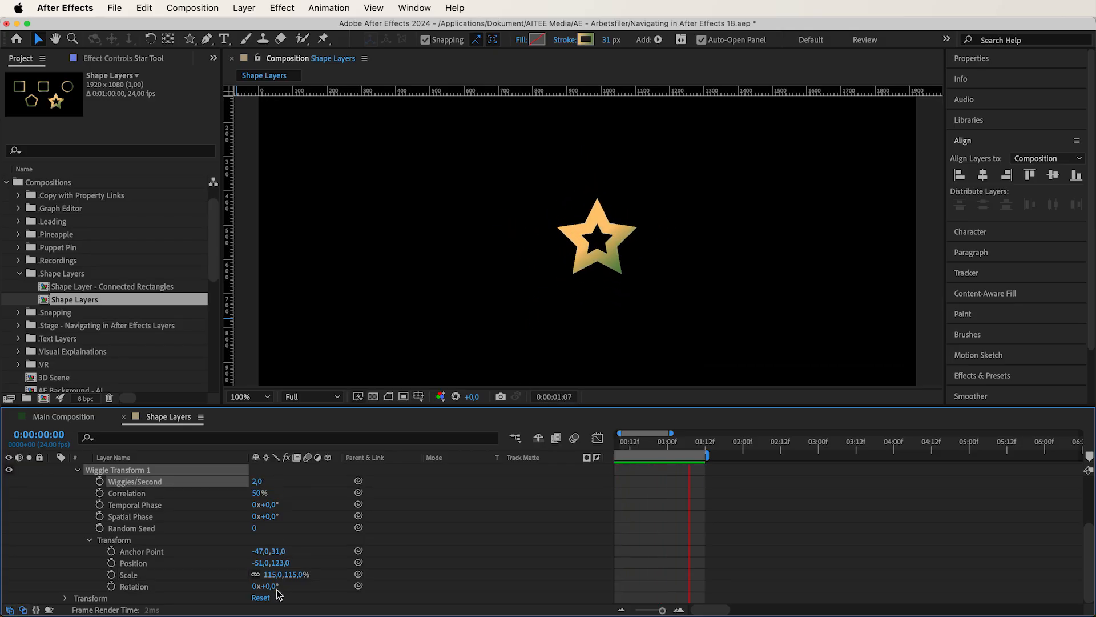
left_click_drag(275, 591, 288, 588)
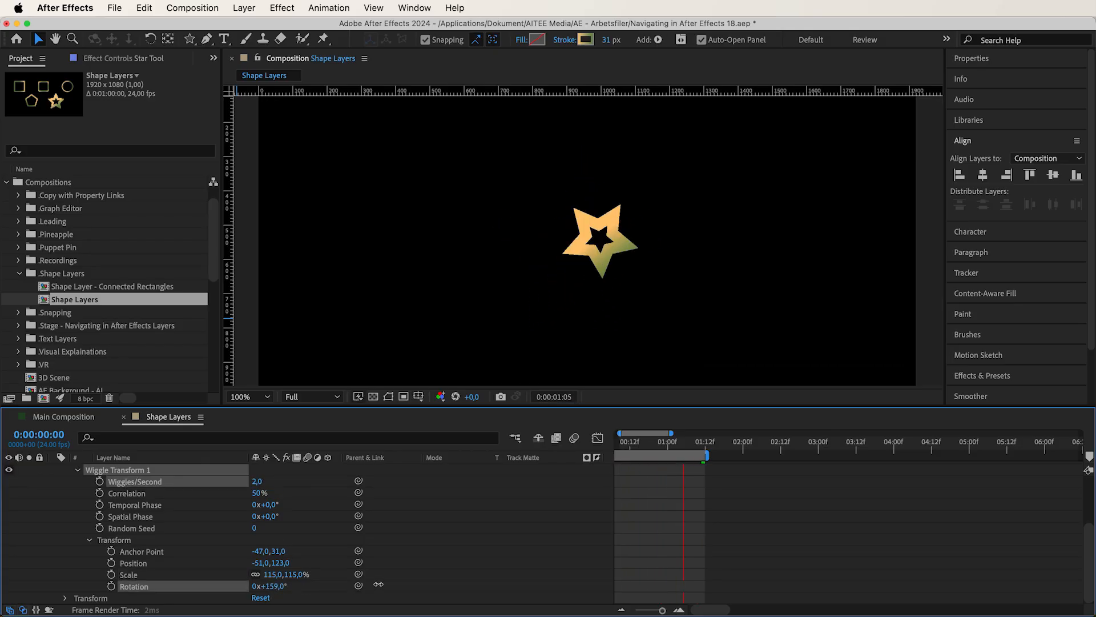
left_click_drag(570, 559, 570, 559)
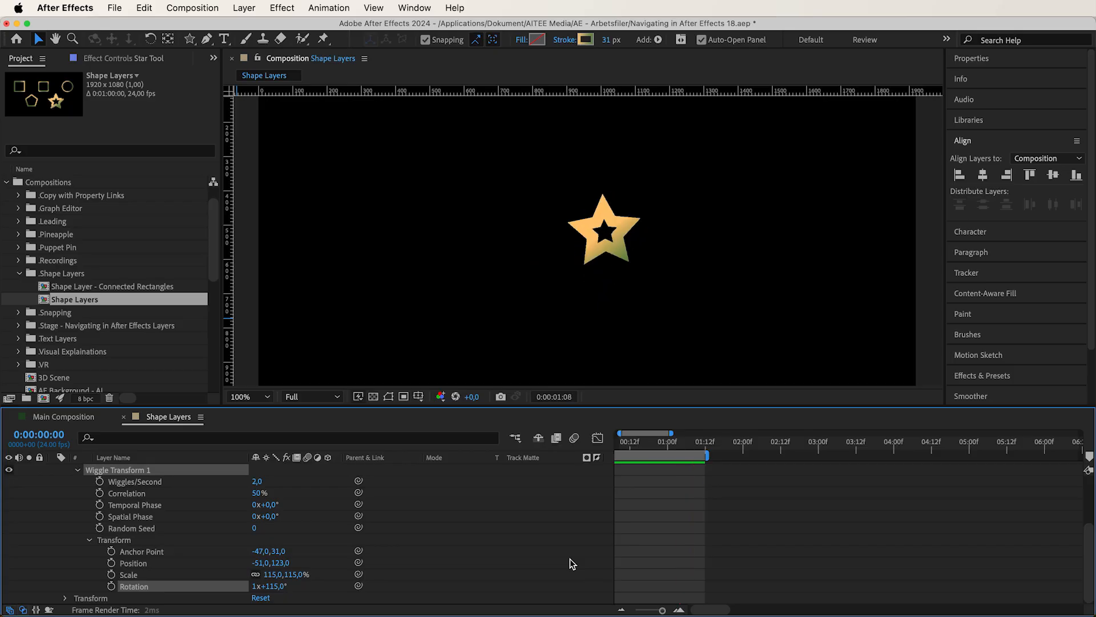
left_click(599, 238)
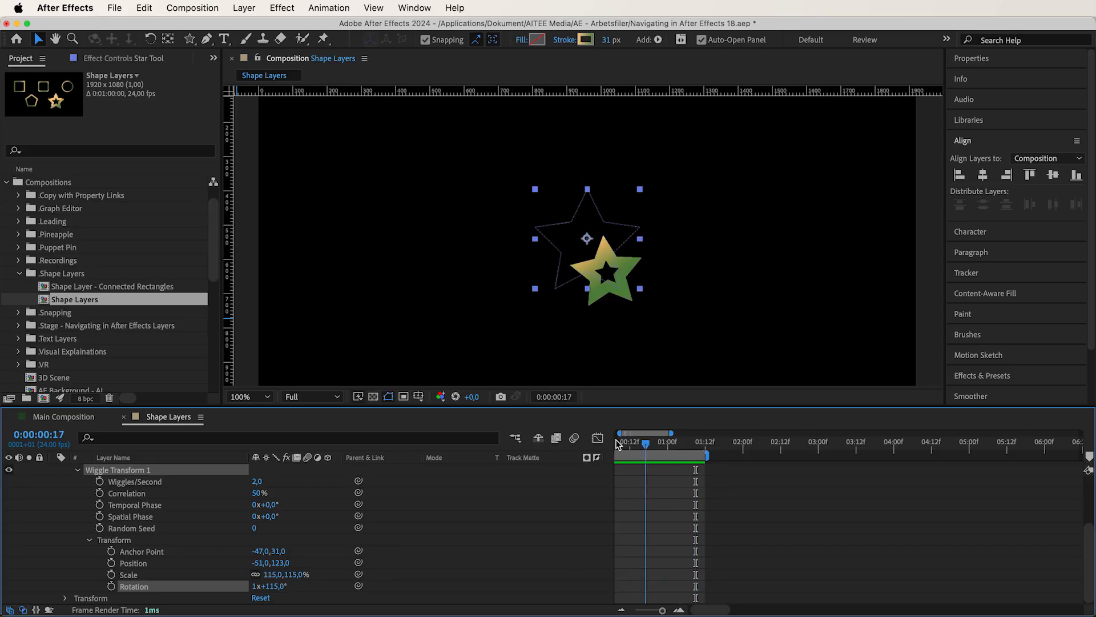
key("super+d")
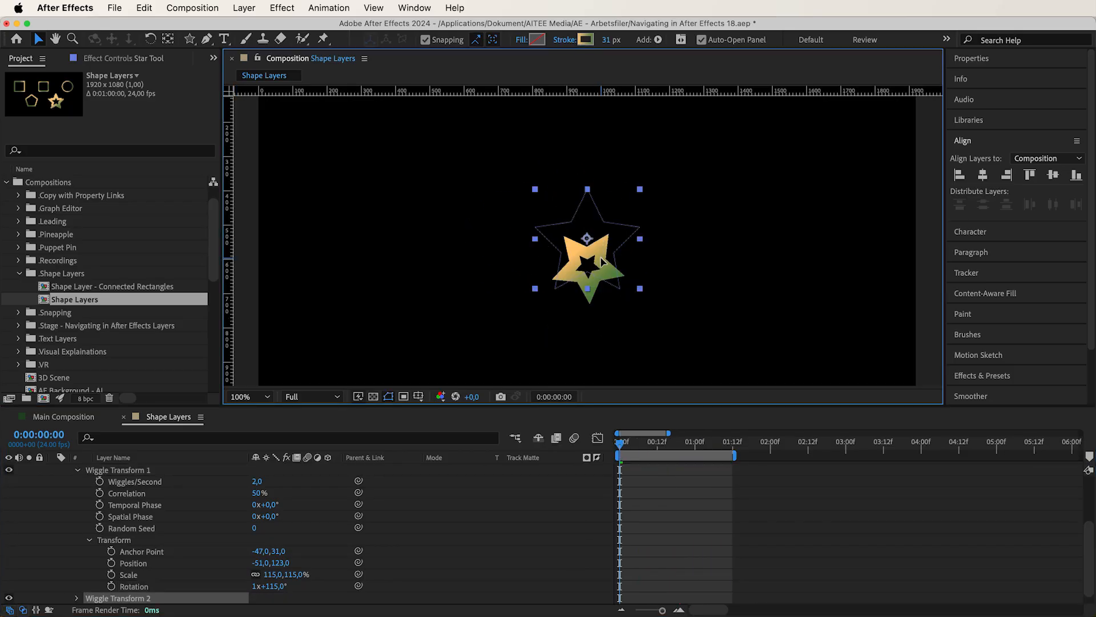
key("super+z")
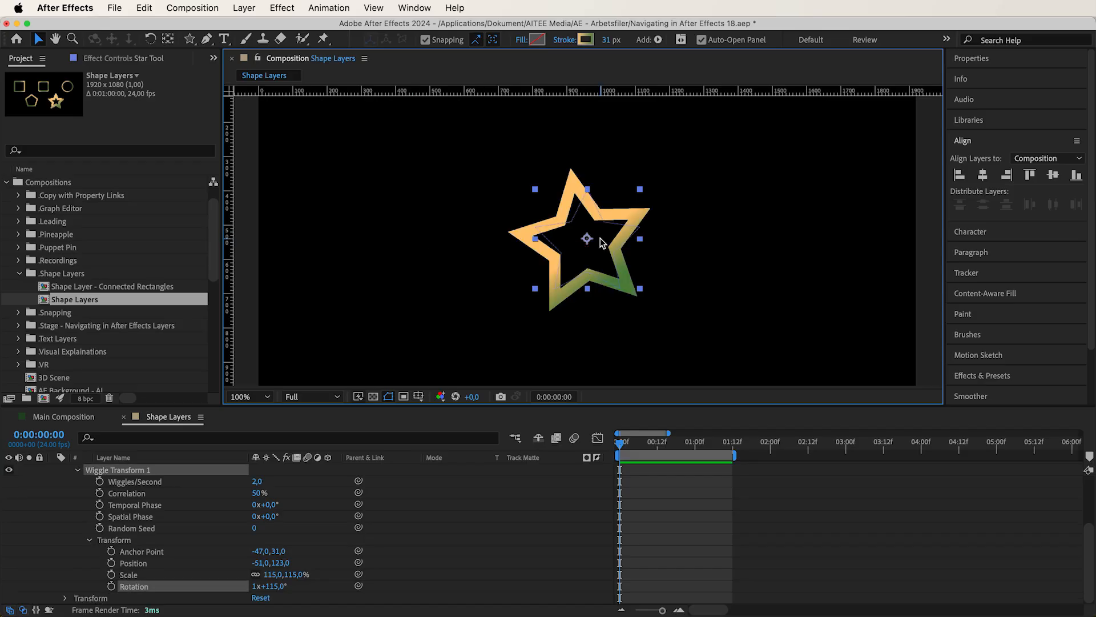
Step: Duplicate the Star Tool layer and spread the two stars apart horizontally, with the copy left of the original
scroll(148, 500, "up", 3)
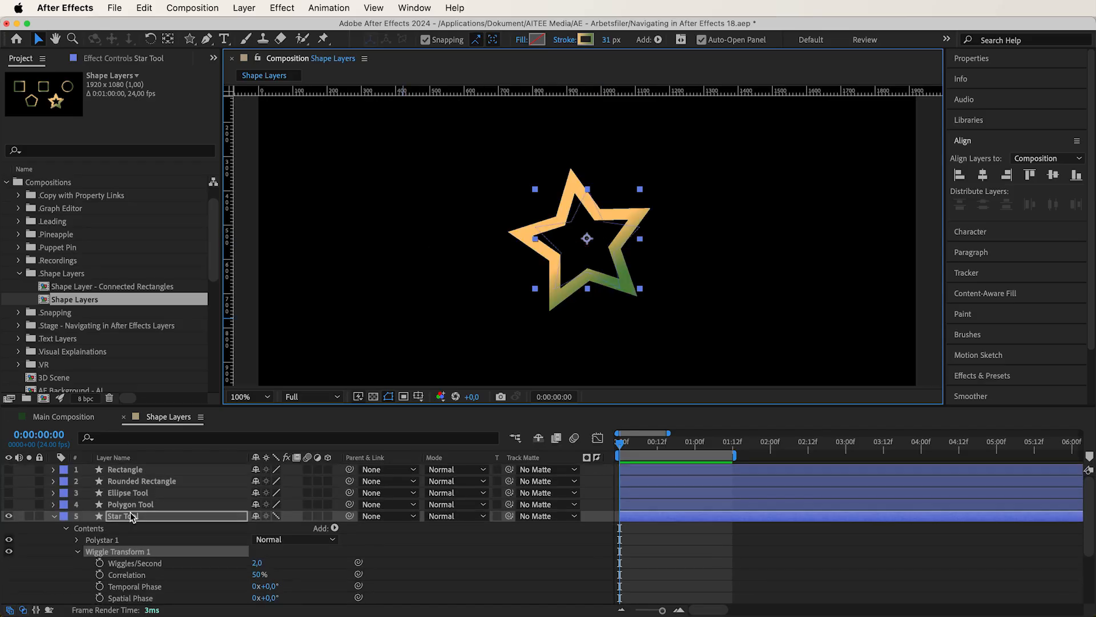
key("super+d")
left_click_drag(605, 266, 445, 266)
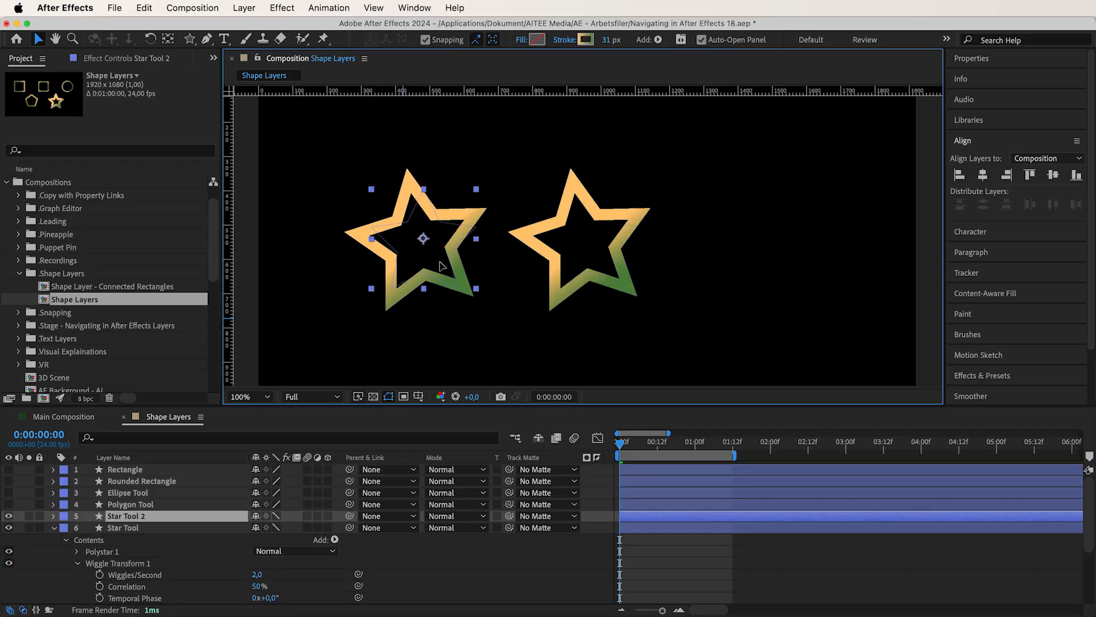
left_click_drag(600, 284, 722, 284)
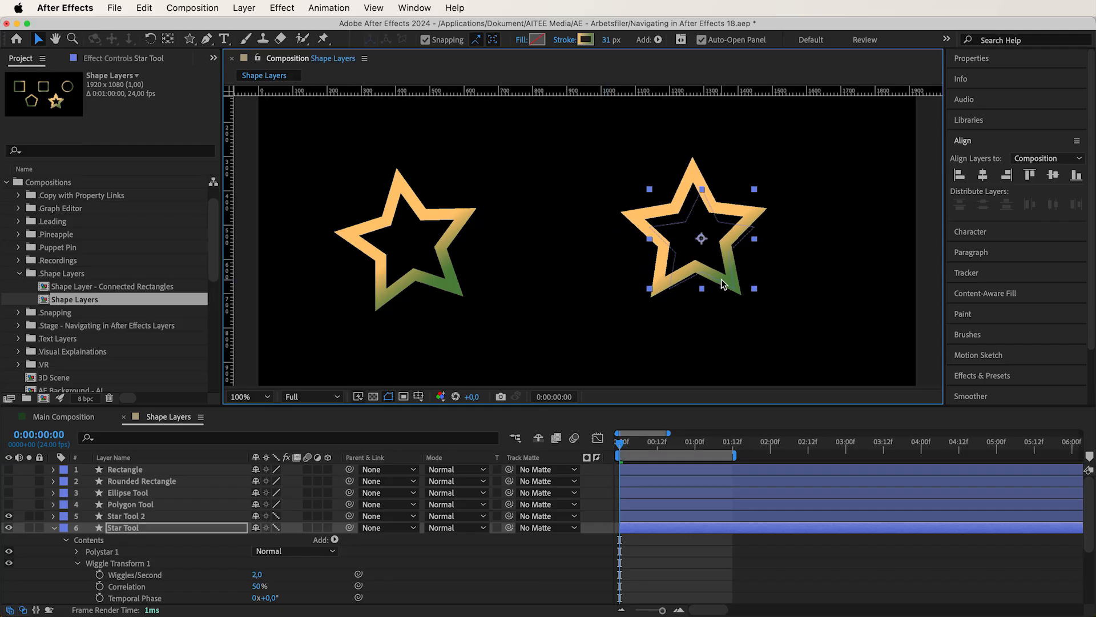
Step: Preview the two wiggling stars and set the Random Seed of the Star Tool layer's Wiggle Transform to 1
scroll(197, 540, "down", 3)
key("space")
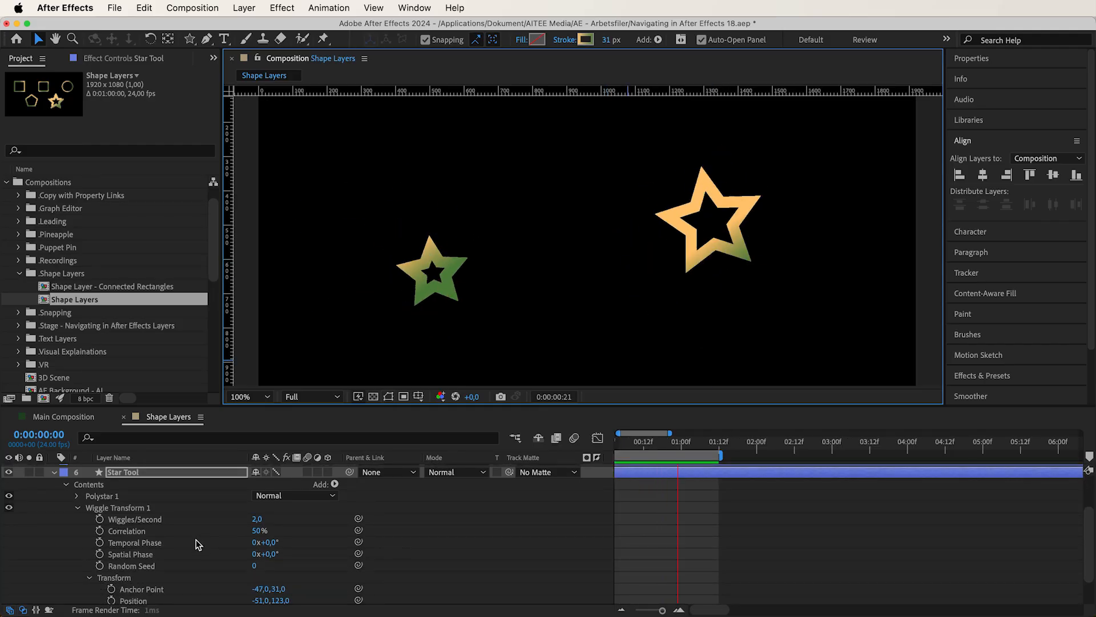
left_click(254, 531)
type("1")
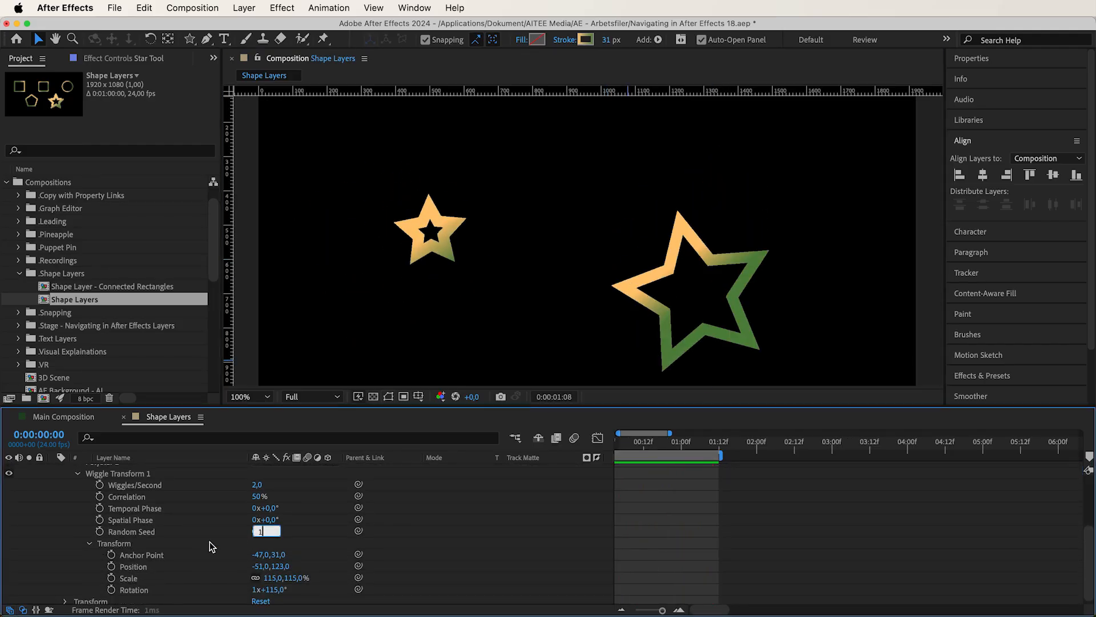
key("Return")
scroll(210, 542, "up", 2)
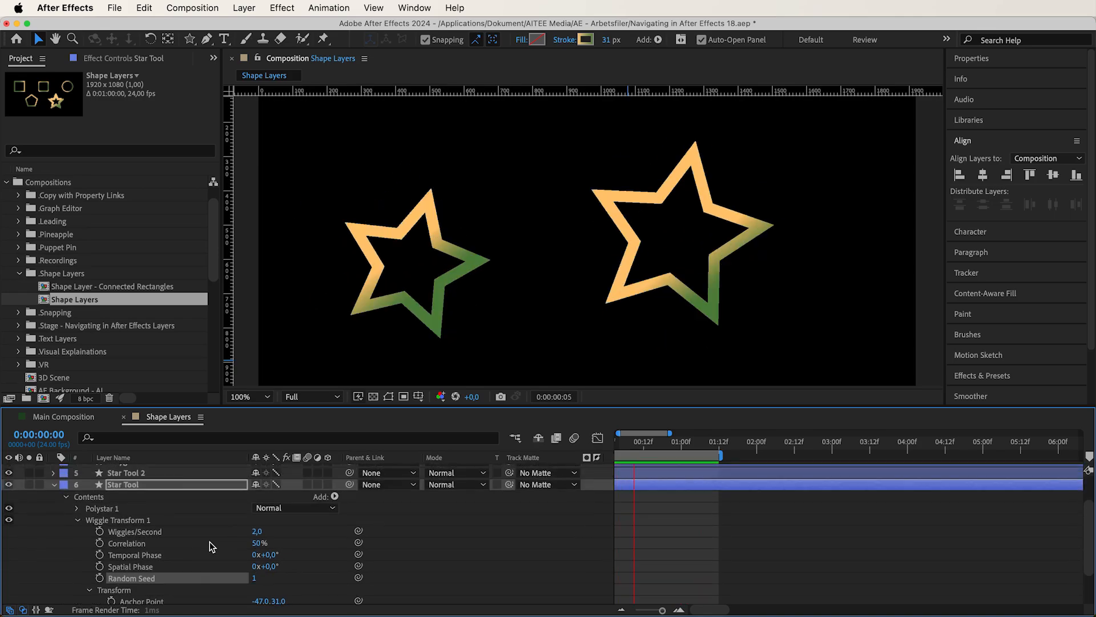
Step: Set the Random Seed of the Star Tool 2 layer's Wiggle Transform to 1
scroll(210, 541, "up", 1)
left_click(53, 488)
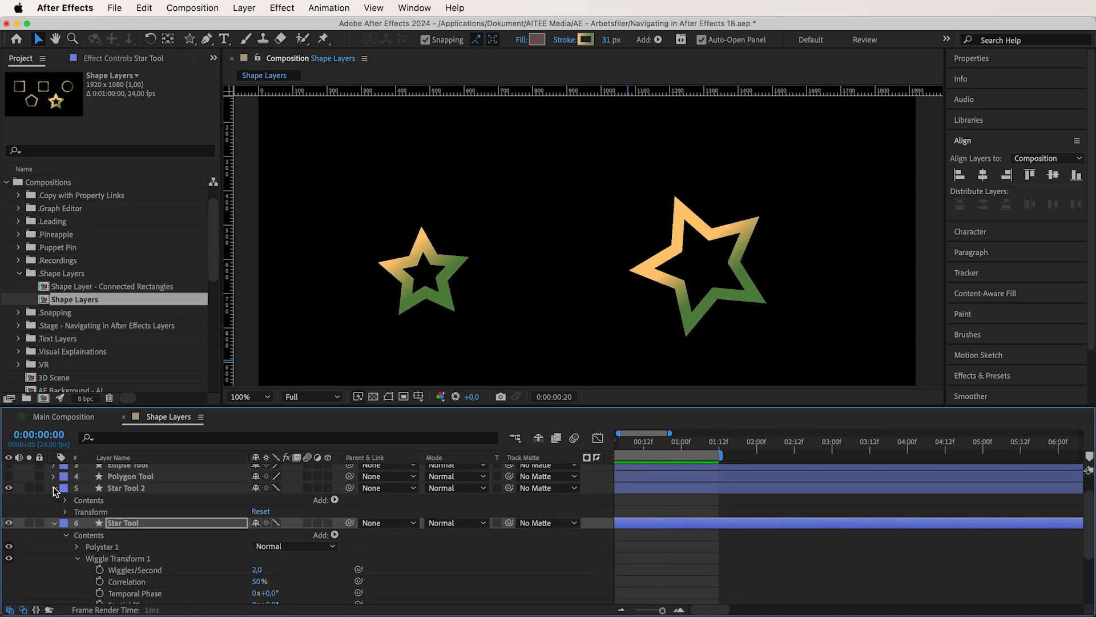
left_click(64, 500)
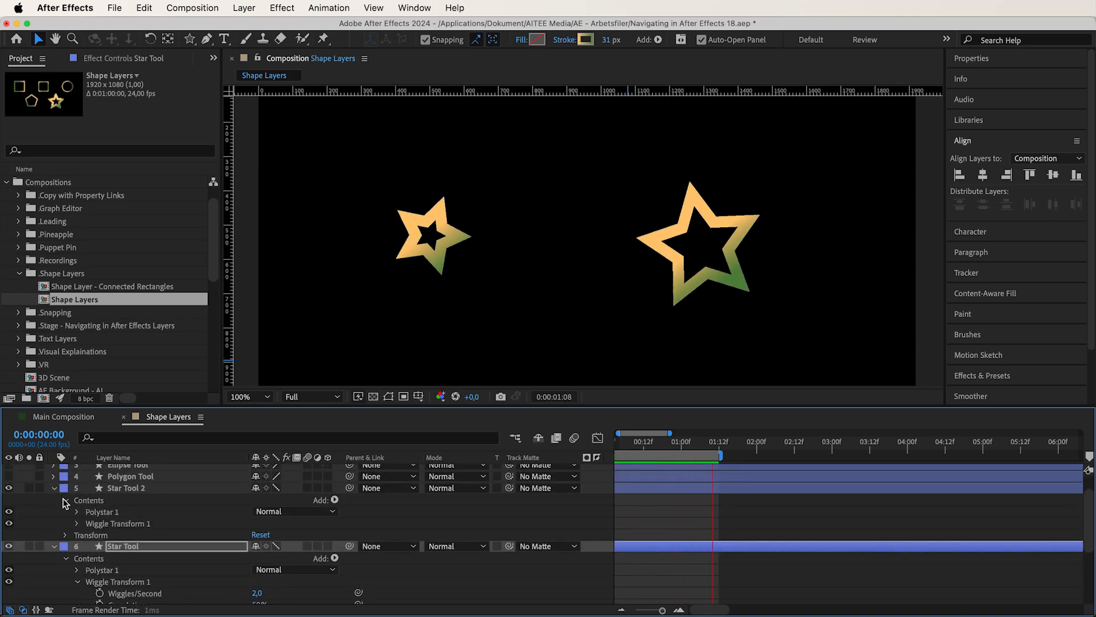
left_click(76, 523)
left_click(255, 582)
type("1")
key("Return")
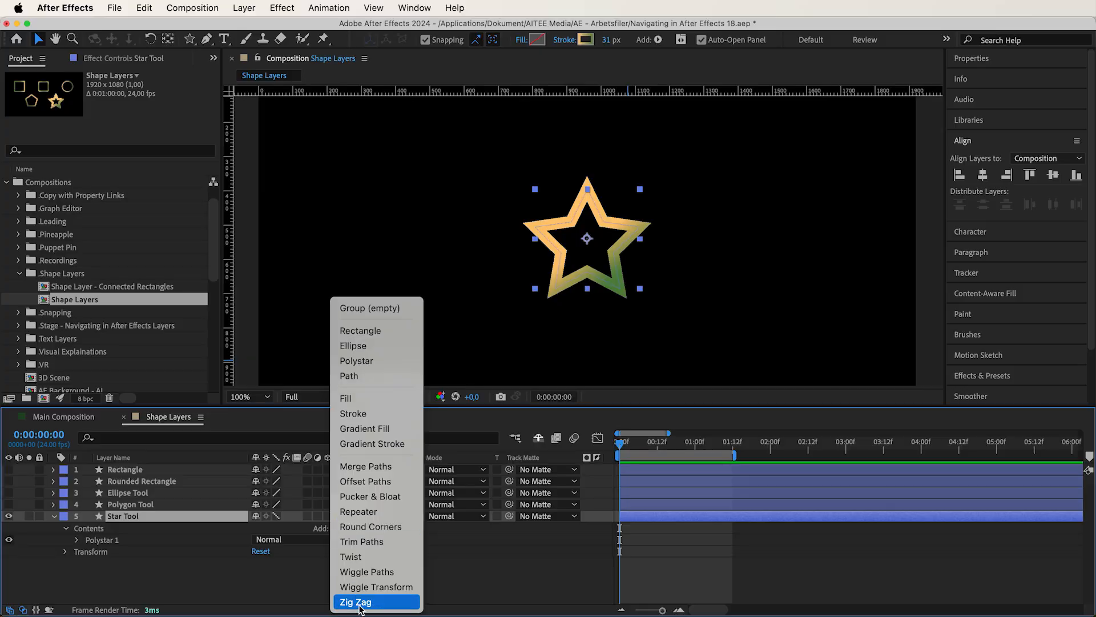
Step: Add Zig Zag to the Star Tool layer's contents and set its Size to 63 and Ridges per segment to 21
left_click(360, 602)
left_click(77, 551)
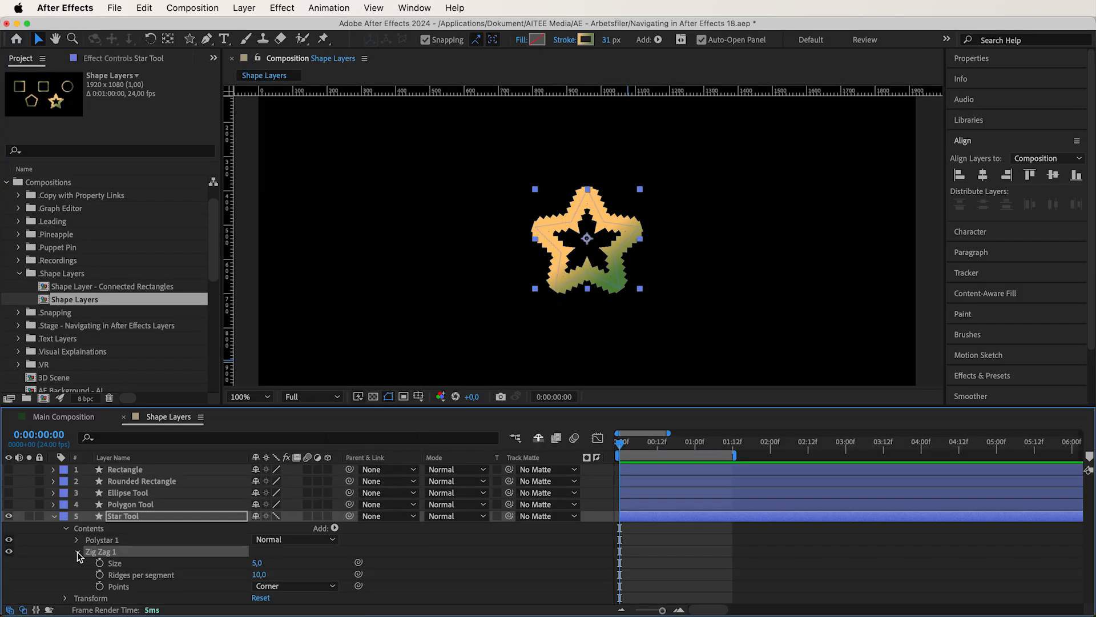
left_click_drag(253, 563, 60, 593)
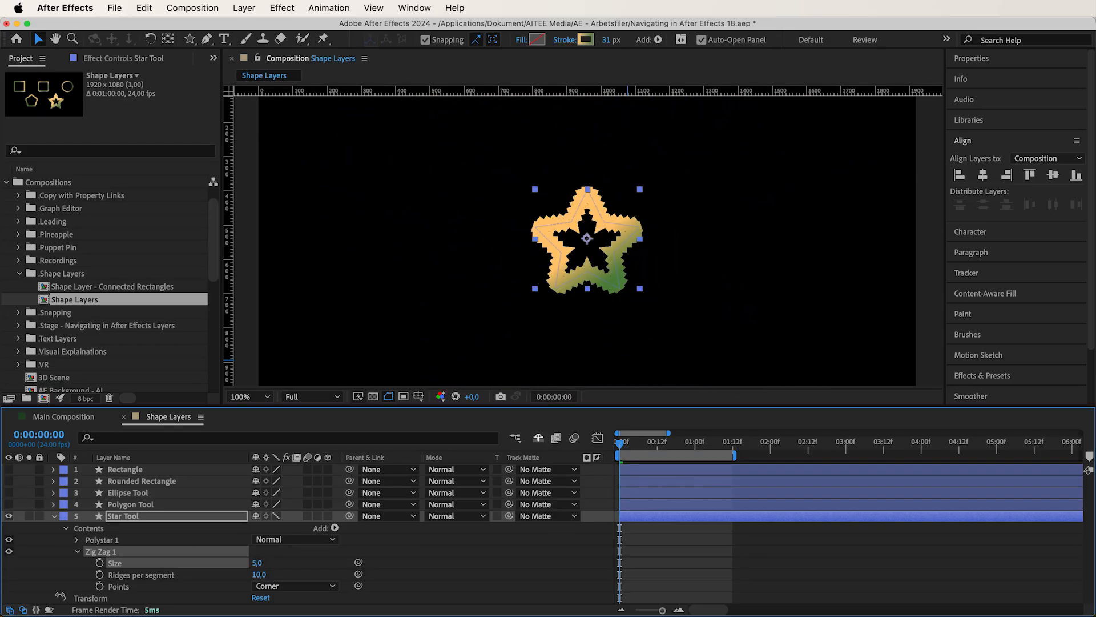
left_click_drag(260, 574, 394, 555)
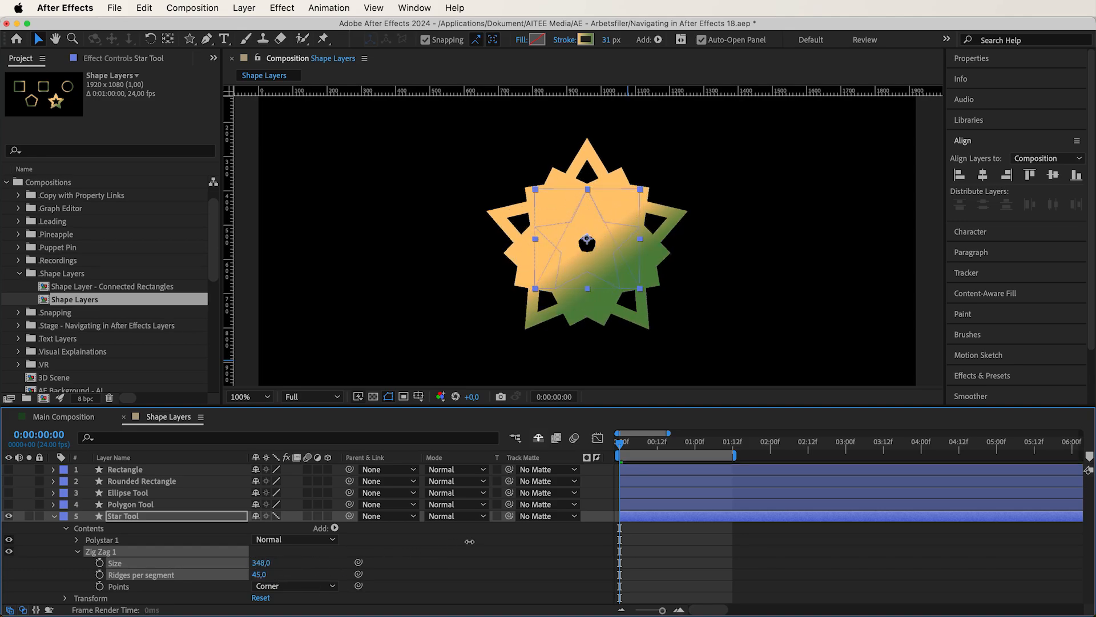
left_click_drag(472, 541, 445, 545)
left_click_drag(257, 574, 116, 613)
Step: Try Smooth for the Zig Zag's Points option and return it to Corner
left_click(273, 586)
left_click(267, 597)
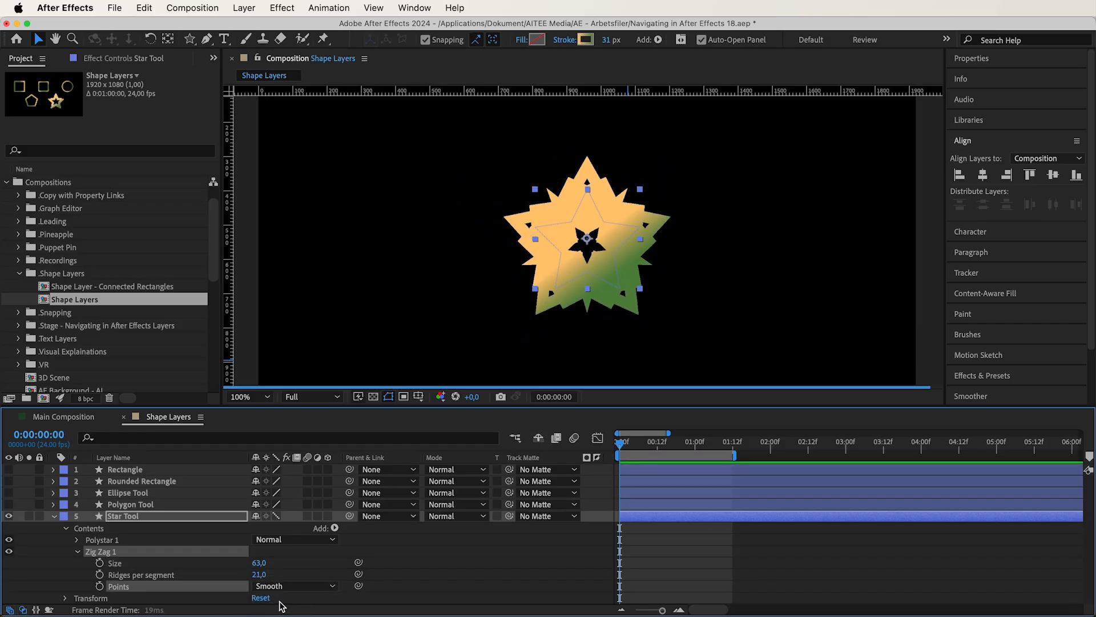
left_click(280, 589)
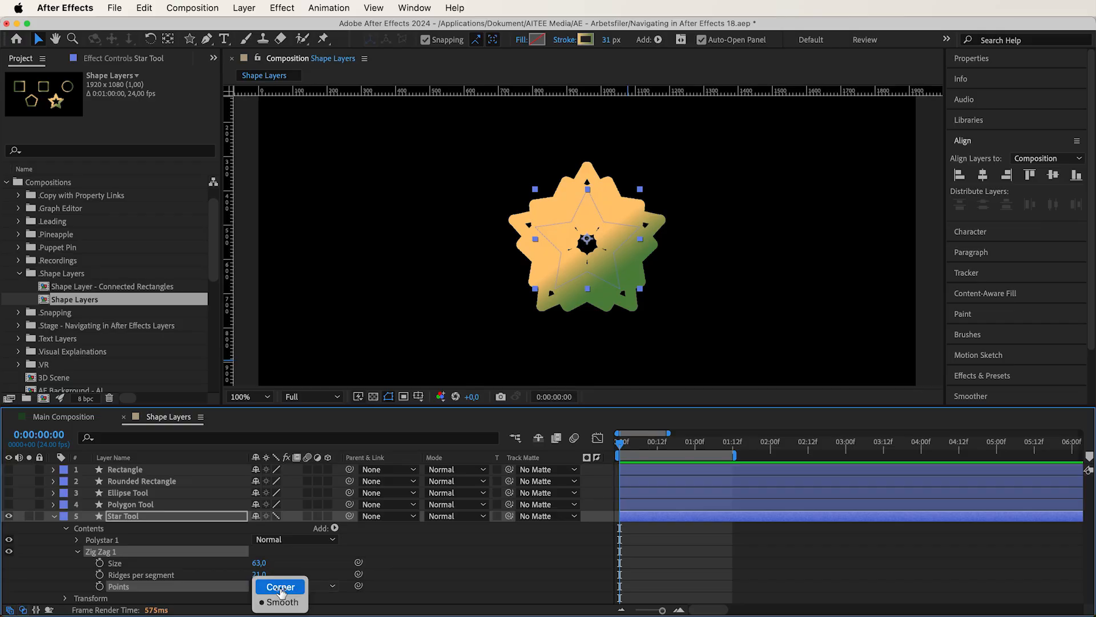
left_click(280, 588)
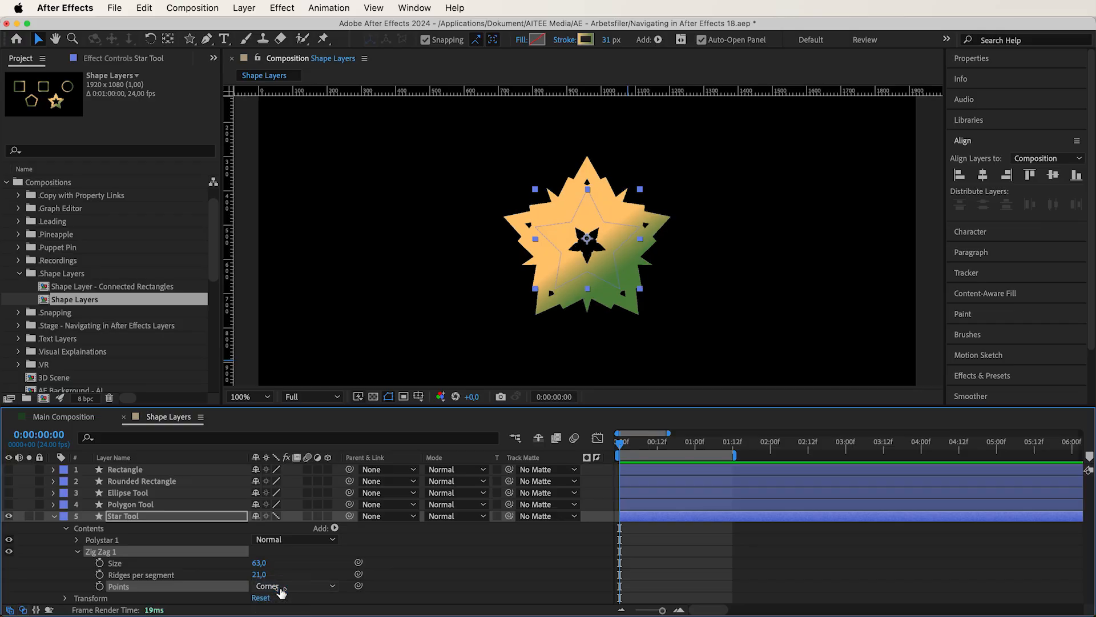